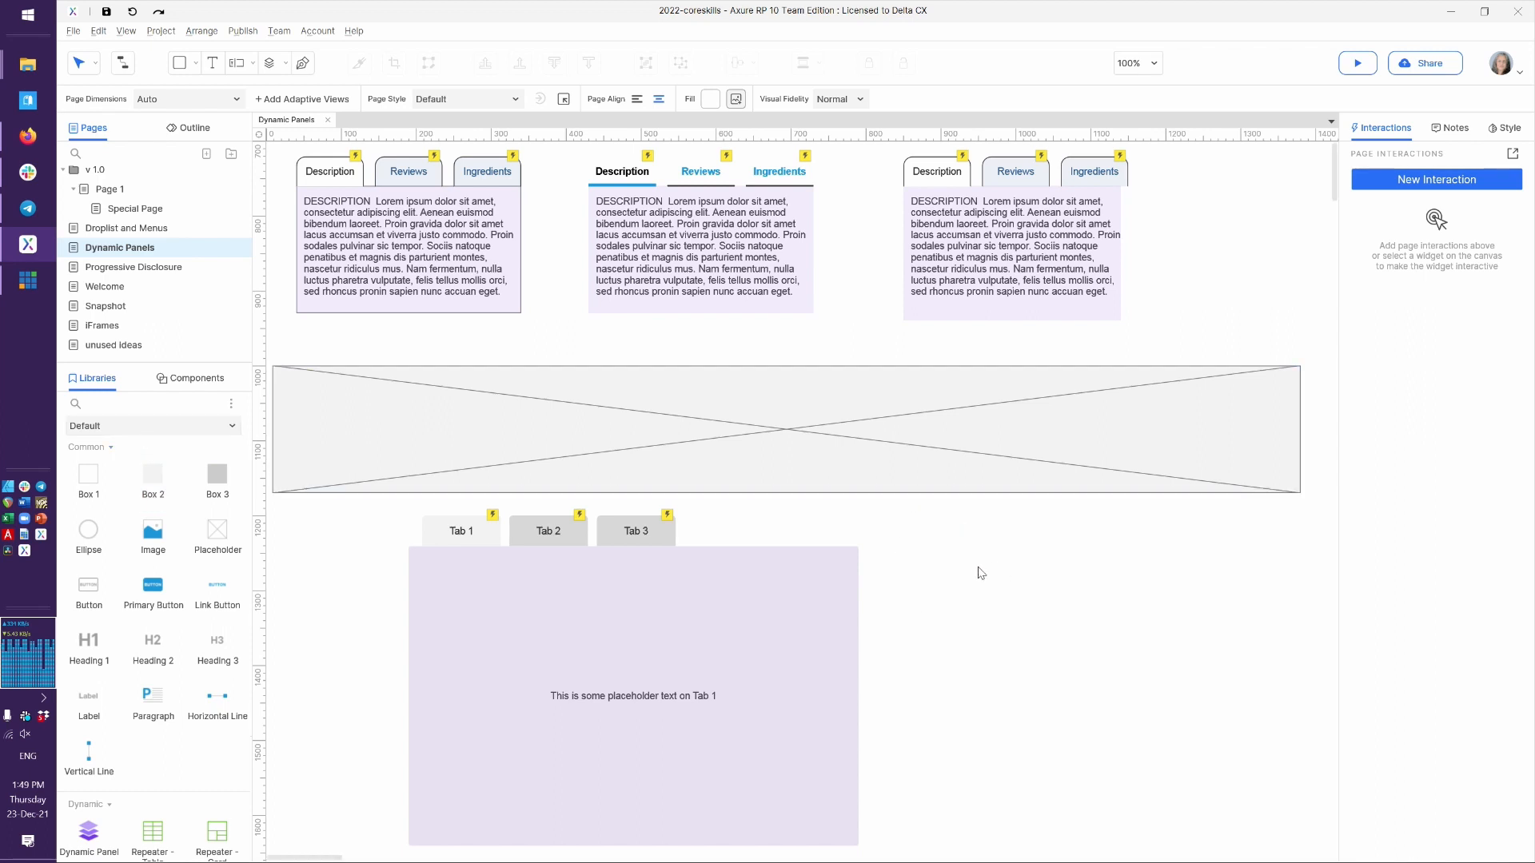
Search the Icons library for "chev" and place a Chevron Down icon beside the tabbed panel at about X 885, Y 1241
scroll(653, 554, down, 3)
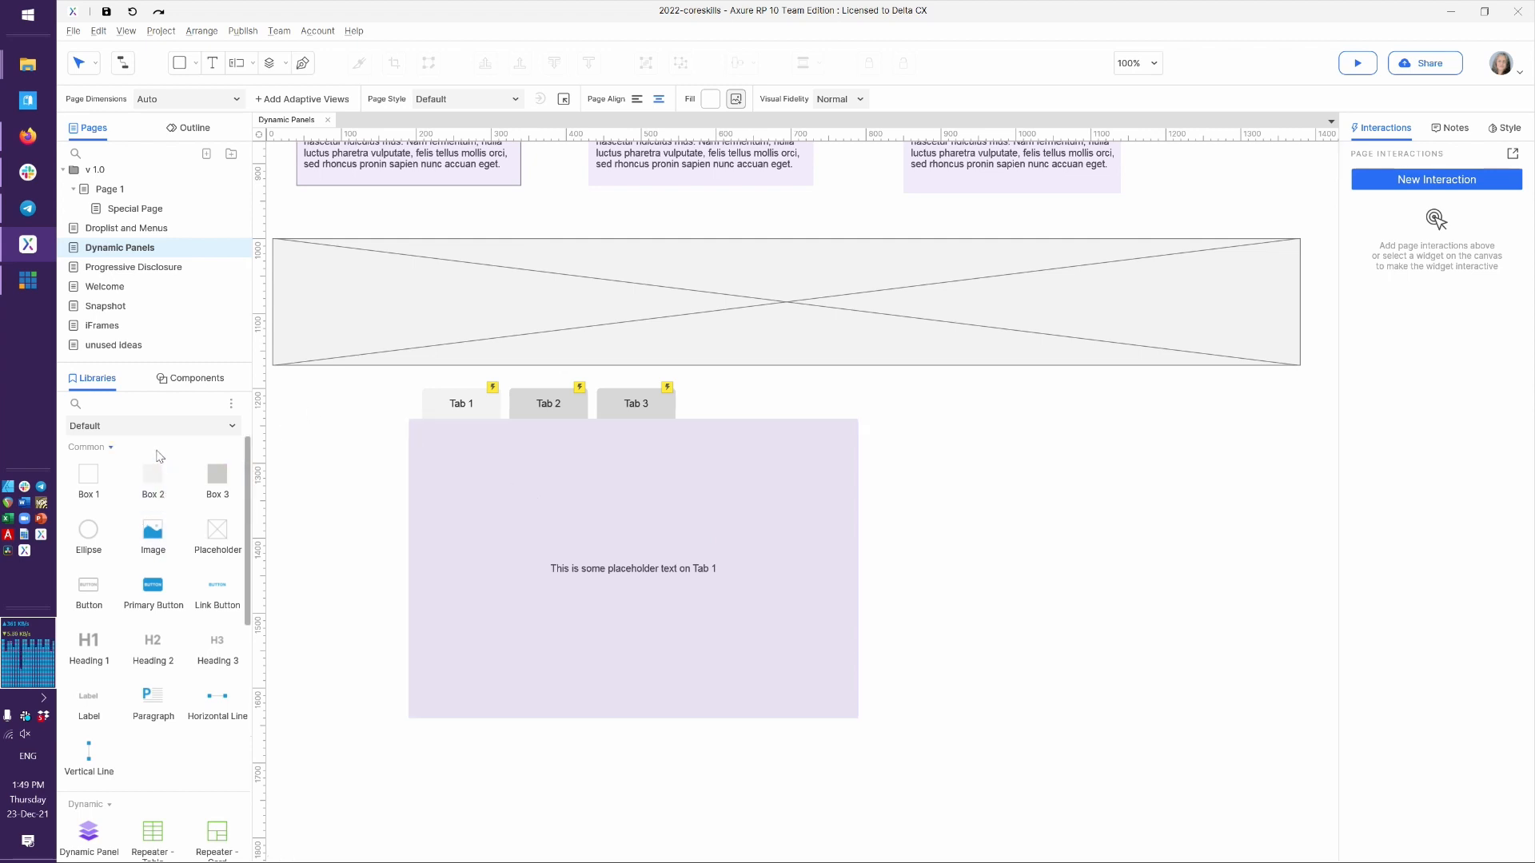
click(153, 430)
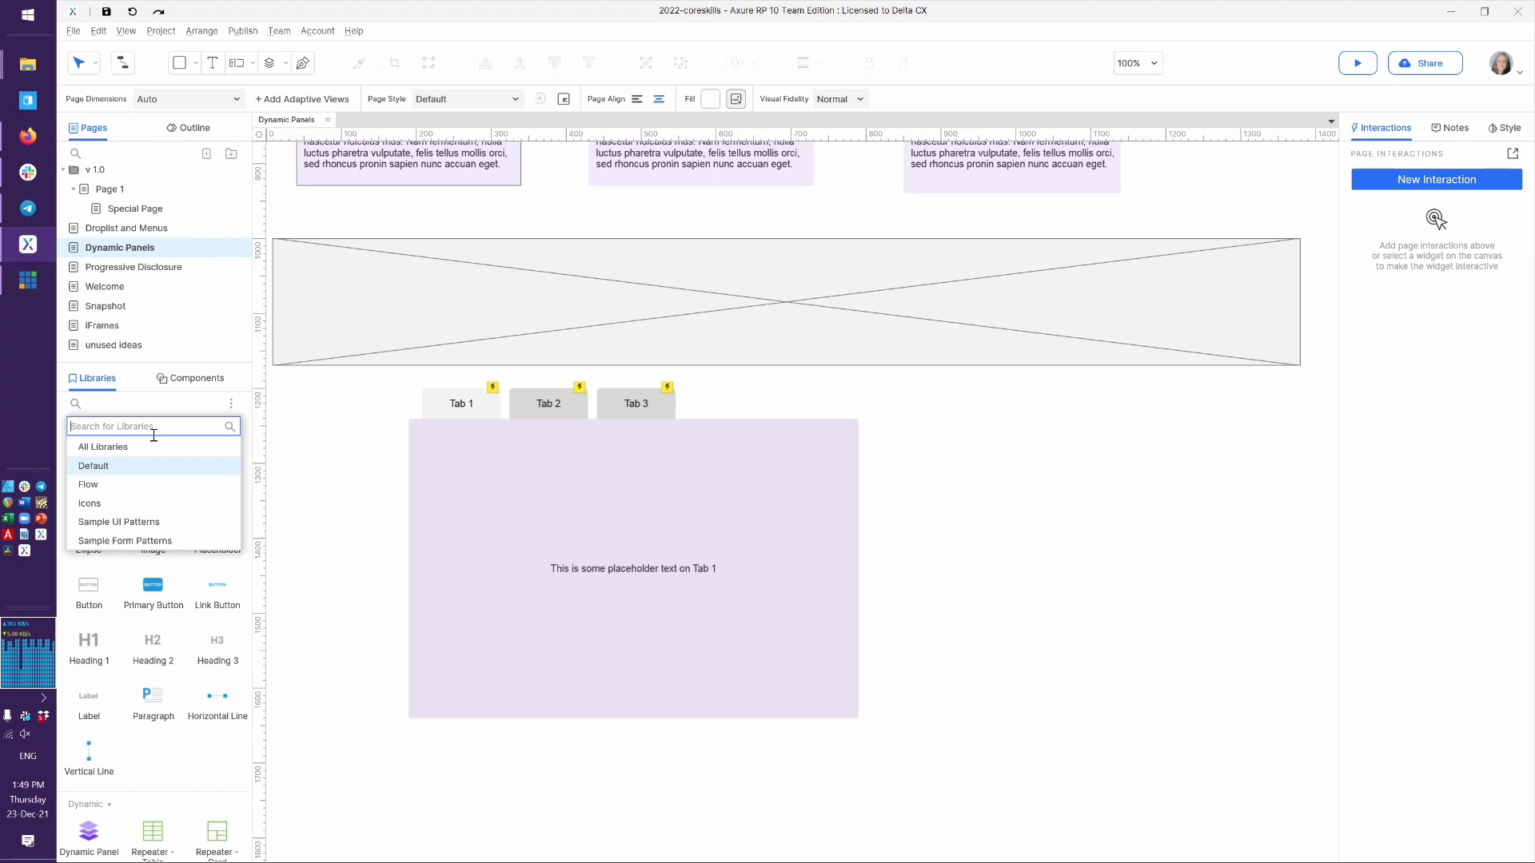
click(128, 505)
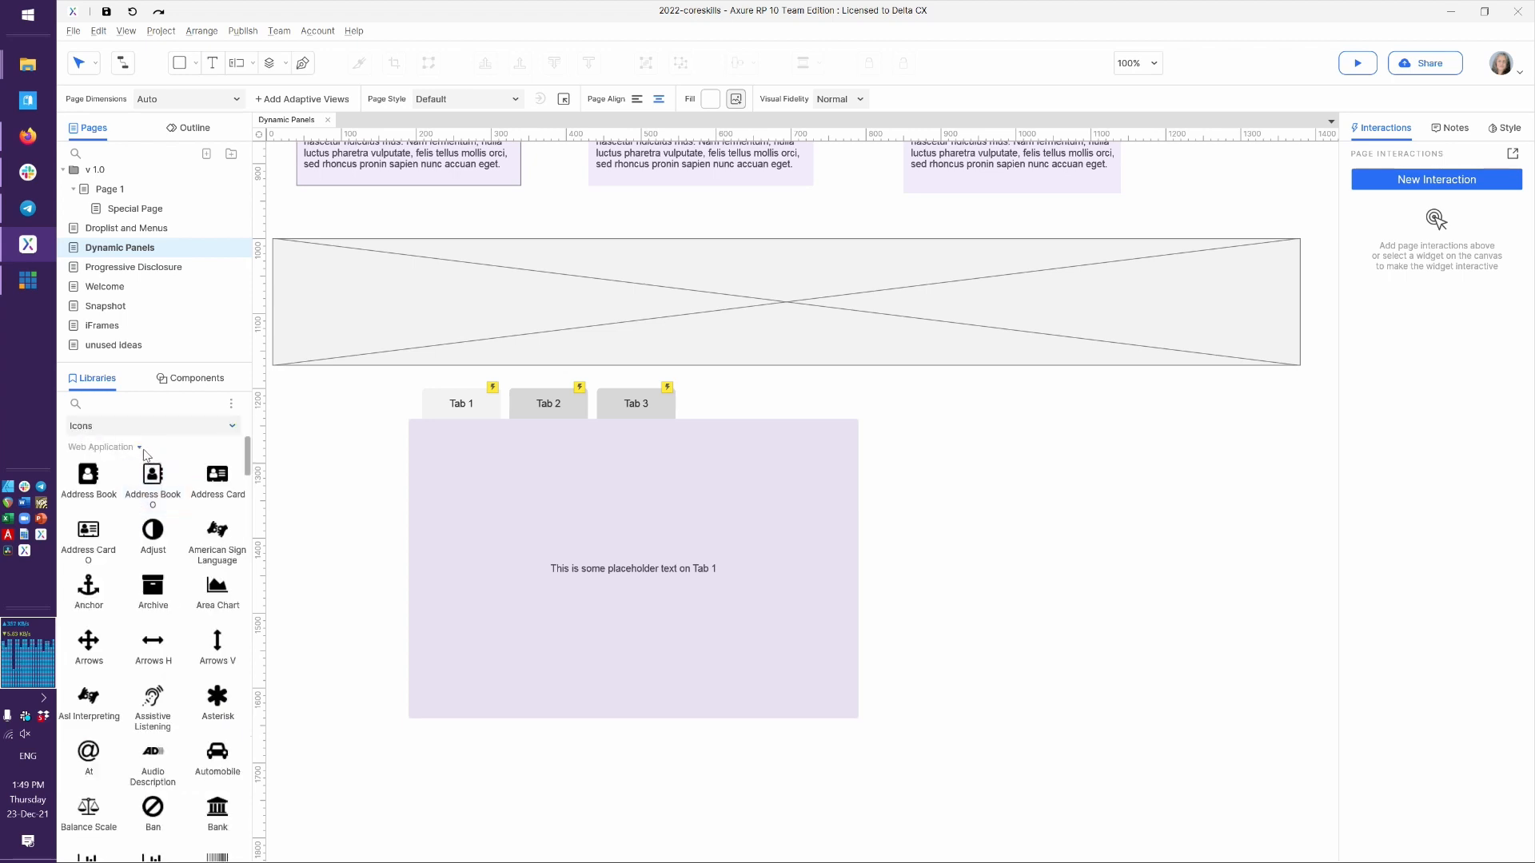
click(145, 412)
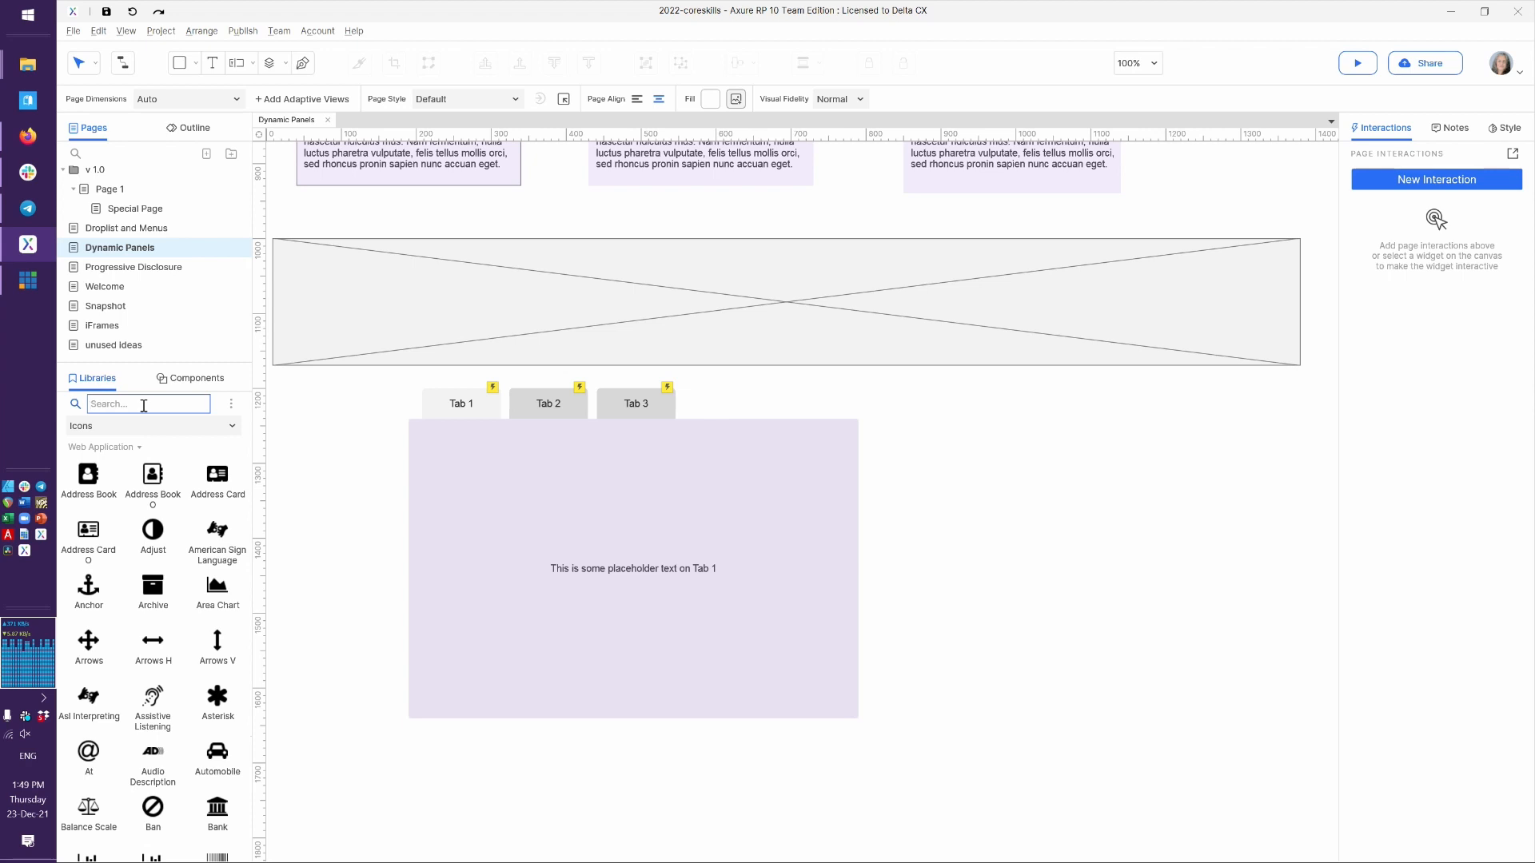
text(chev)
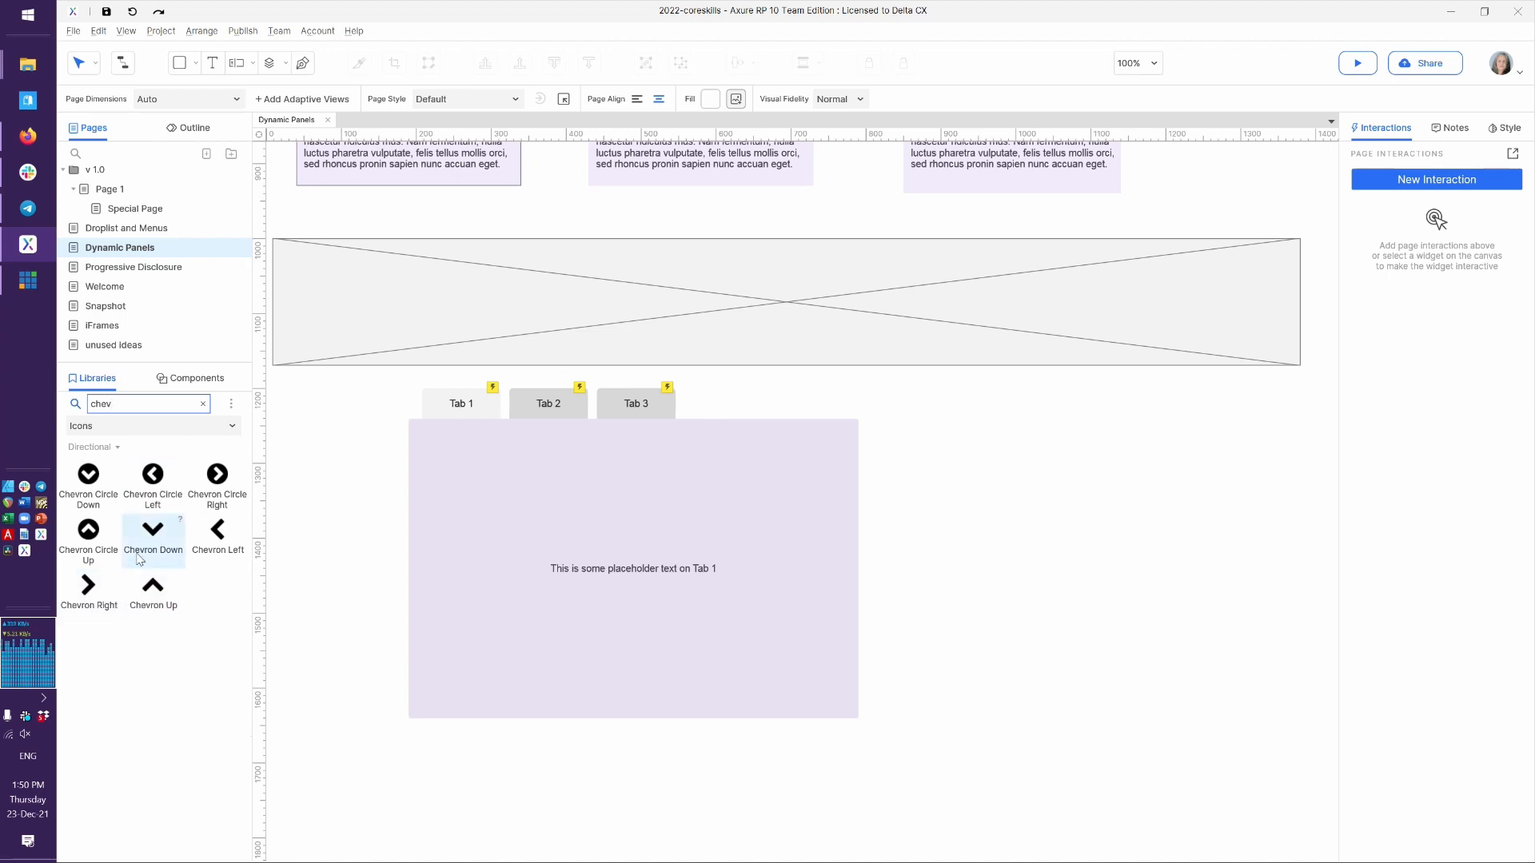
click(158, 538)
drag(157, 538, 923, 416)
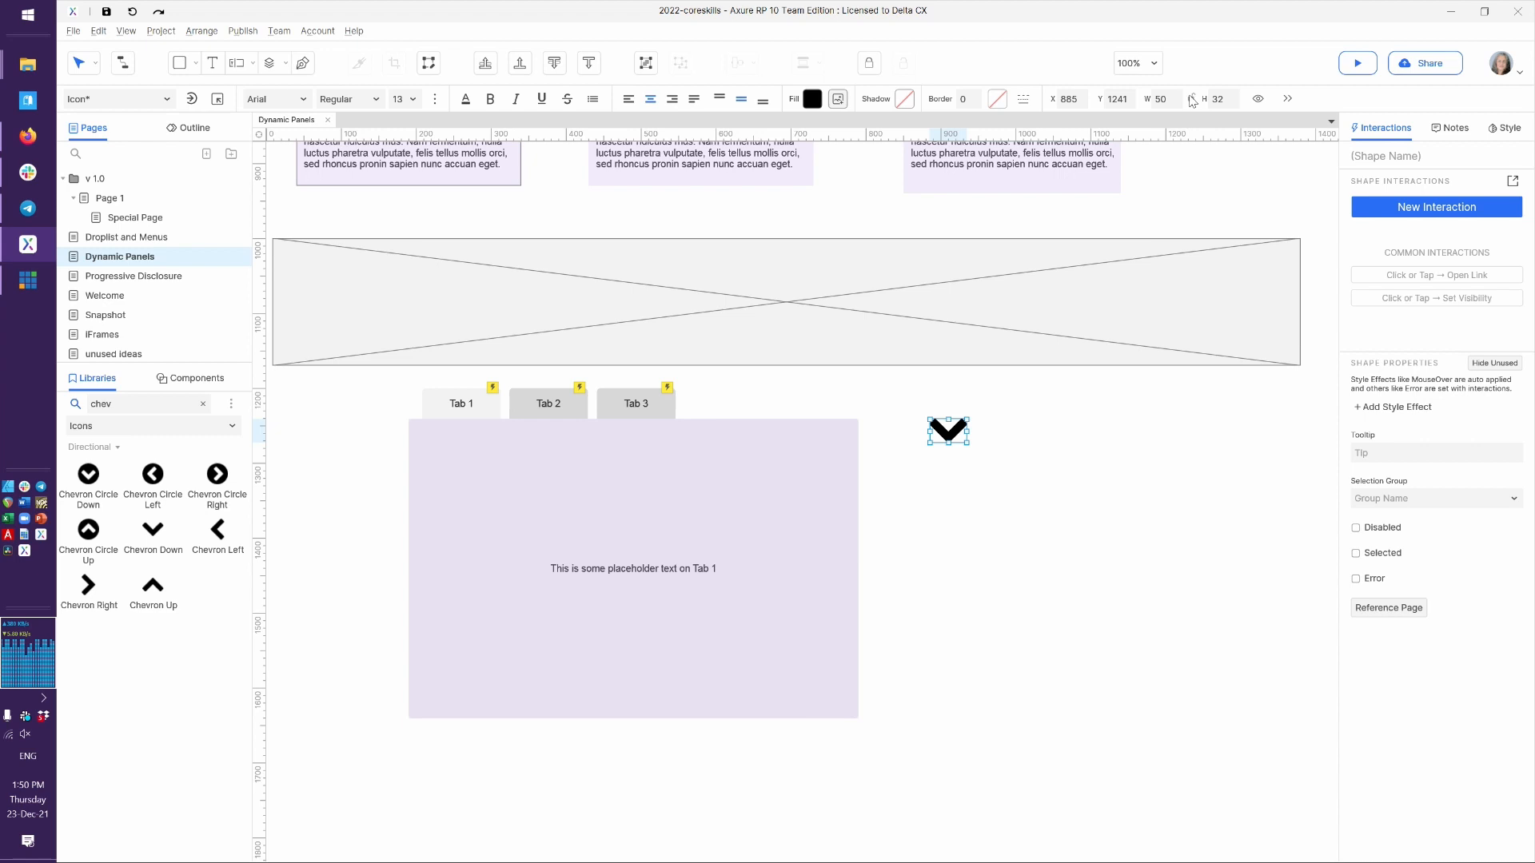
Set the chevron icon's width to 30 with its proportions kept
click(1160, 98)
text(32)
key(Return)
click(1019, 514)
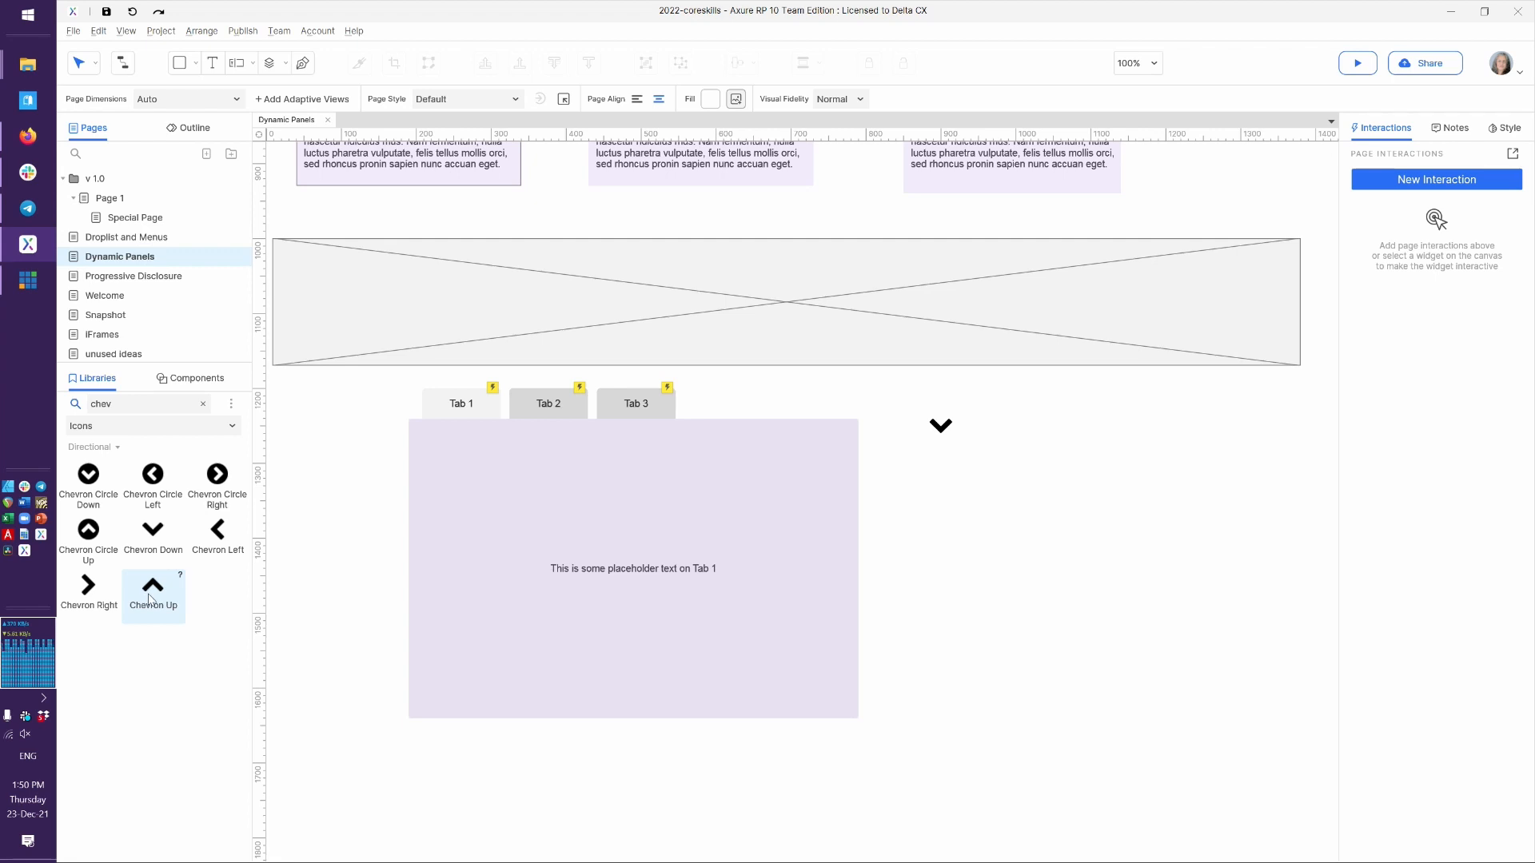
Add a Heading 3 from the Default library just right of the chevron at X 930, Y 1239, with the text "Accordion 1"
click(203, 404)
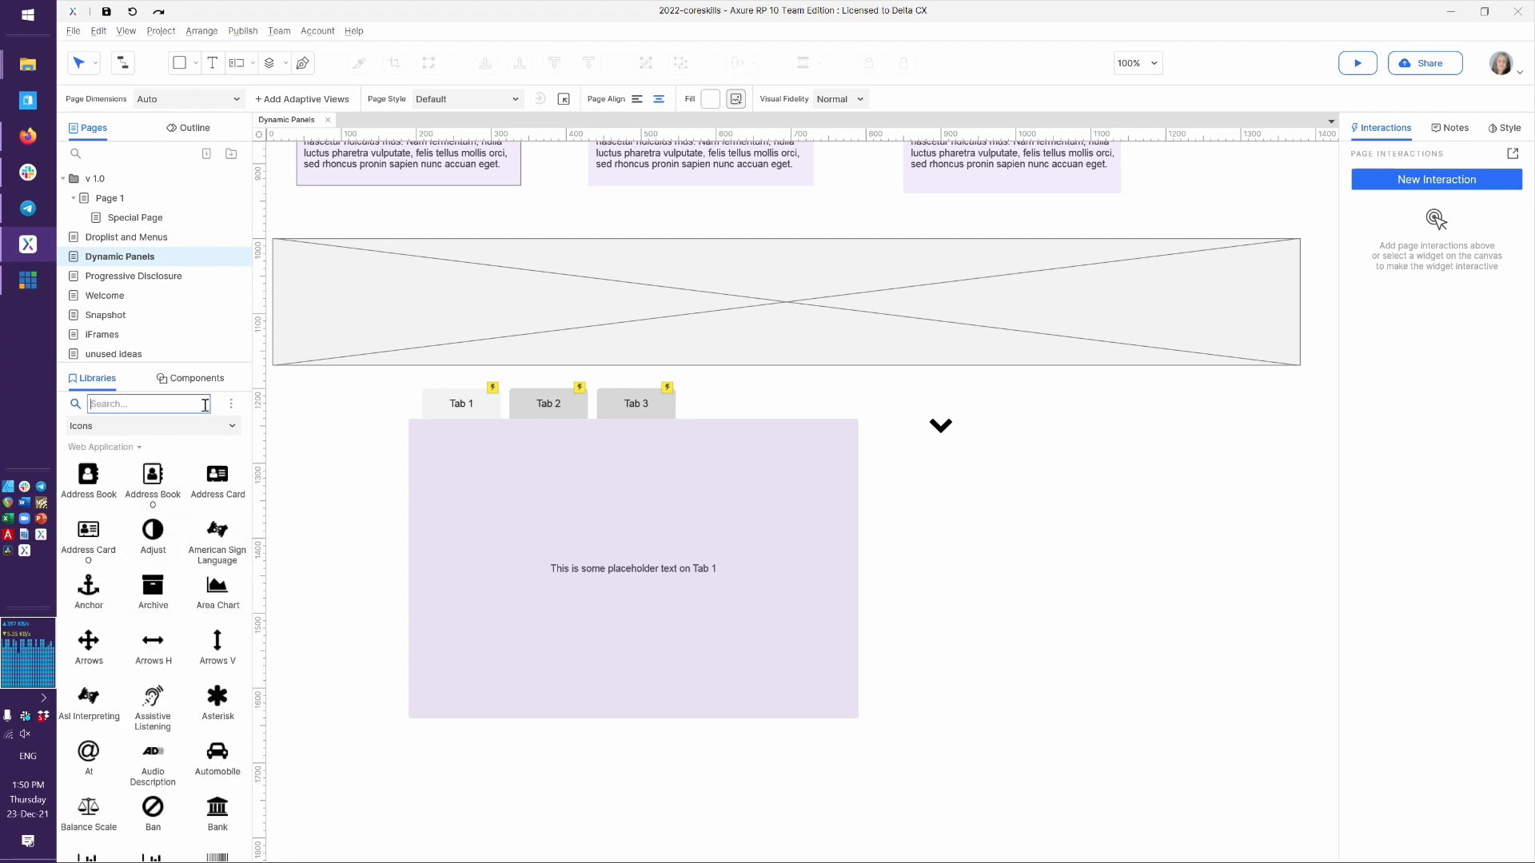
click(153, 425)
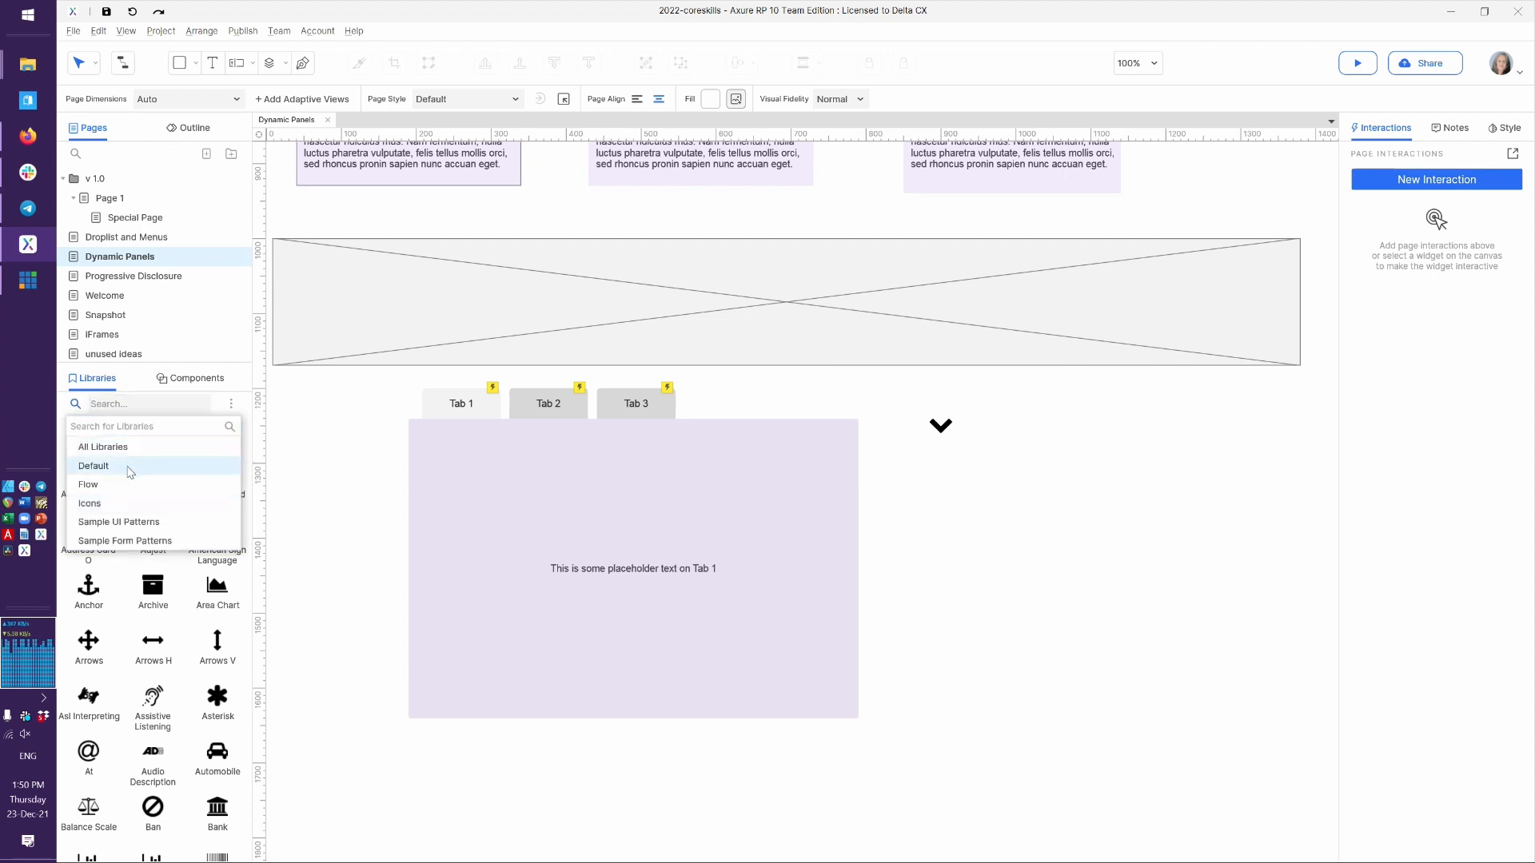
click(130, 467)
drag(200, 678, 967, 422)
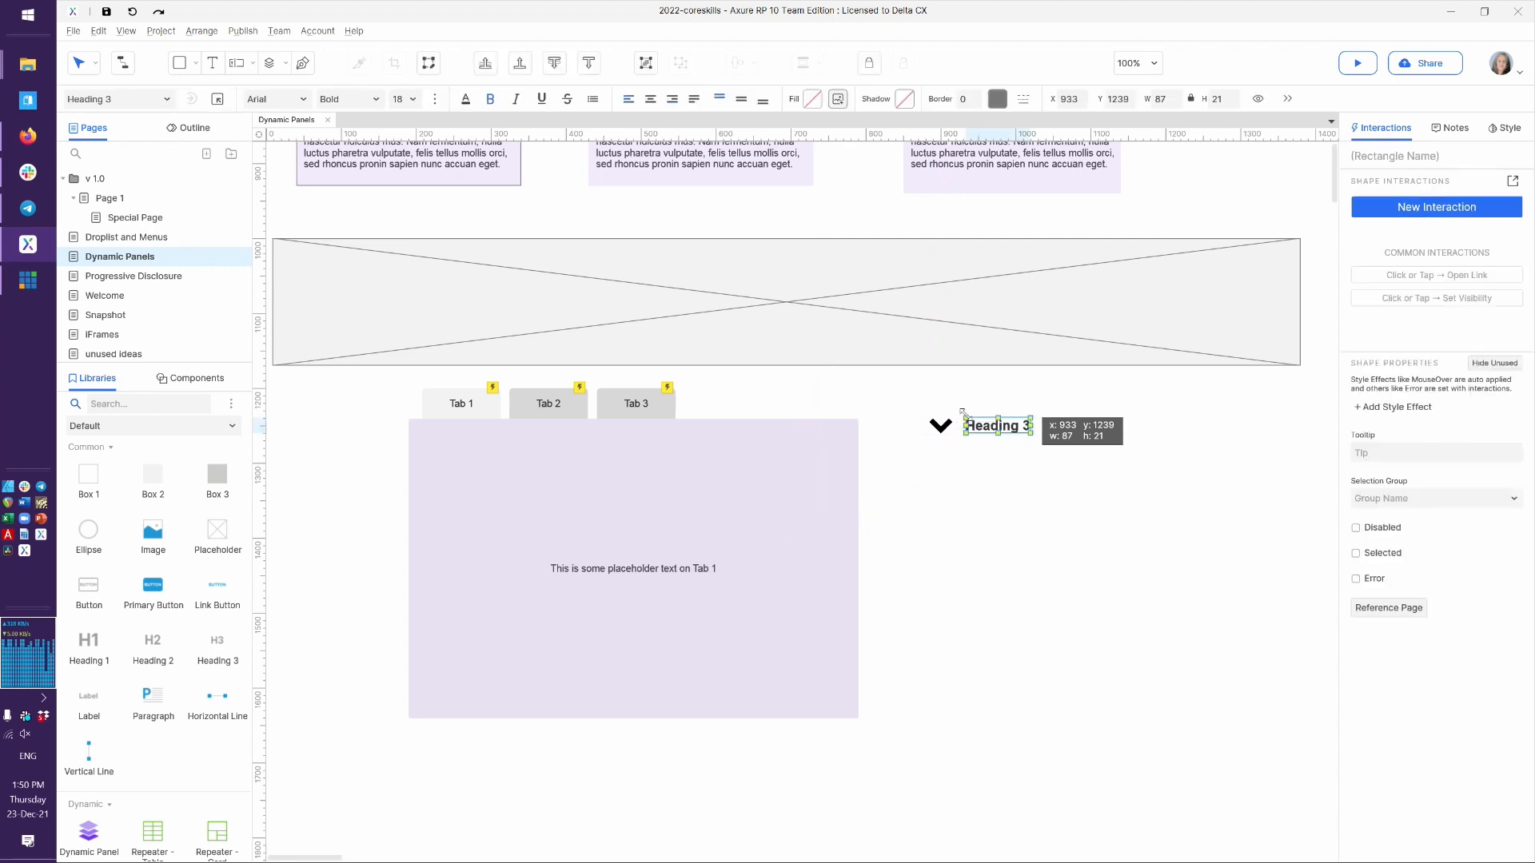
key(Left)
key(Left)
key(Up)
text(Acco)
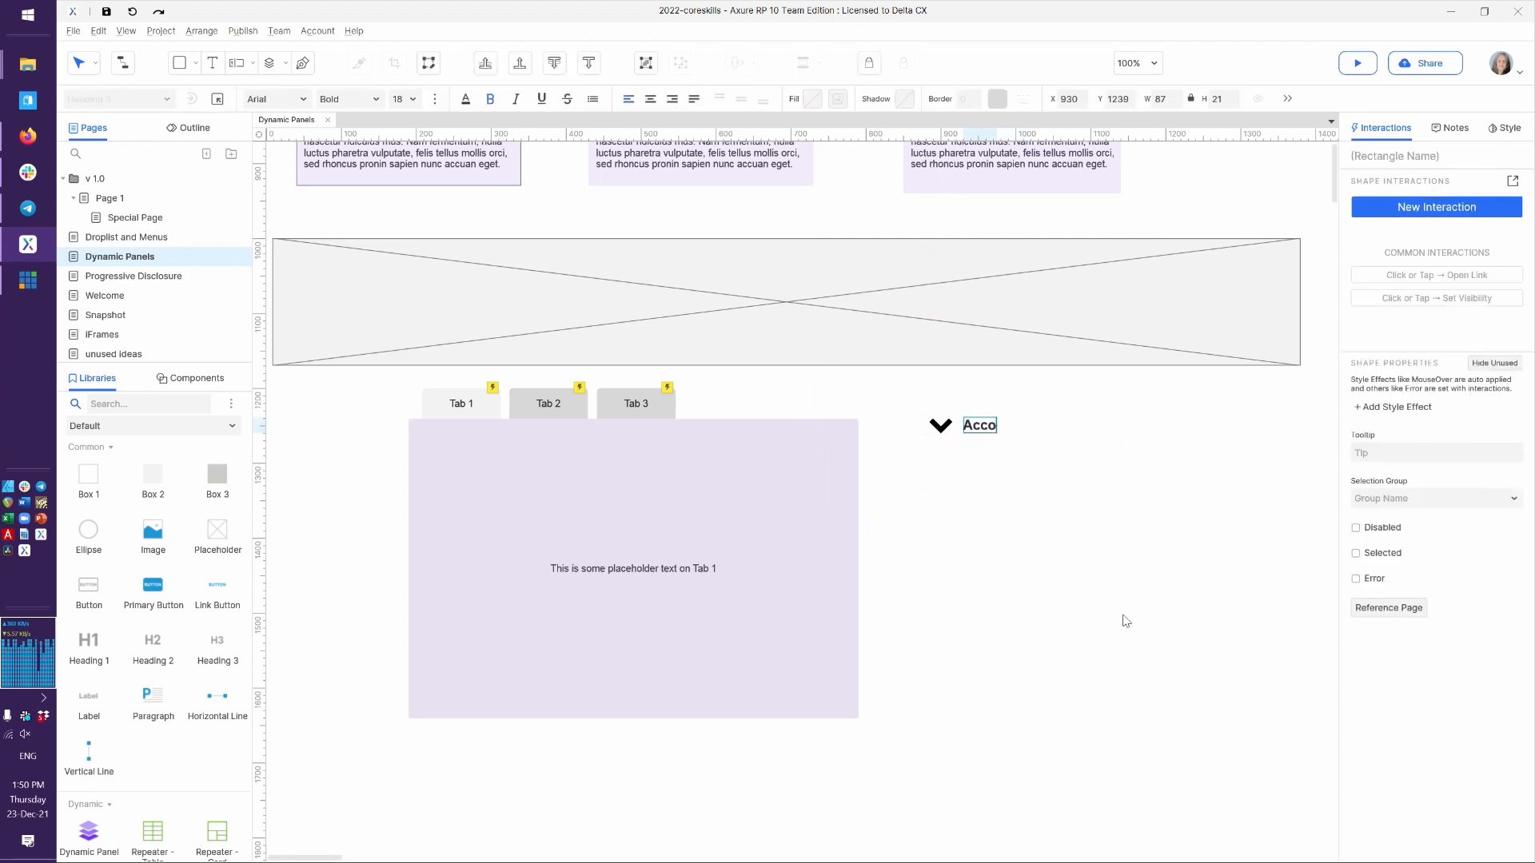
text(rdion 1)
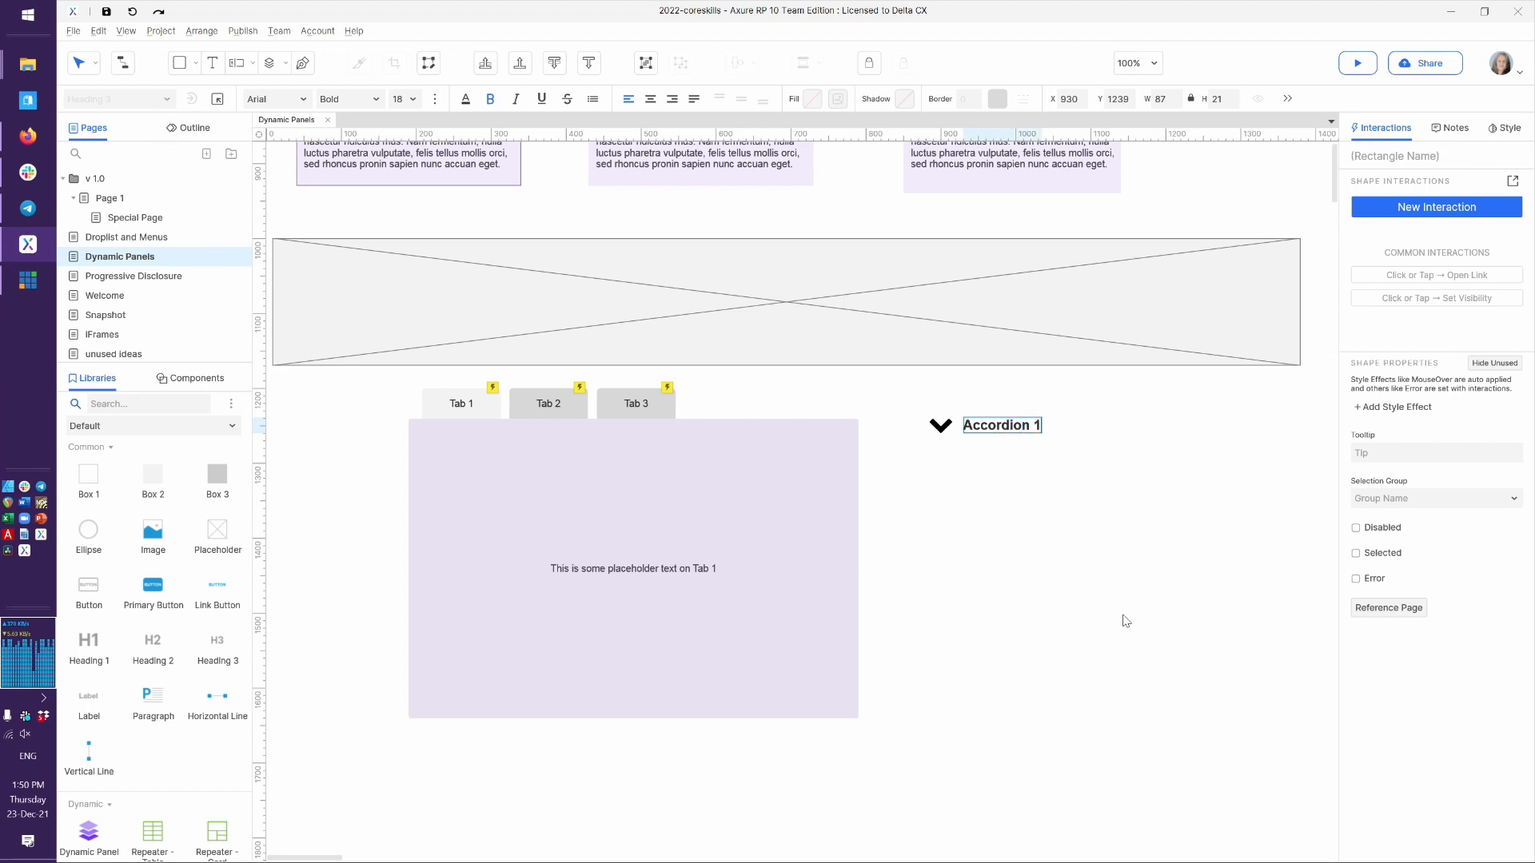
click(1063, 541)
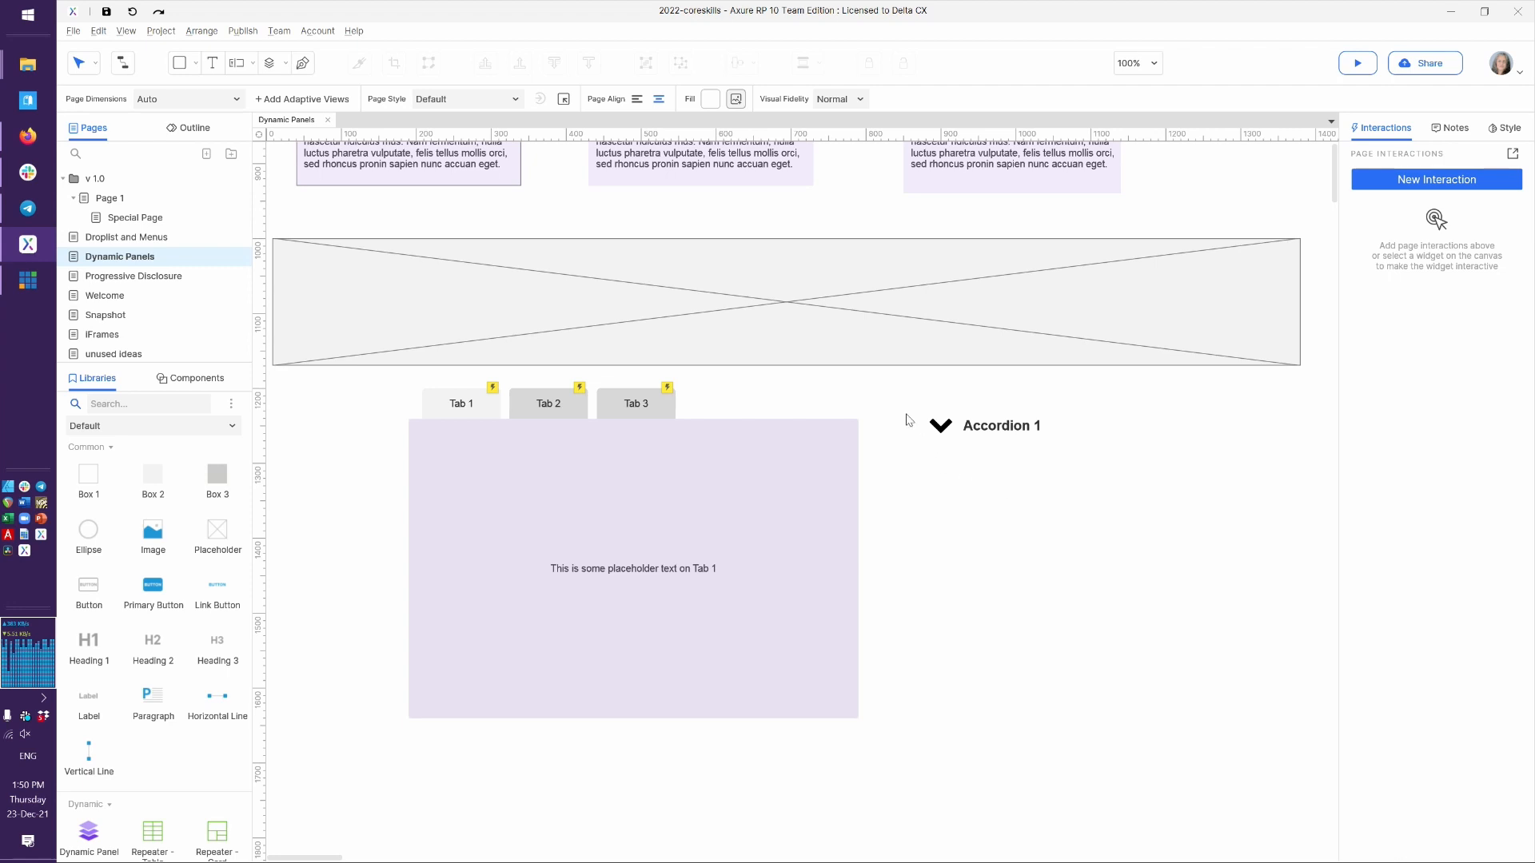
Convert the chevron and the Accordion 1 heading into one dynamic panel named "acc 1 panel"
drag(908, 413, 1094, 469)
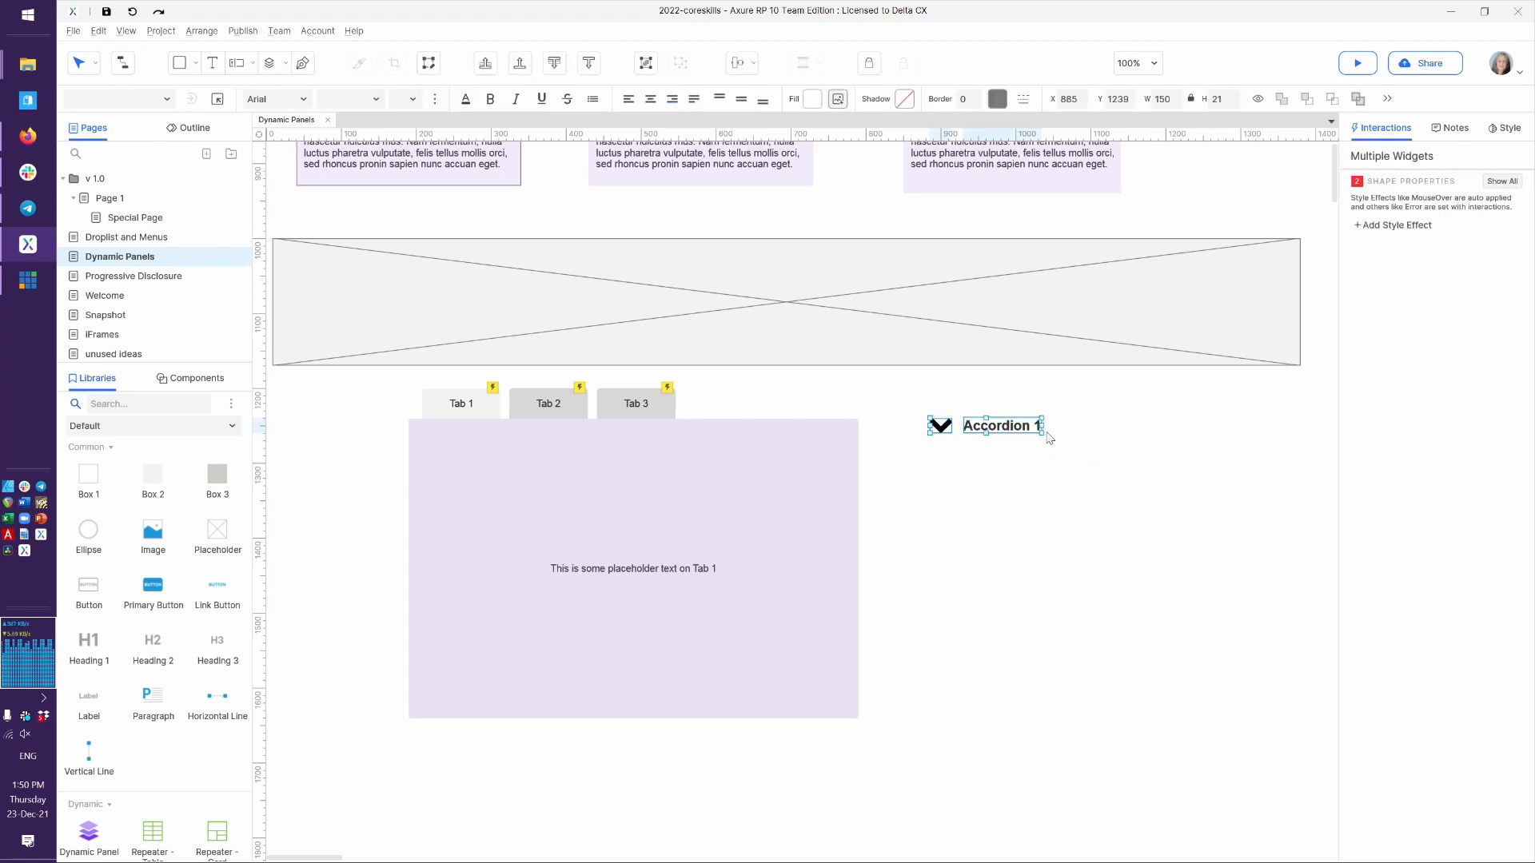
right_click(1008, 433)
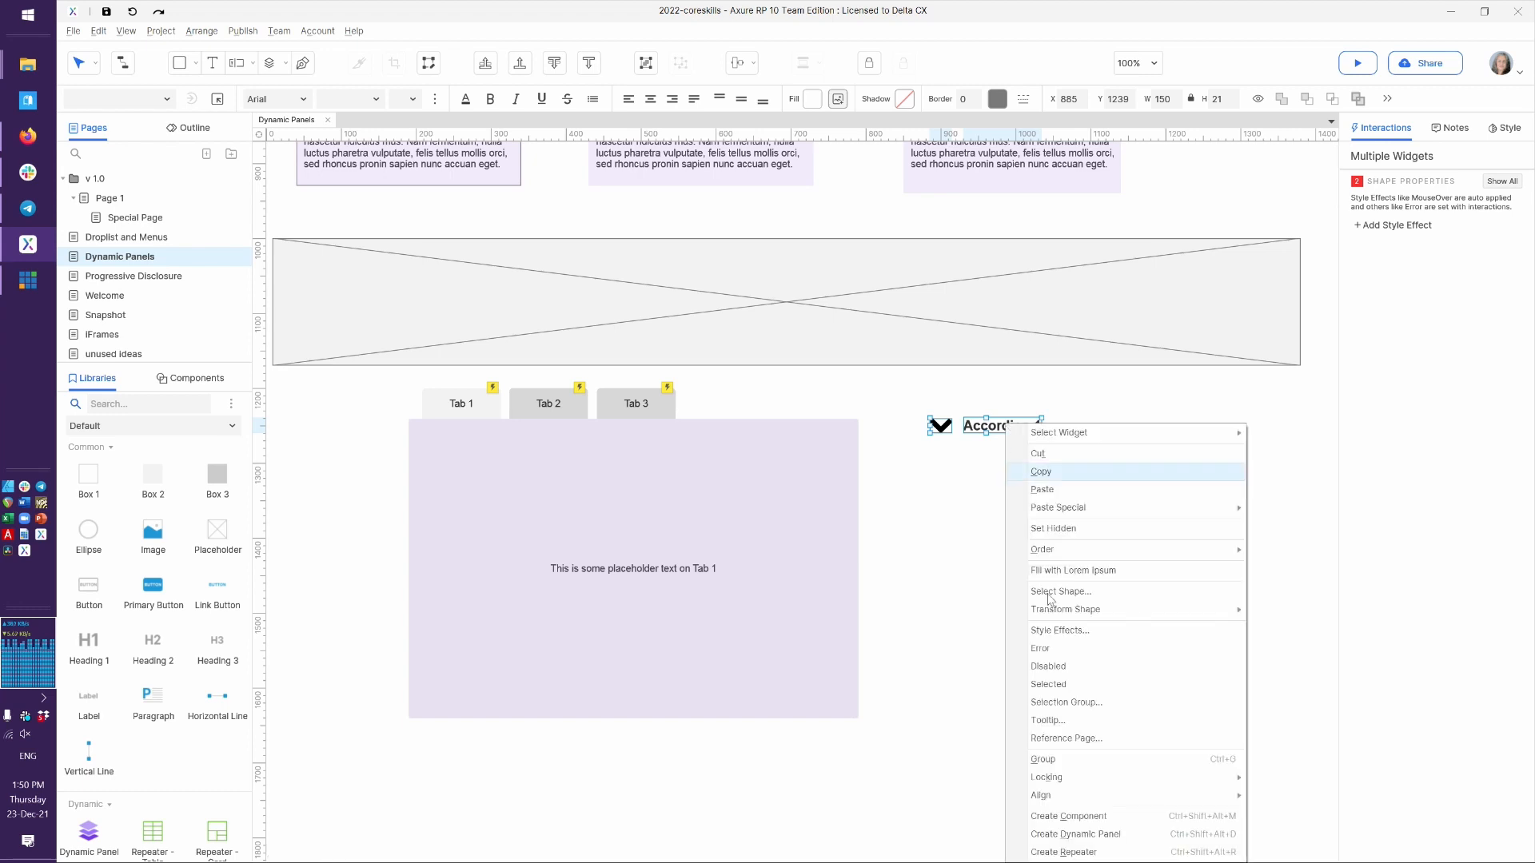
click(1087, 839)
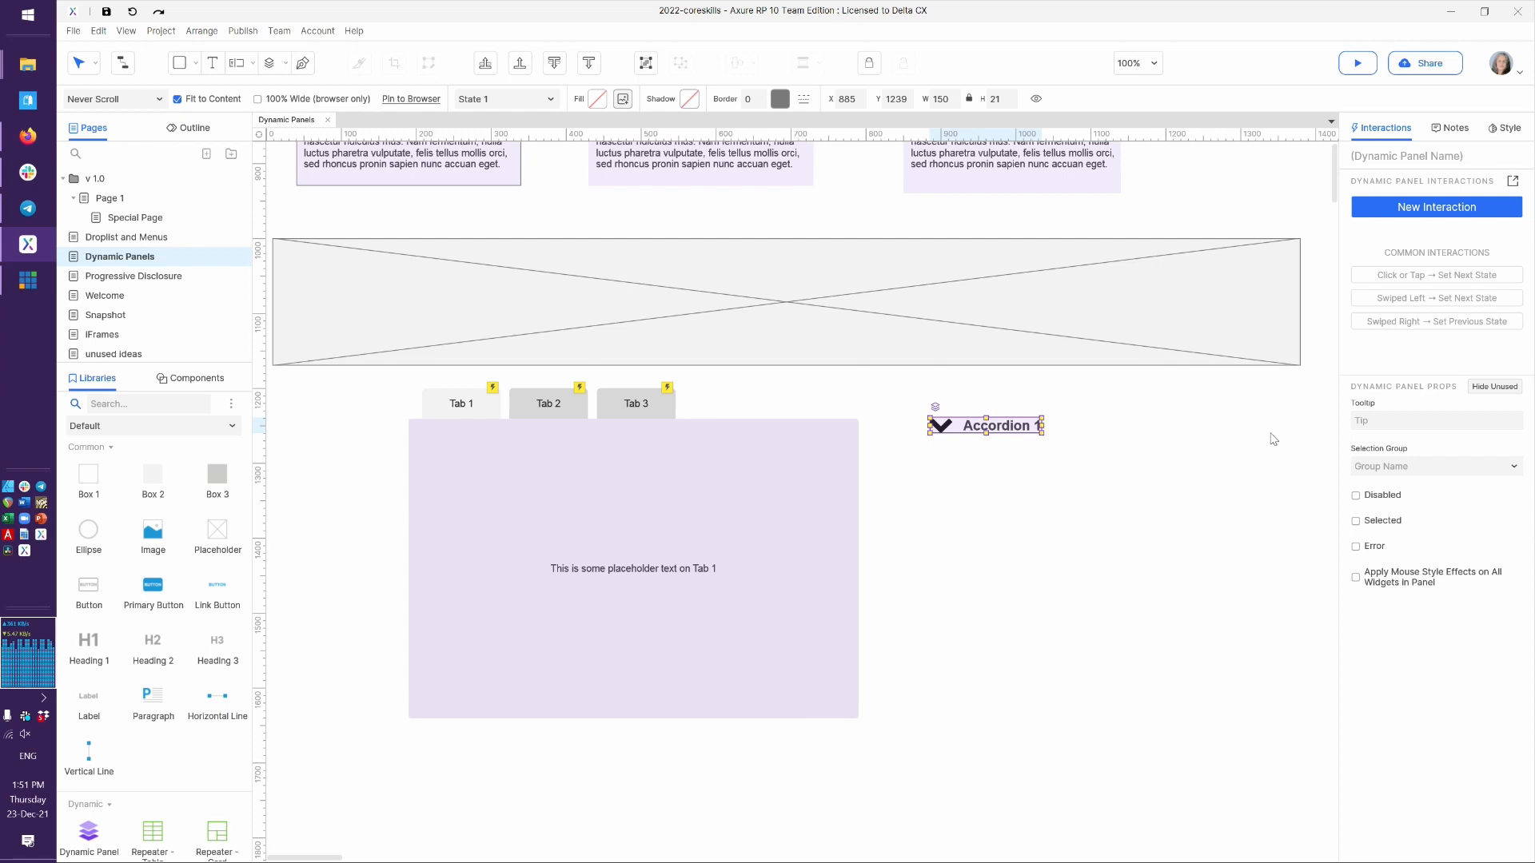
click(1392, 159)
text(acc 1 panel)
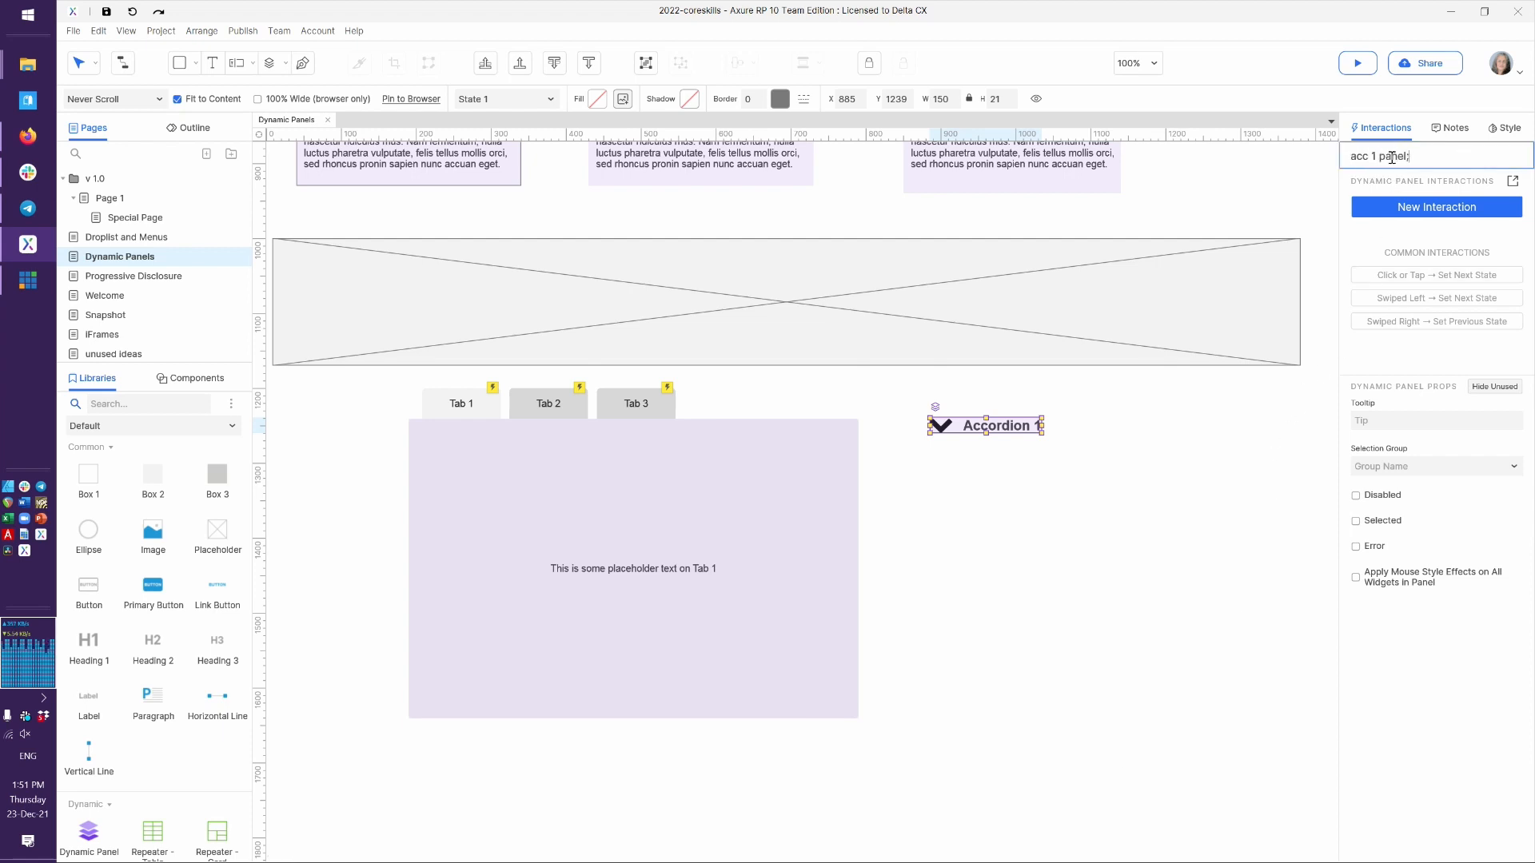
key(Return)
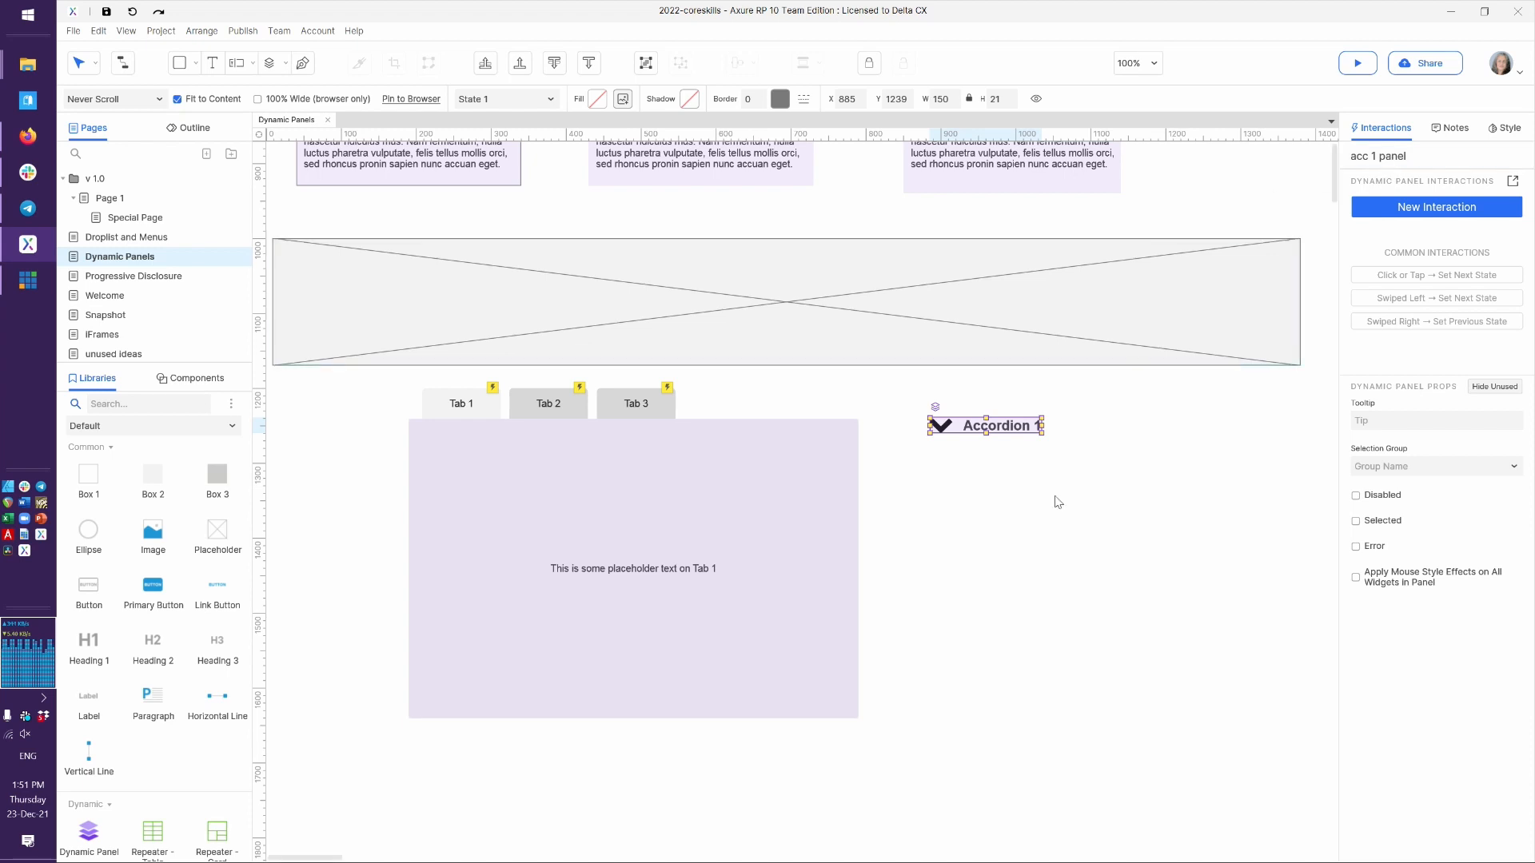
click(1029, 504)
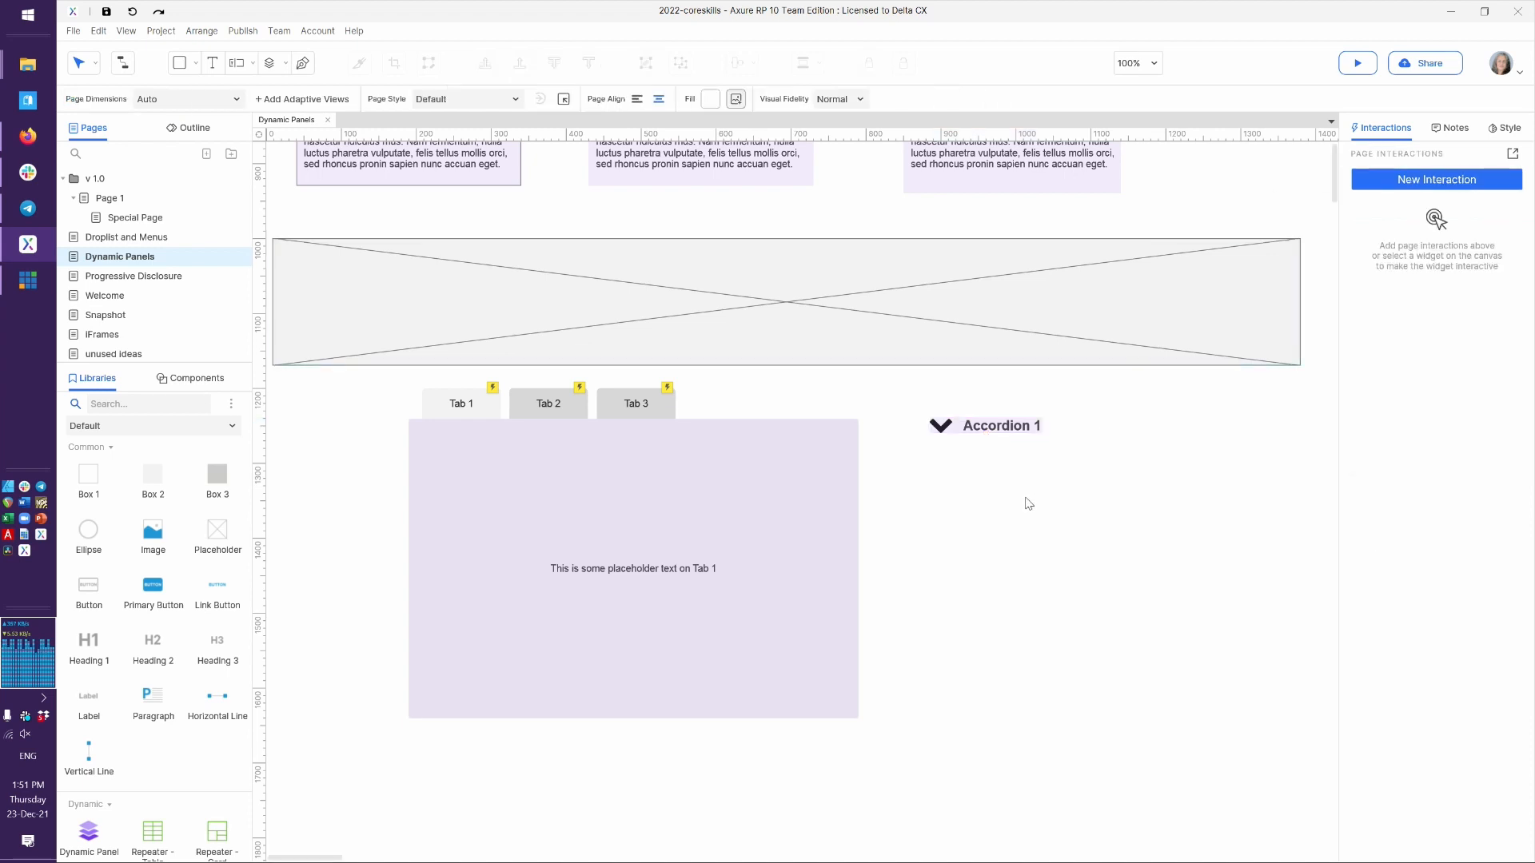
Rename State 1 of acc 1 panel to "closed" in the outline
click(984, 436)
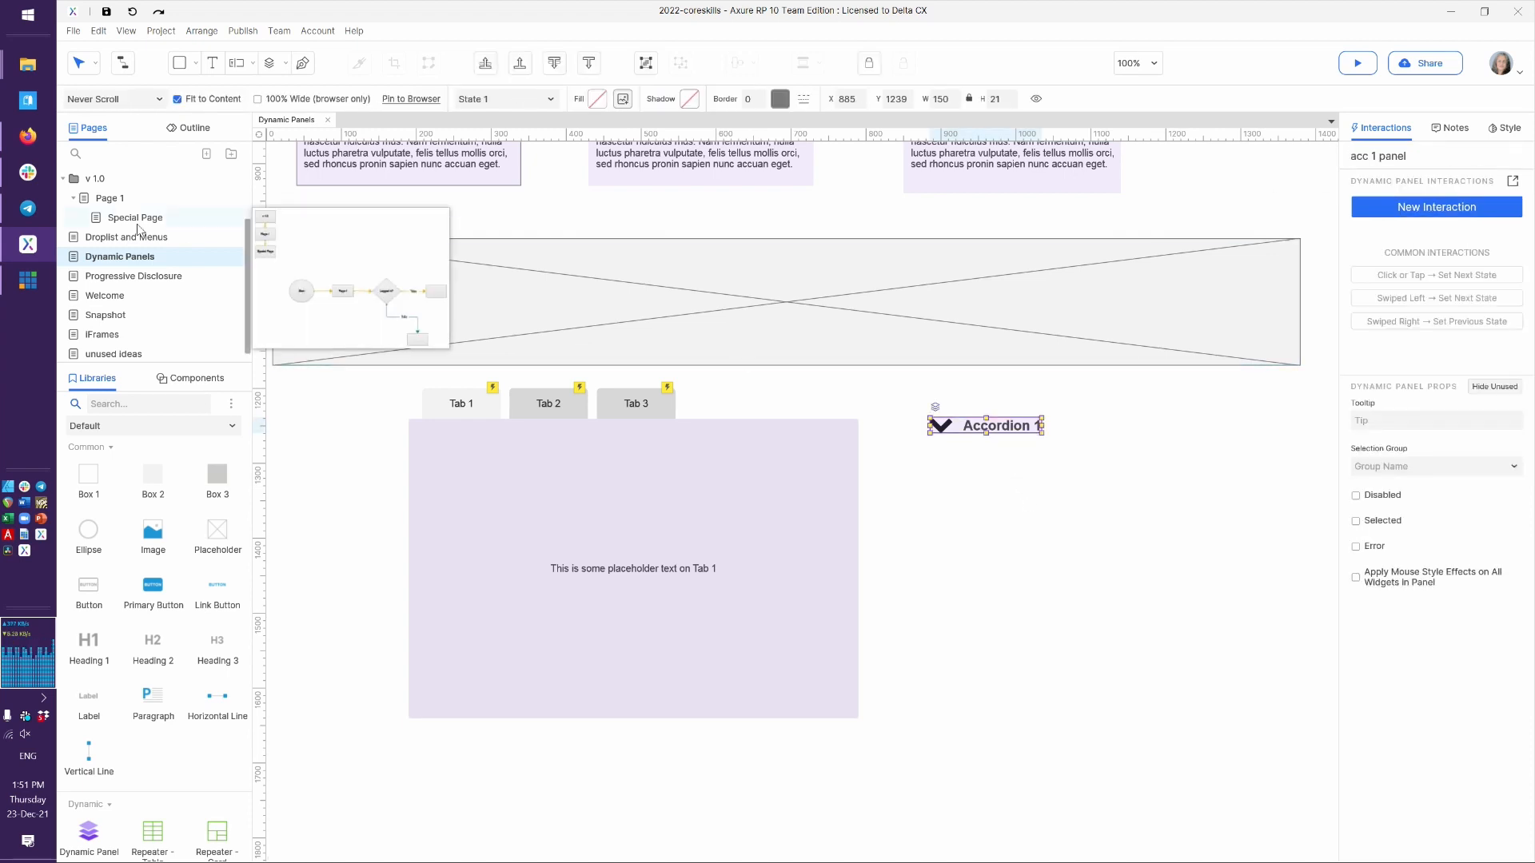
click(192, 130)
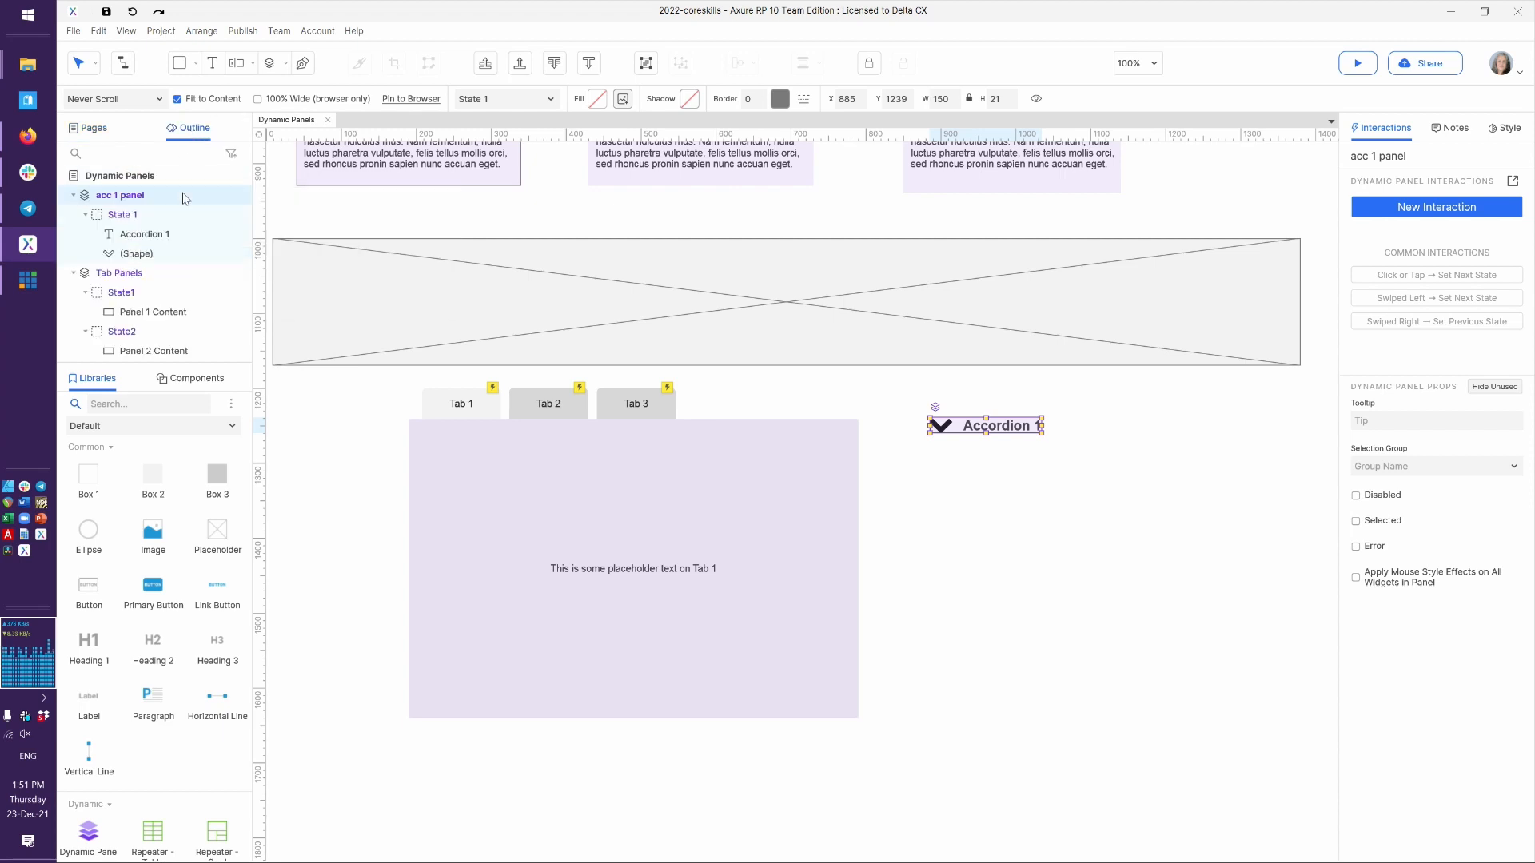
mouse_move(152, 217)
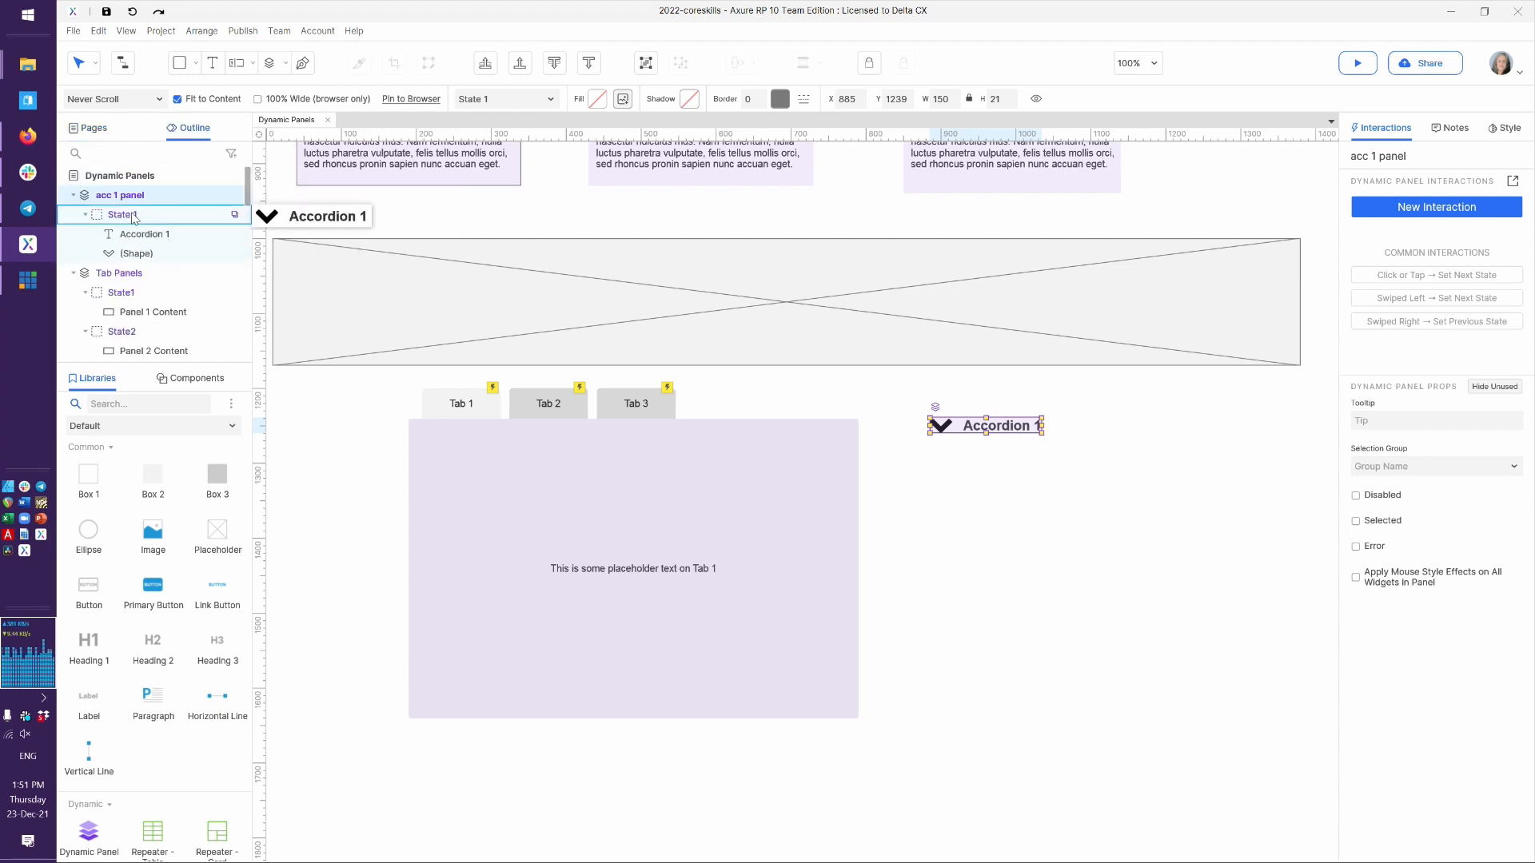
click(115, 217)
double_click(115, 217)
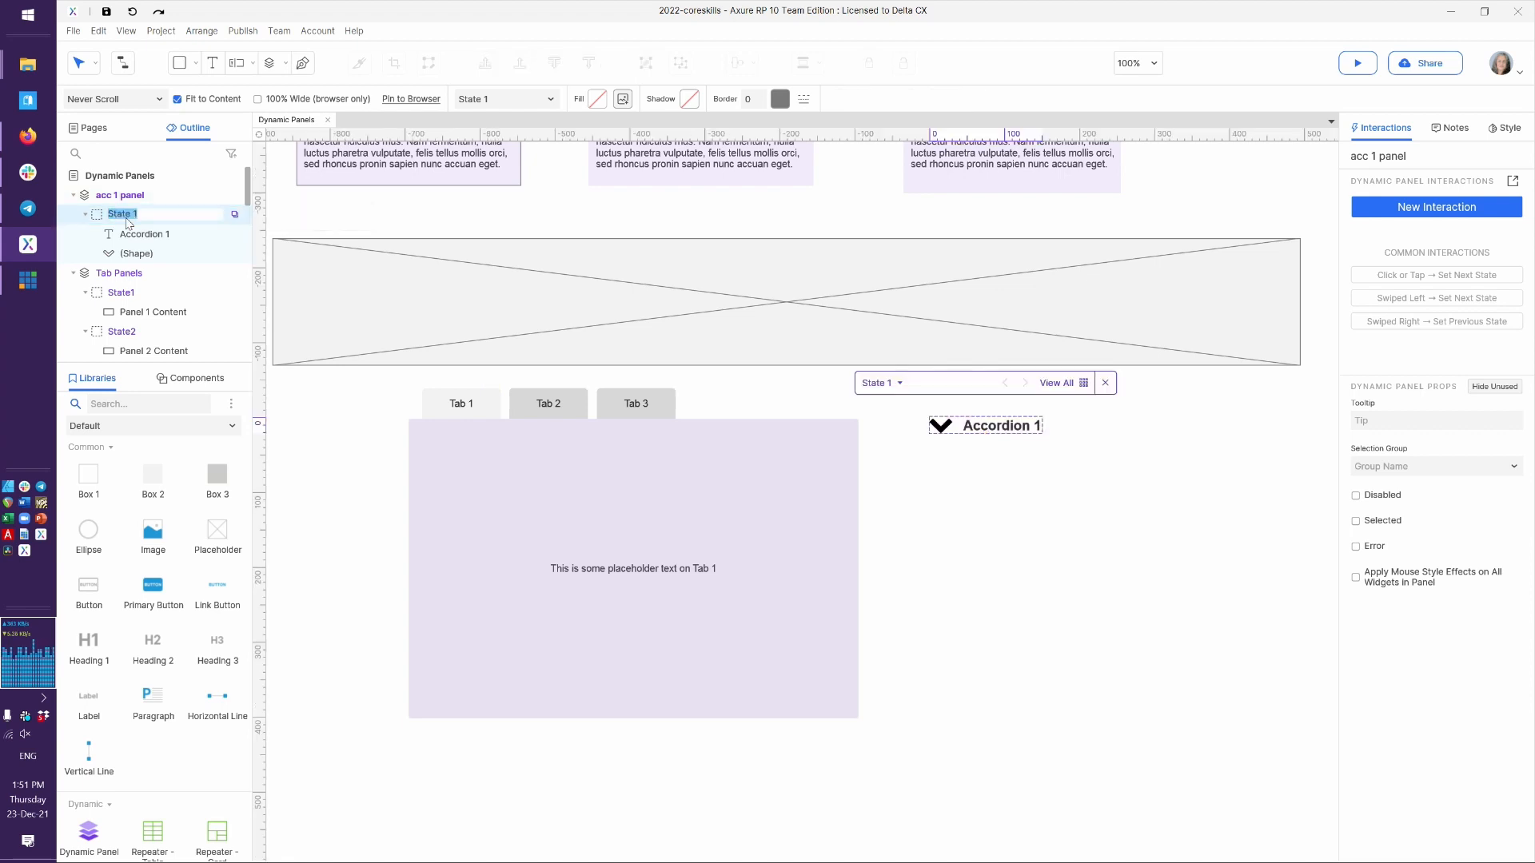
text(closed)
key(Return)
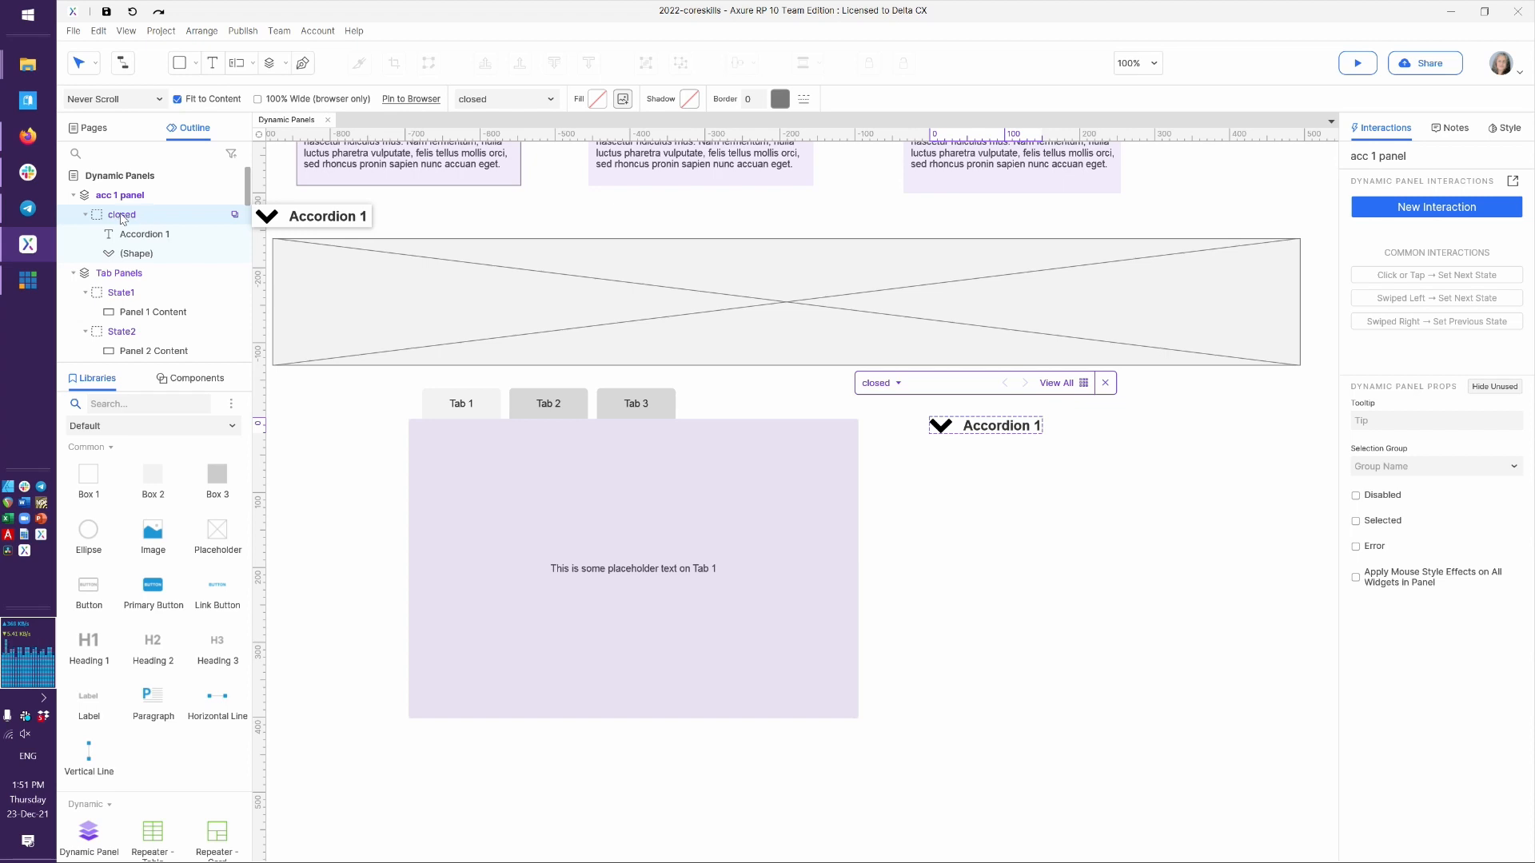
Duplicate the closed state of acc 1 panel and name the copy "opened"
click(235, 216)
text(opened)
key(Return)
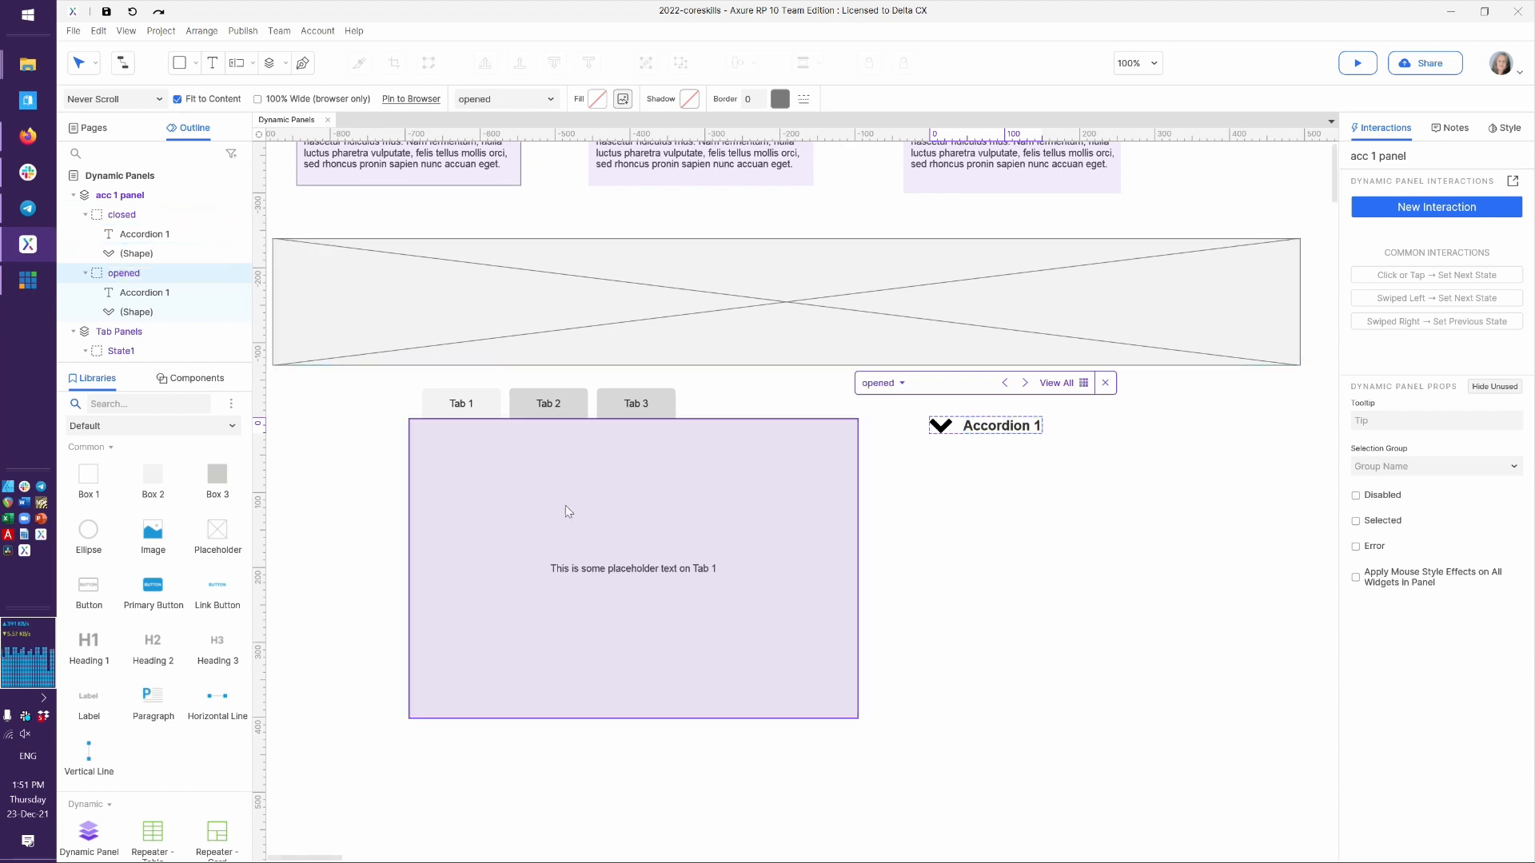
View all states of the panel and set the rotation of the opened state's chevron to 180°
click(1063, 385)
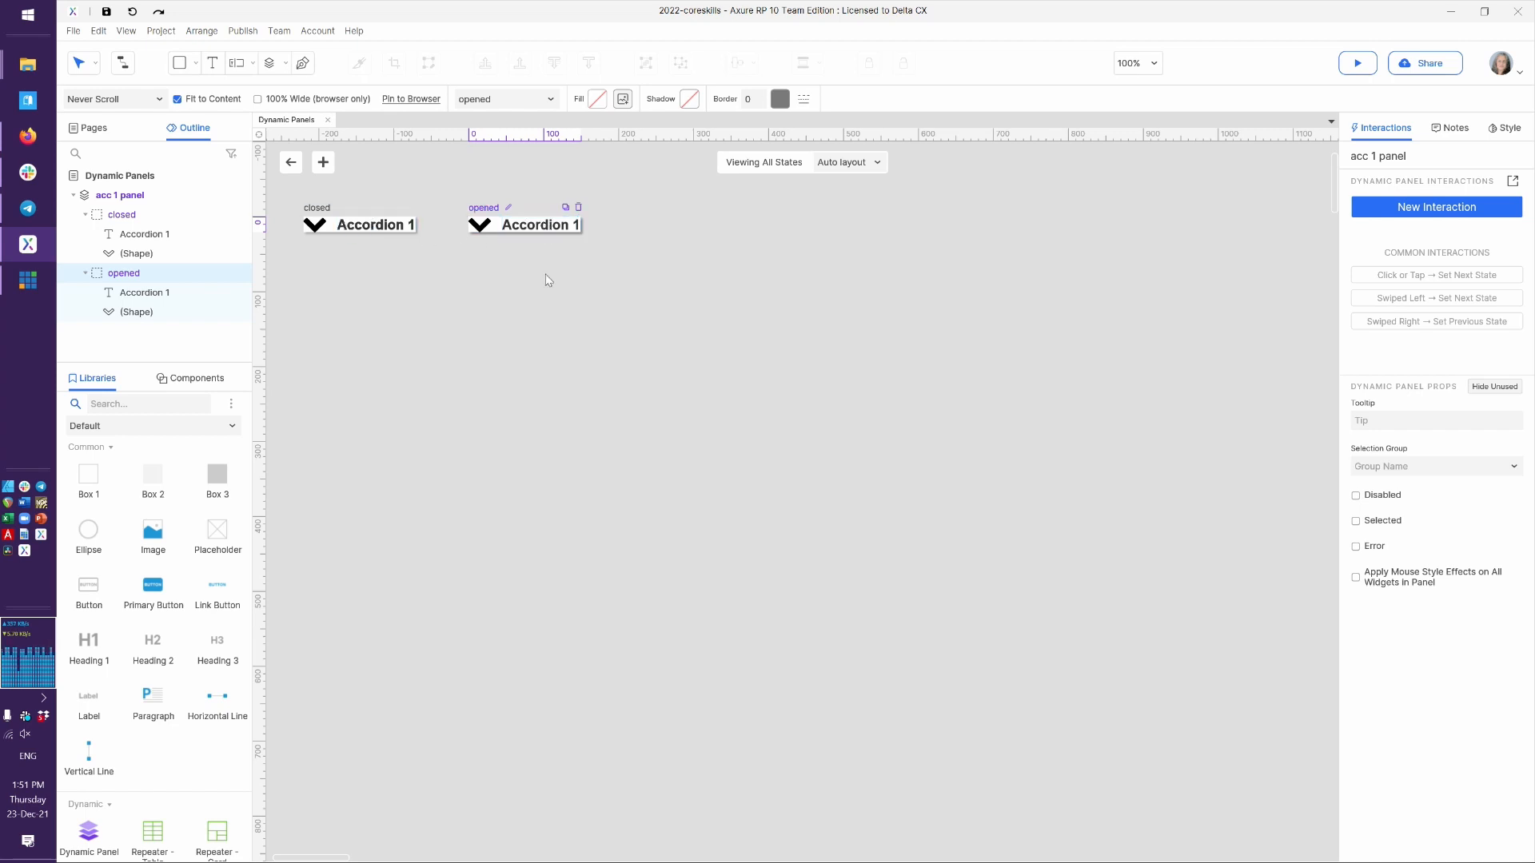
click(477, 228)
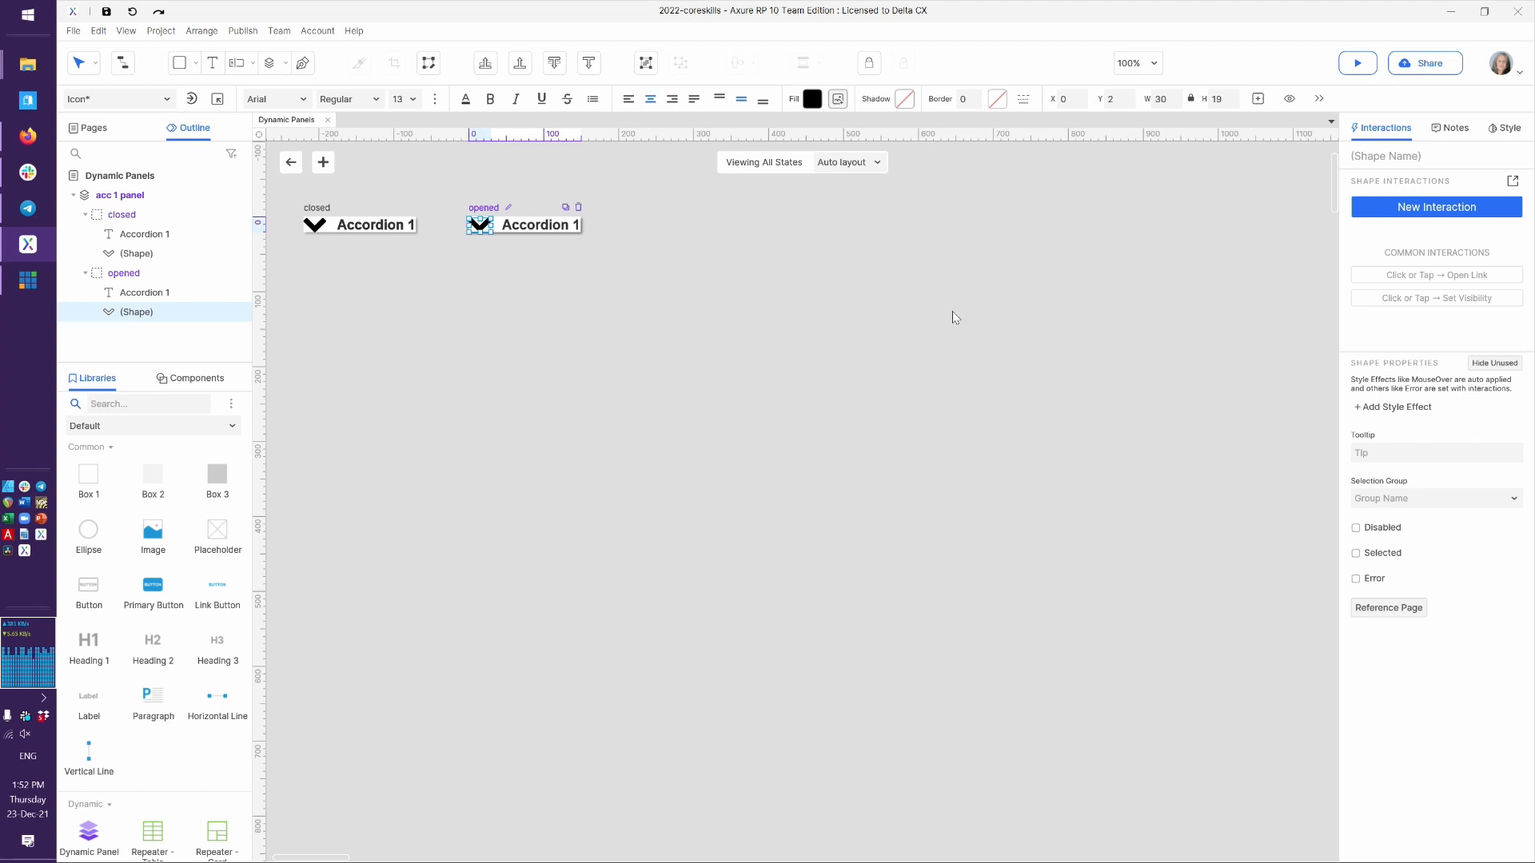
click(1497, 129)
click(1502, 212)
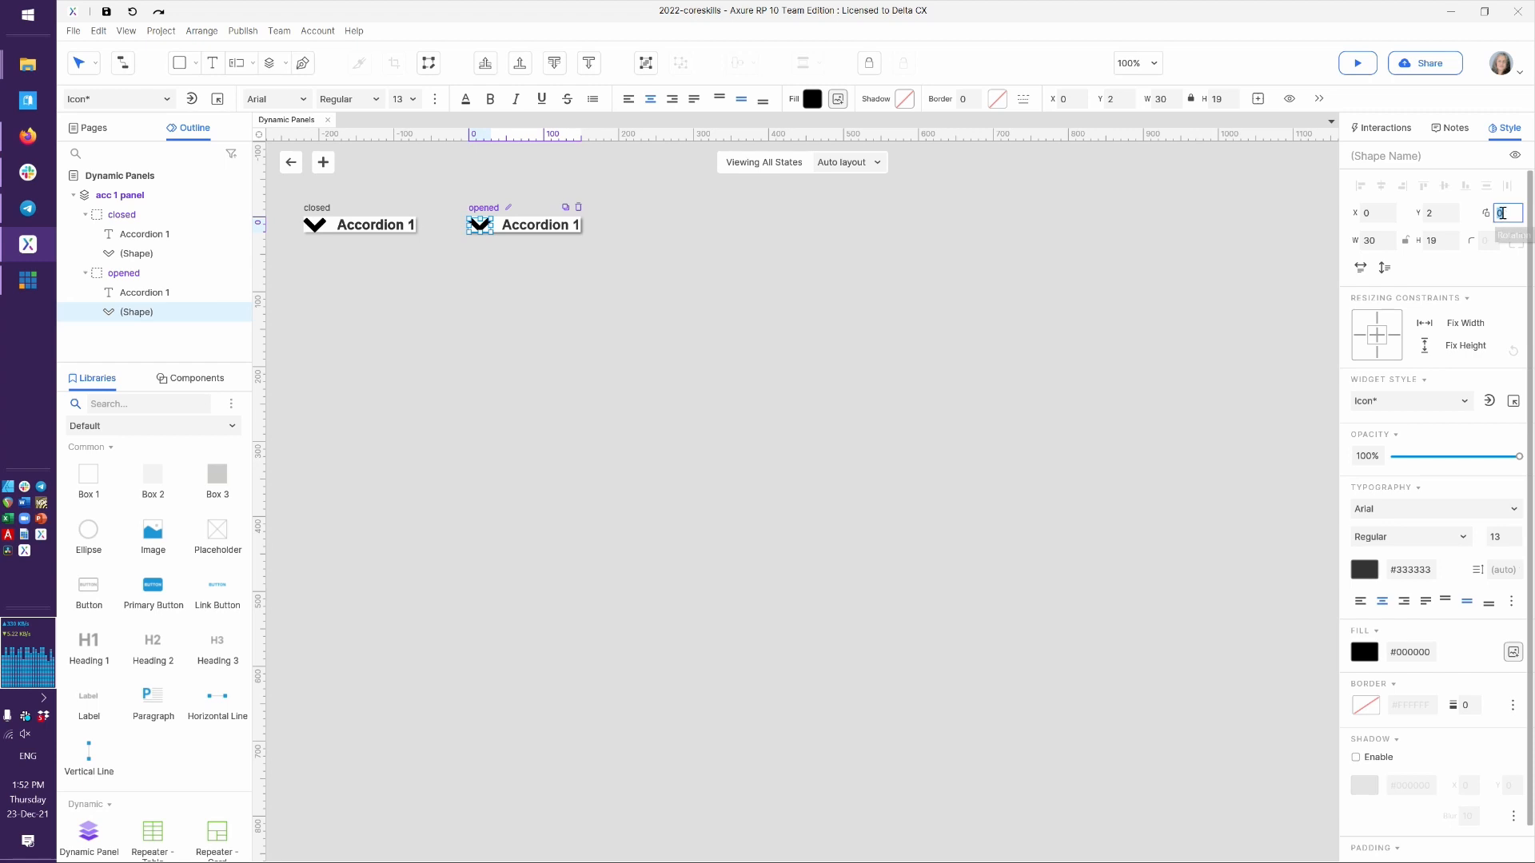
text(180)
key(Return)
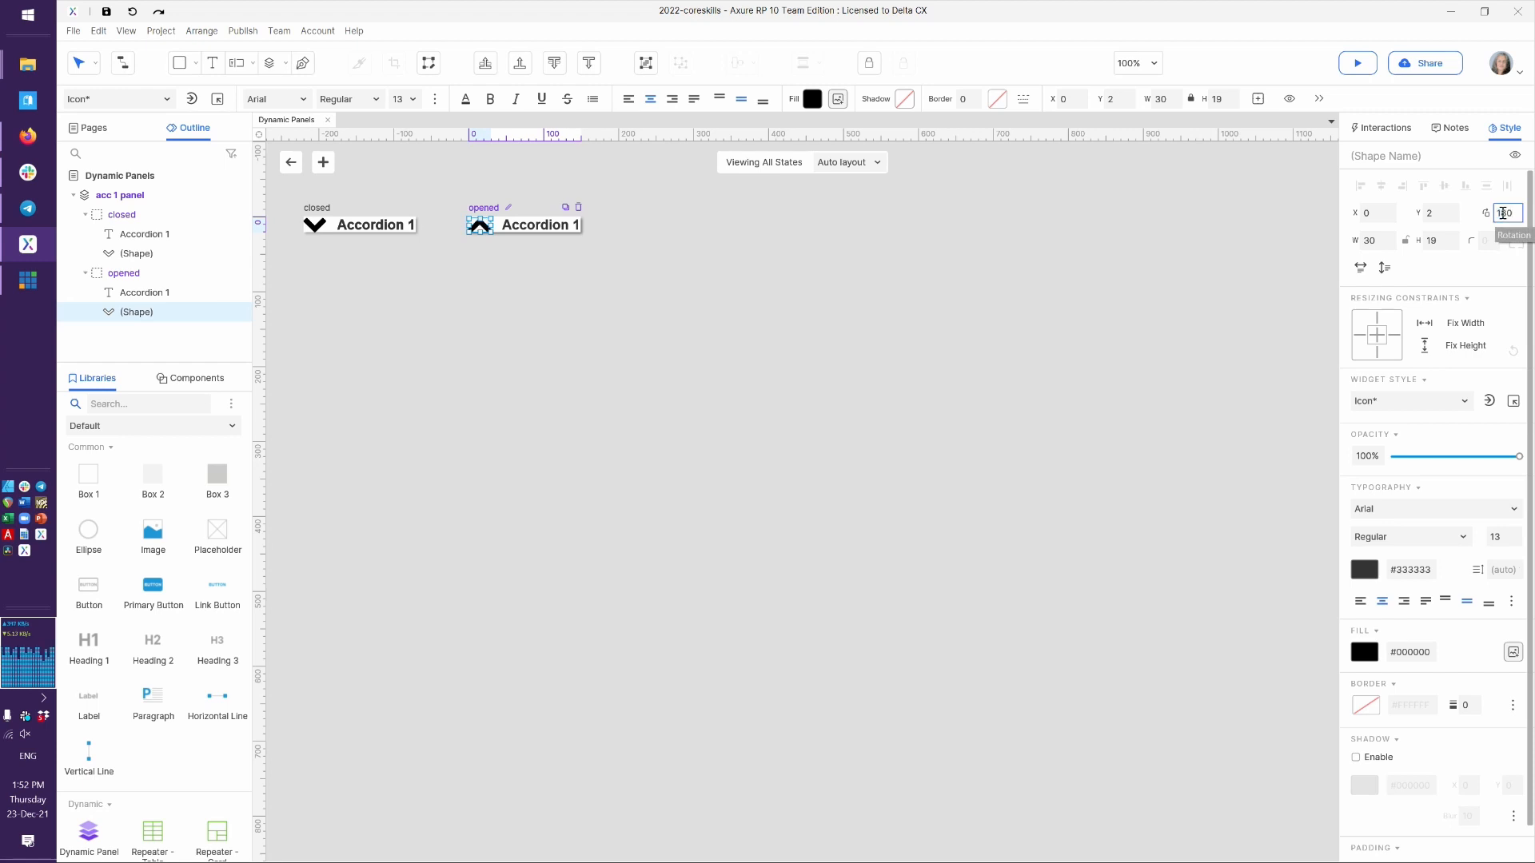
click(596, 337)
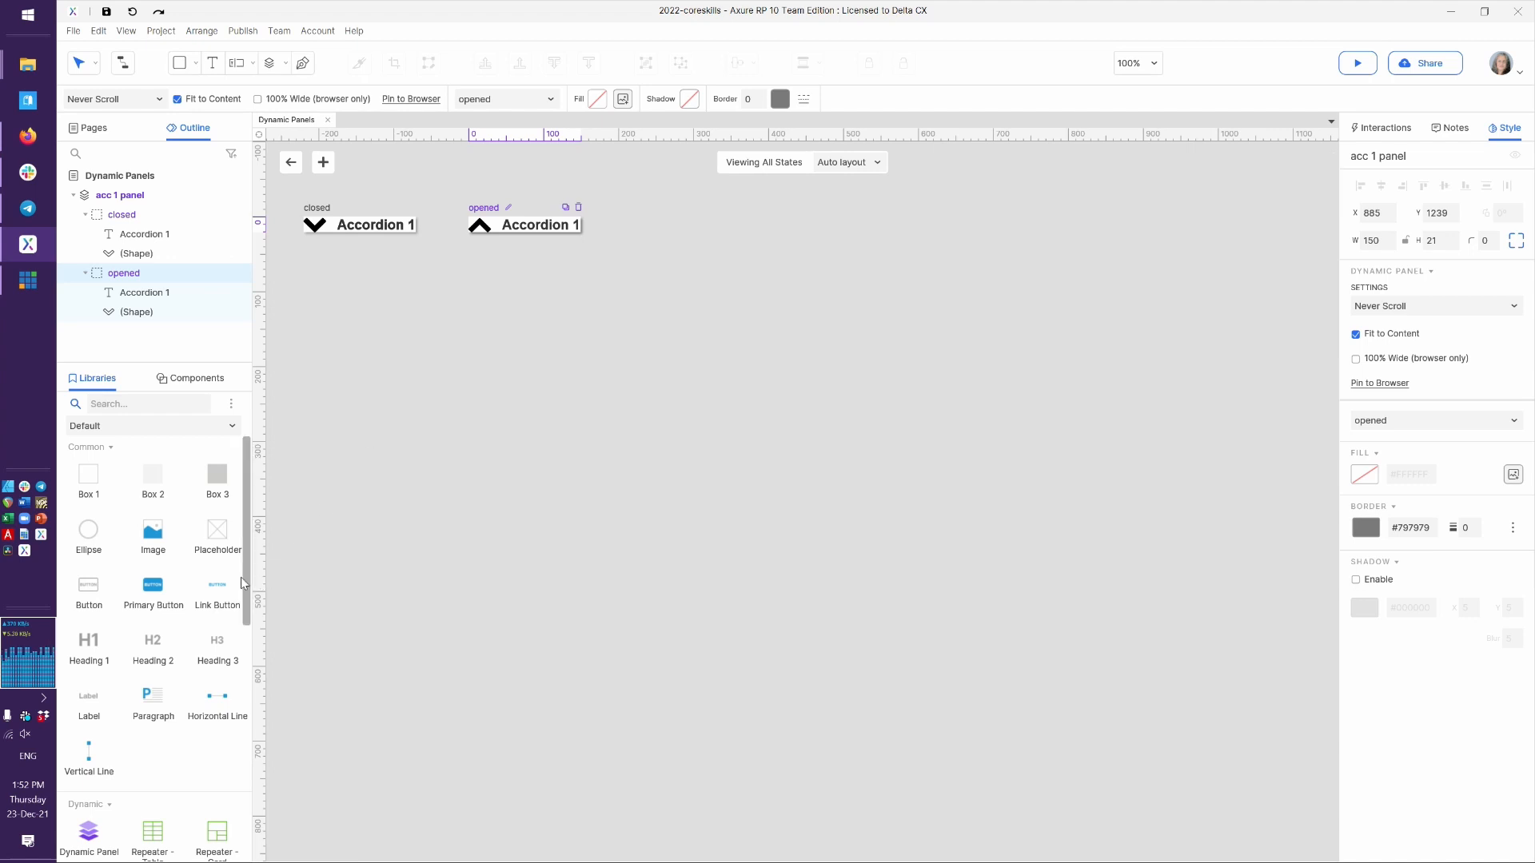
Add a Paragraph under the heading in the opened state at X 45, Y 41, and return to the page
drag(151, 703, 505, 253)
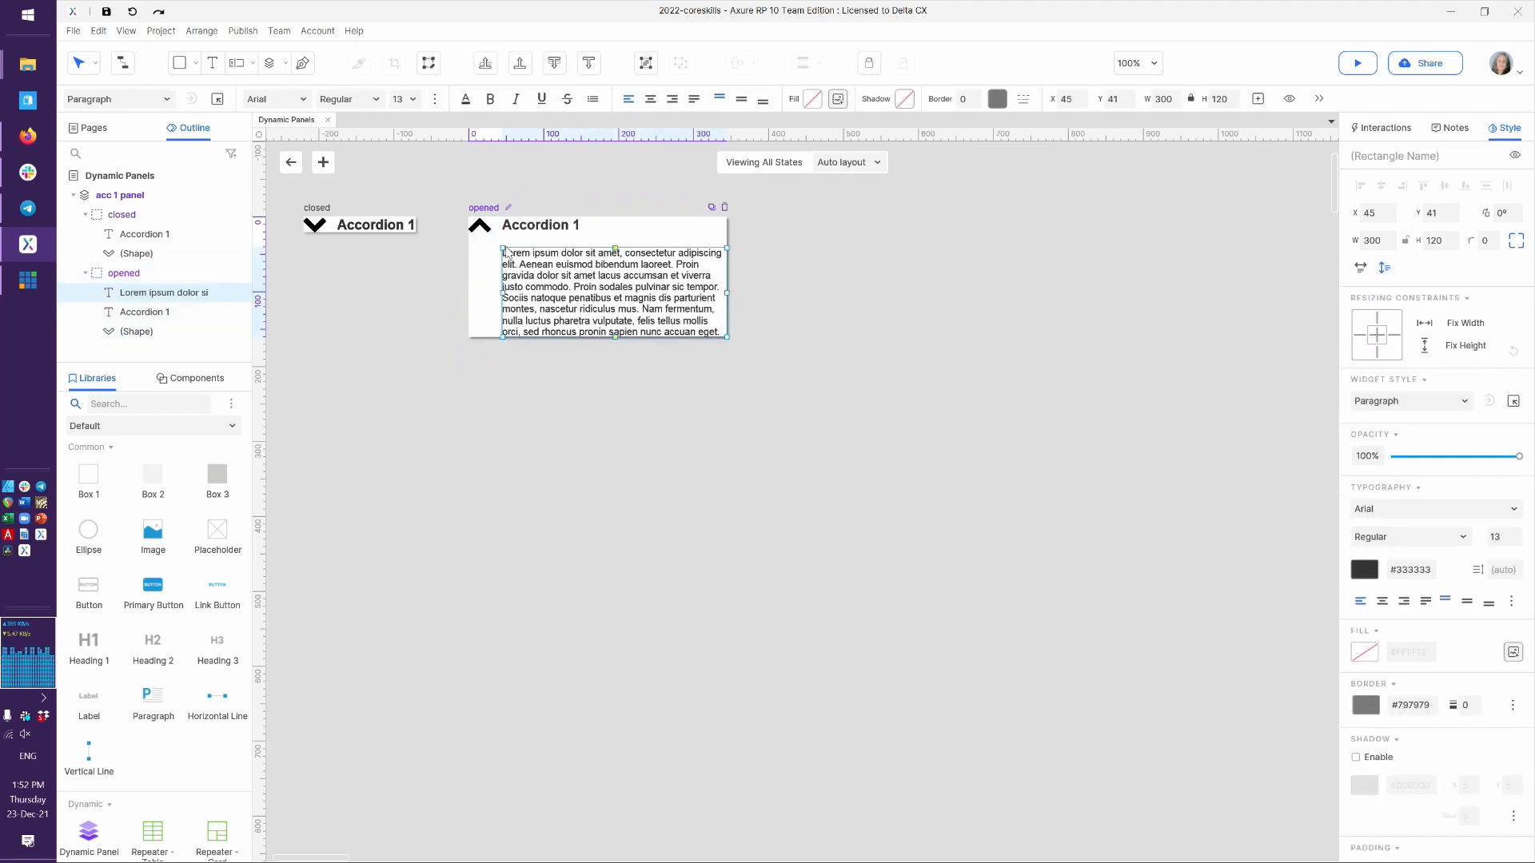
click(629, 413)
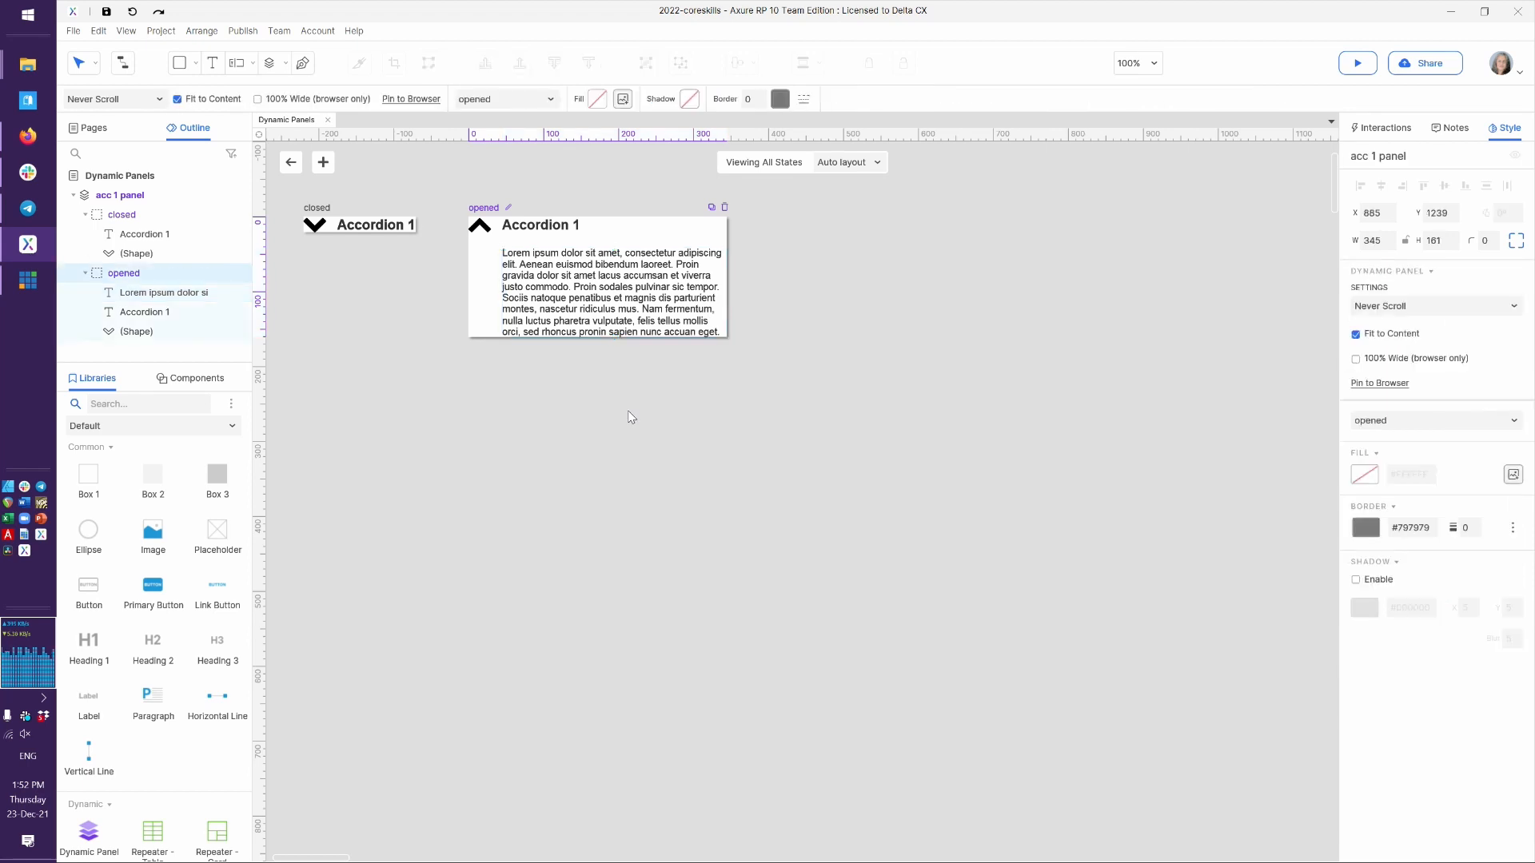
click(292, 164)
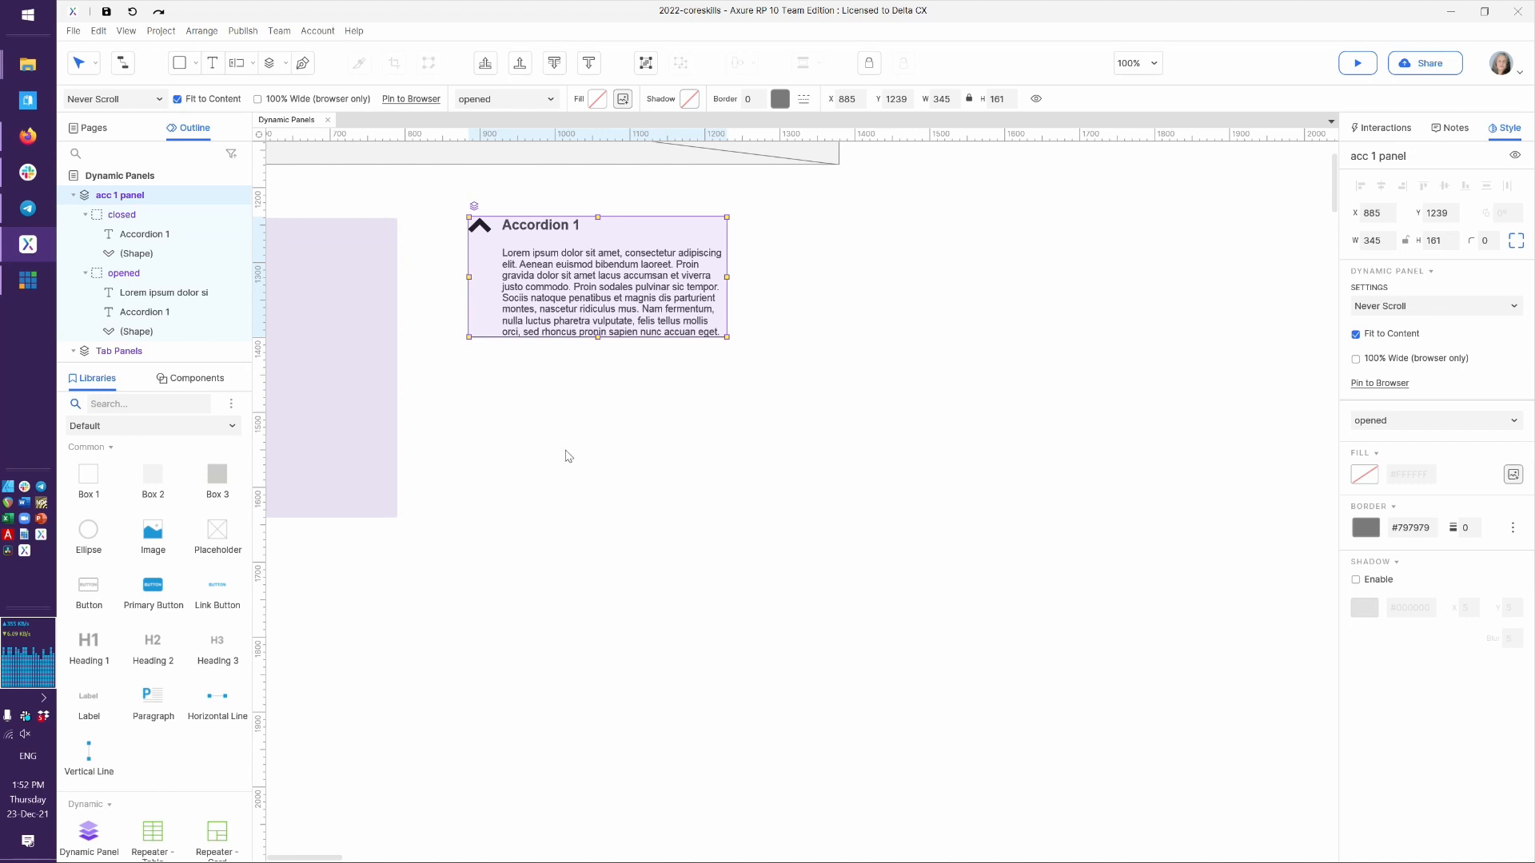
click(540, 431)
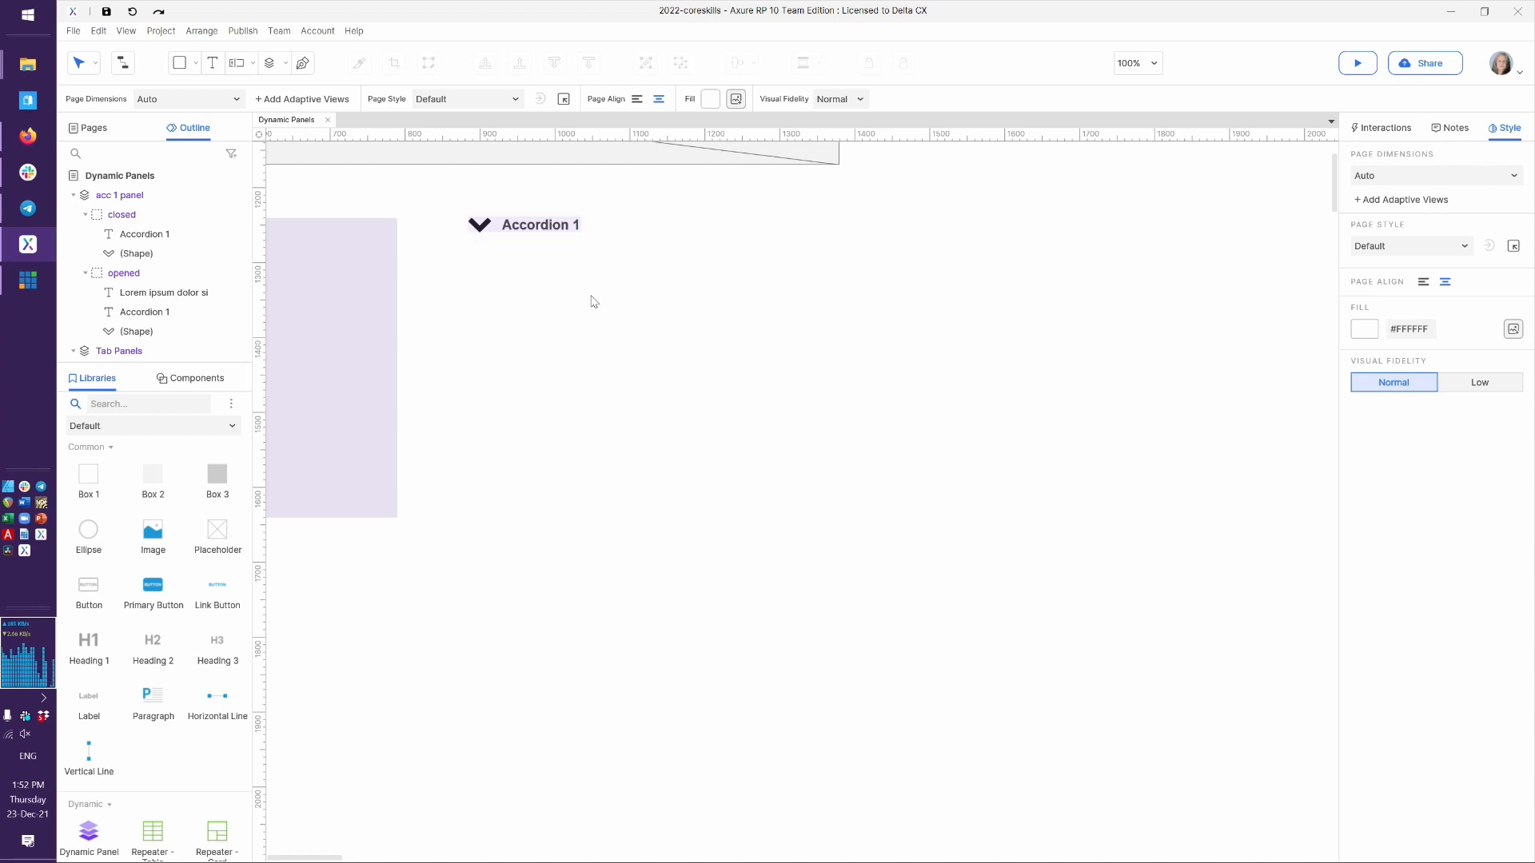
double_click(549, 223)
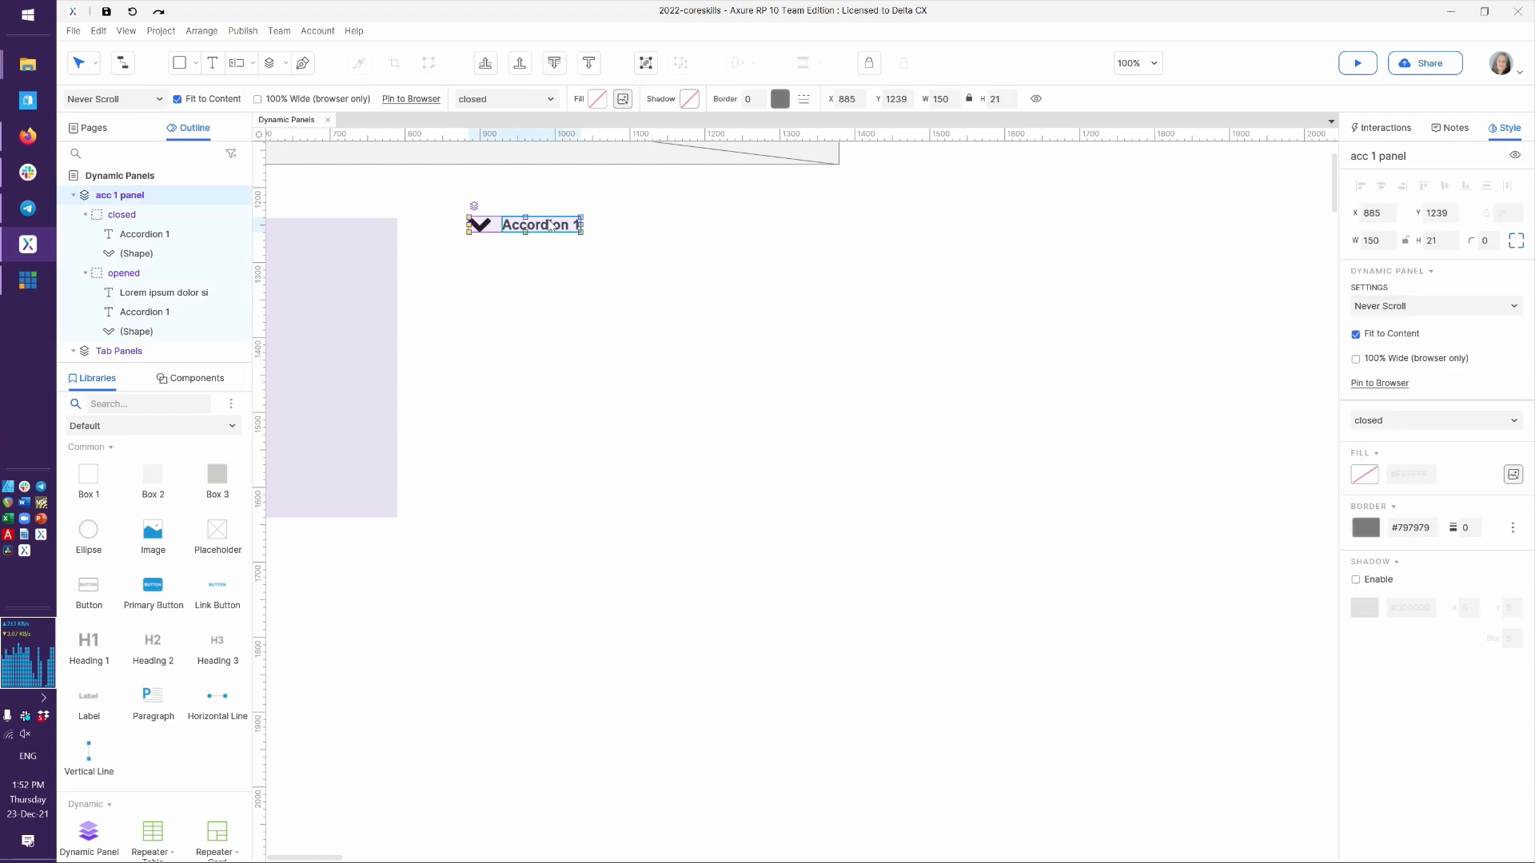
click(593, 303)
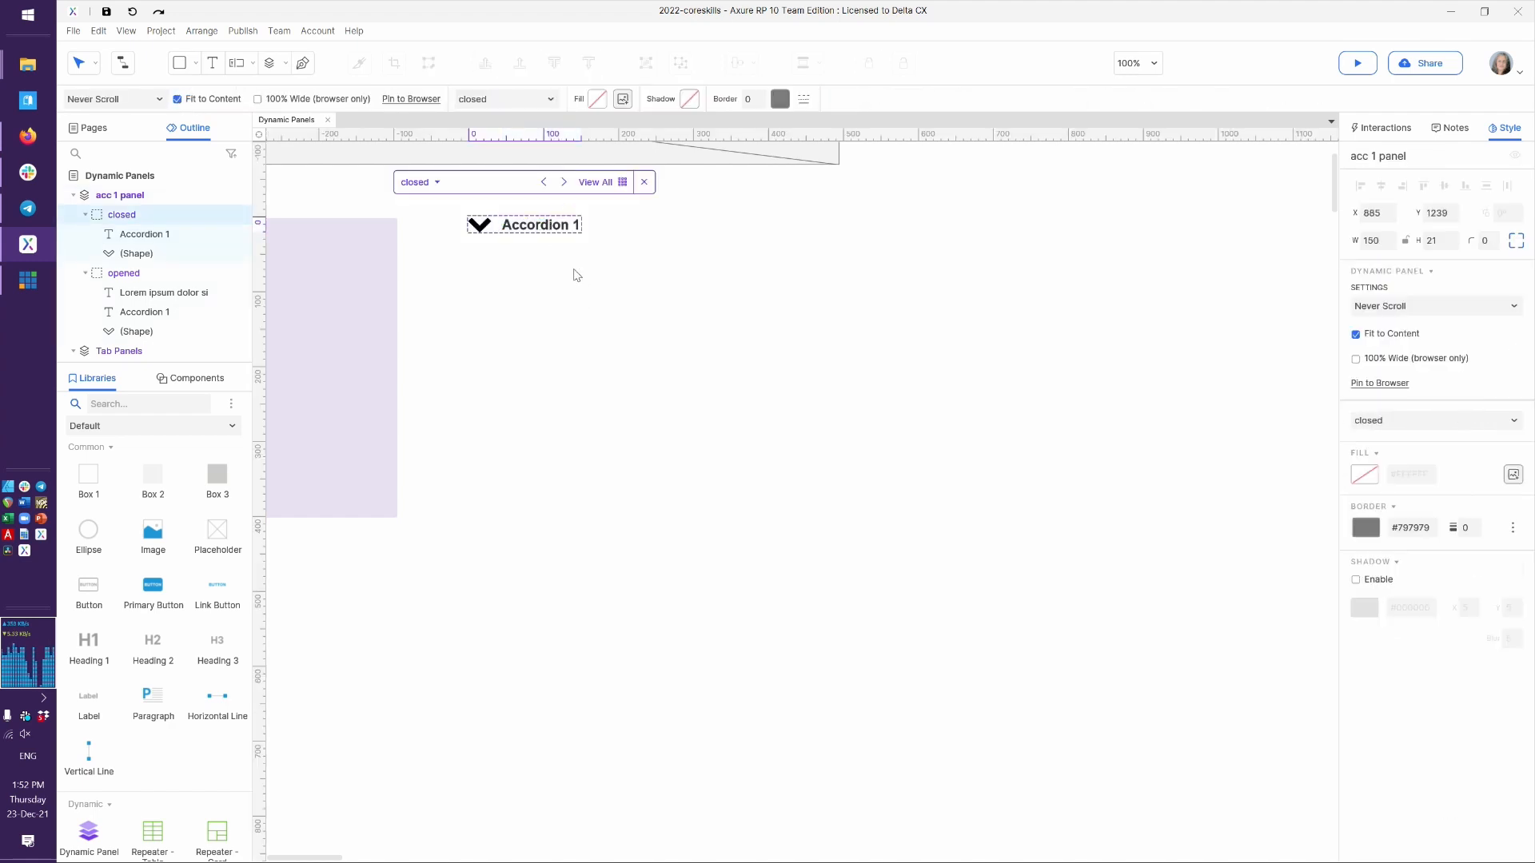
click(574, 270)
click(550, 227)
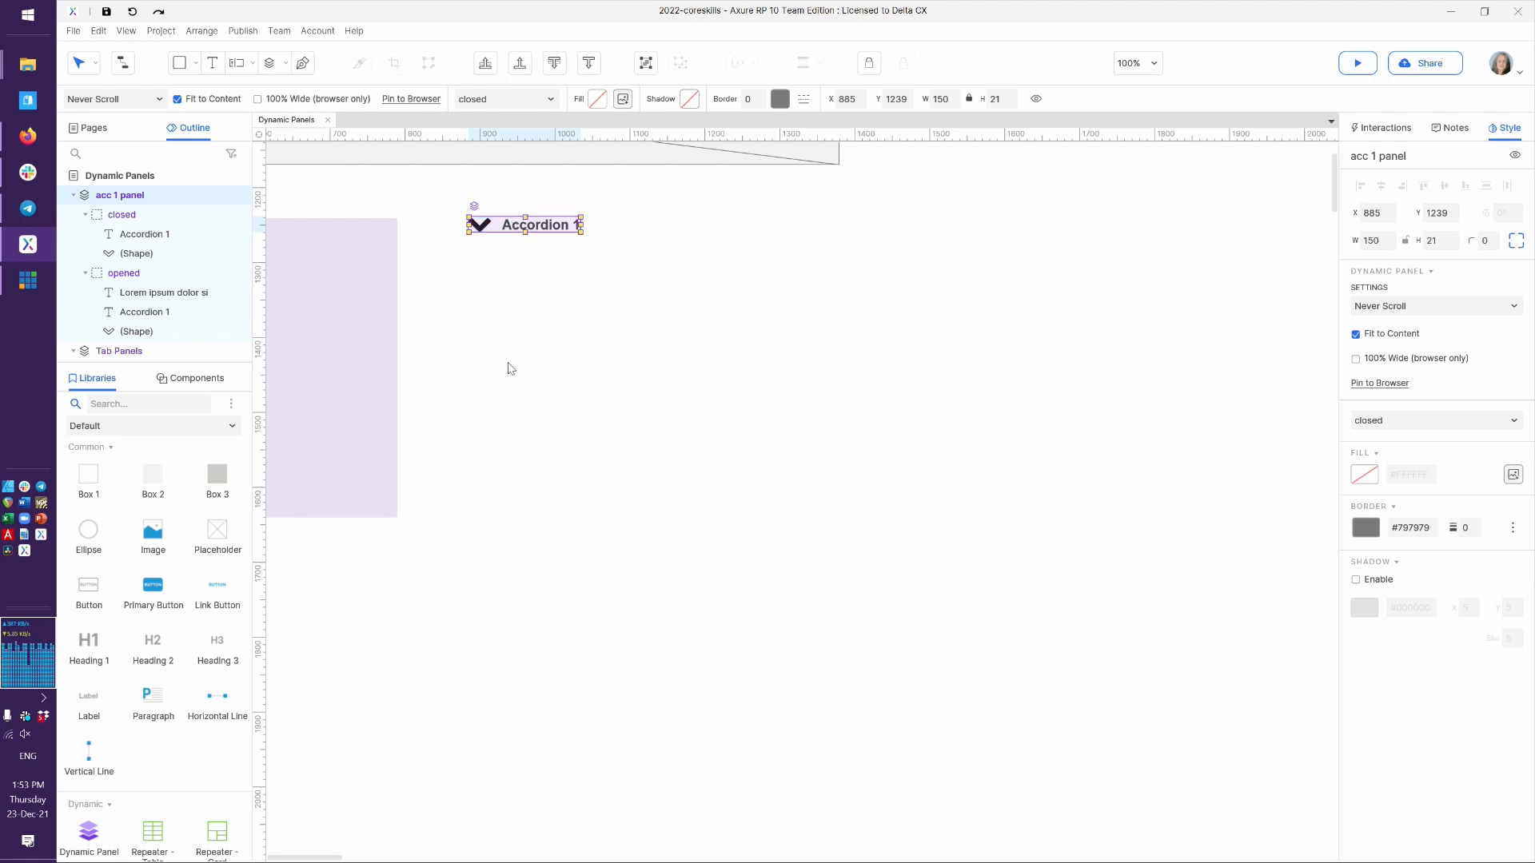
View all states of acc 1 panel and add a 152 by 23 Hot Spot over the closed state's chevron and heading
double_click(128, 273)
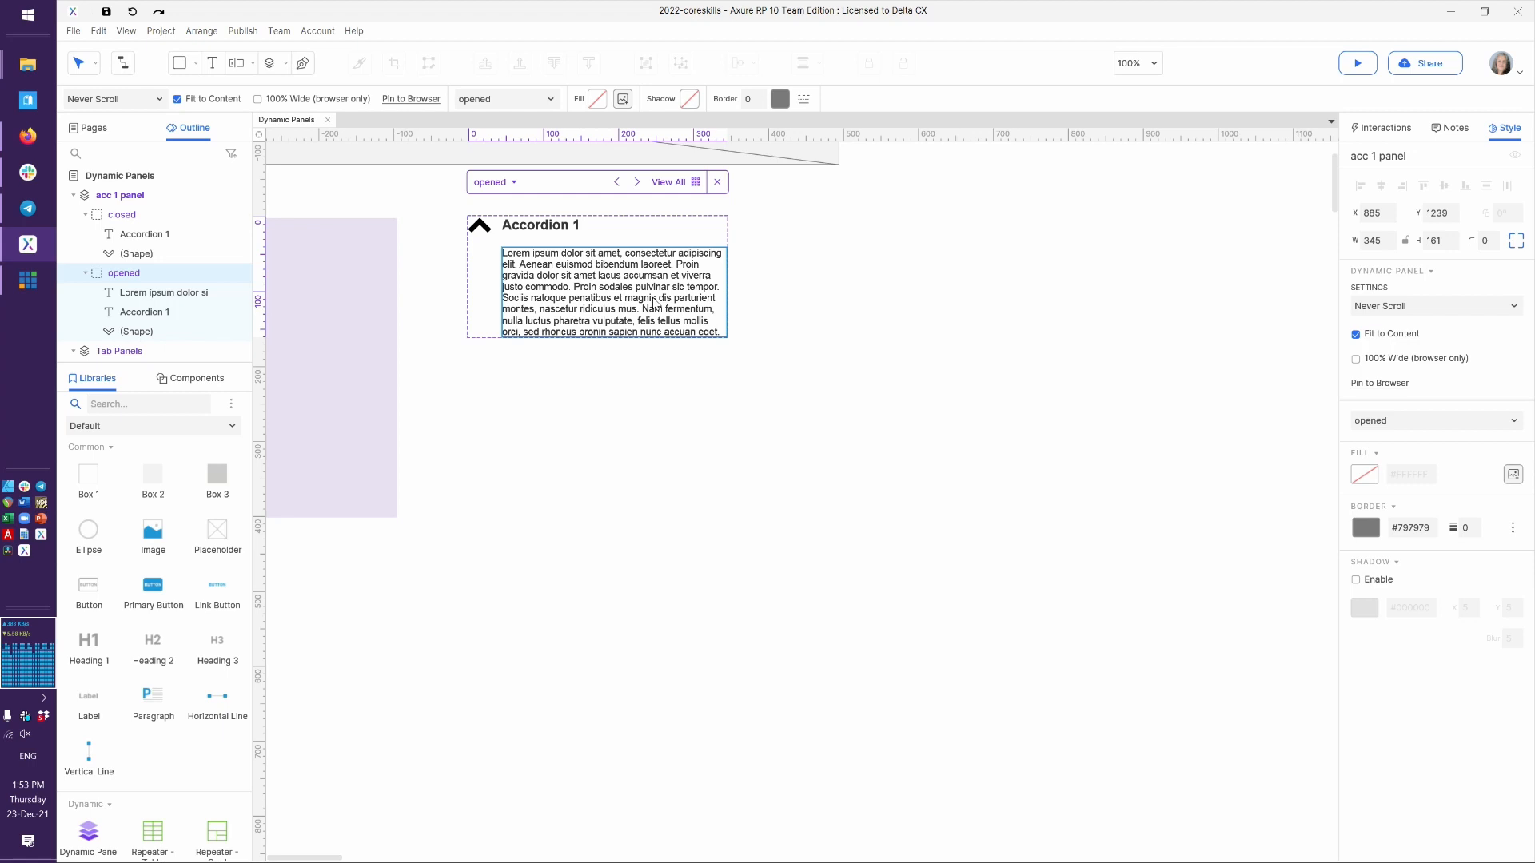
click(674, 183)
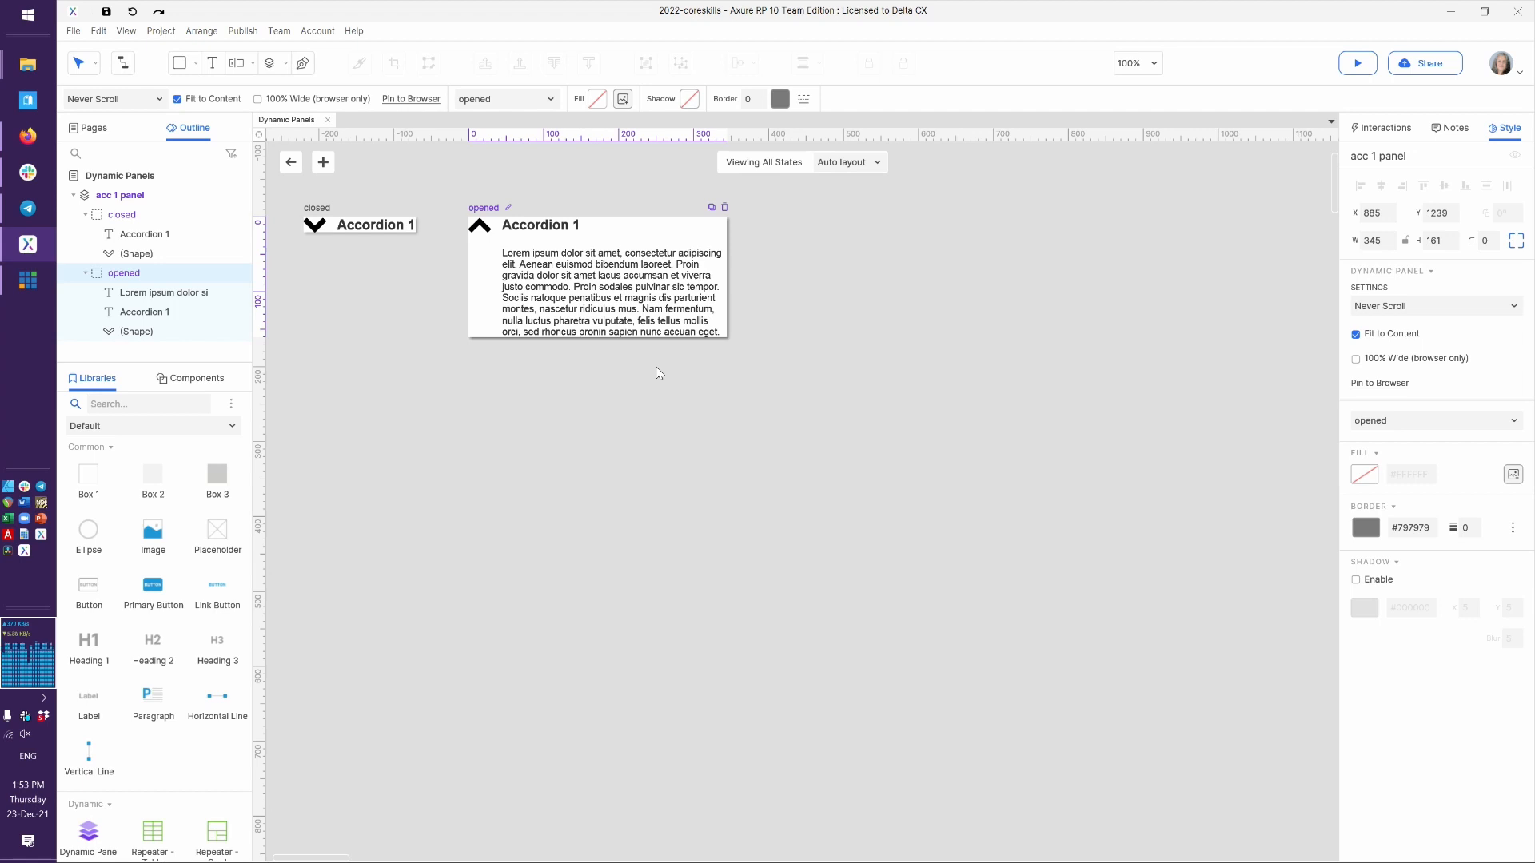
scroll(165, 640, down, 5)
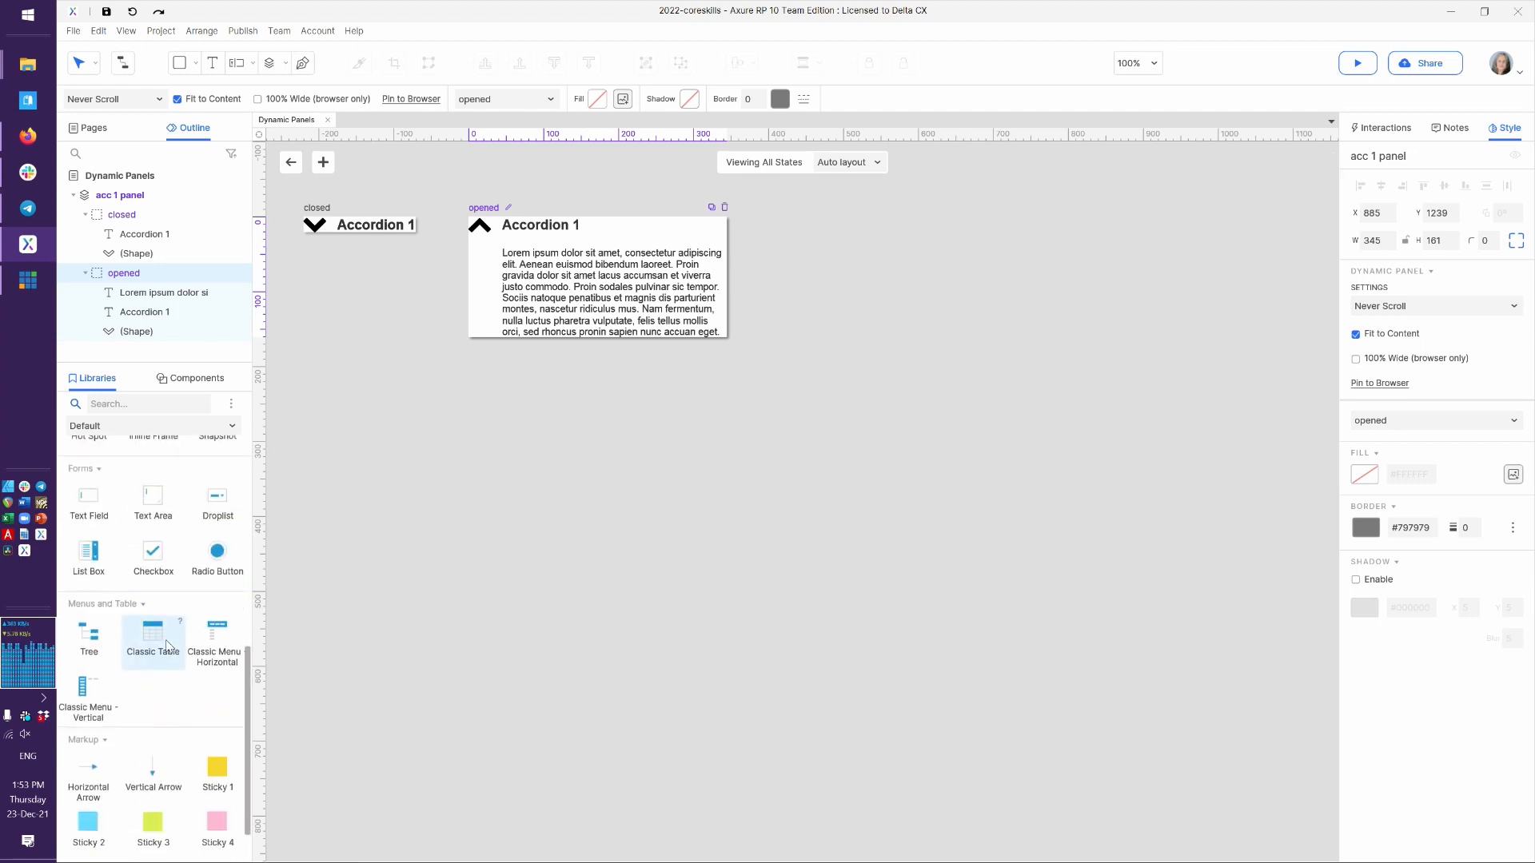
scroll(169, 646, up, 1)
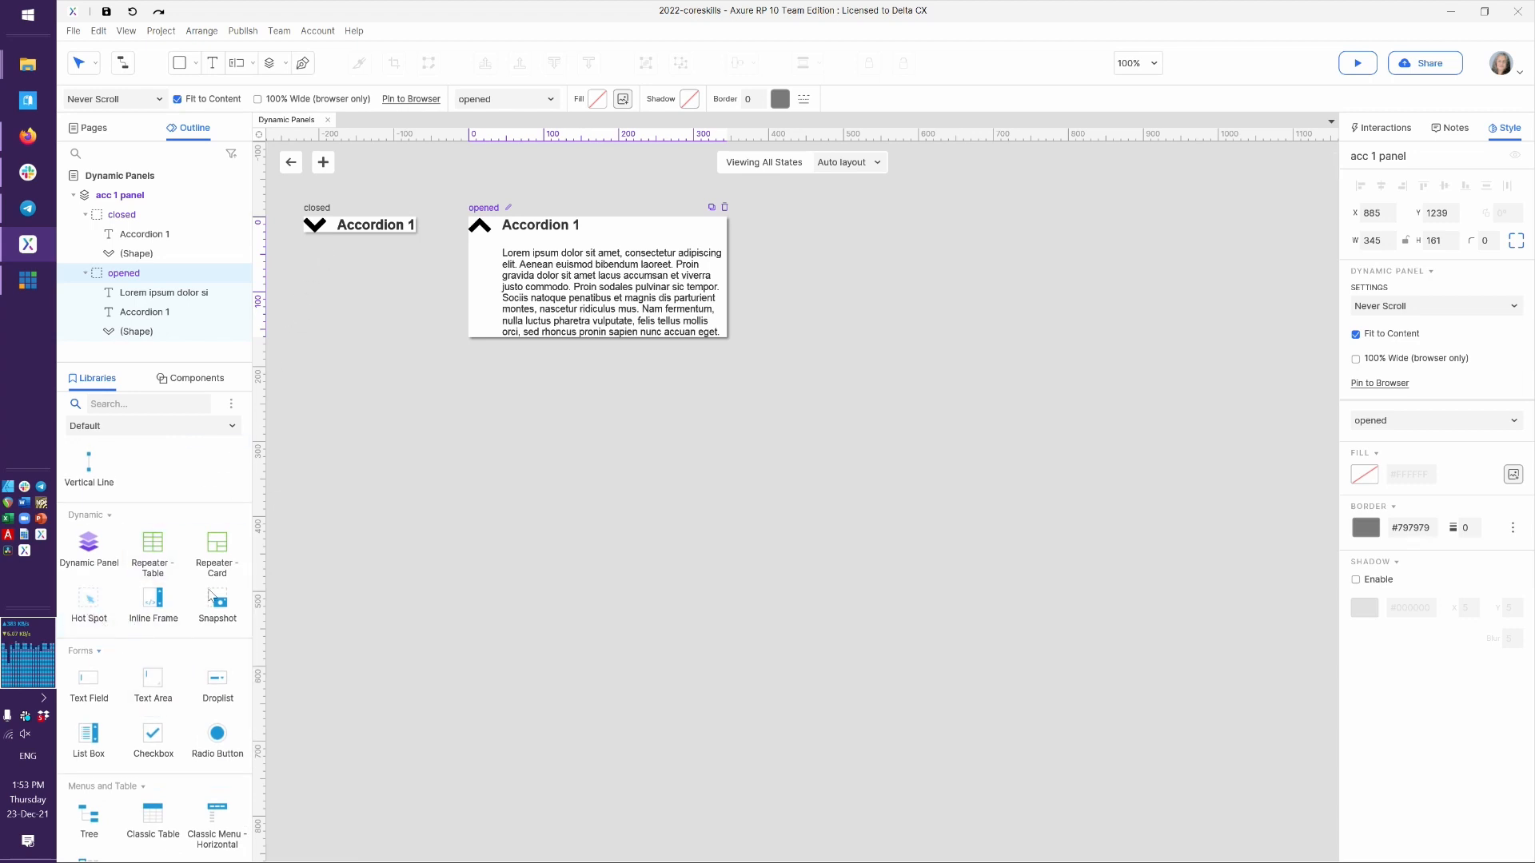
drag(209, 595, 302, 224)
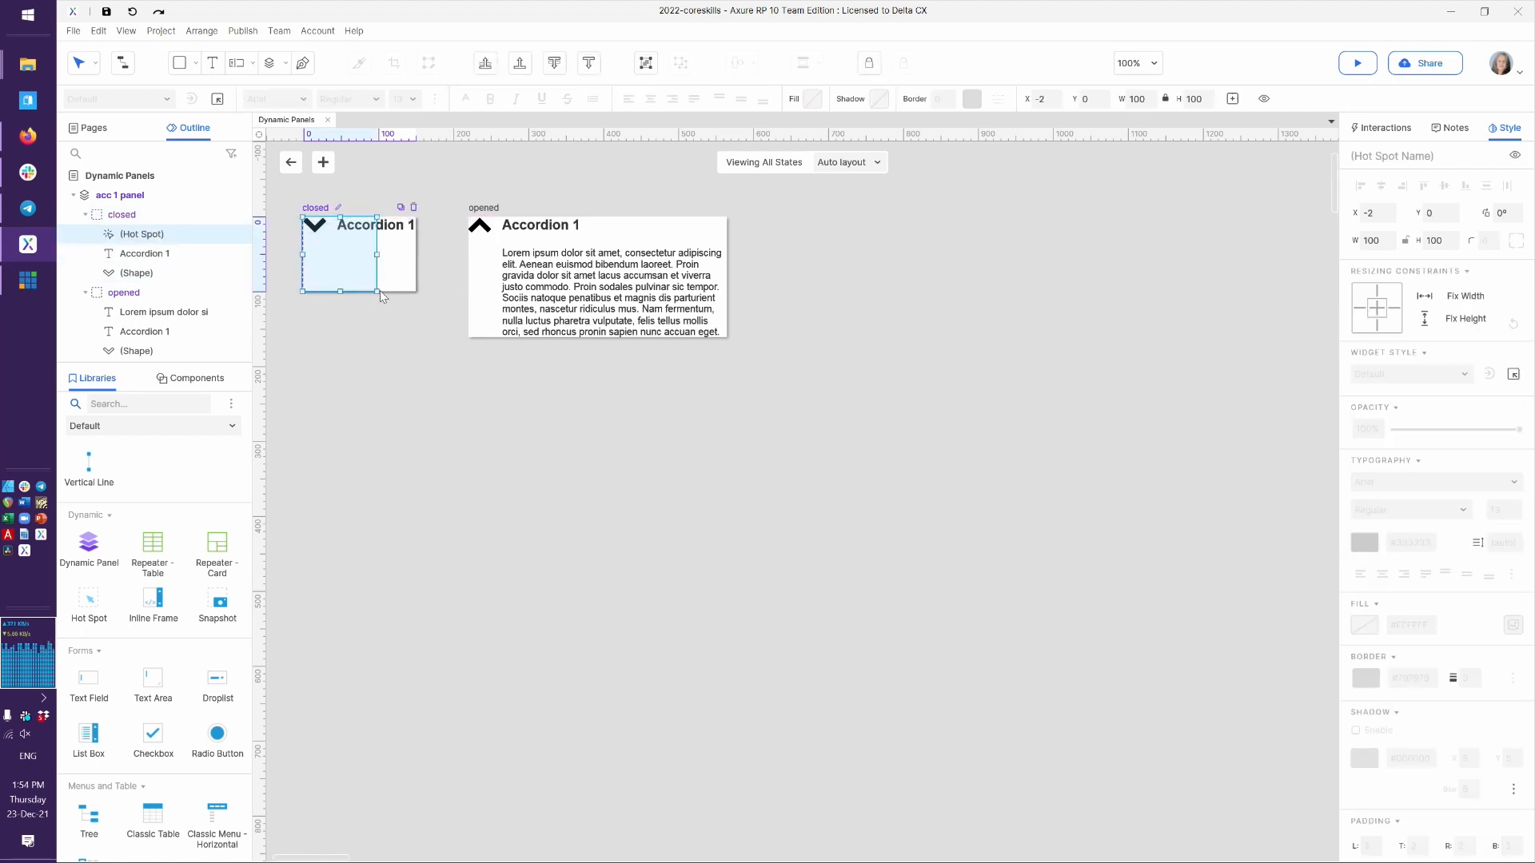
drag(376, 292, 419, 237)
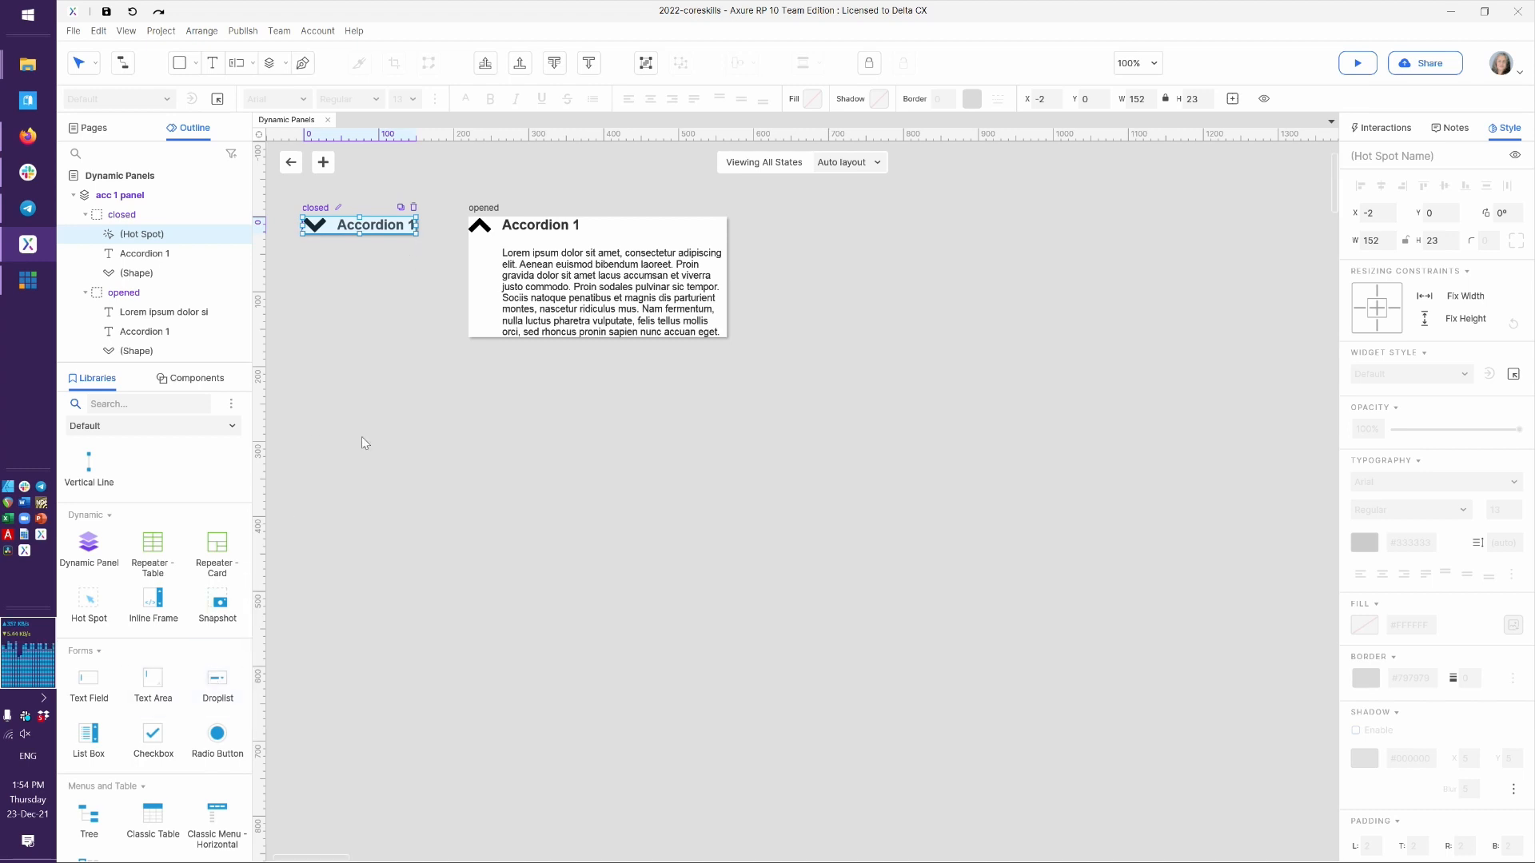
key(ctrl+d)
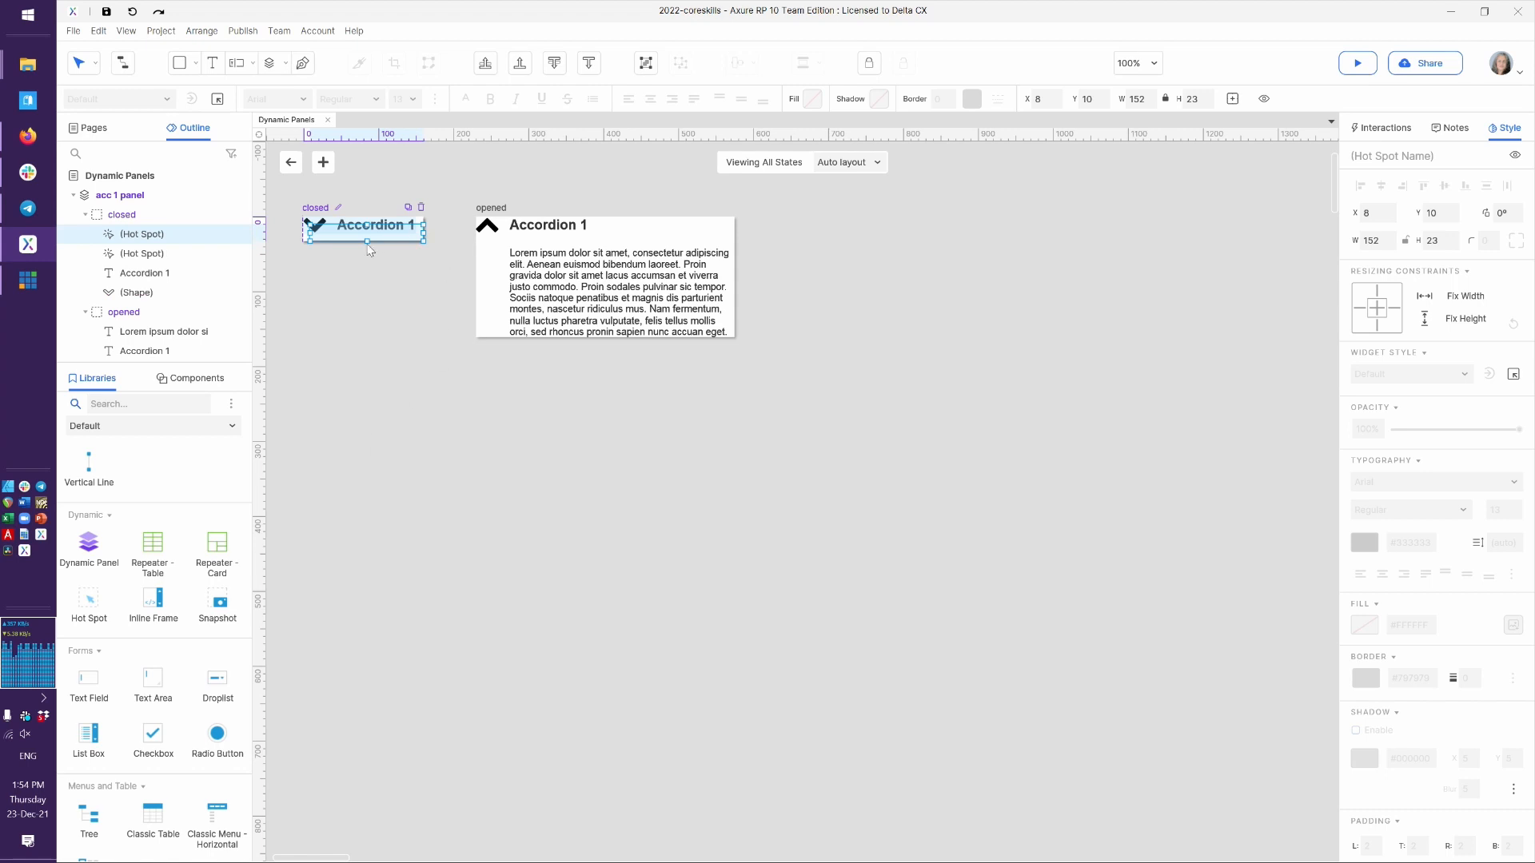
drag(342, 230, 433, 252)
key(Delete)
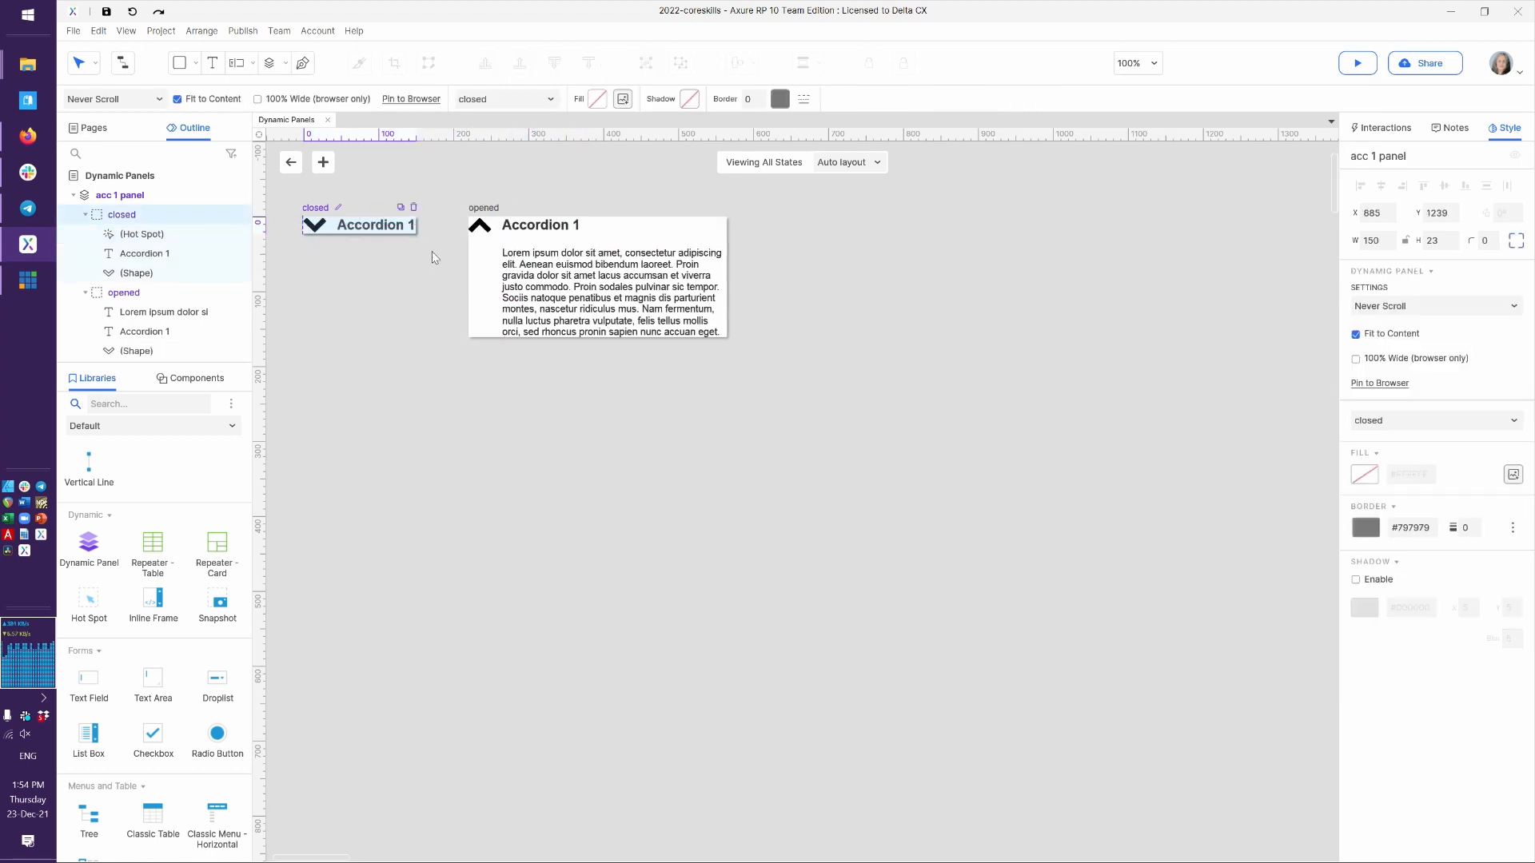
Paste a copy of the hot spot into the opened state and place it over the chevron and heading at X 0, Y 2
click(603, 230)
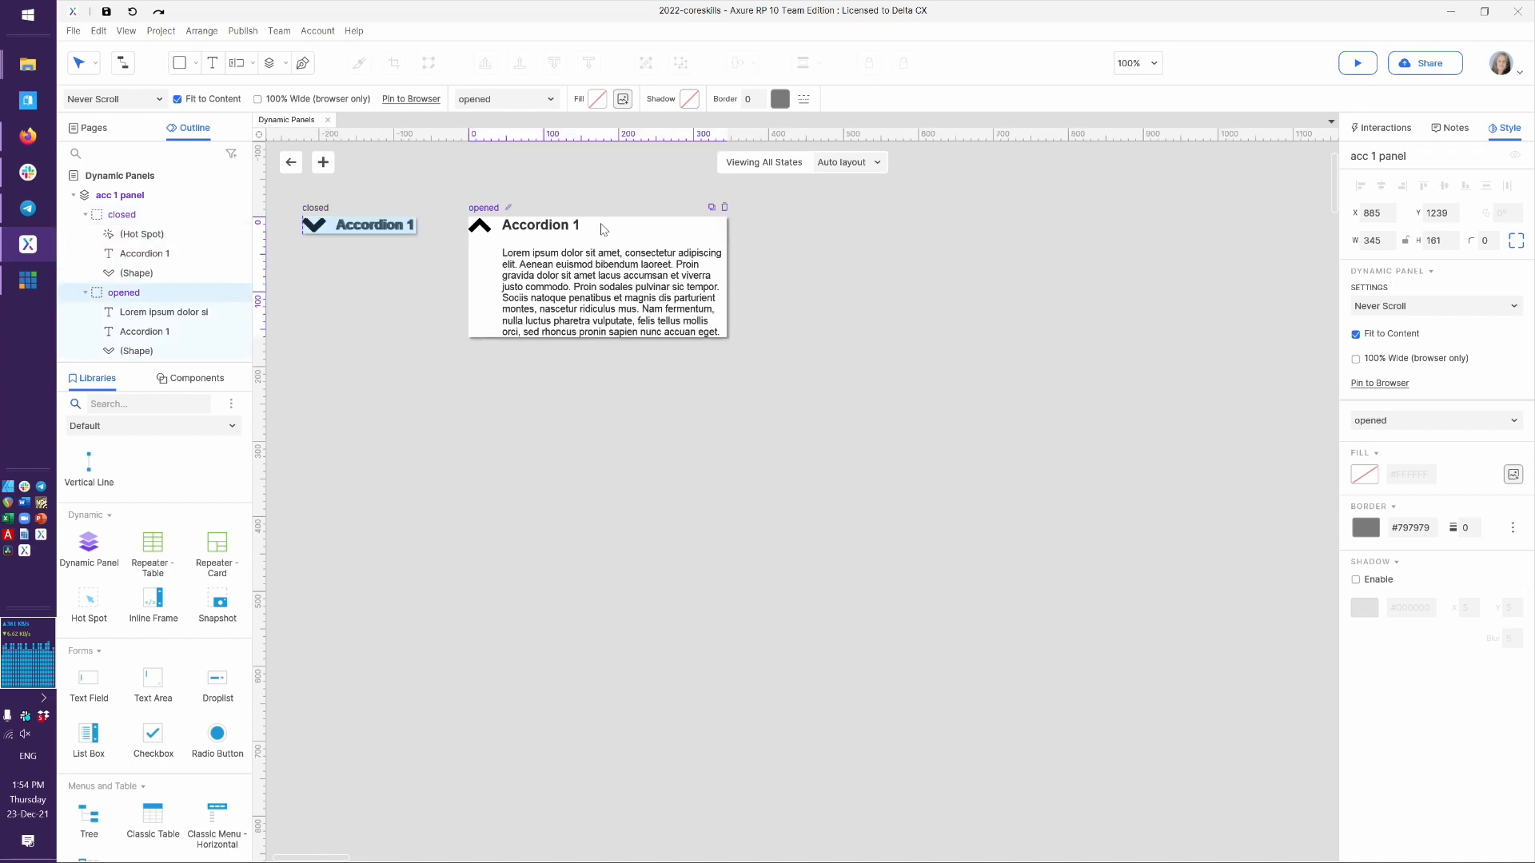
key(ctrl+v)
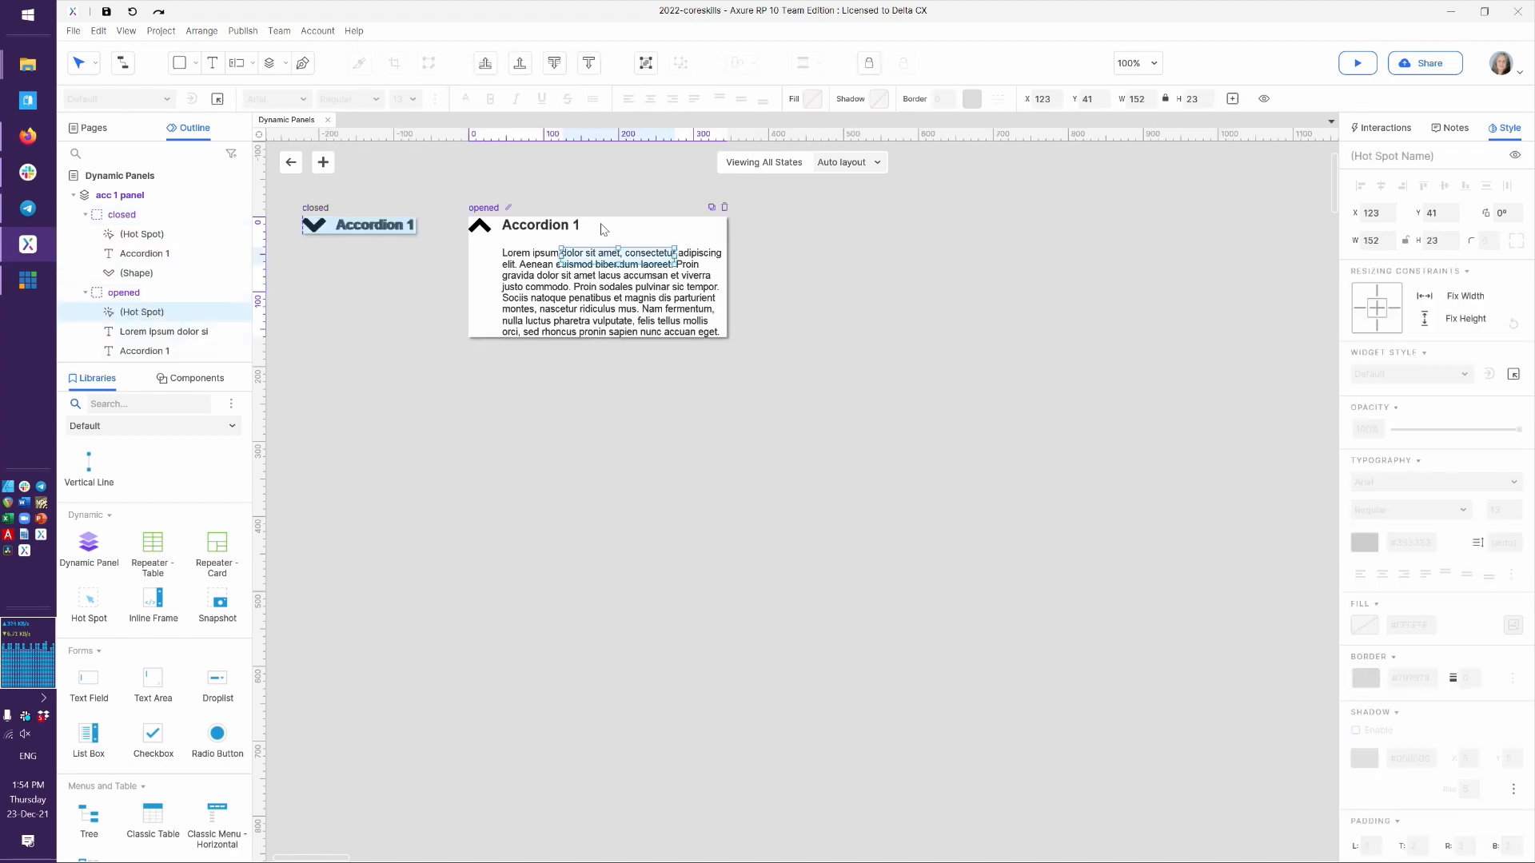
click(377, 230)
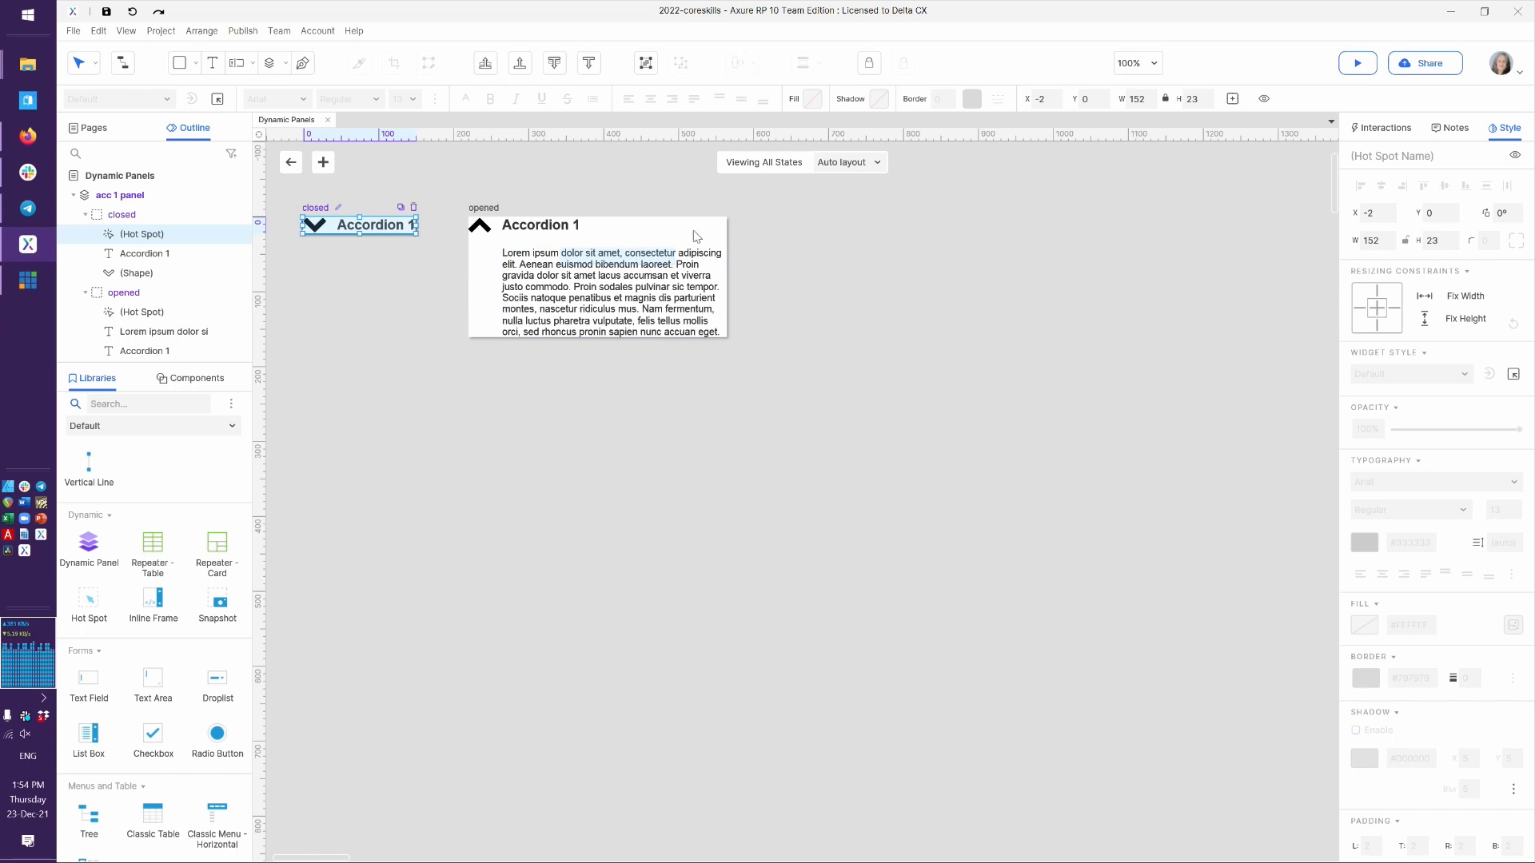
click(600, 257)
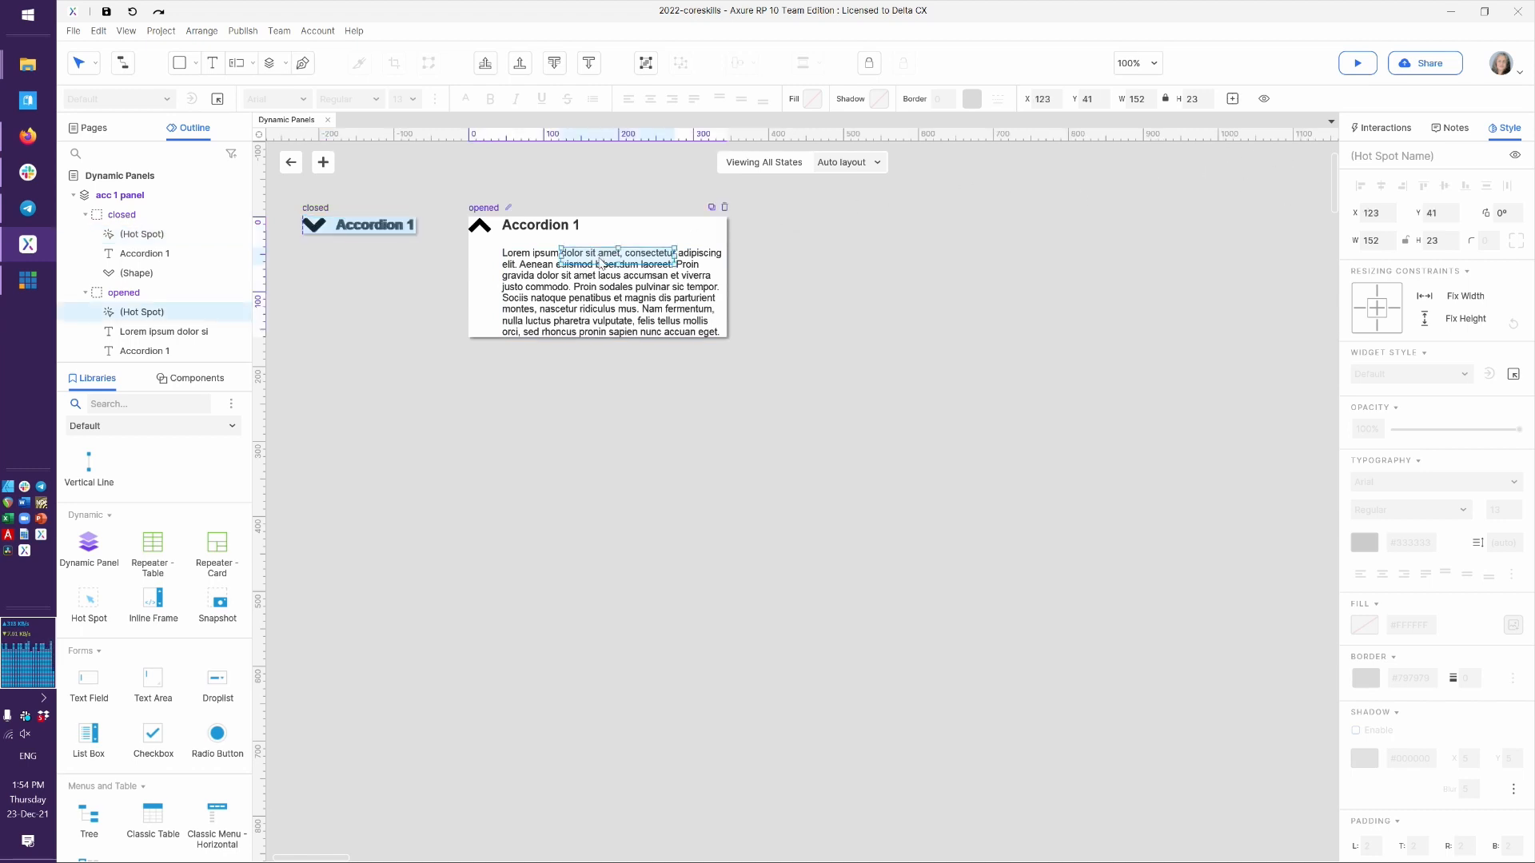
drag(601, 260, 511, 233)
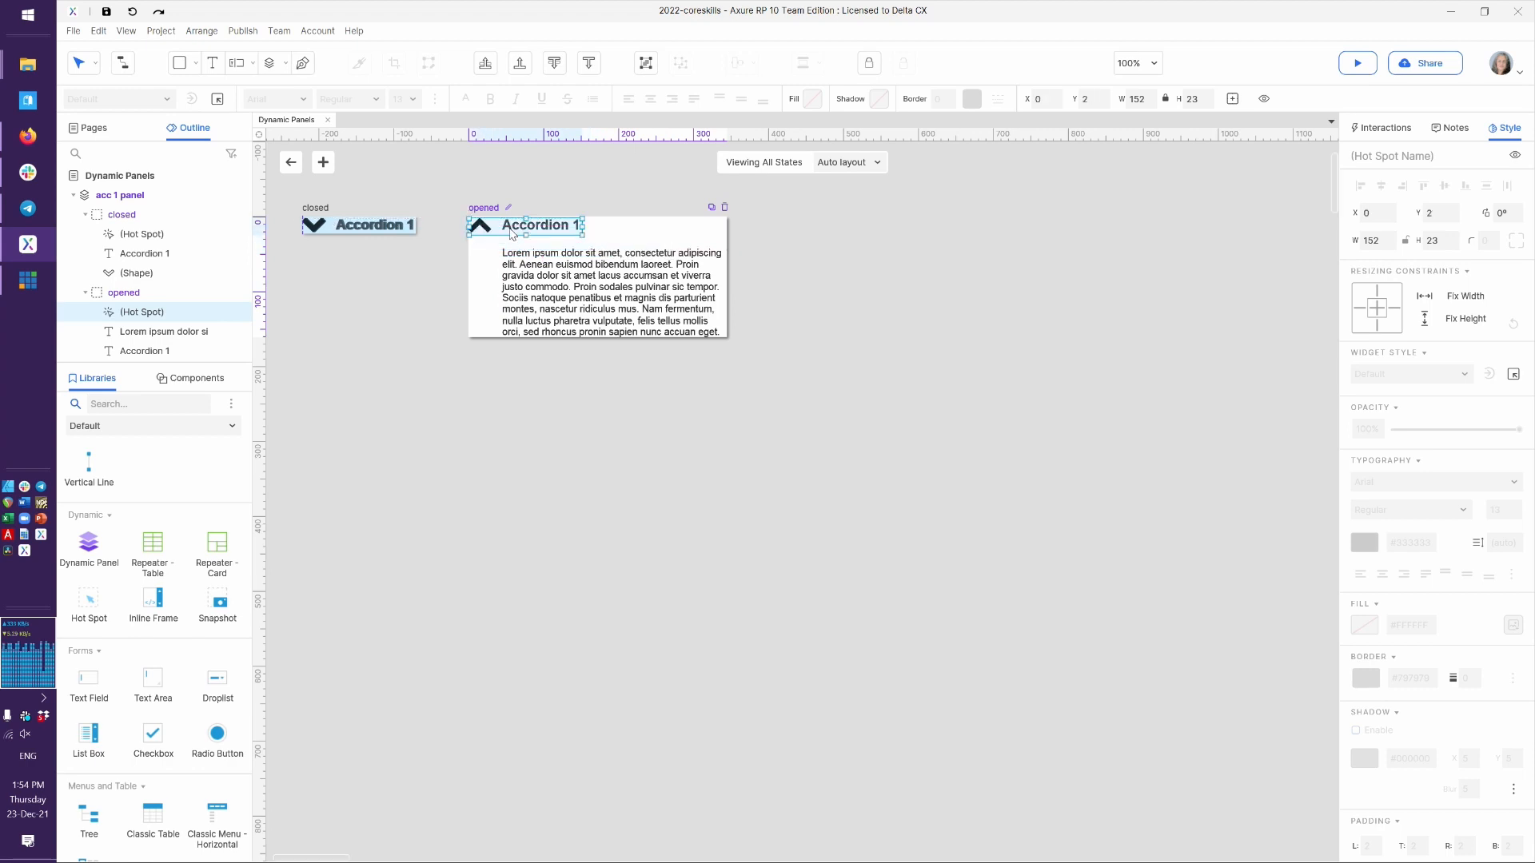
Widen the opened state's hot spot to 173 while in the single-state view, and return to viewing all states
click(286, 165)
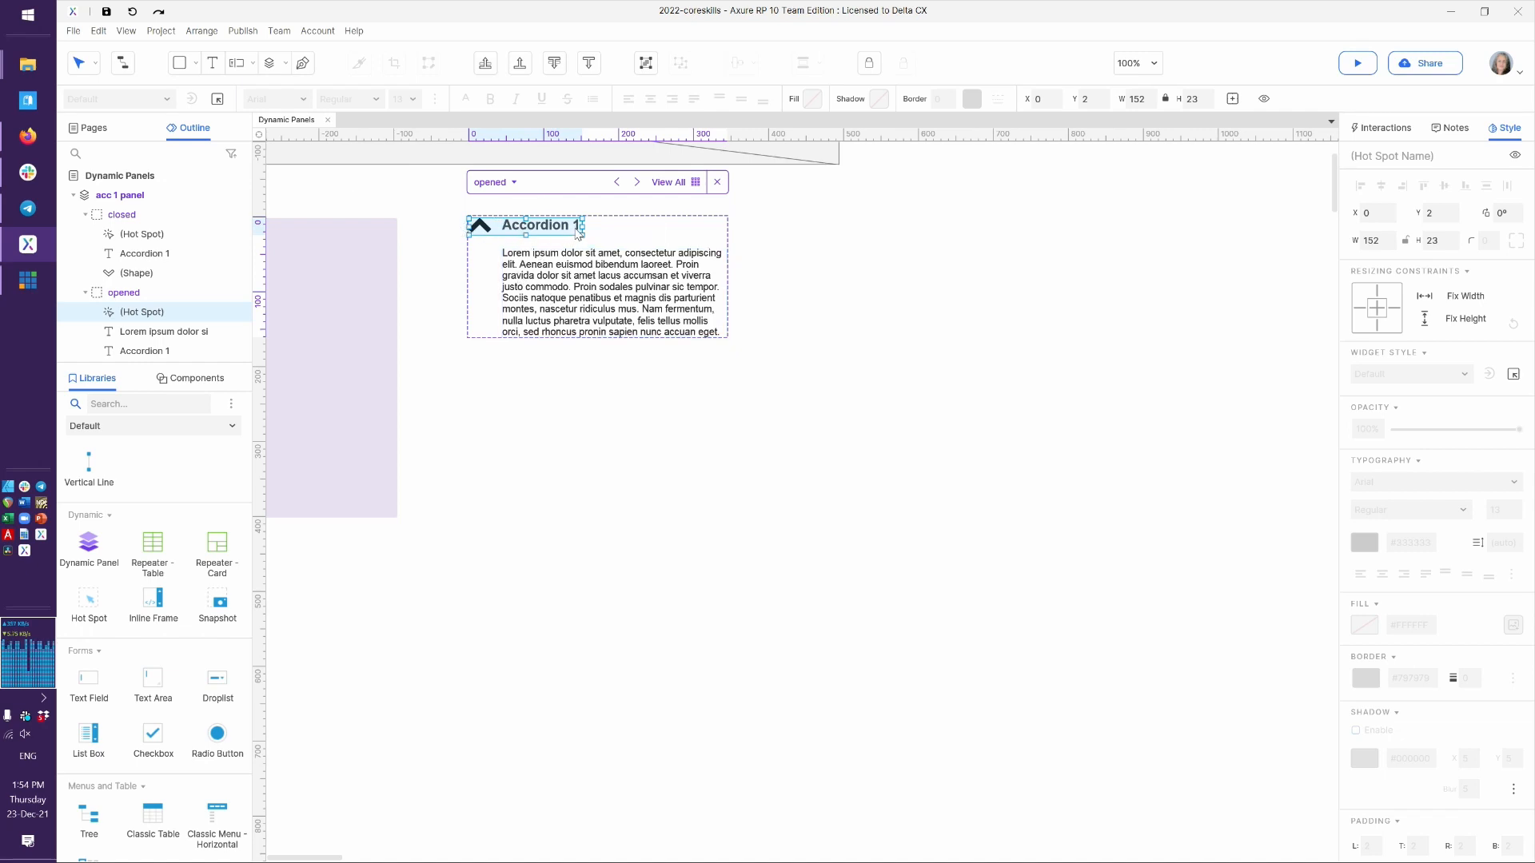
mouse_move(583, 226)
mouse_down()
mouse_move(724, 237)
mouse_move(595, 239)
mouse_up()
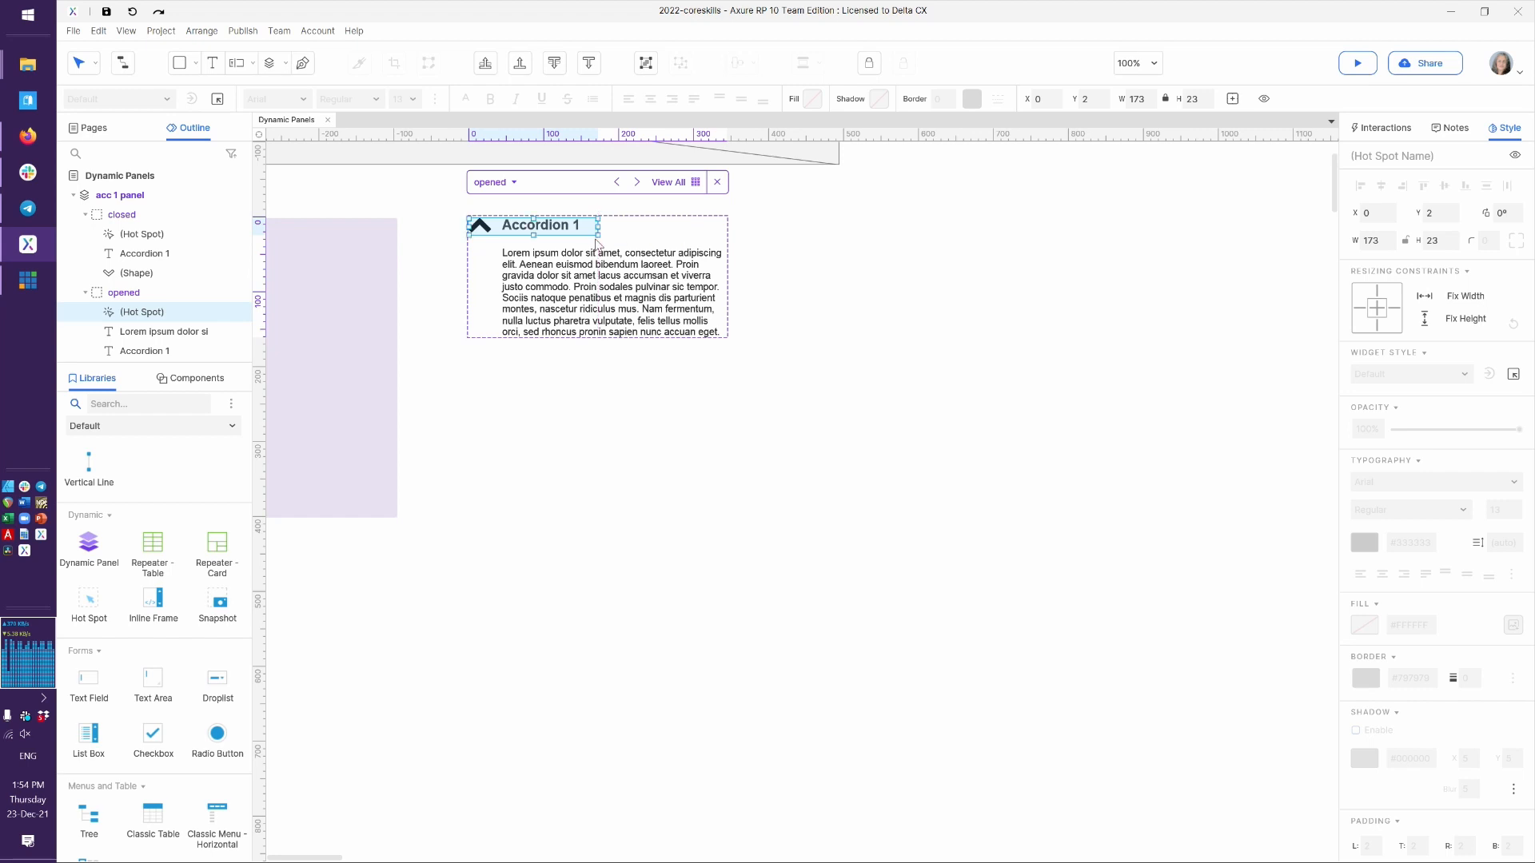
click(664, 183)
click(640, 449)
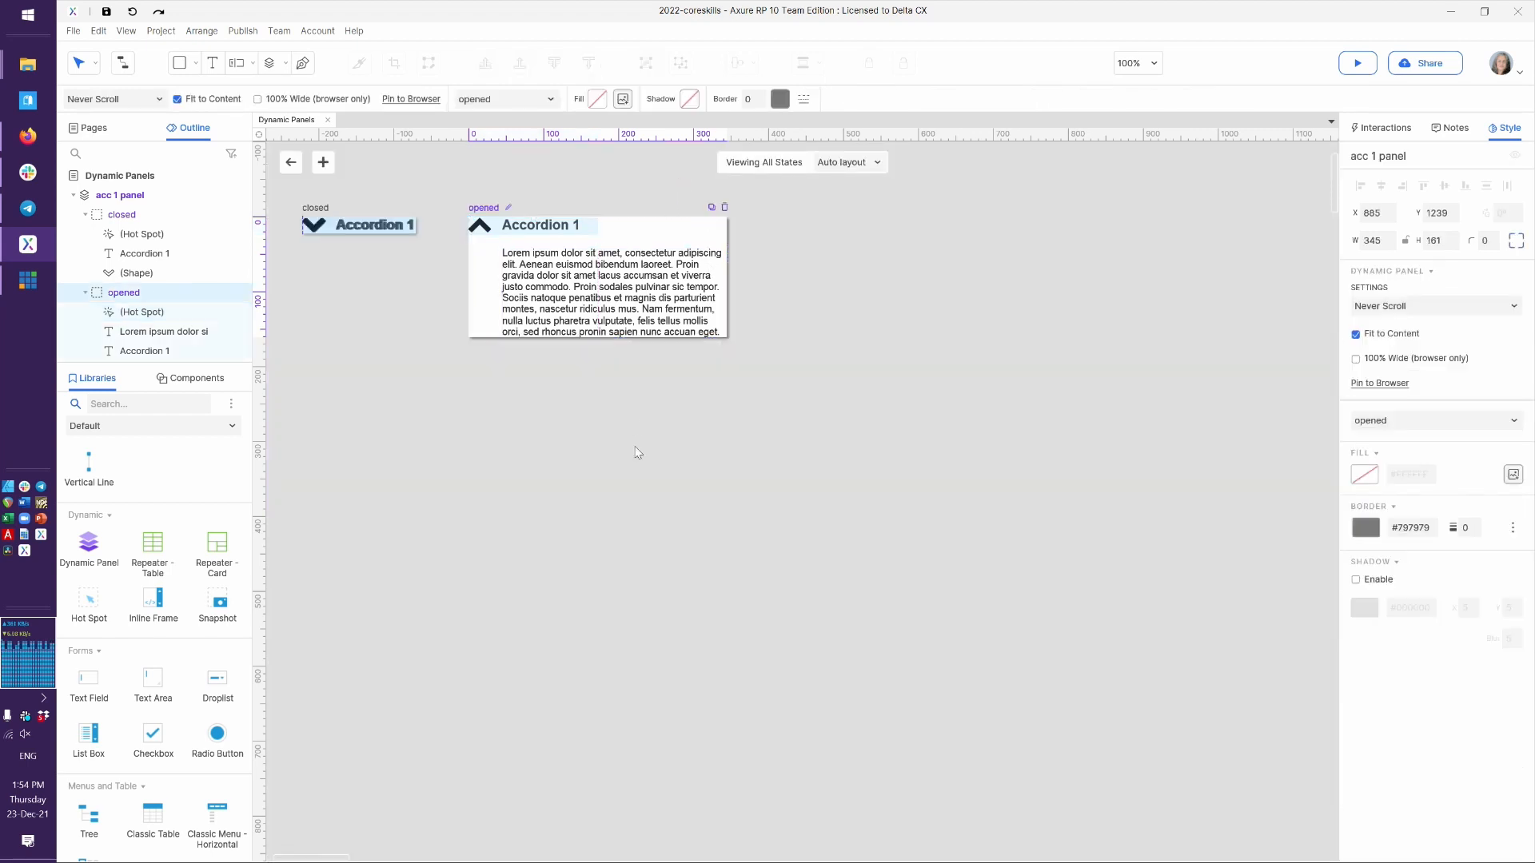
Give the closed state's hot spot a Click or Tap interaction that sets the panel state of acc 1 panel to opened
click(349, 227)
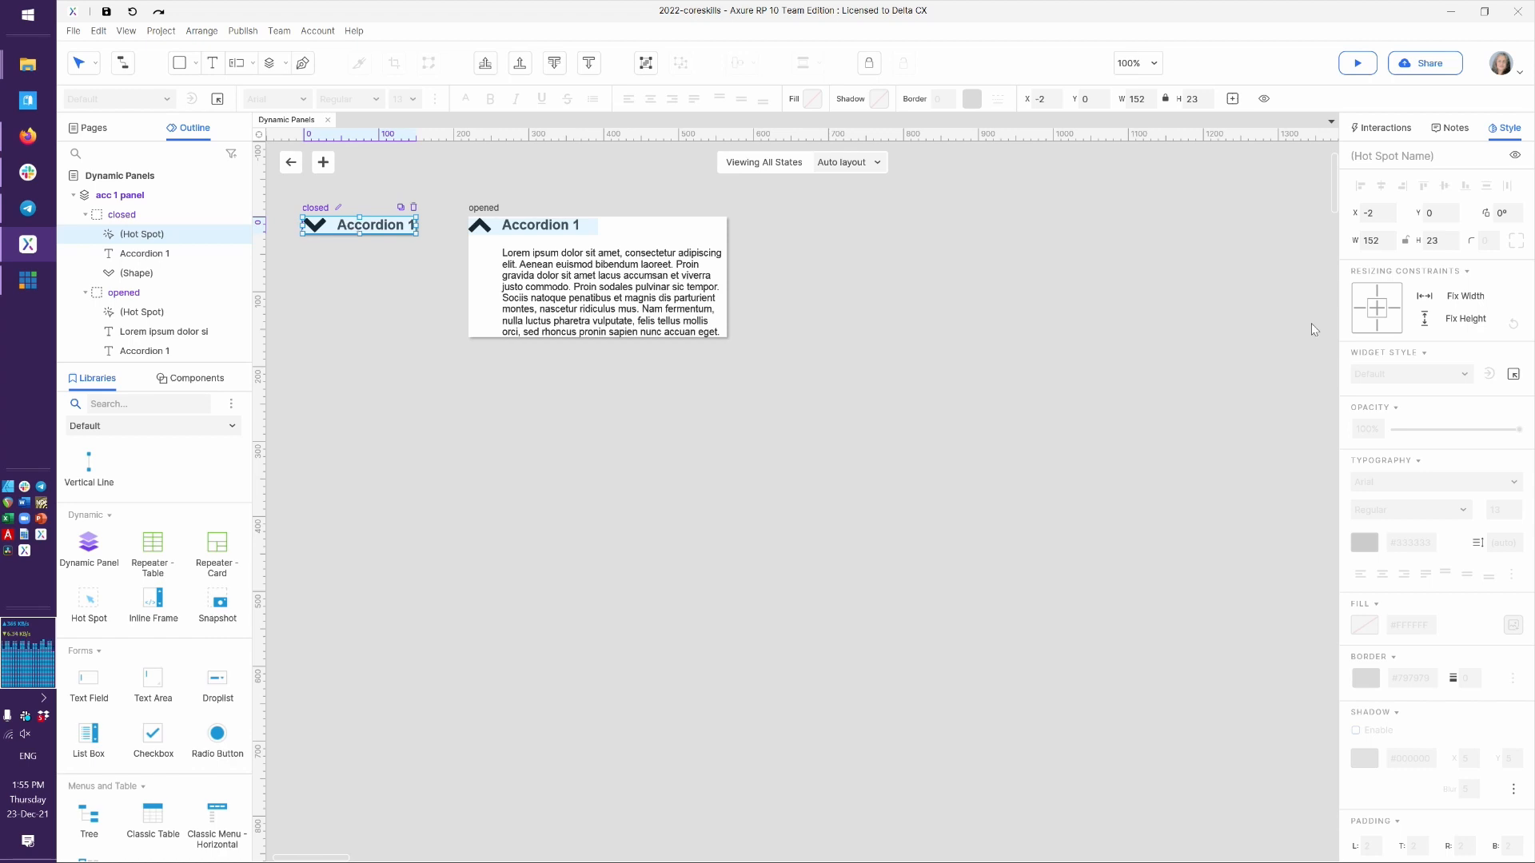
click(1377, 130)
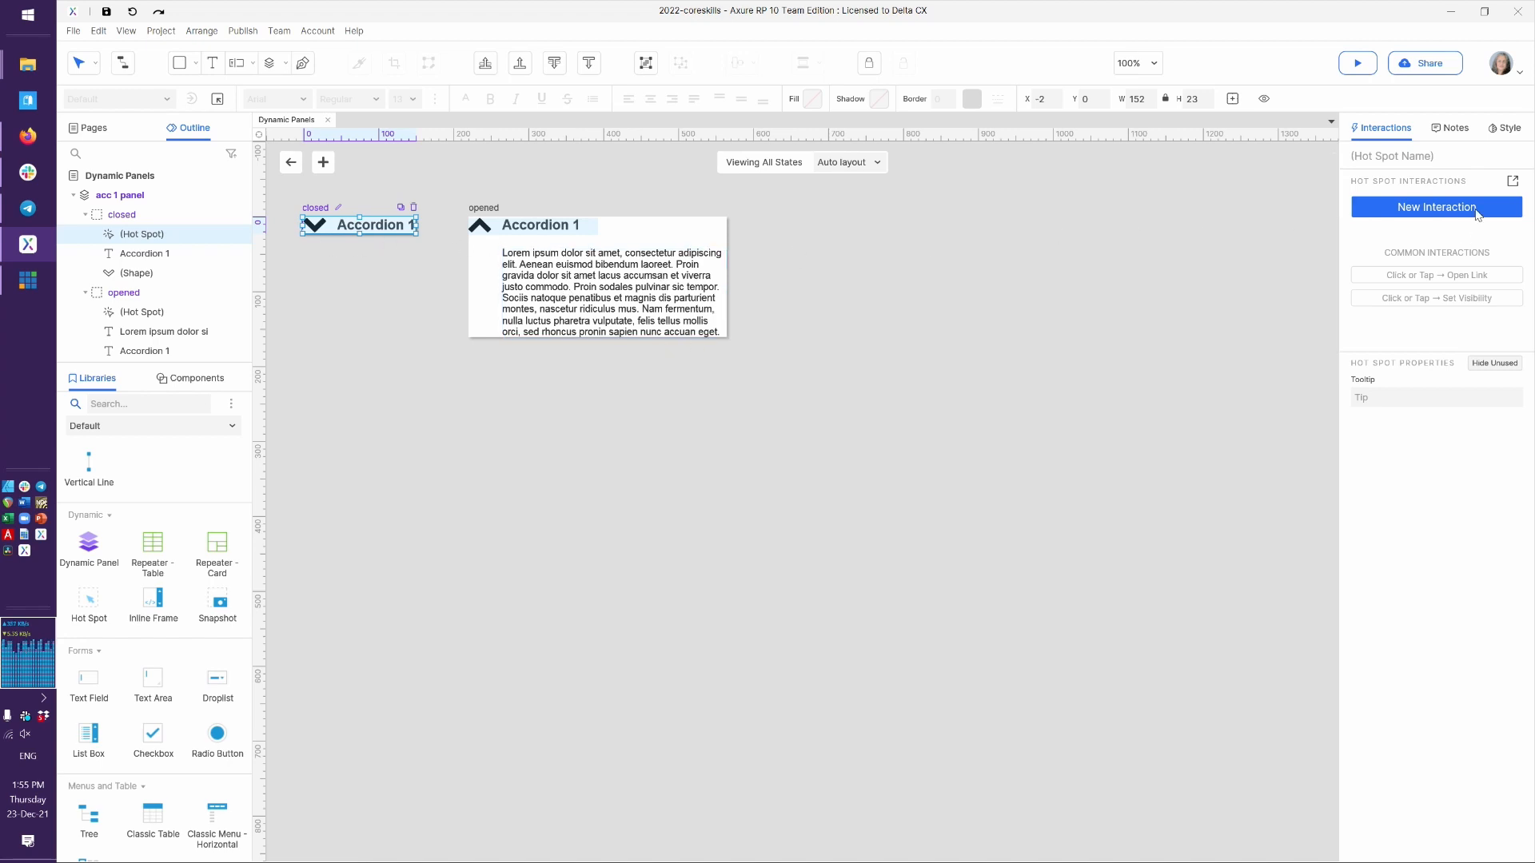
click(1513, 181)
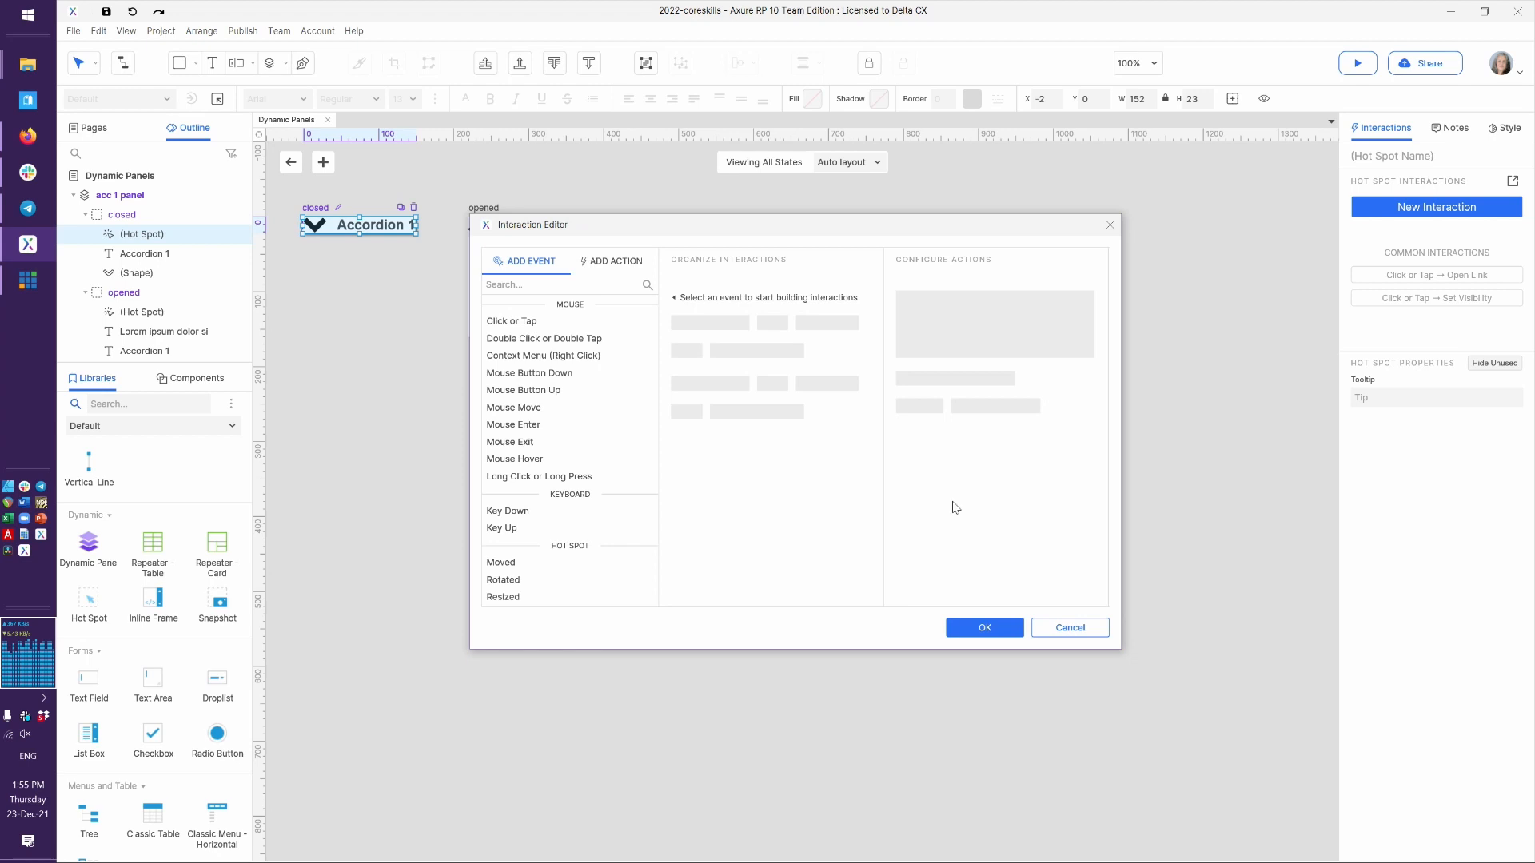
click(528, 323)
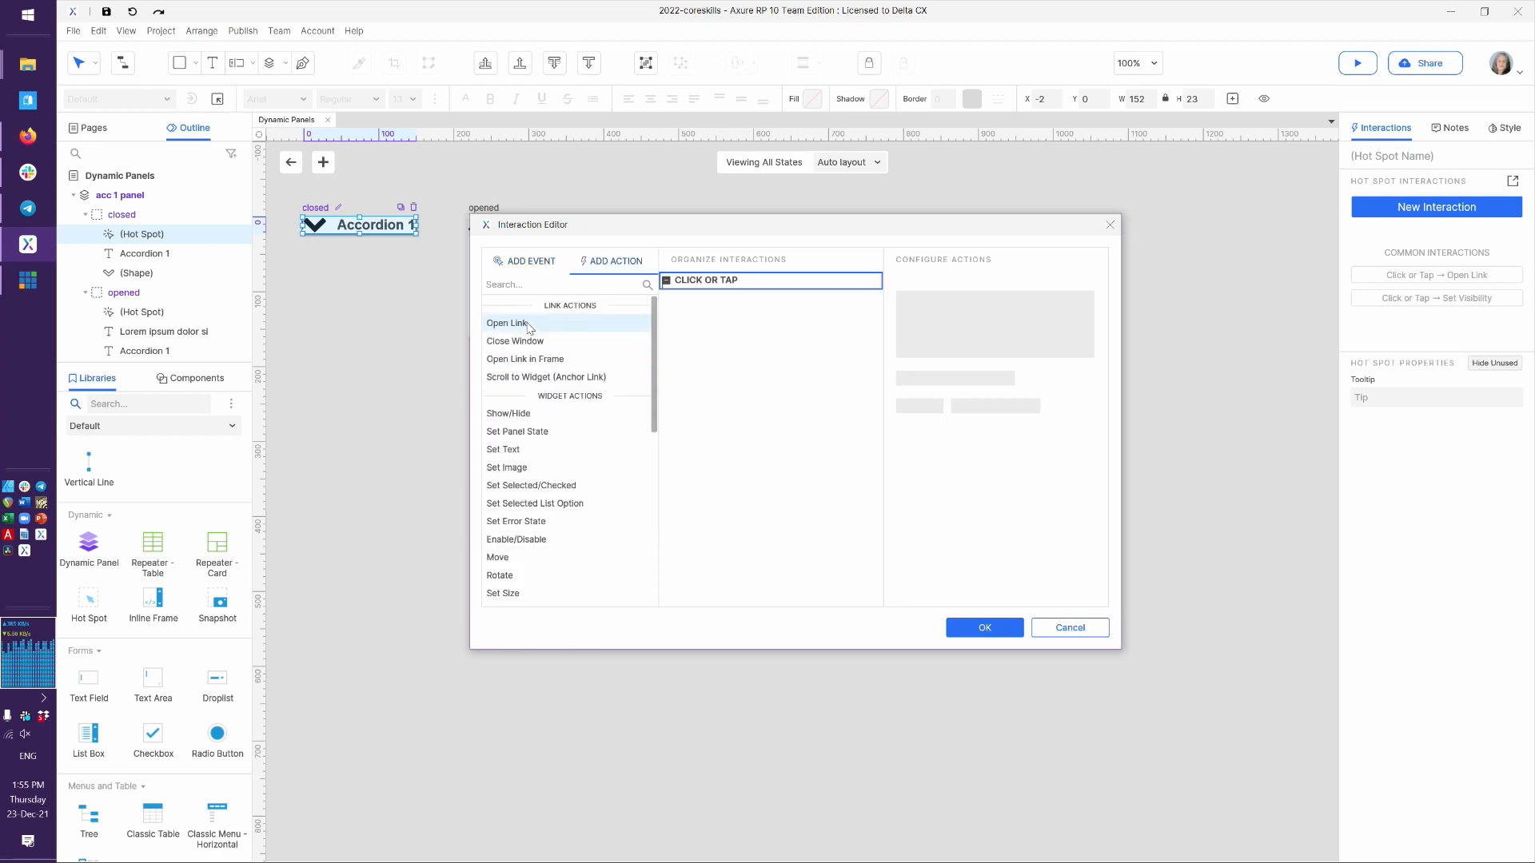
click(543, 432)
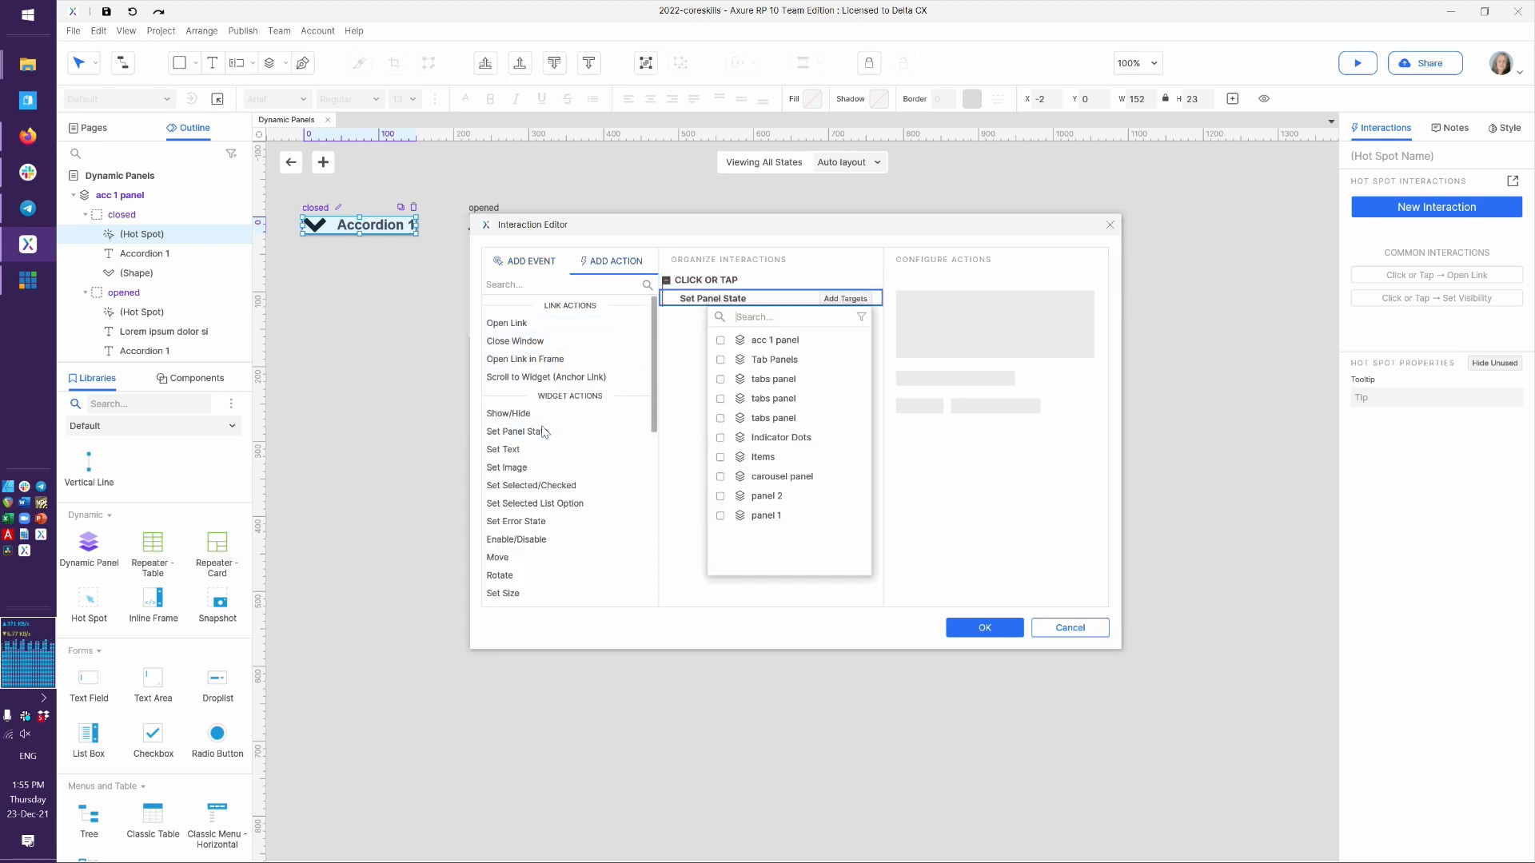
click(769, 344)
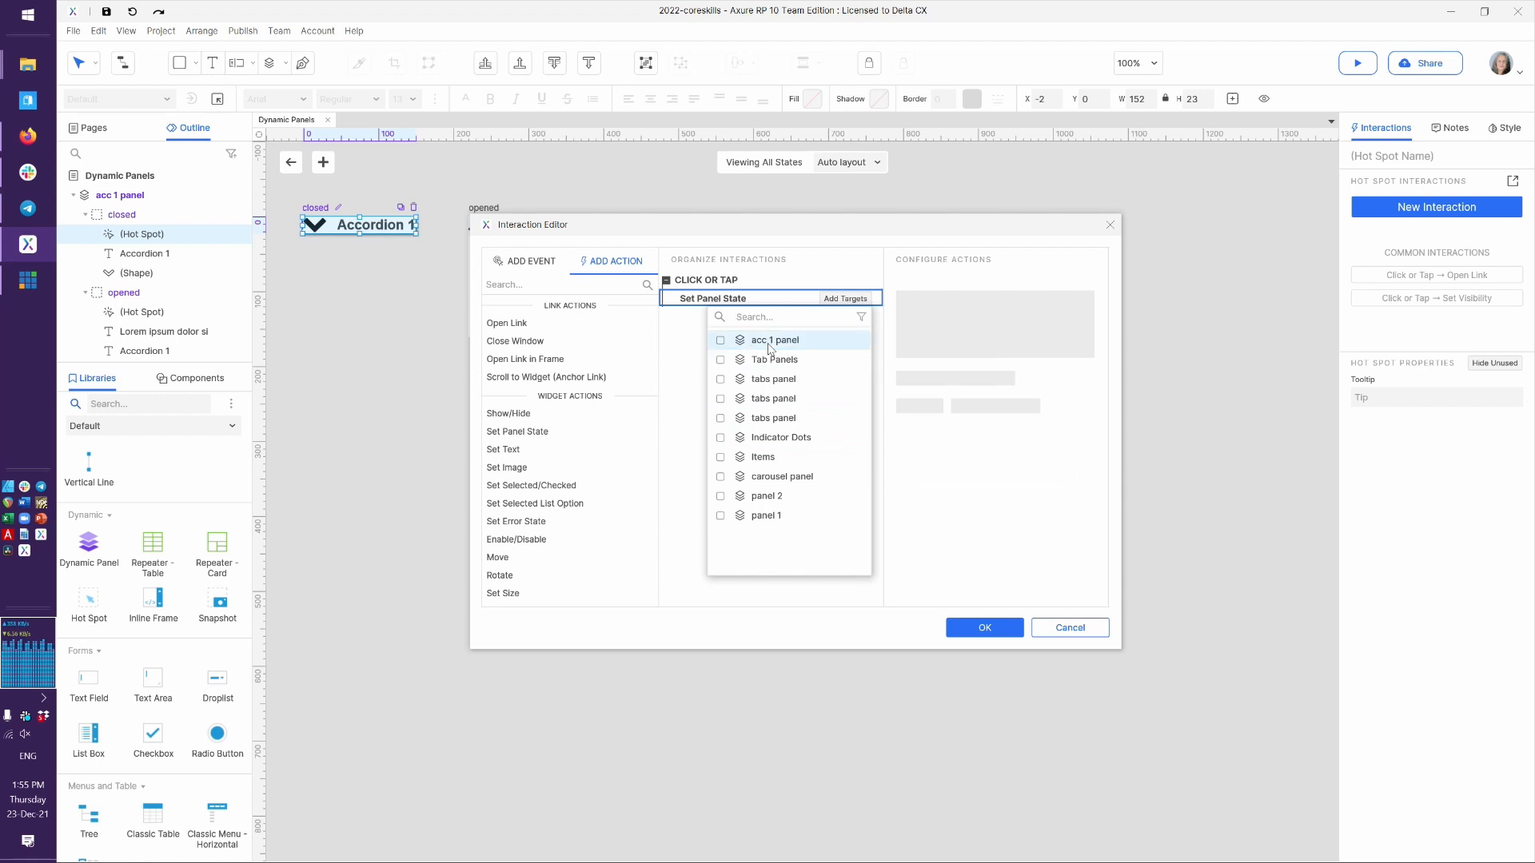
click(971, 346)
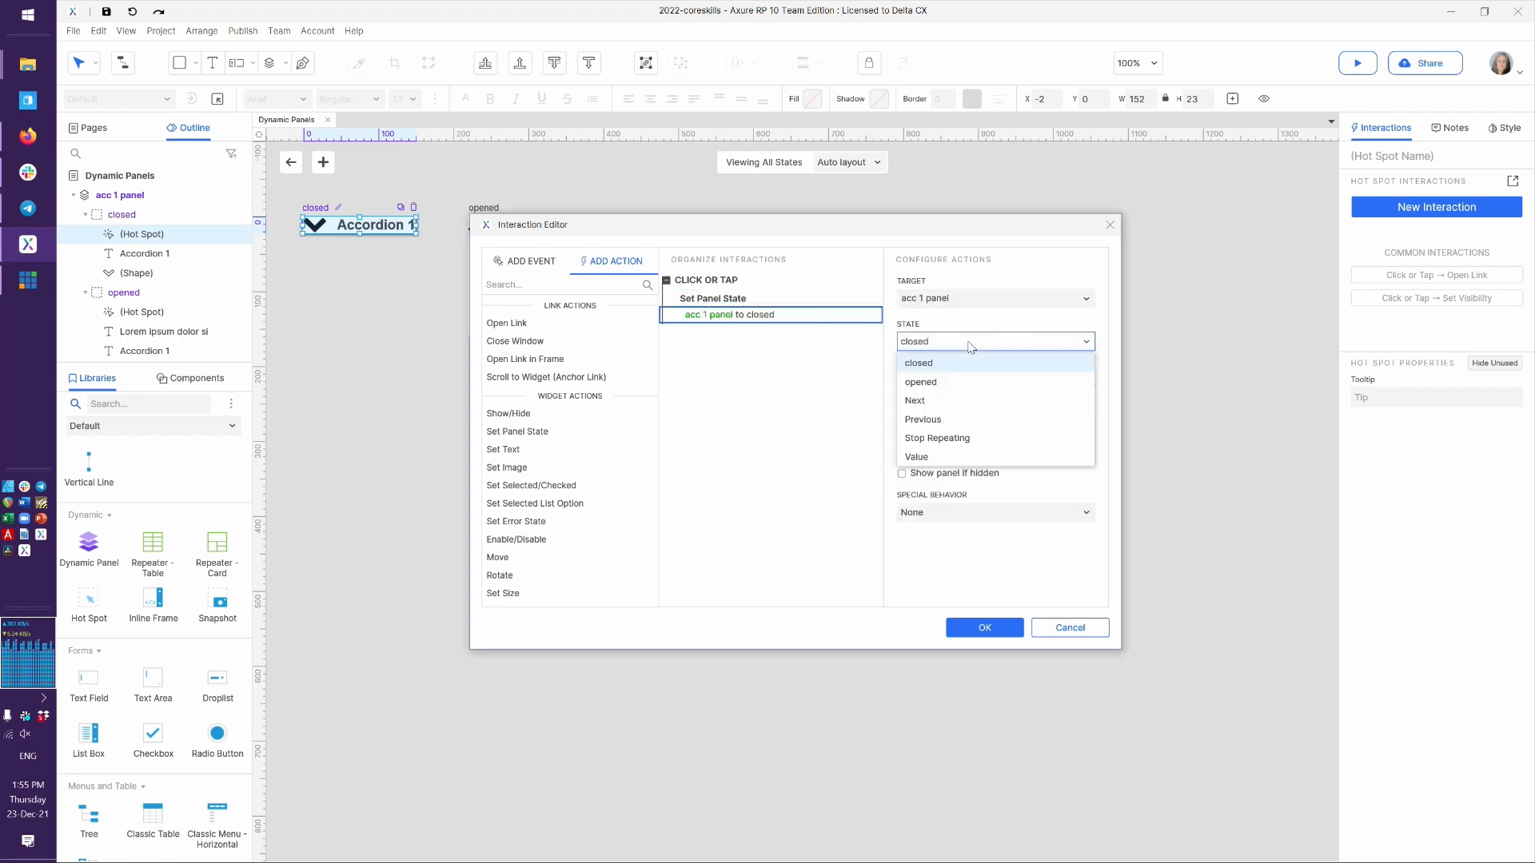
click(942, 381)
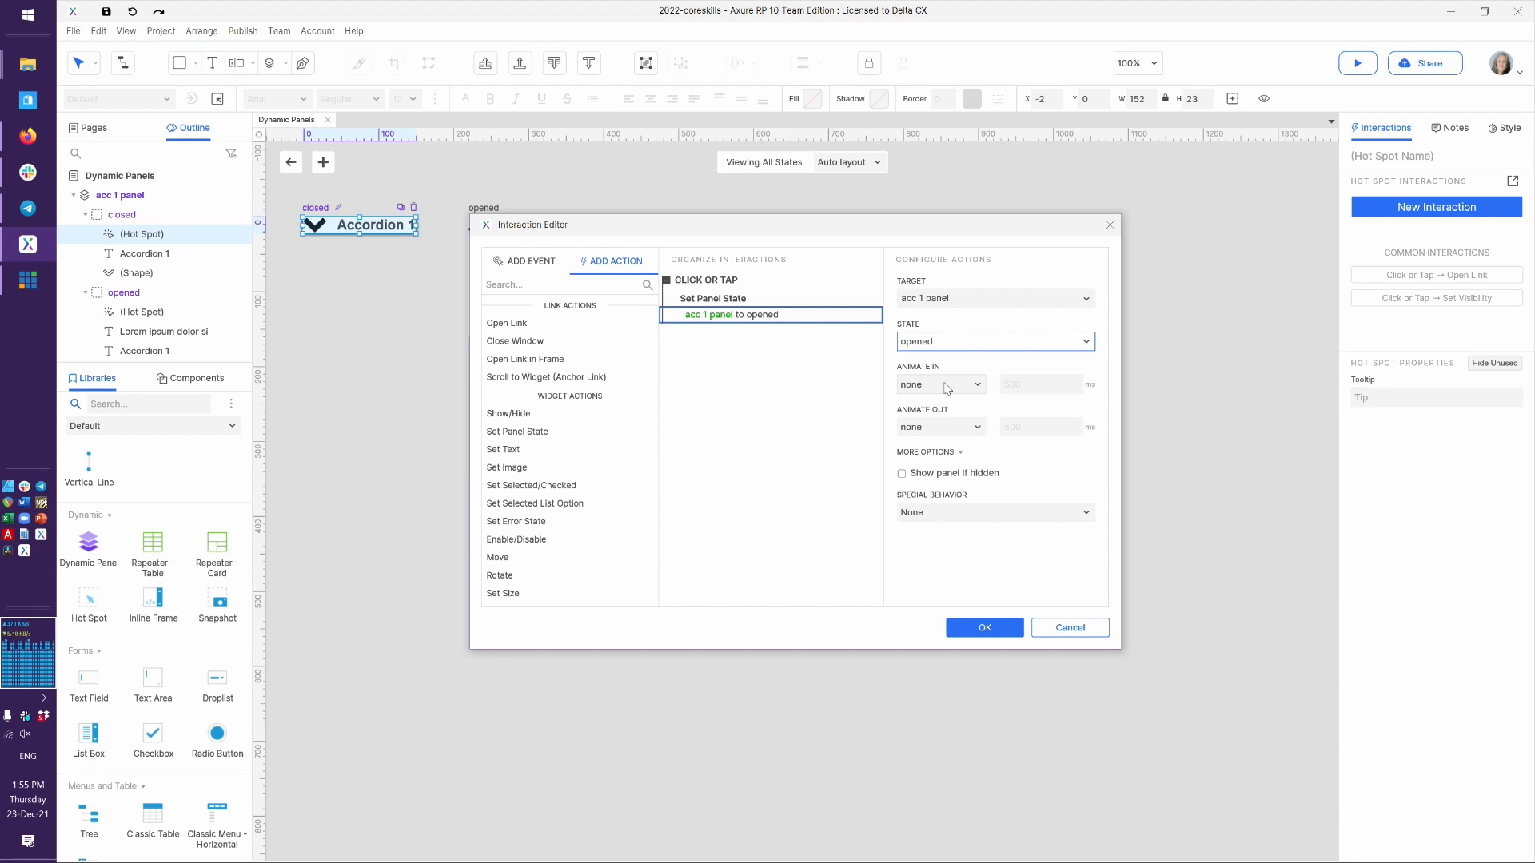
click(975, 629)
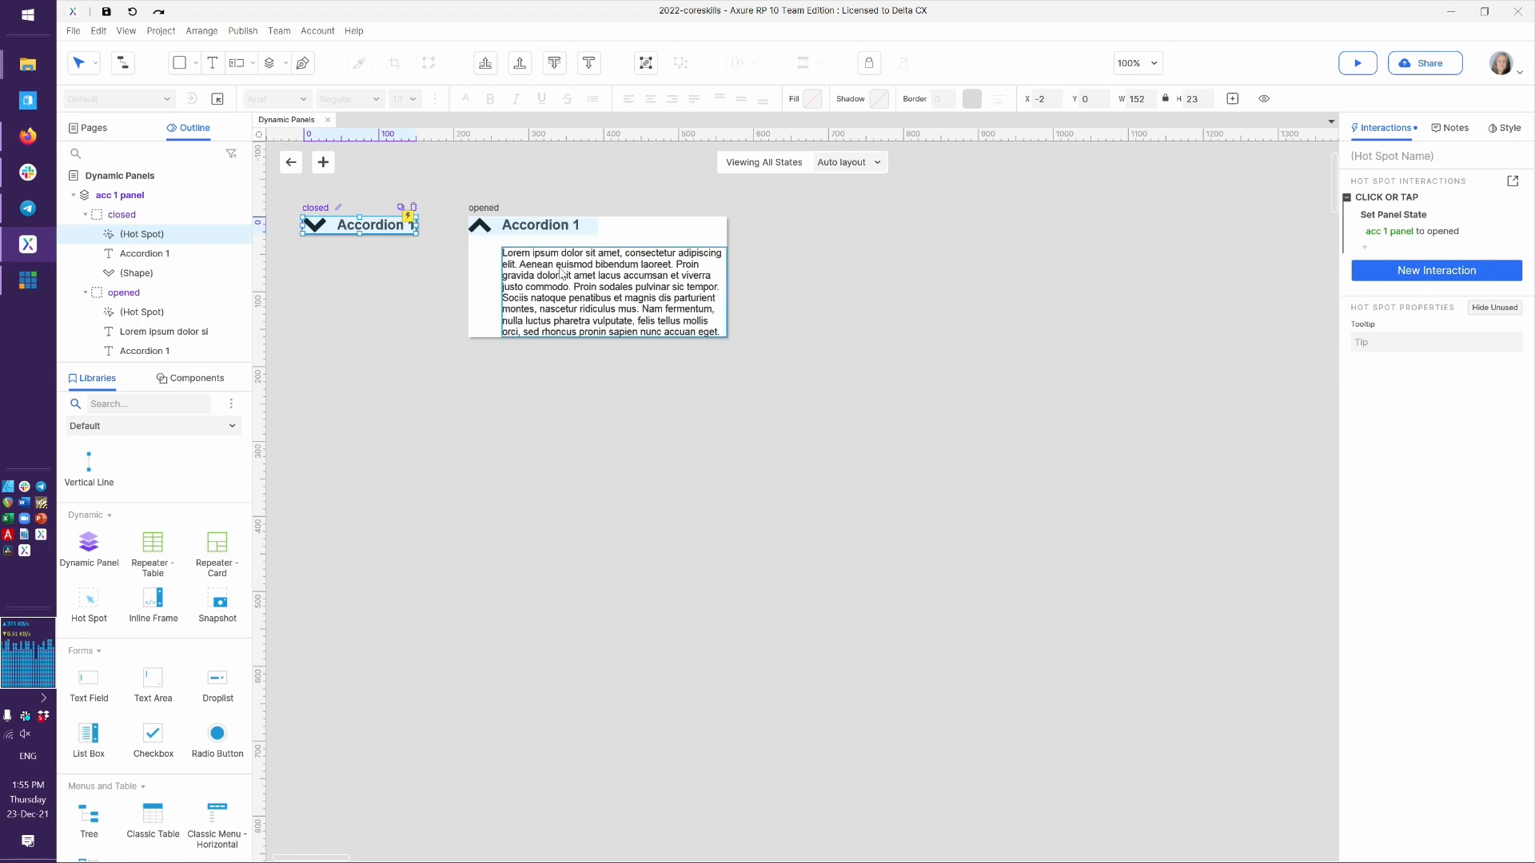
Preview the Dynamic Panels page in the browser, test expanding Accordion 1, and return to Axure RP
click(605, 300)
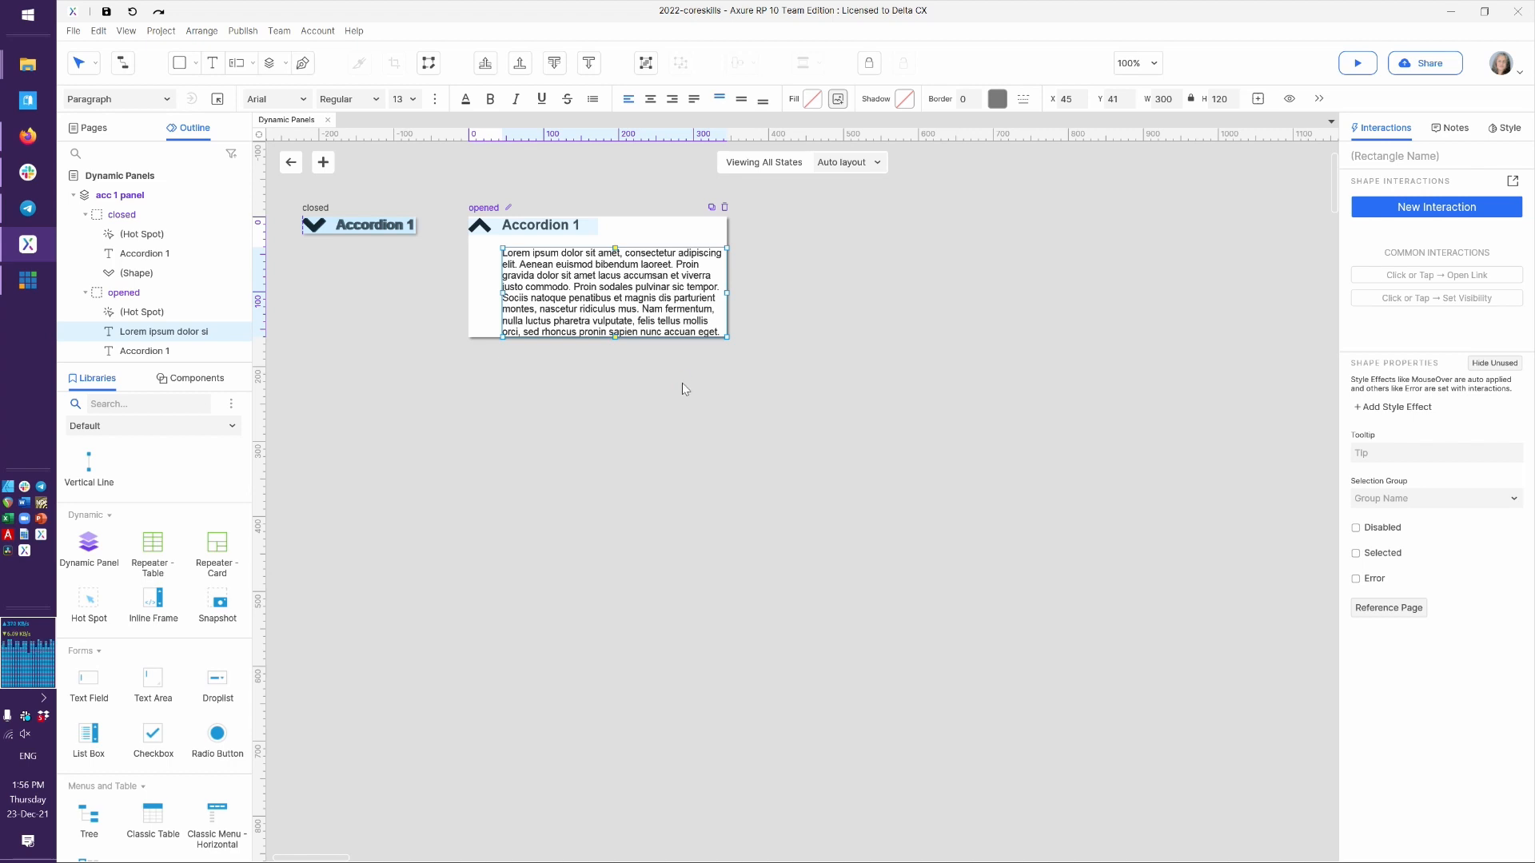
key(ctrl+period)
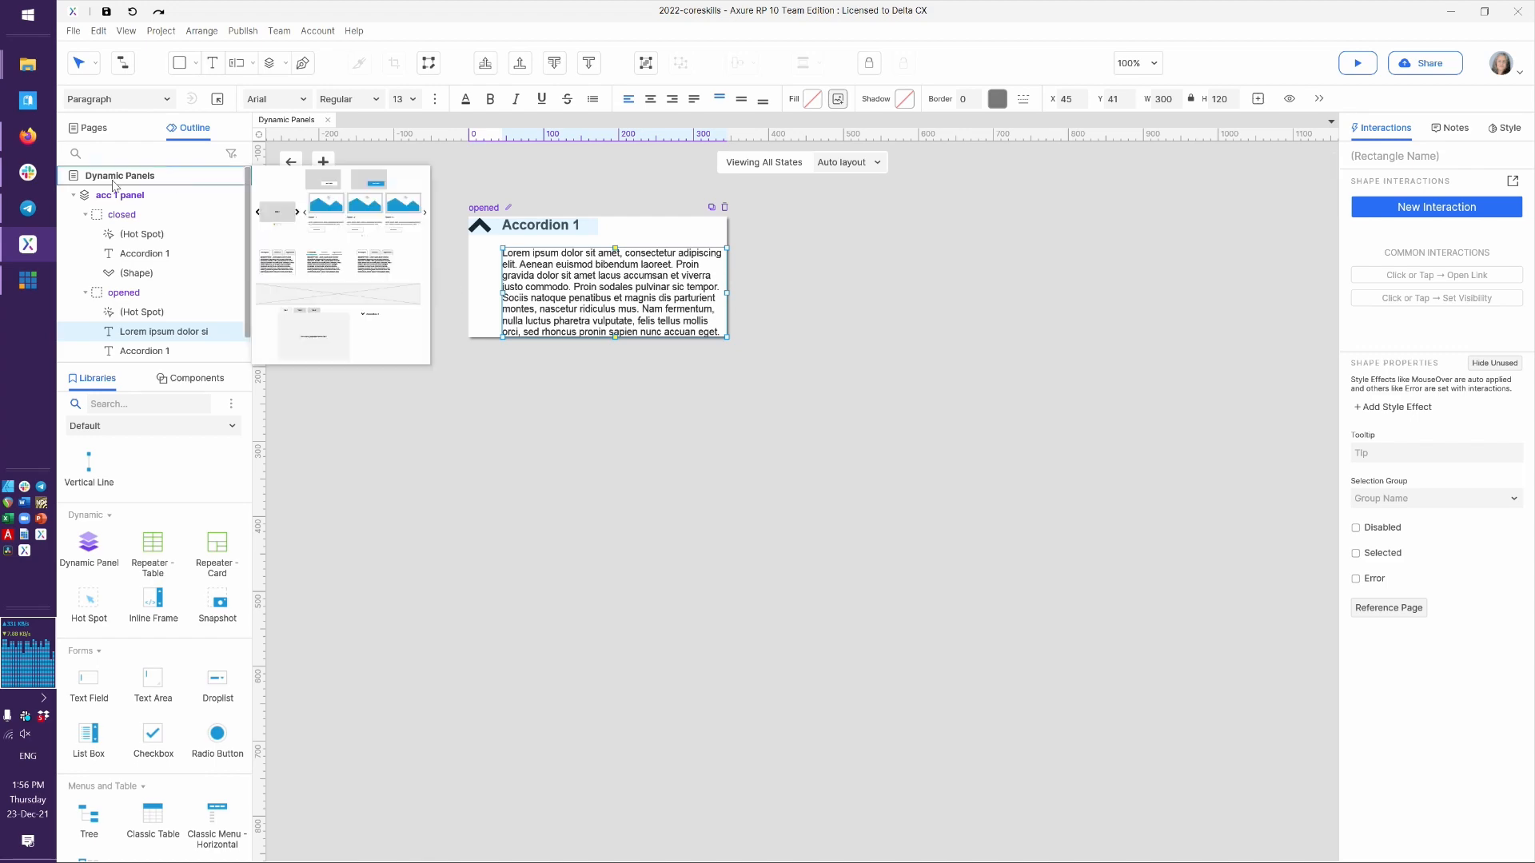
scroll(1035, 549, down, 5)
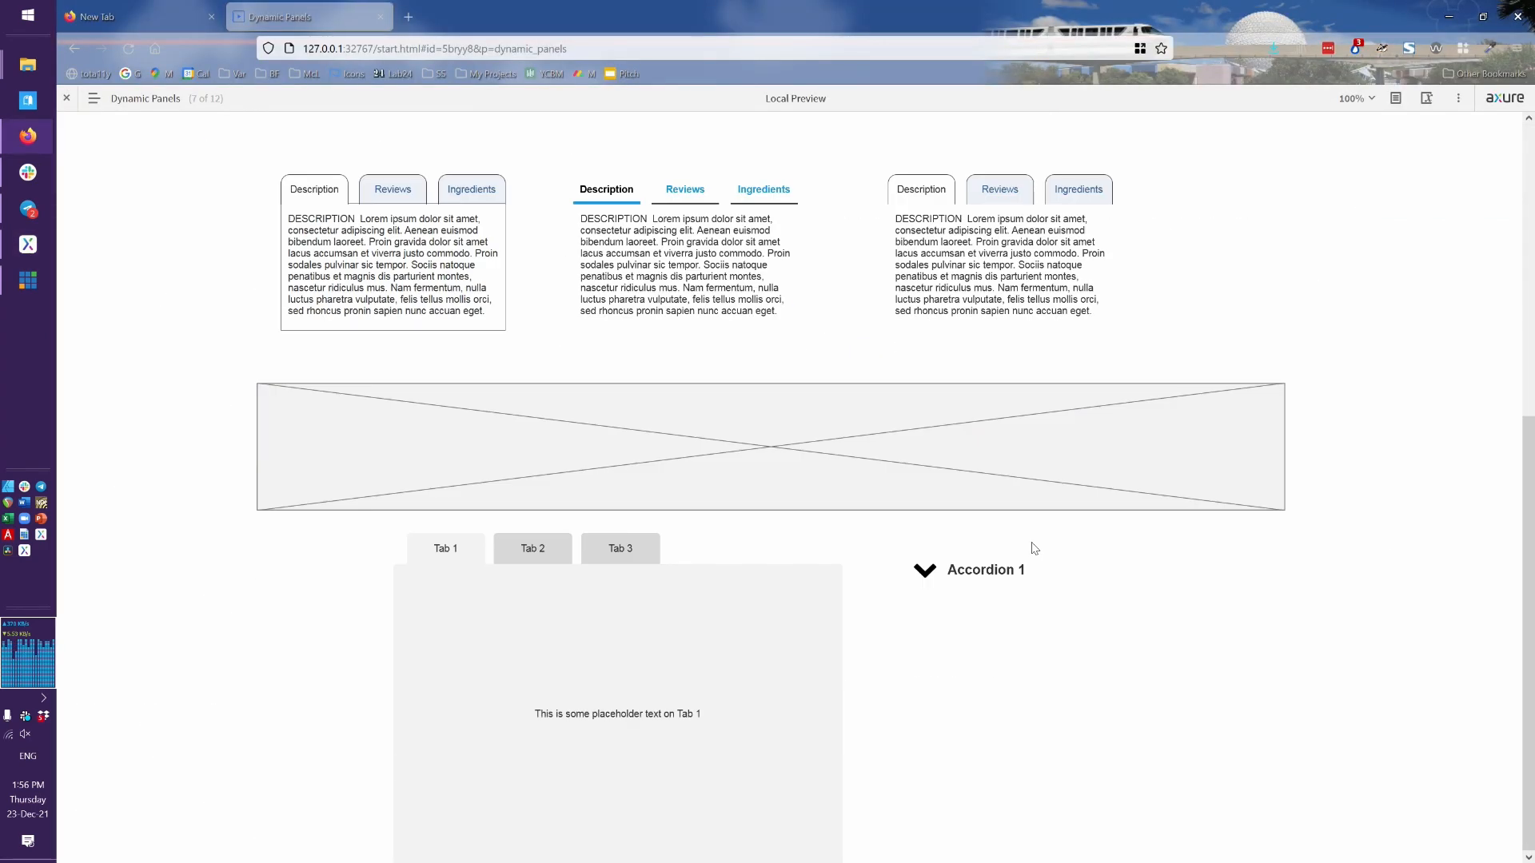
click(953, 576)
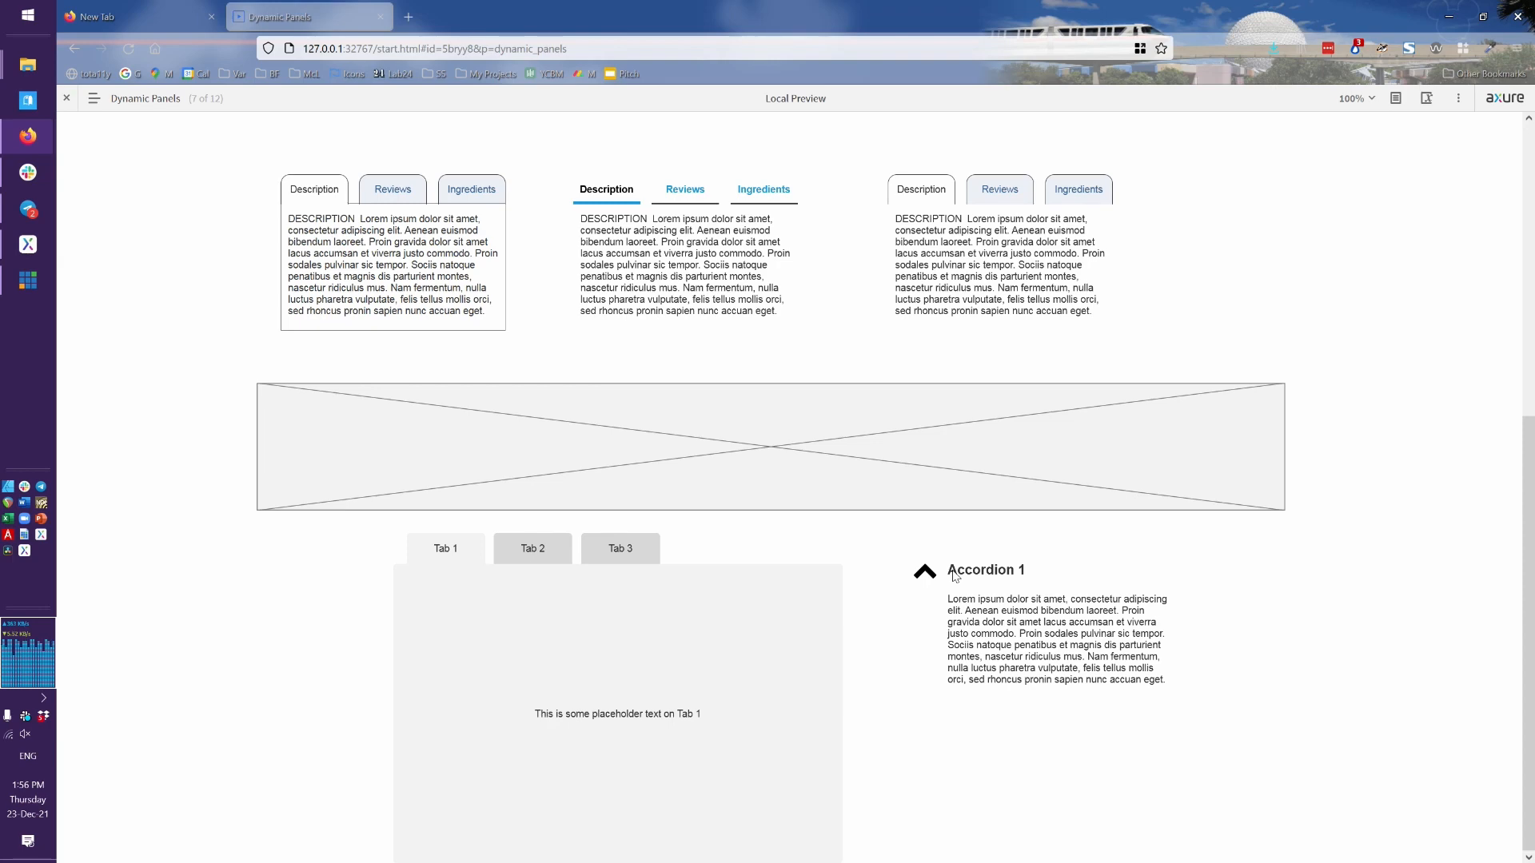
key(alt+Tab)
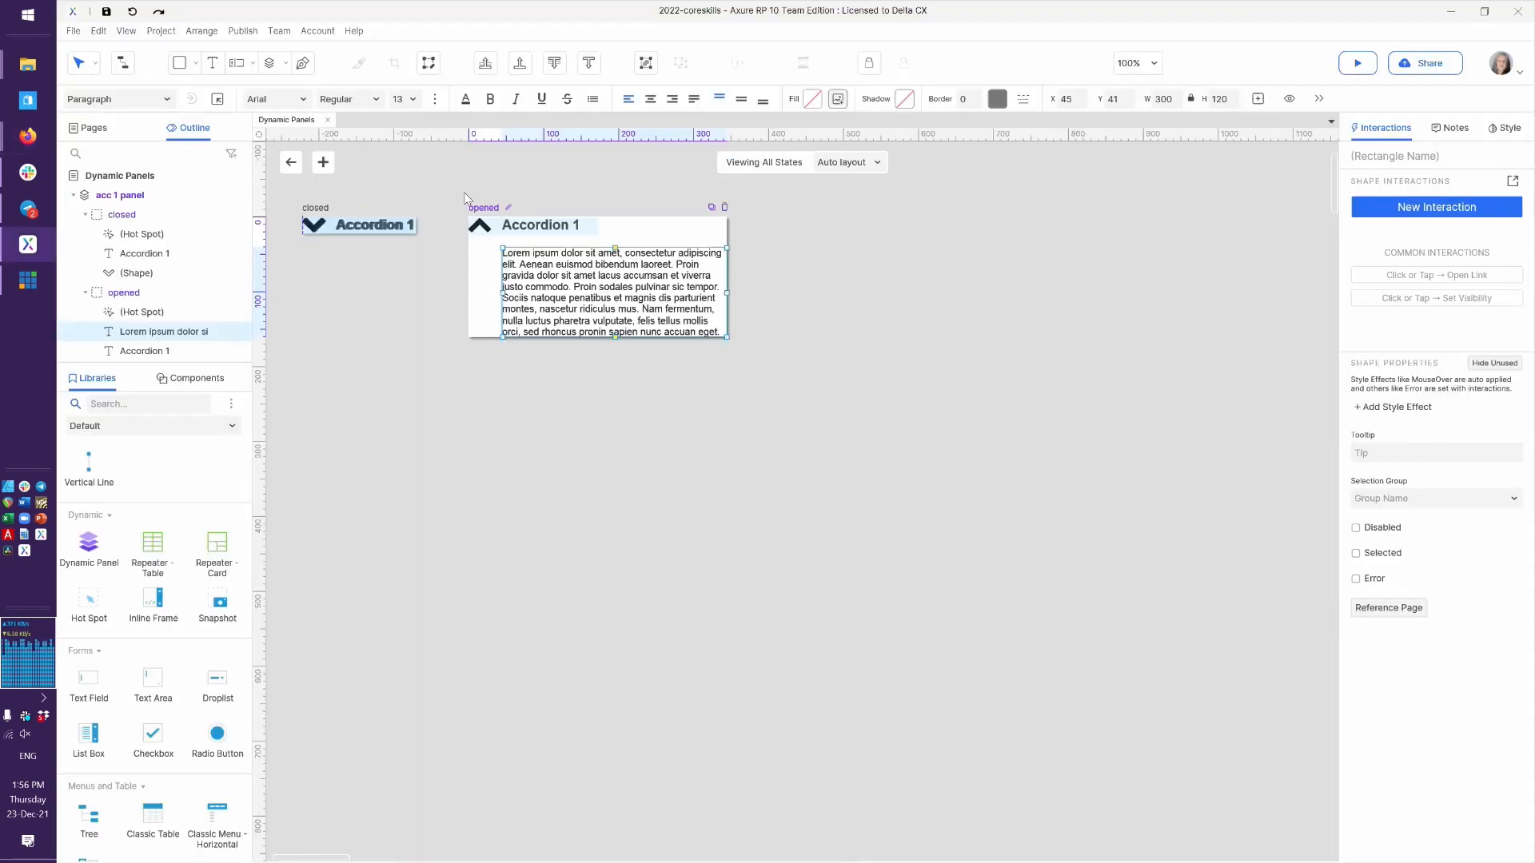
Give the opened state's hot spot a Click or Tap interaction that sets the panel state of acc 1 panel to closed
click(331, 225)
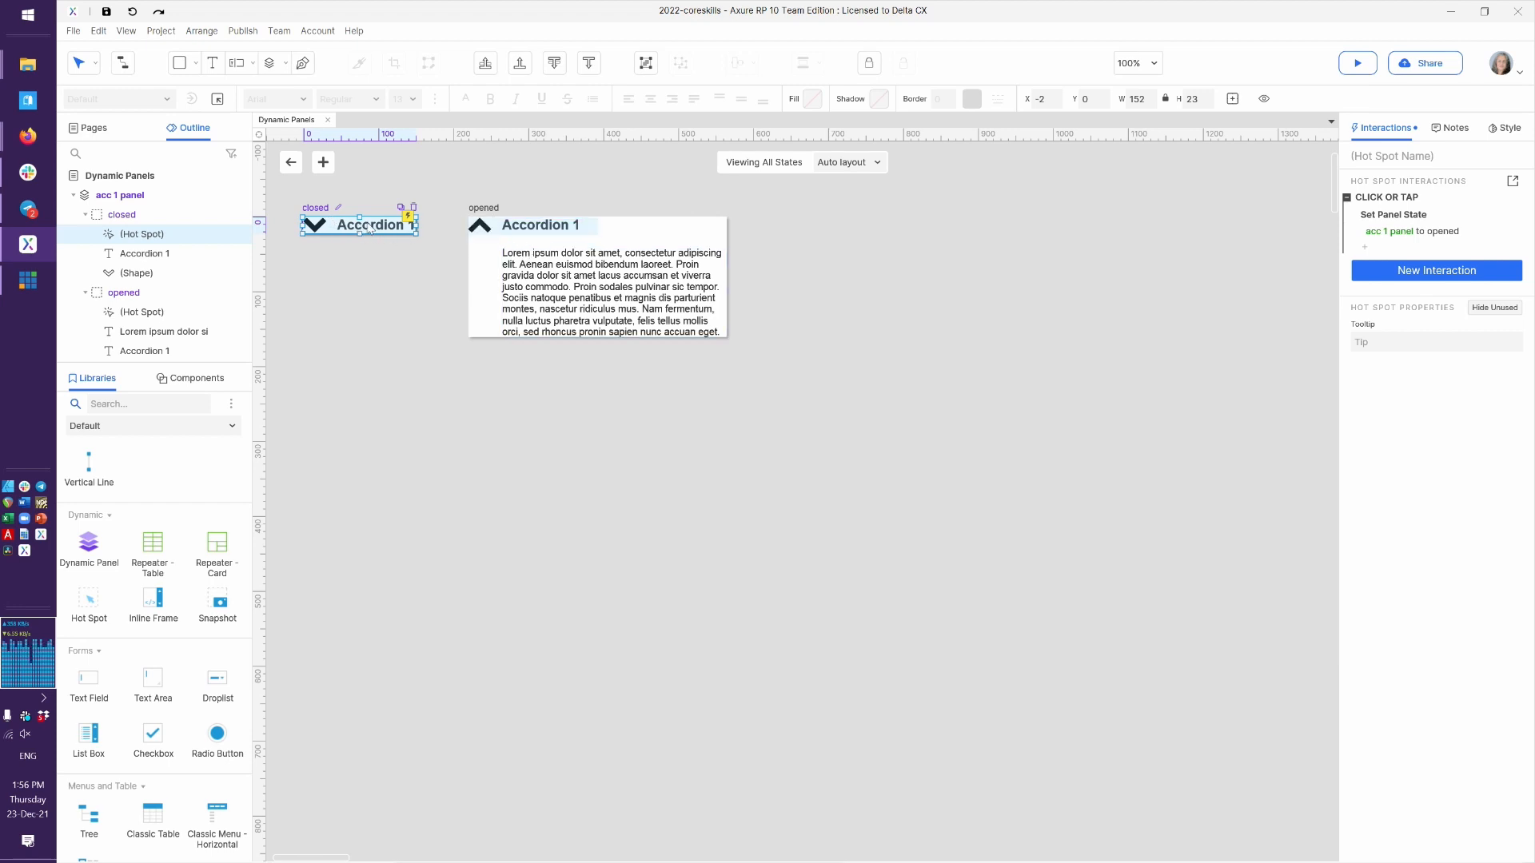
click(520, 231)
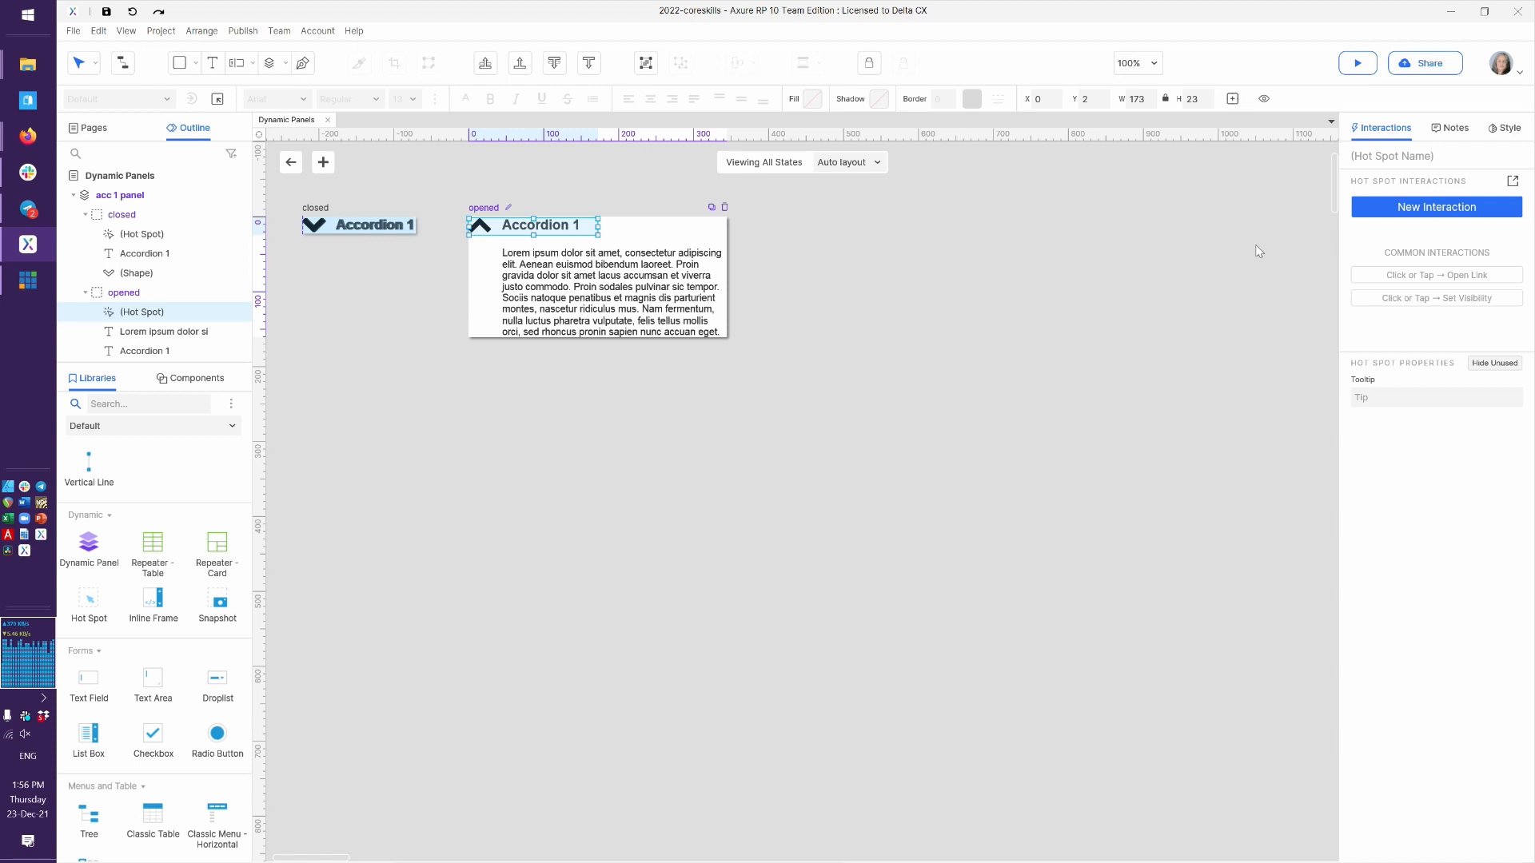
click(1513, 182)
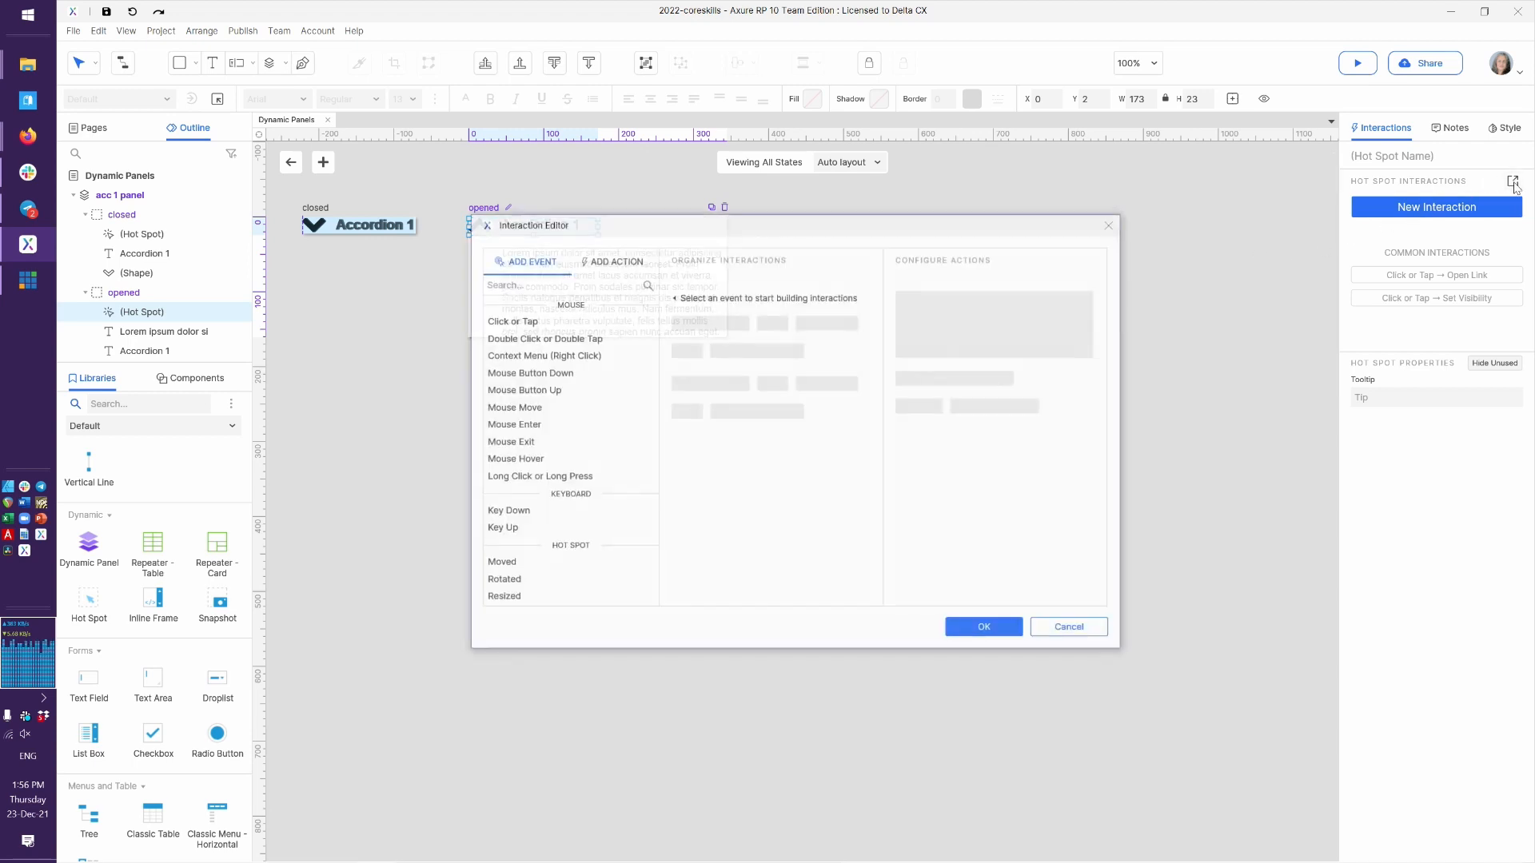
click(535, 323)
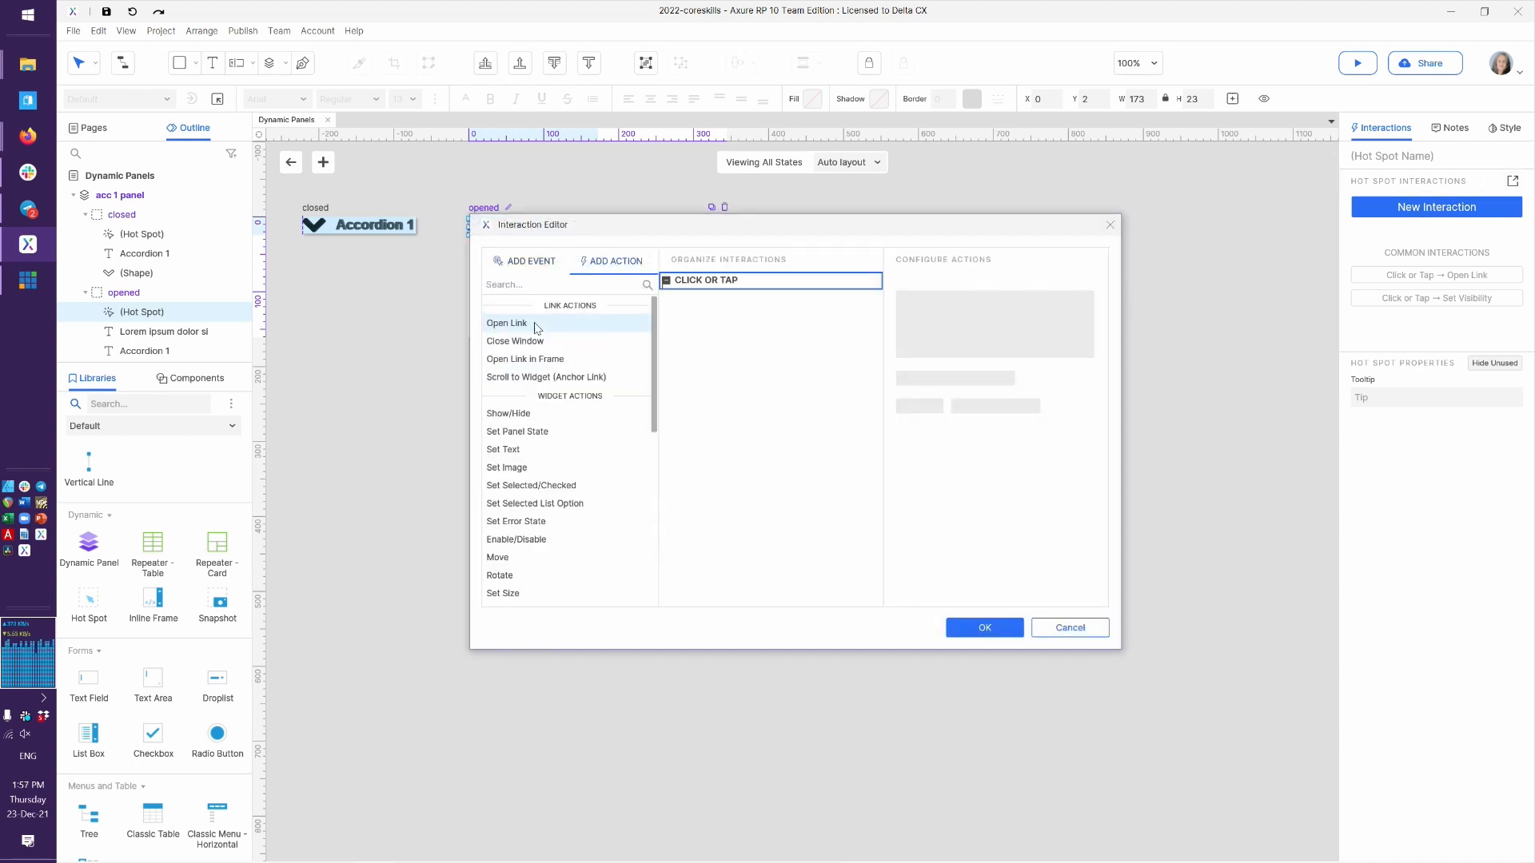
click(550, 431)
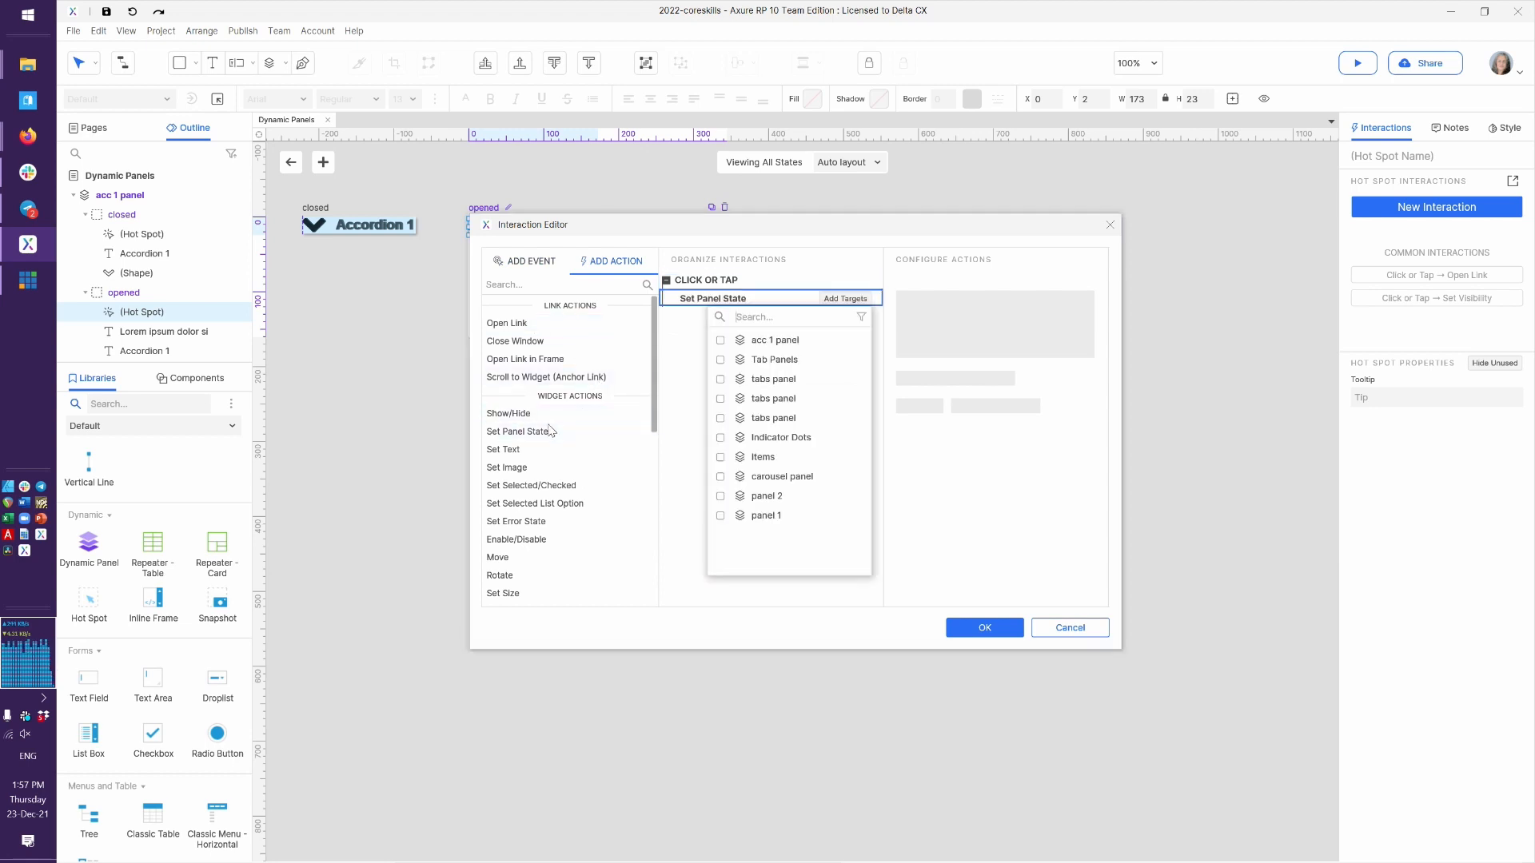
click(762, 344)
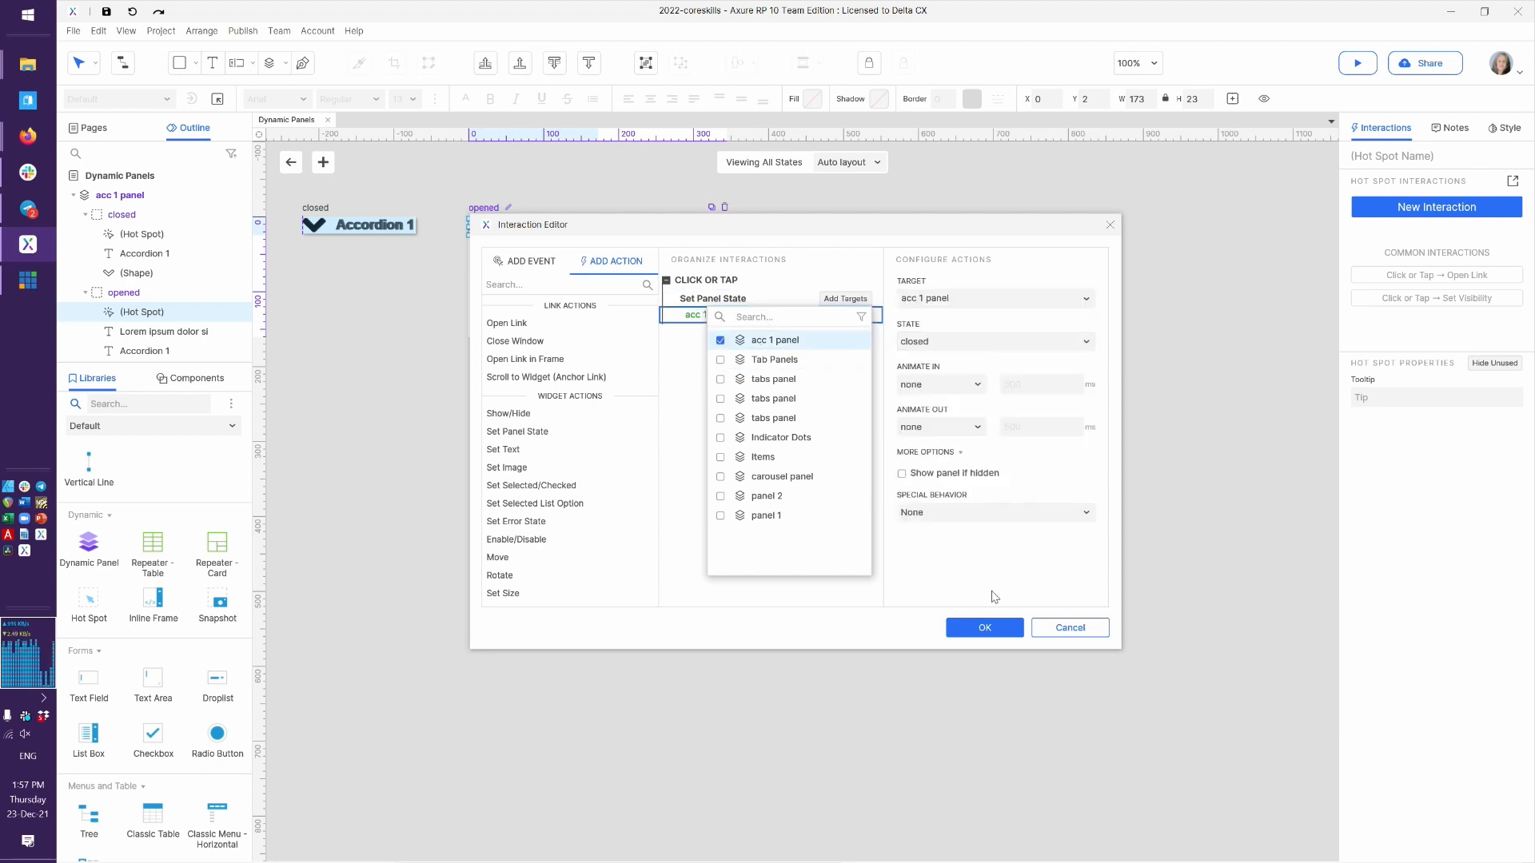
click(988, 627)
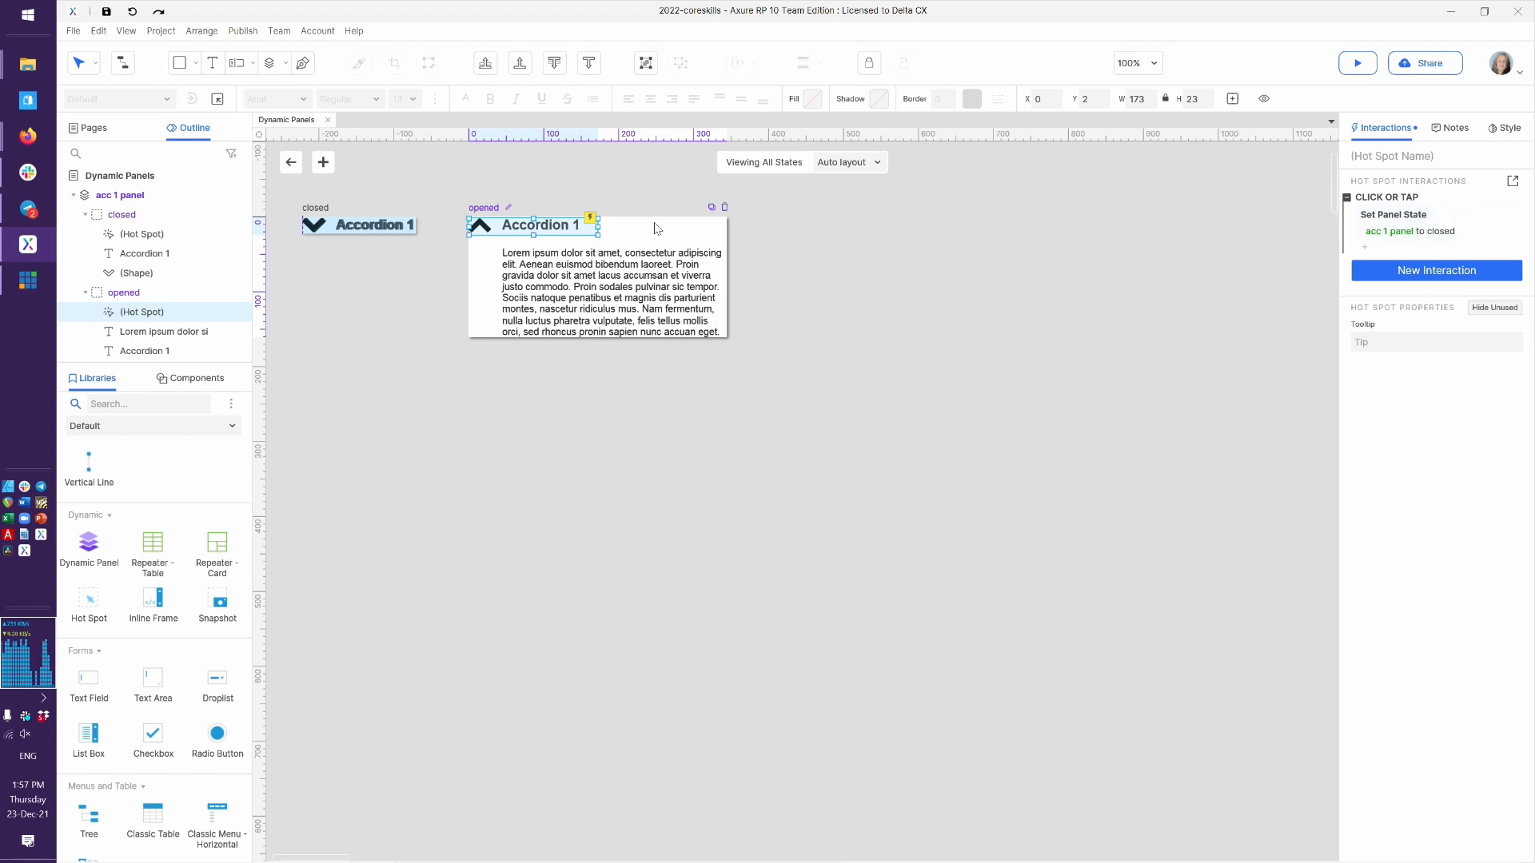
click(360, 230)
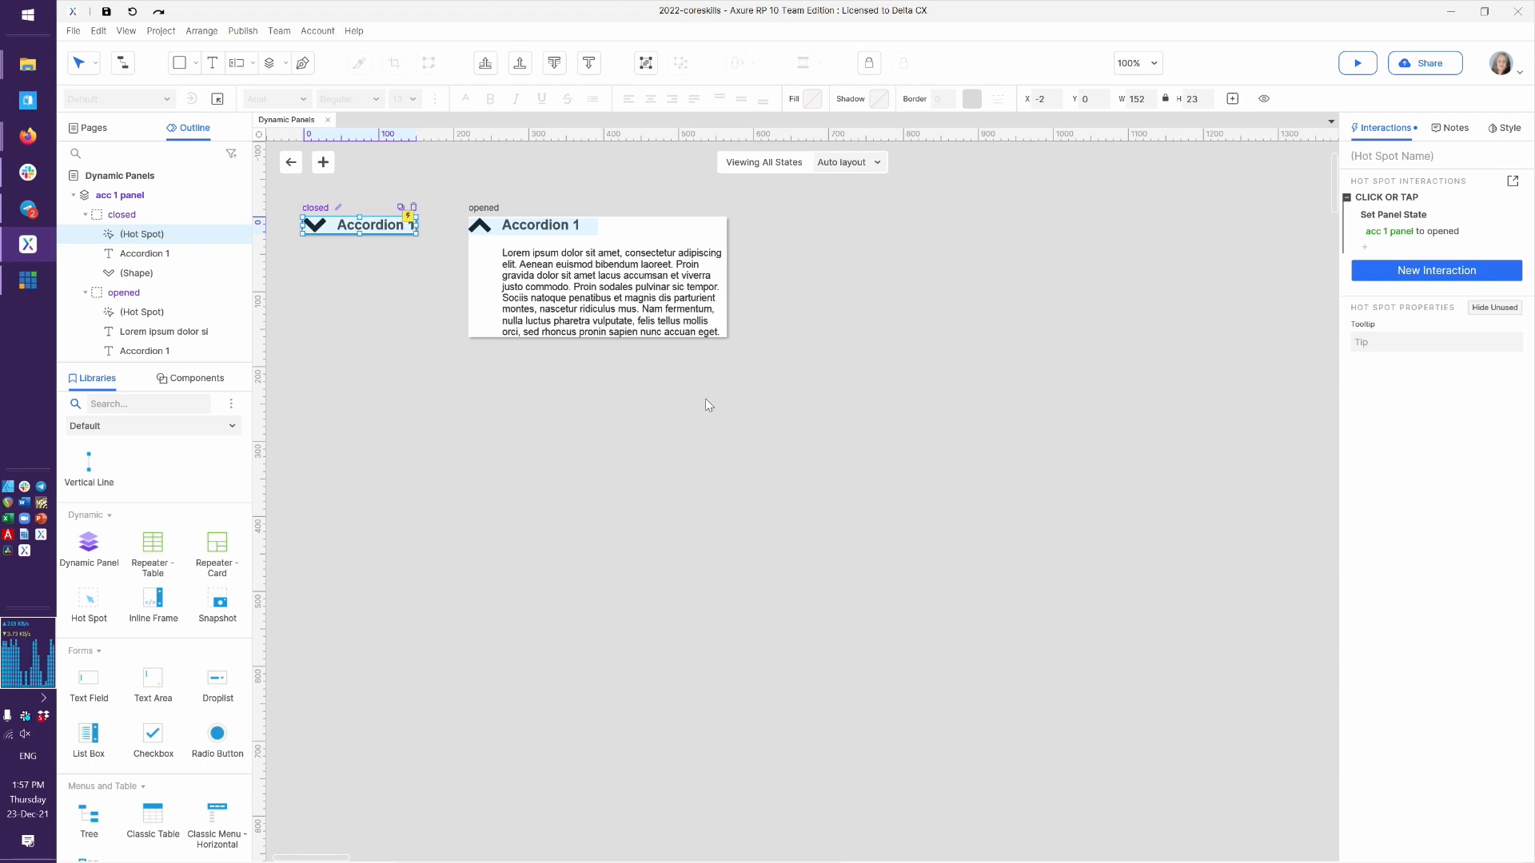
Switch to the browser preview, reload the Dynamic Panels page, test expanding and collapsing Accordion 1 repeatedly, and return to Axure RP
key(alt+Tab)
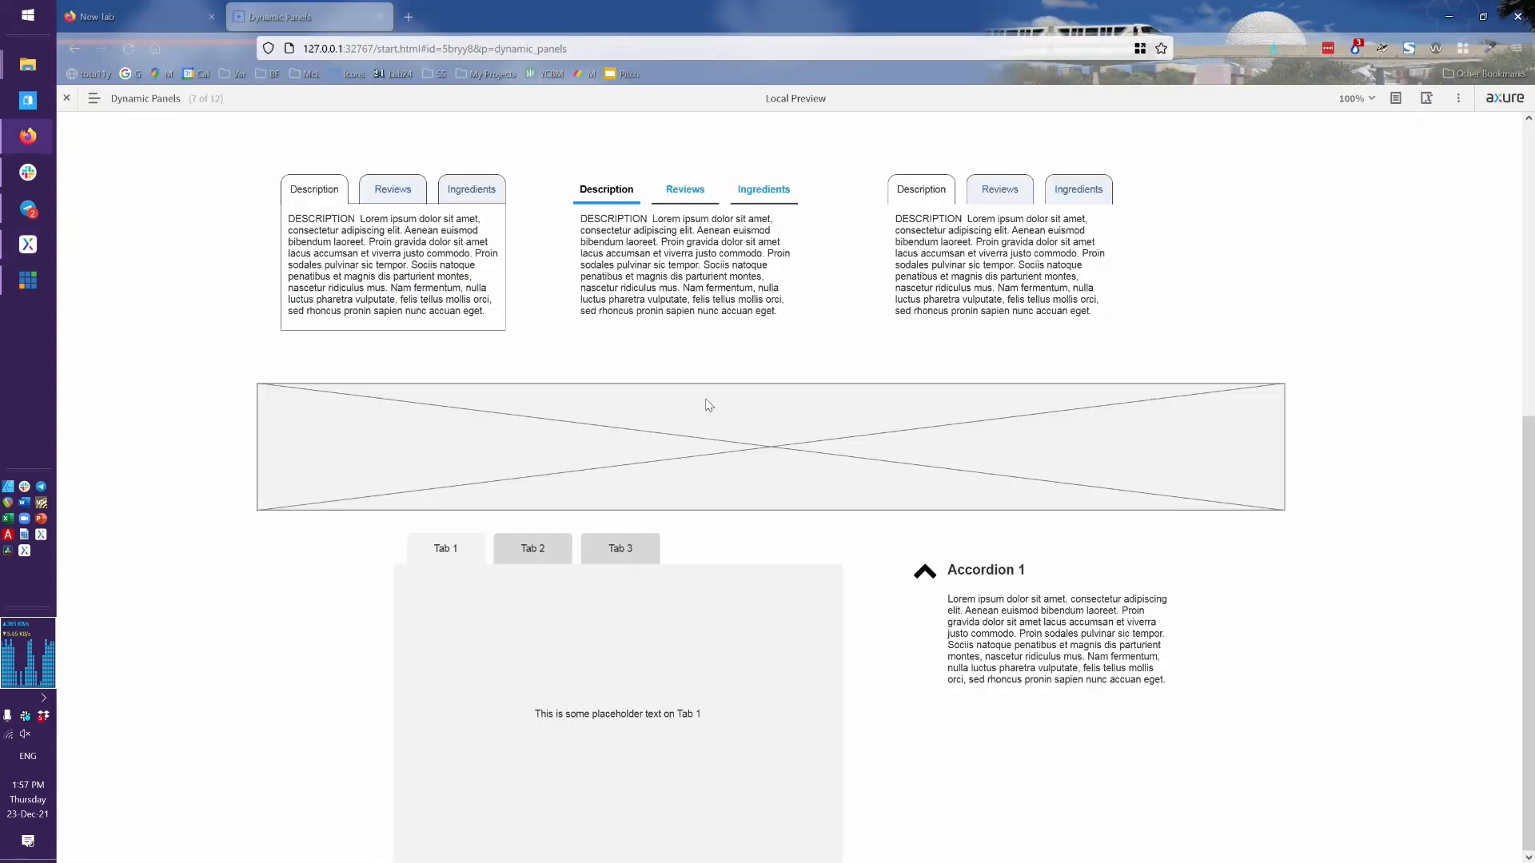
key(F5)
scroll(1023, 537, down, 5)
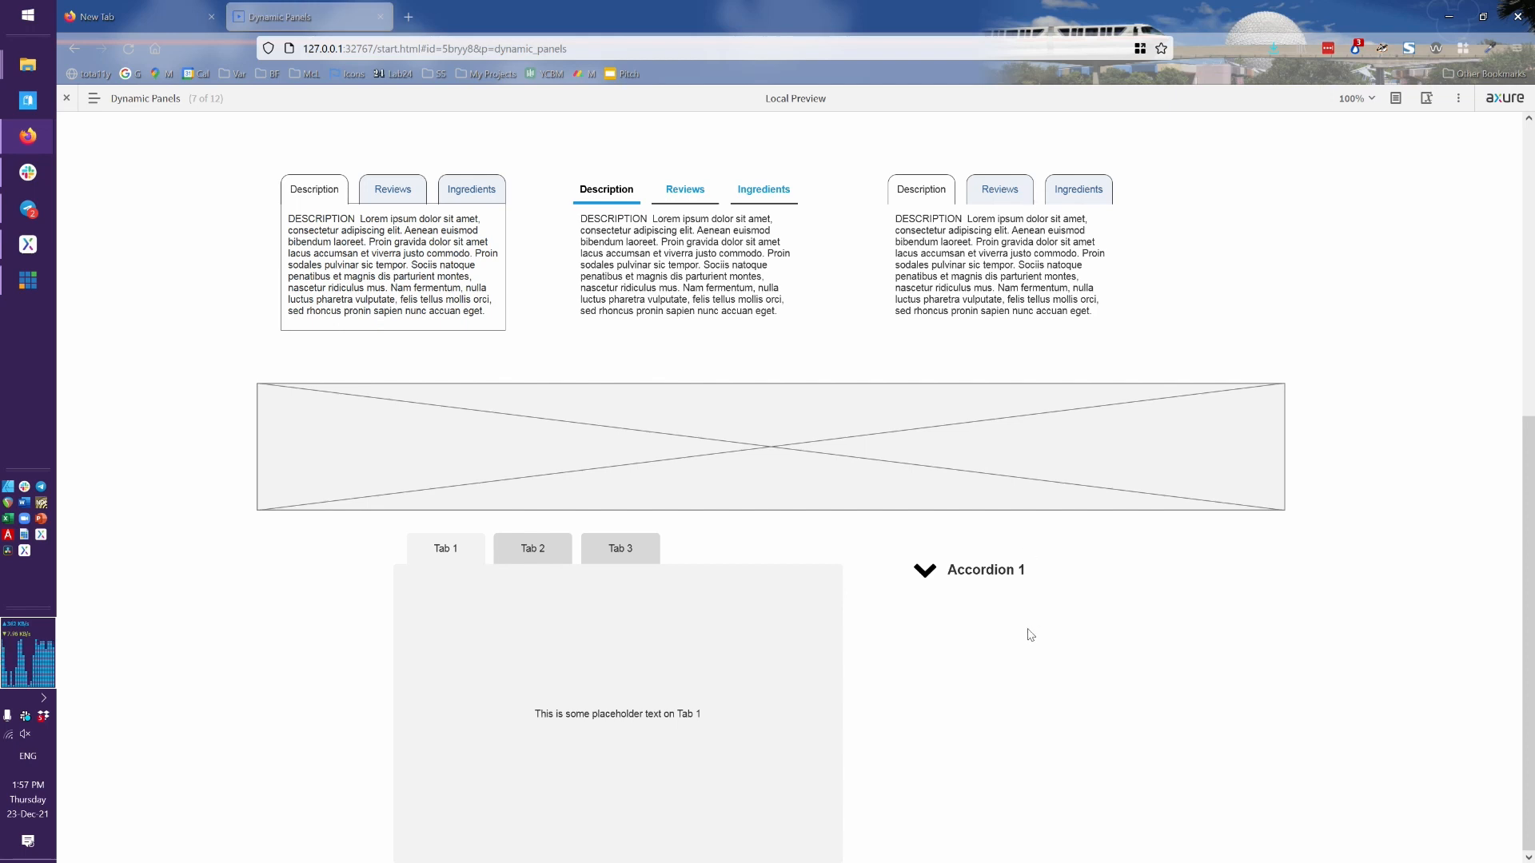
click(961, 581)
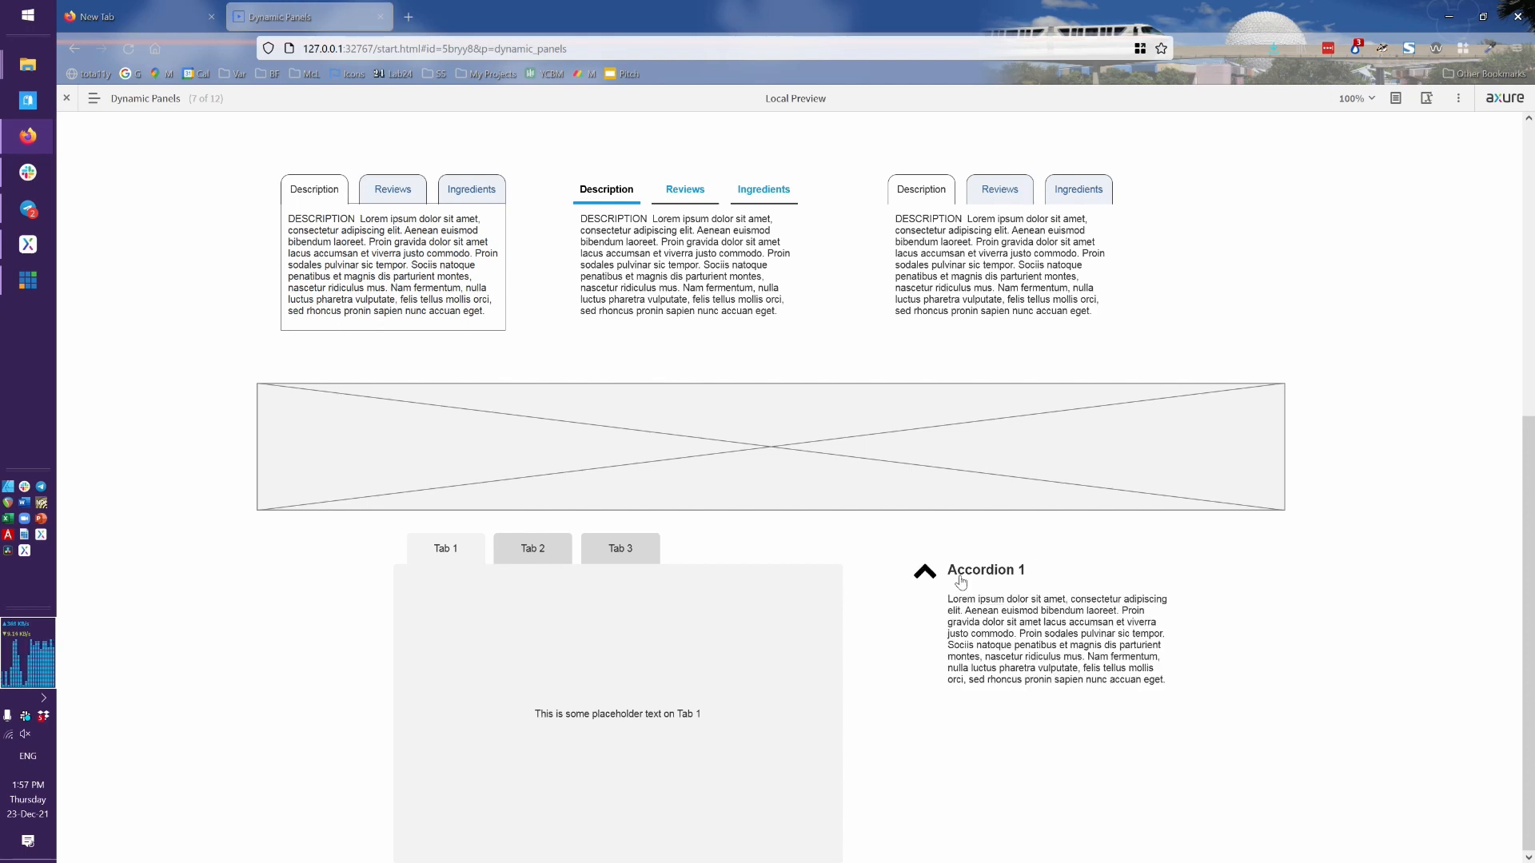
click(961, 581)
click(961, 581)
click(961, 581)
click(961, 582)
click(961, 581)
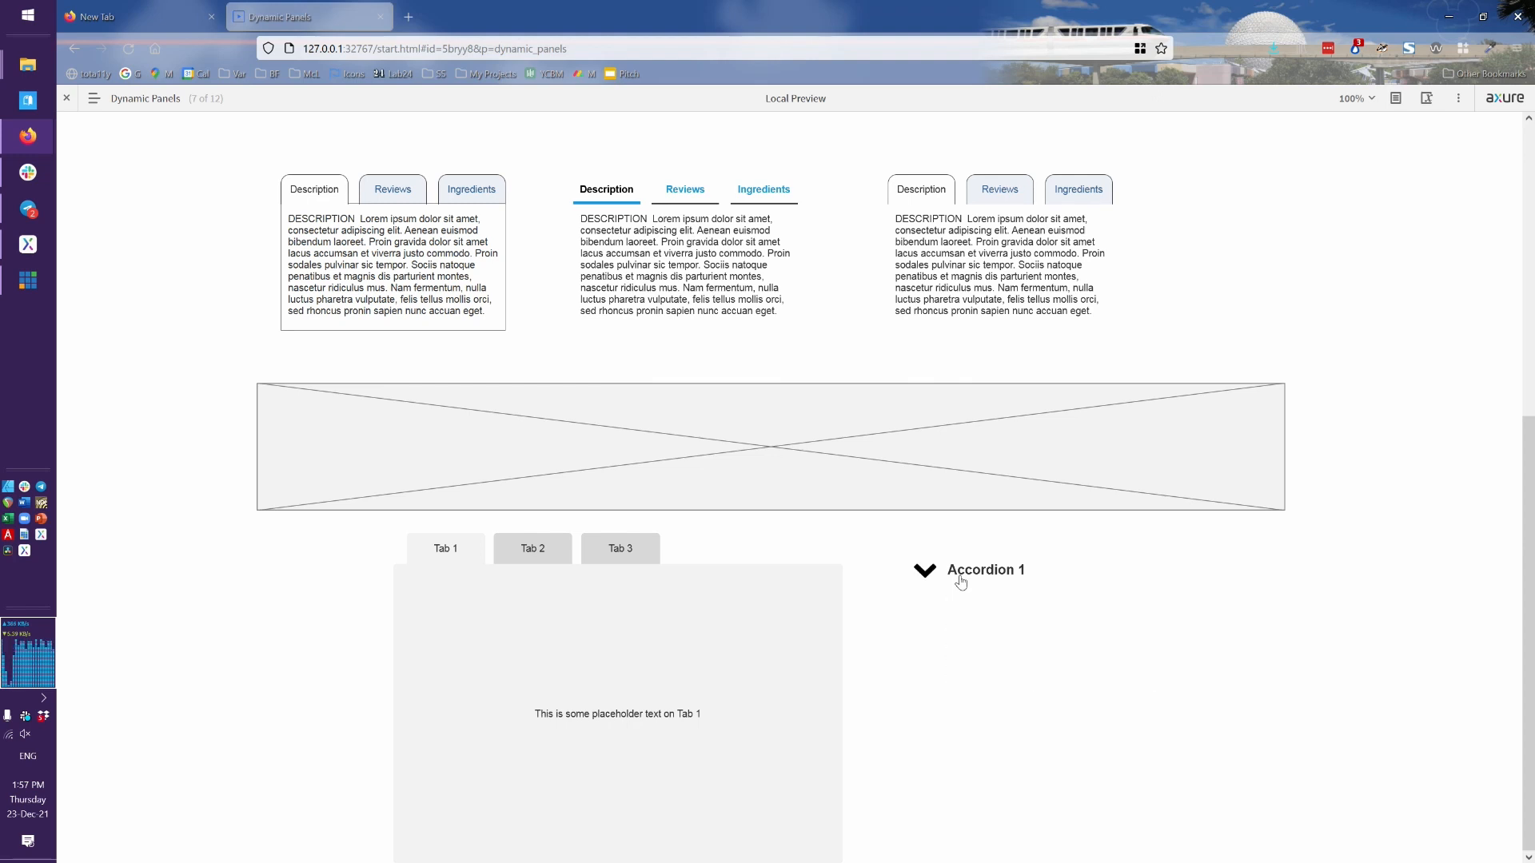
click(961, 581)
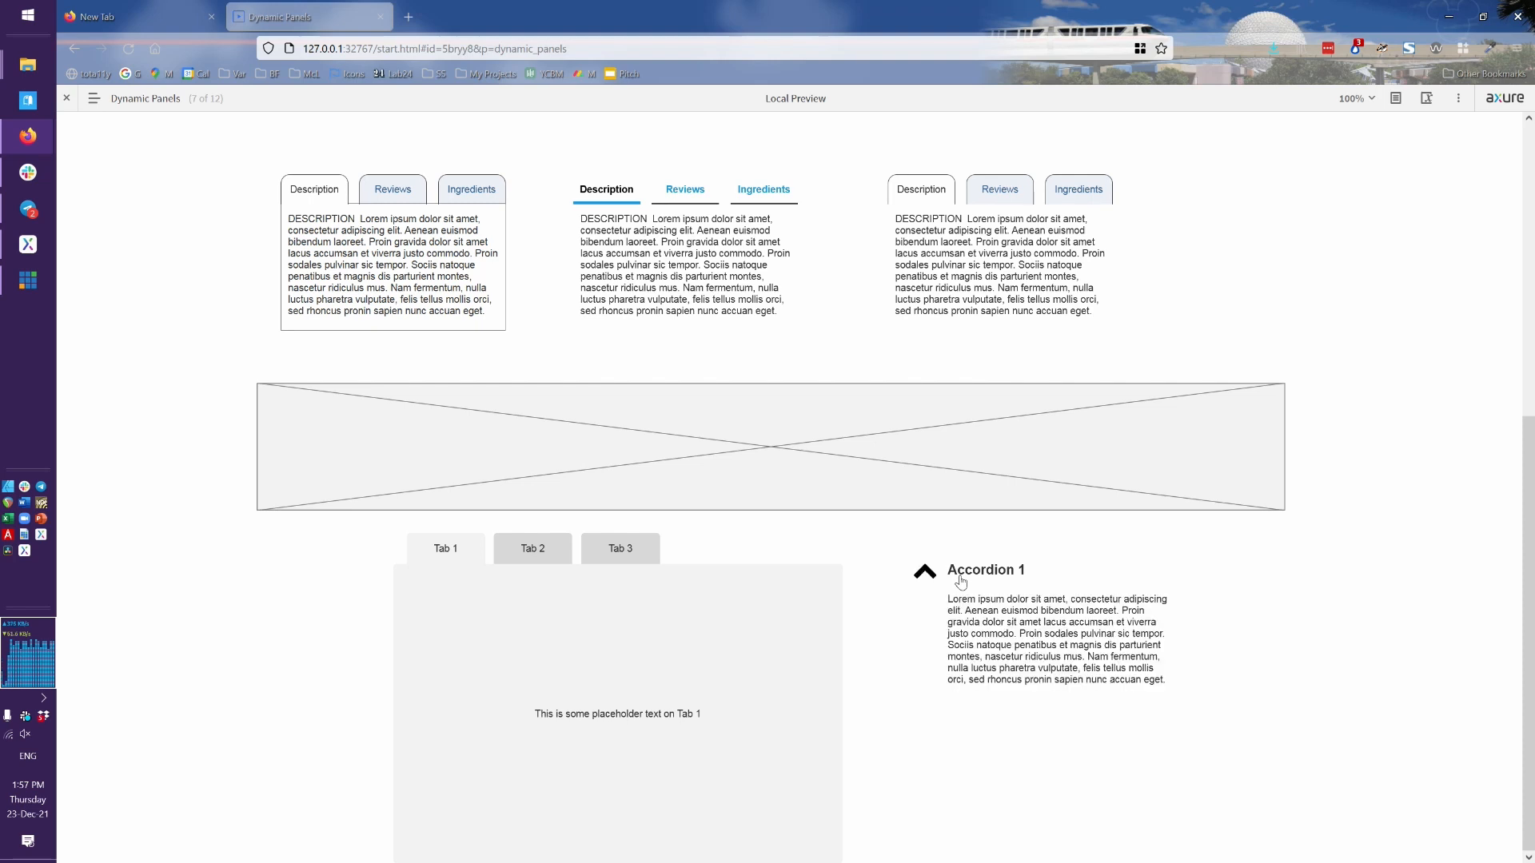
click(961, 582)
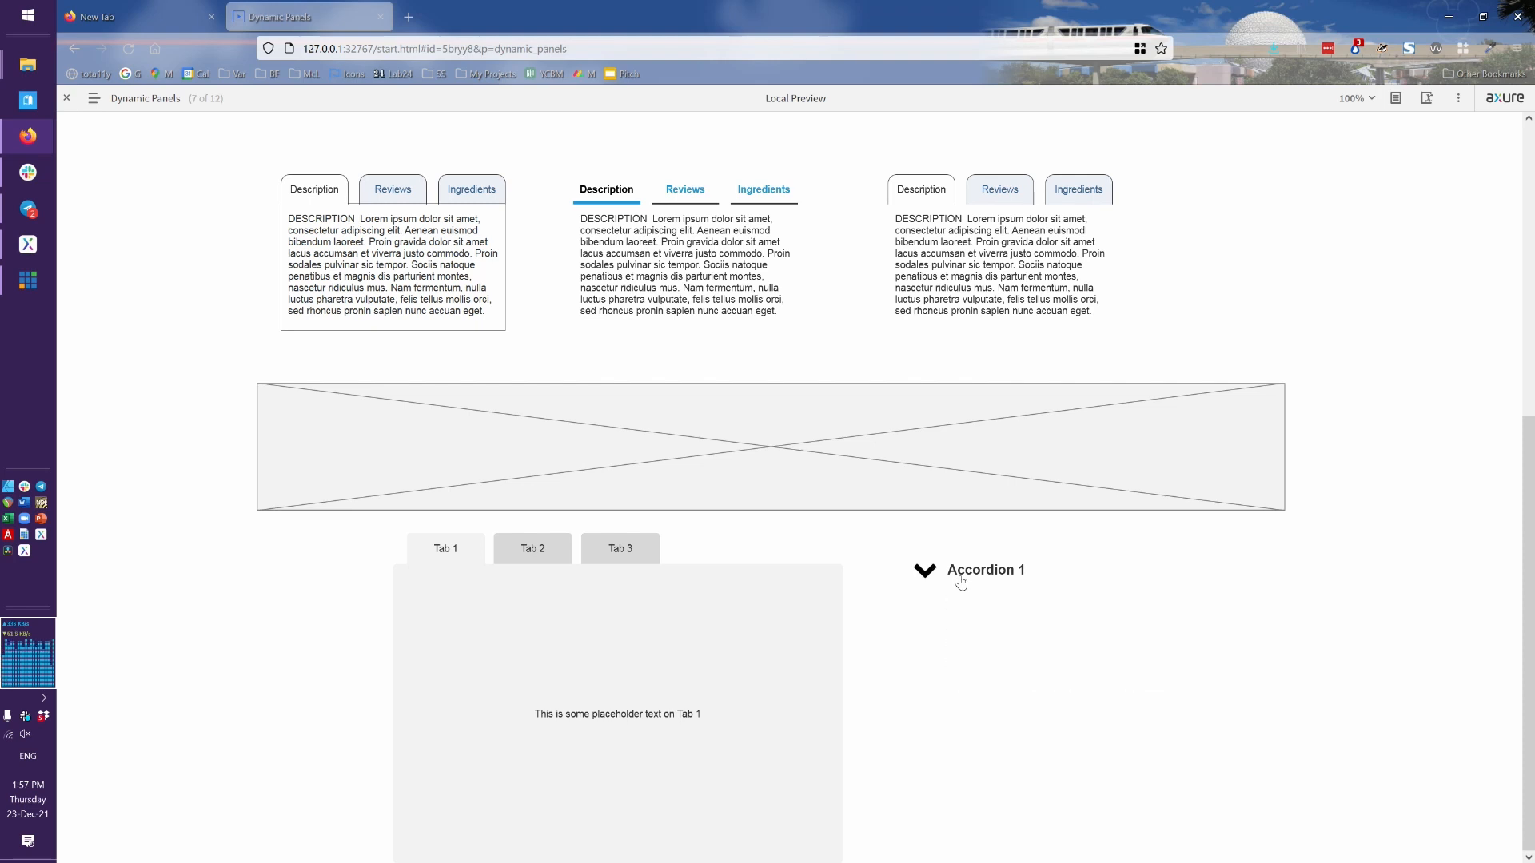
click(961, 581)
click(961, 581)
key(alt+Tab)
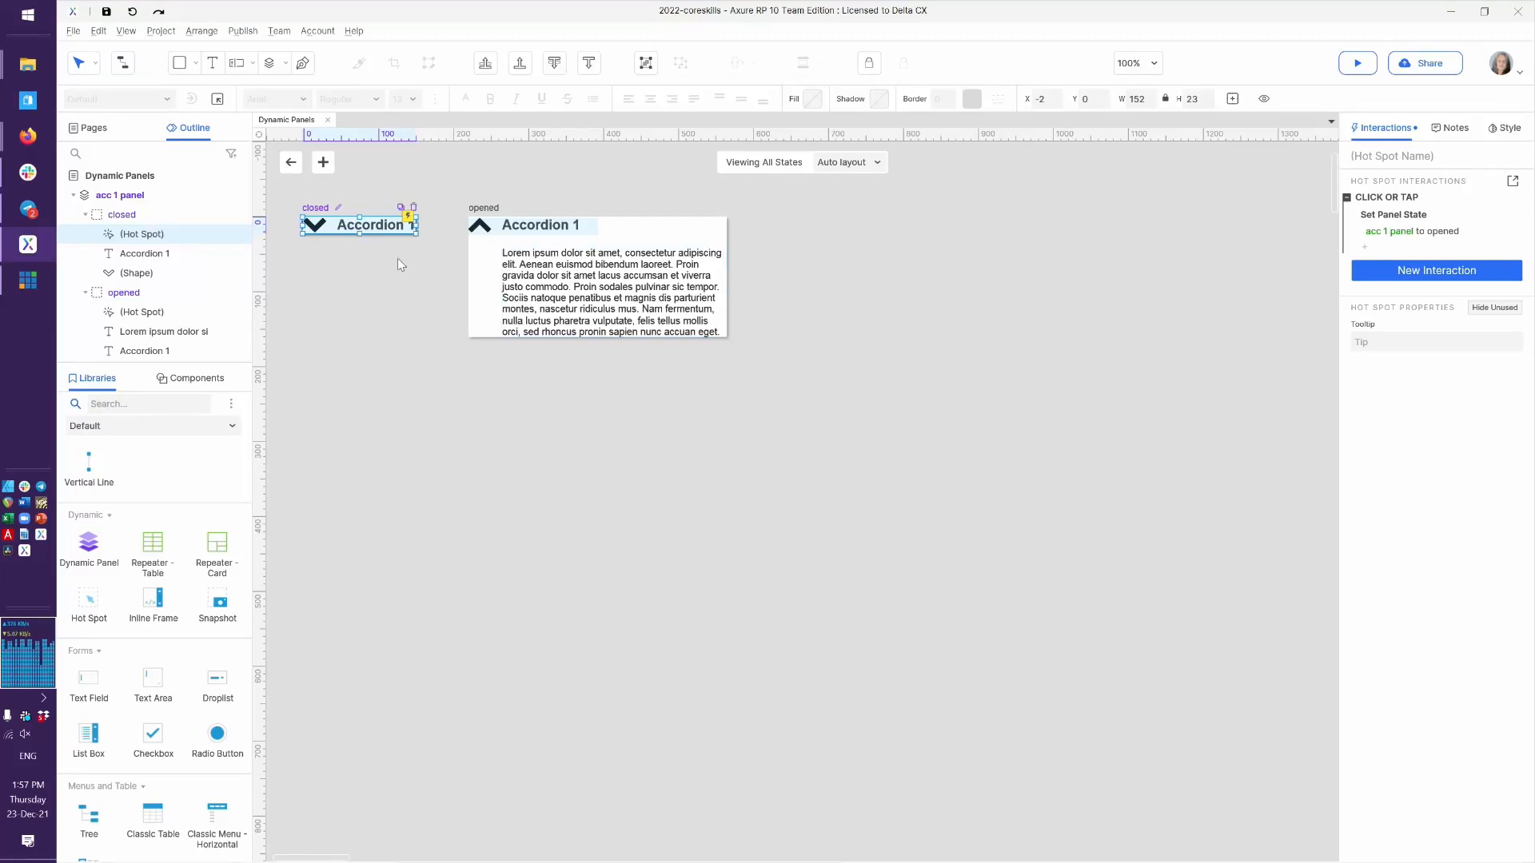
Leave the state view, duplicate acc 1 panel on the page and place the copy directly below the original at X 885, Y 1287
click(305, 207)
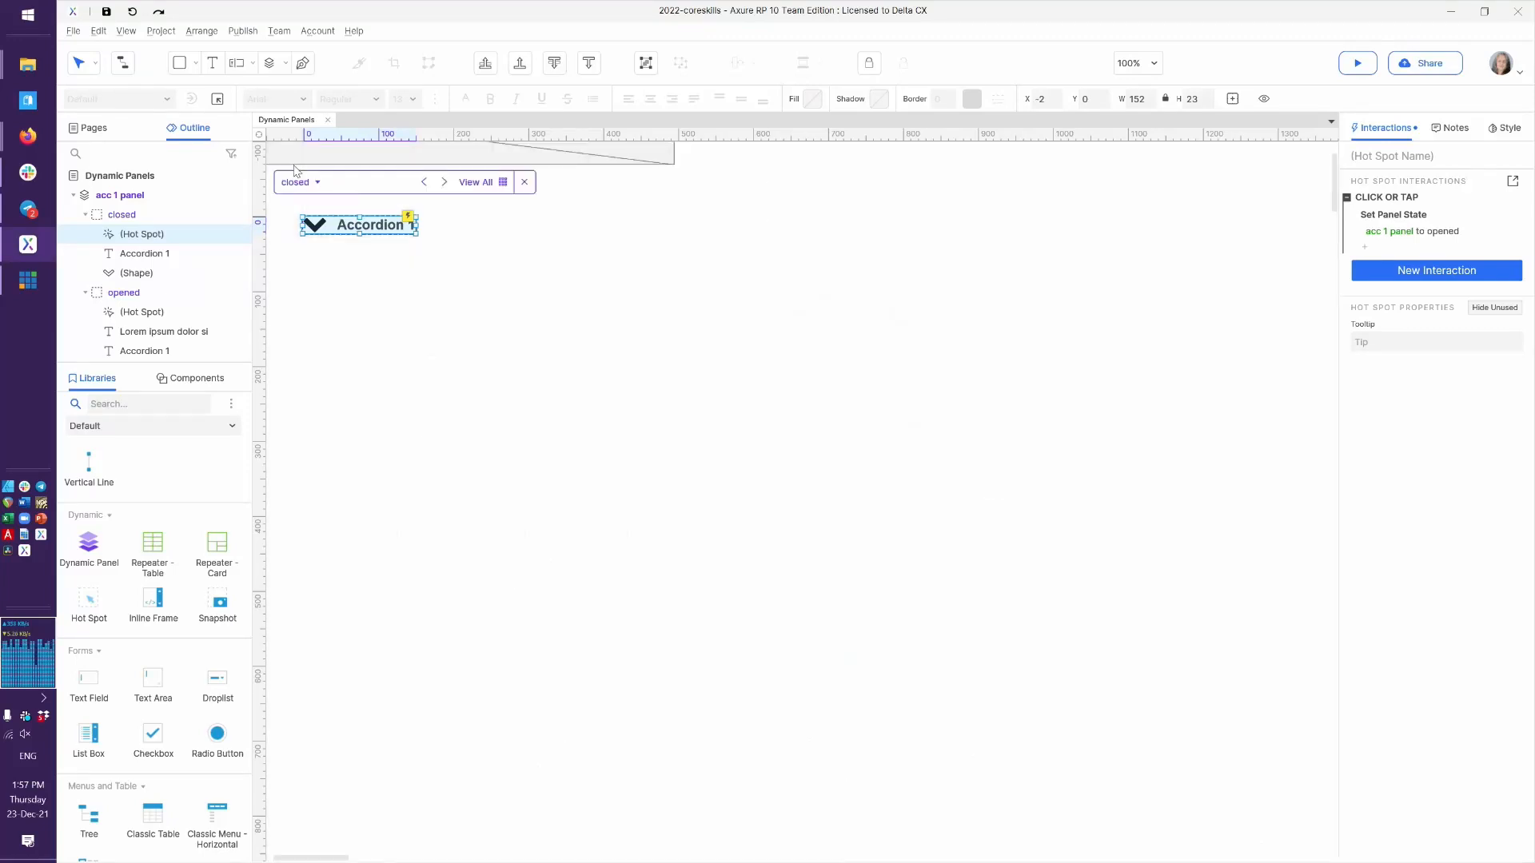
click(475, 268)
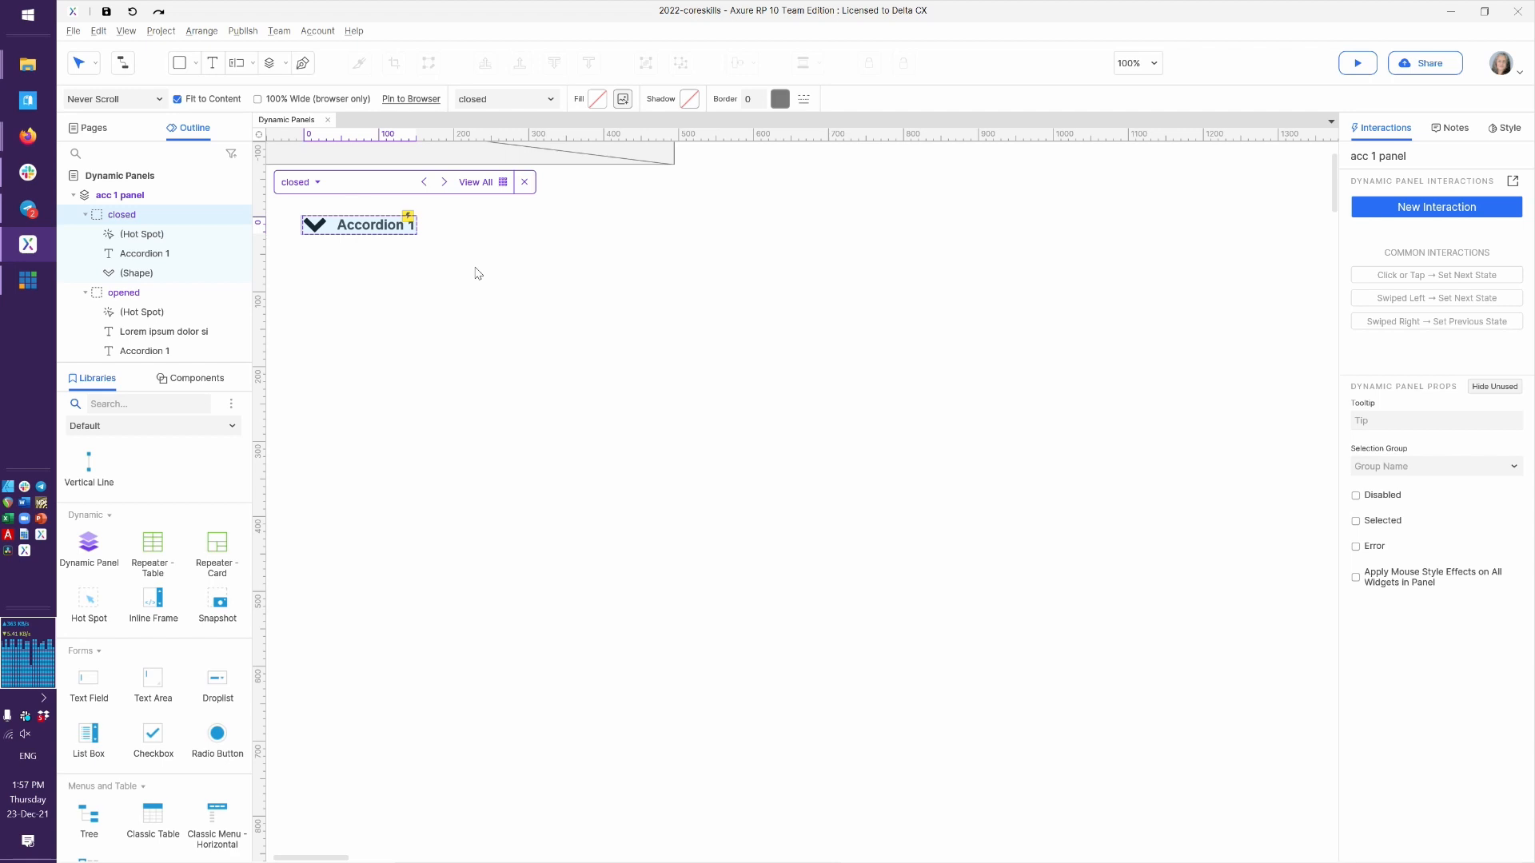
click(475, 268)
click(385, 233)
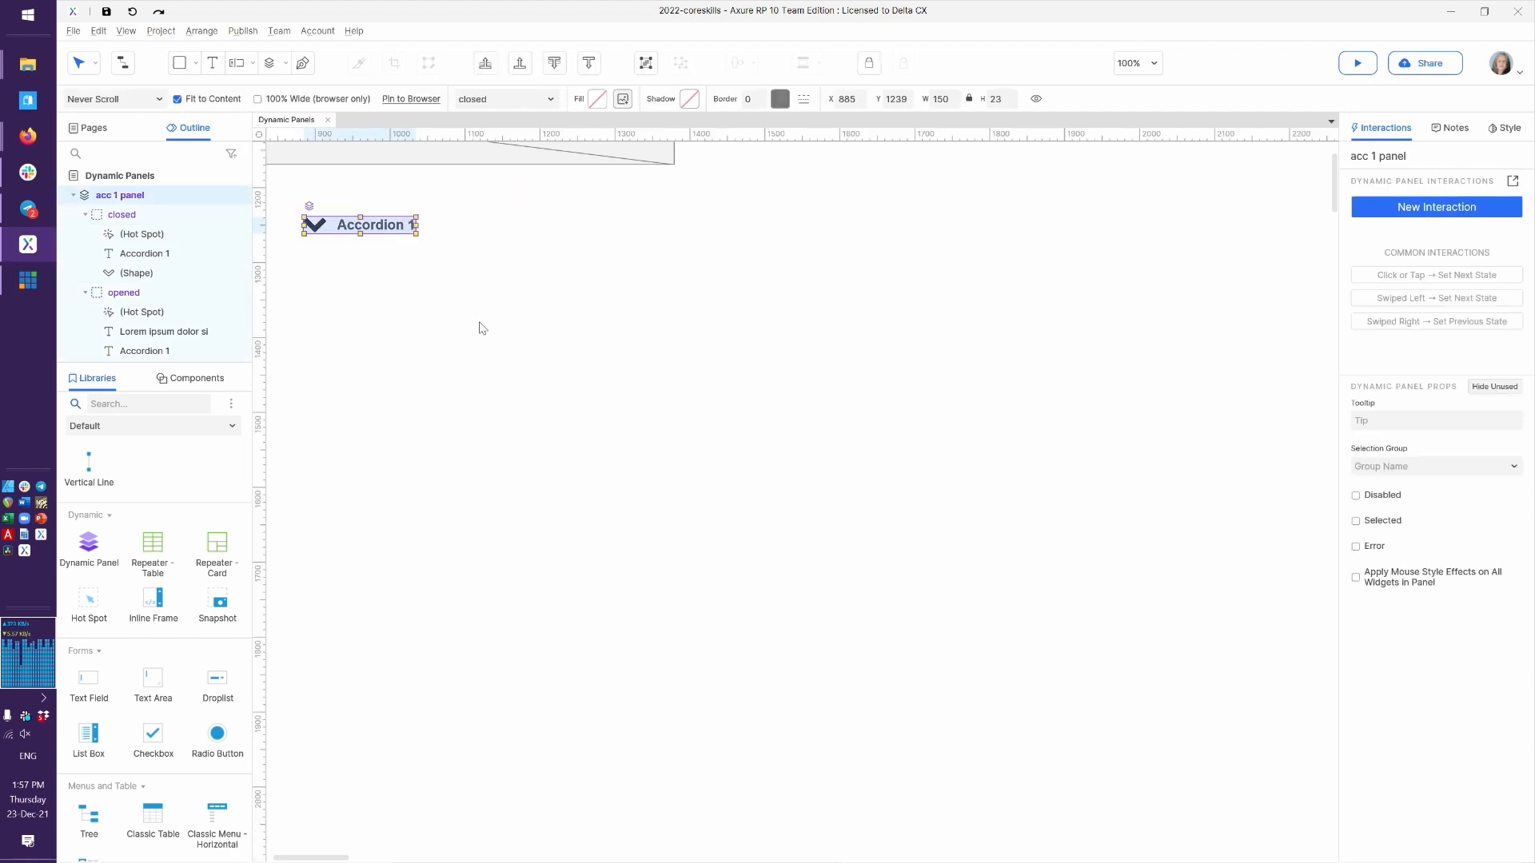
key(ctrl+d)
drag(383, 236, 373, 266)
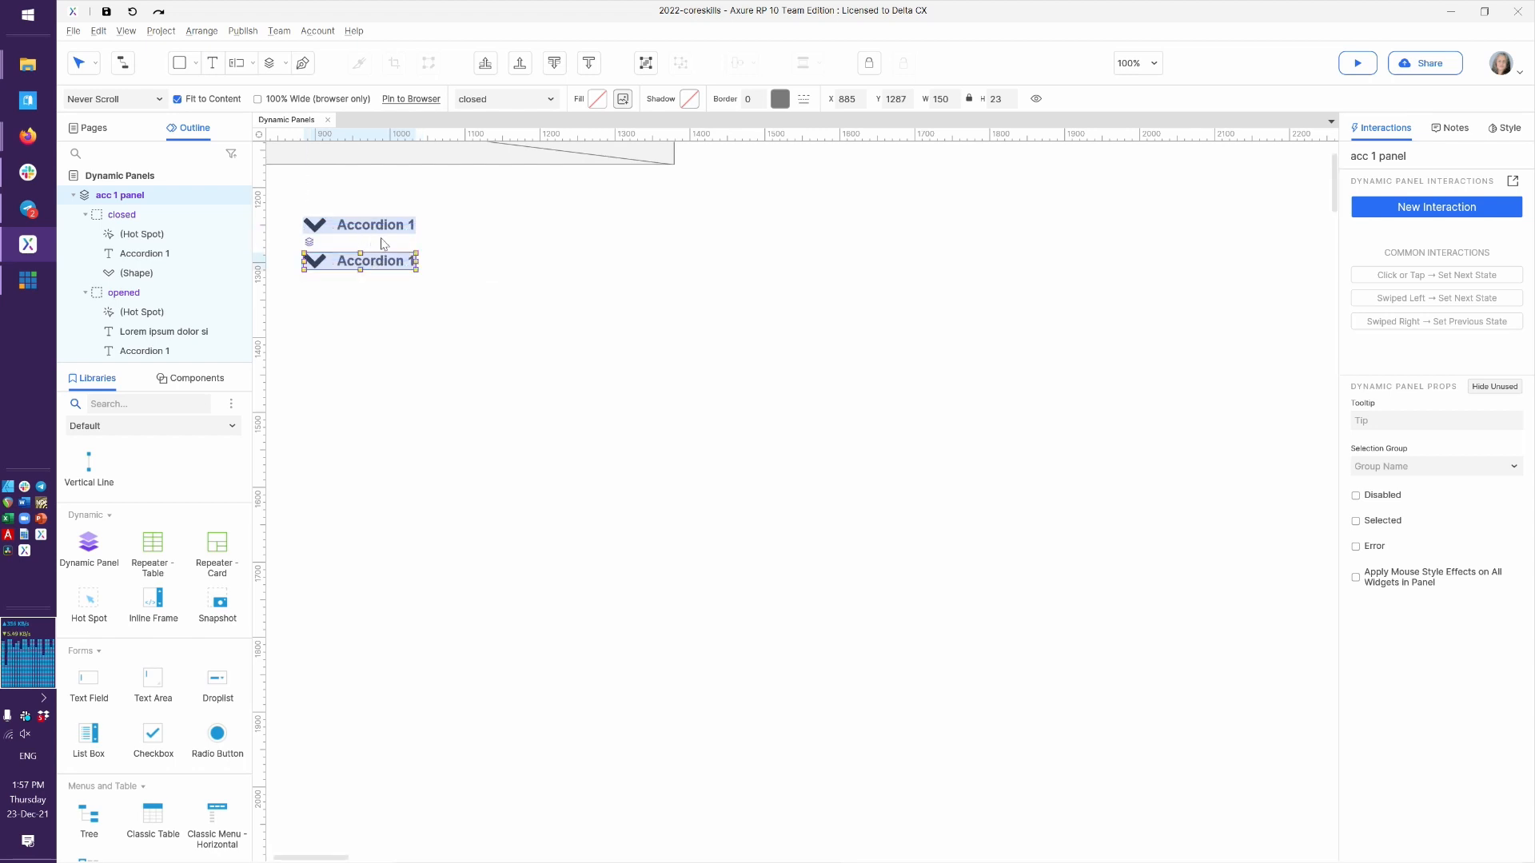
Rename the duplicated lower dynamic panel as acc 2 panel
click(1383, 157)
key(BackSpace)
text(2)
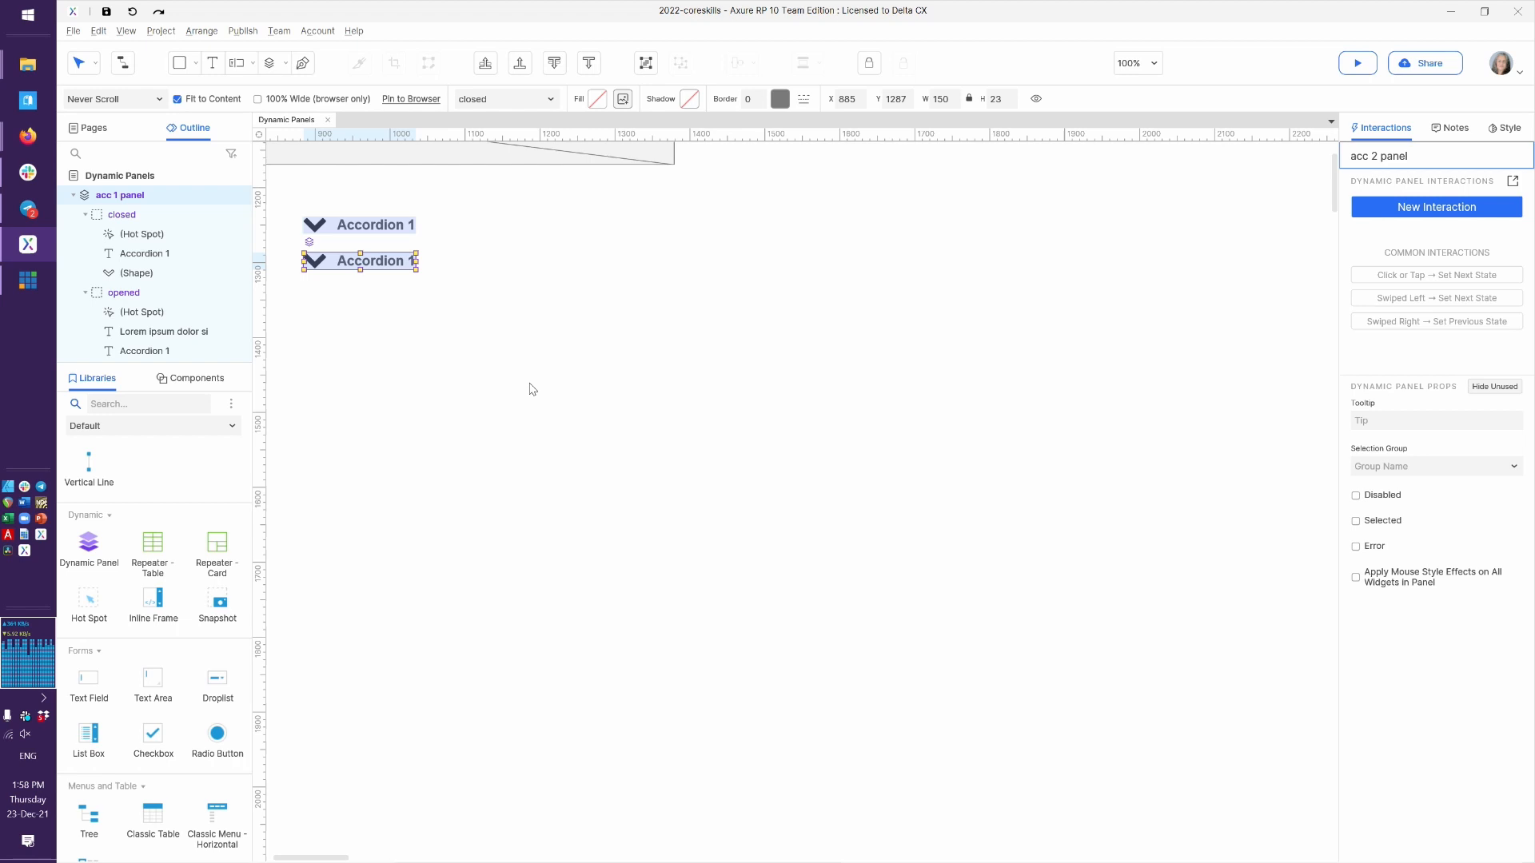
click(449, 352)
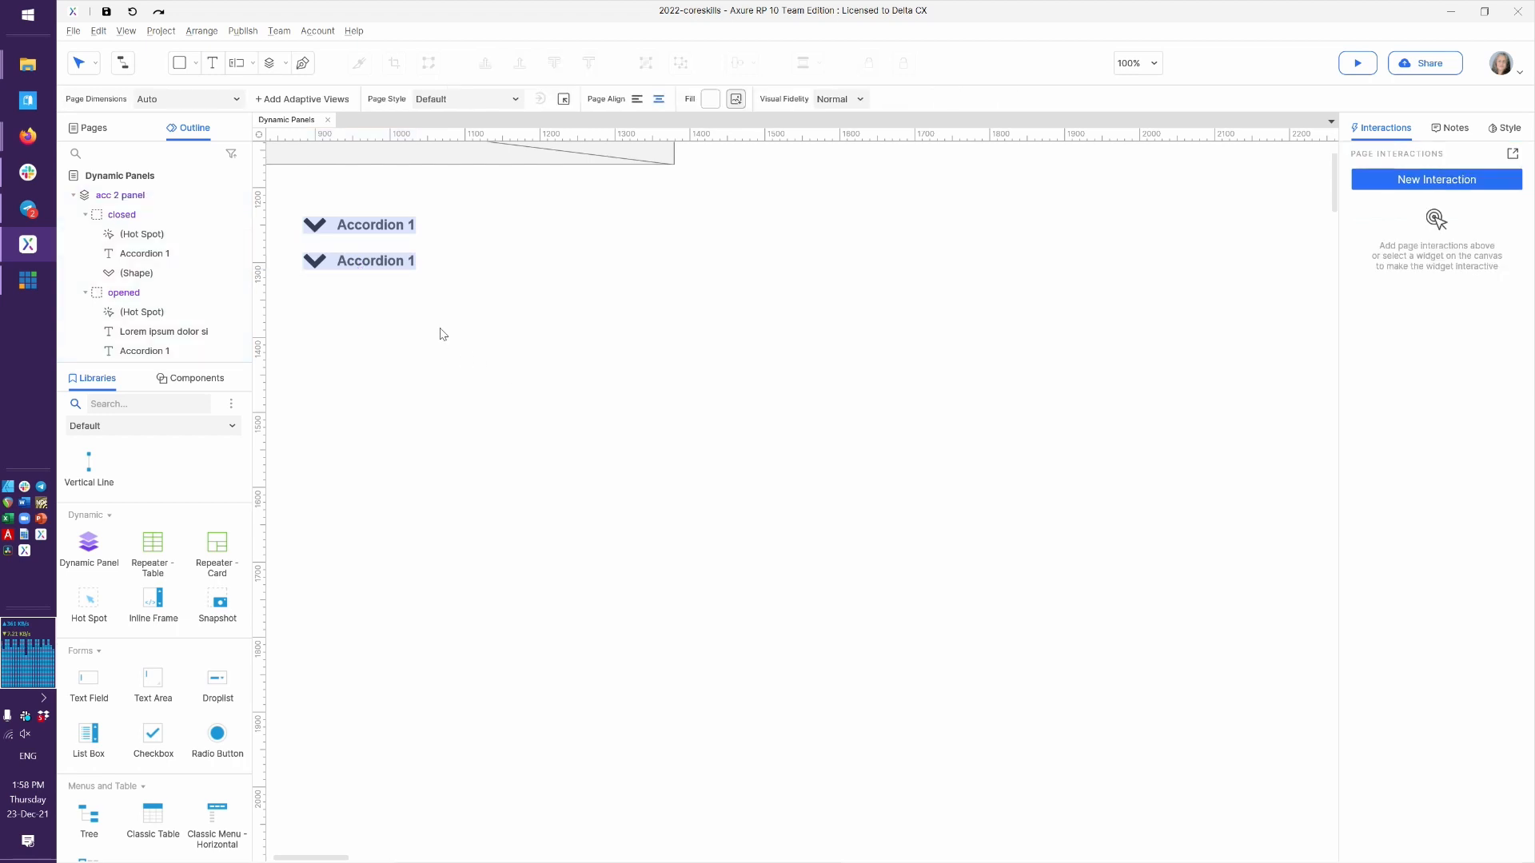
View all states of acc 2 panel and change the closed state's heading text to Accordion 2
click(371, 264)
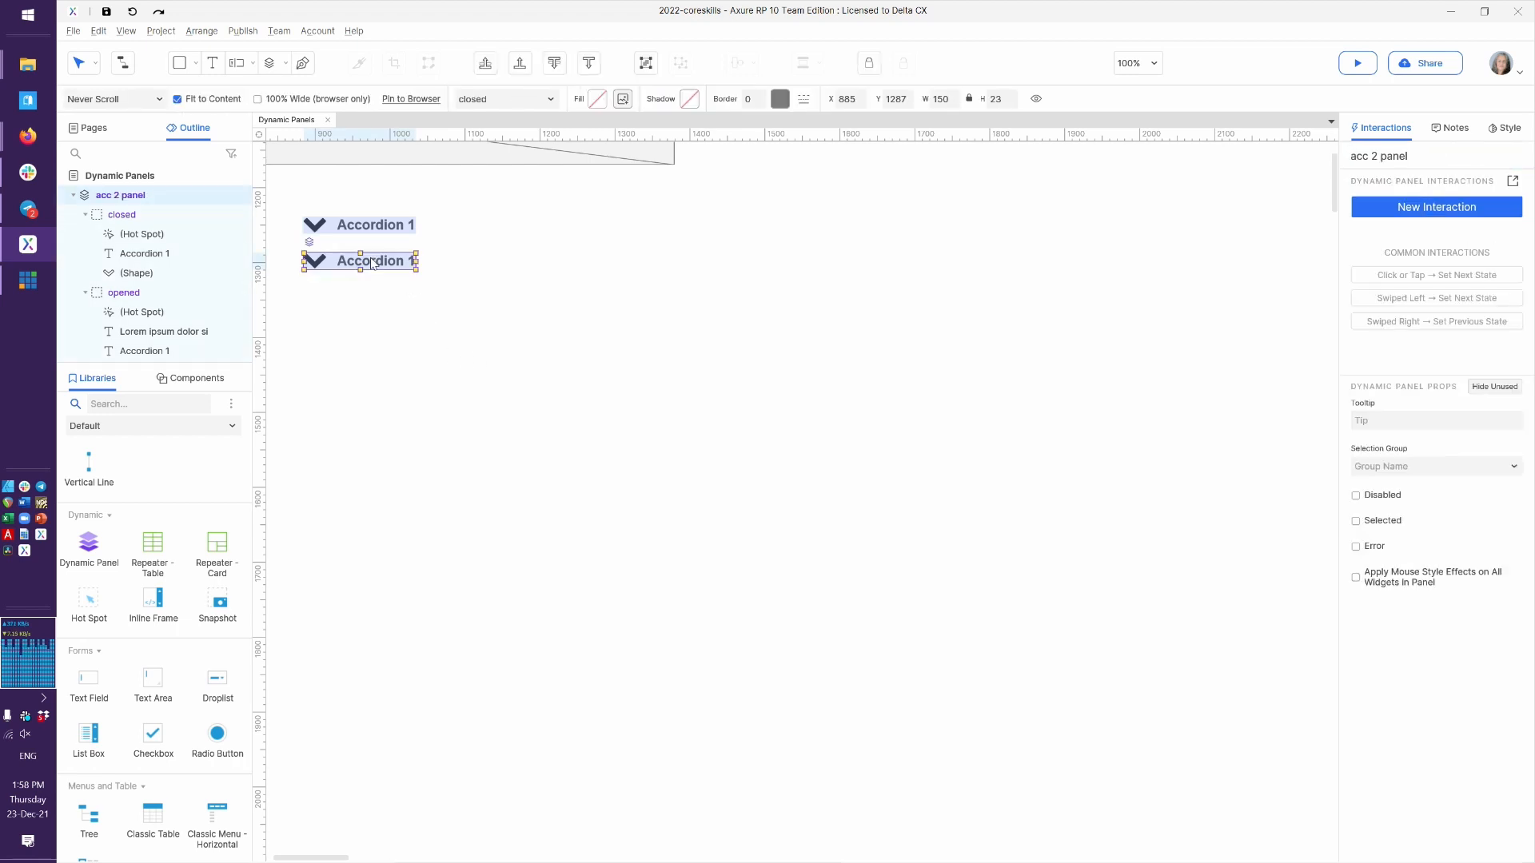
click(309, 242)
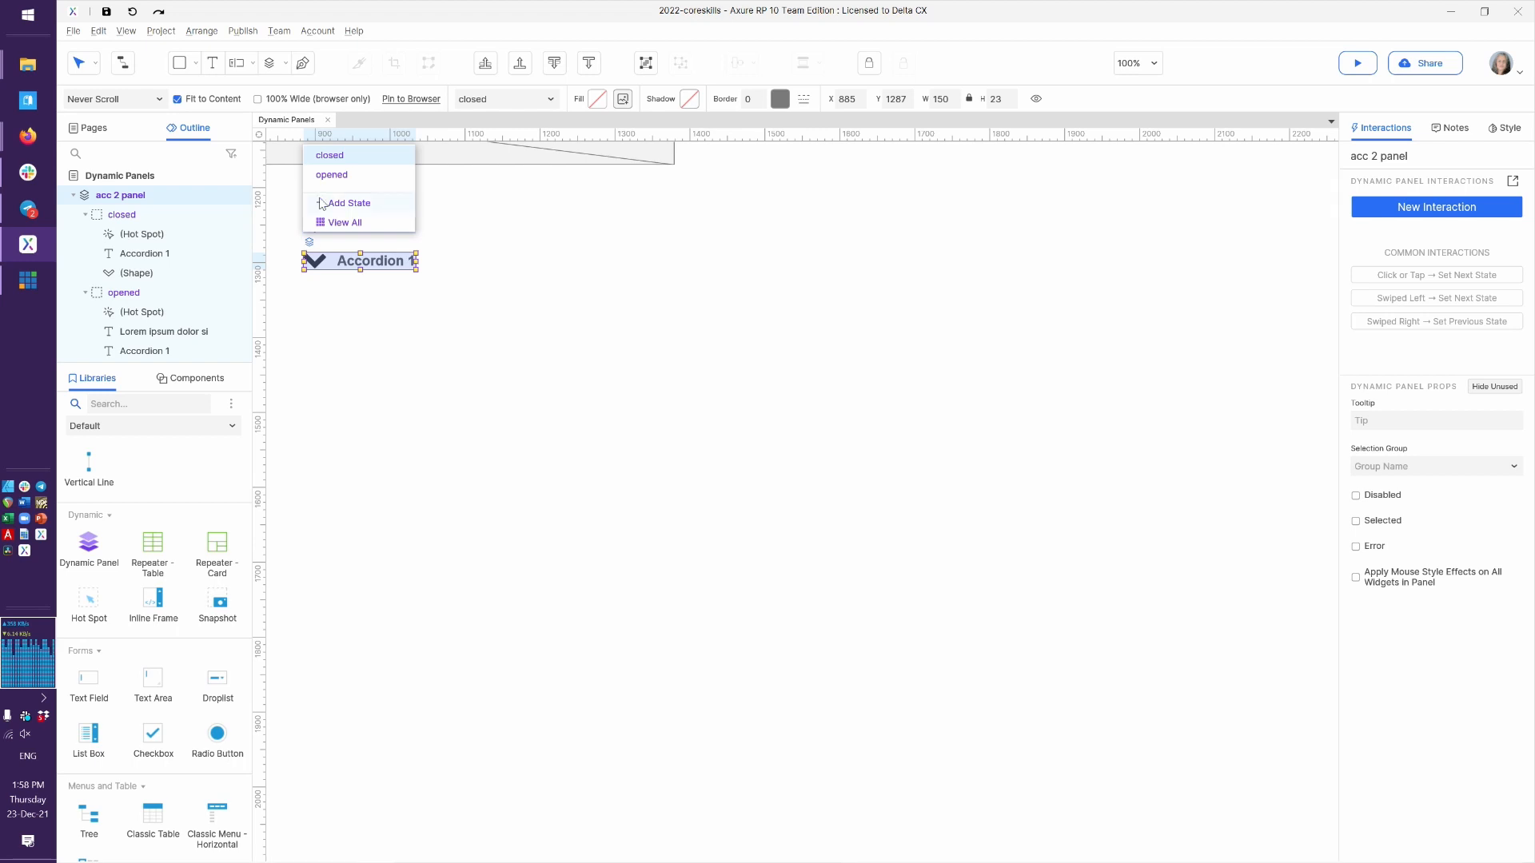
click(331, 222)
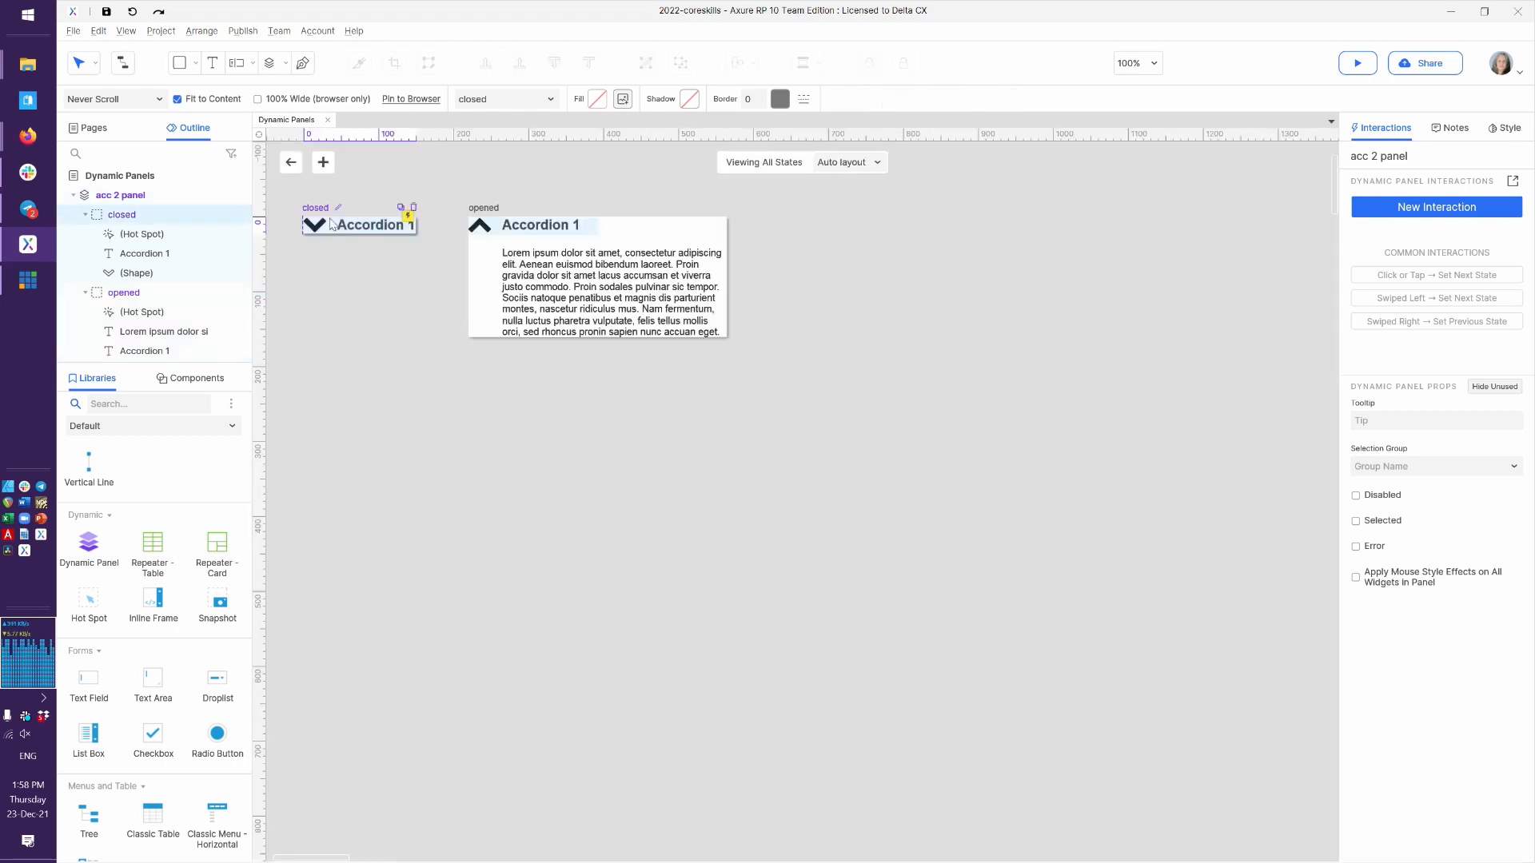
click(383, 235)
double_click(383, 231)
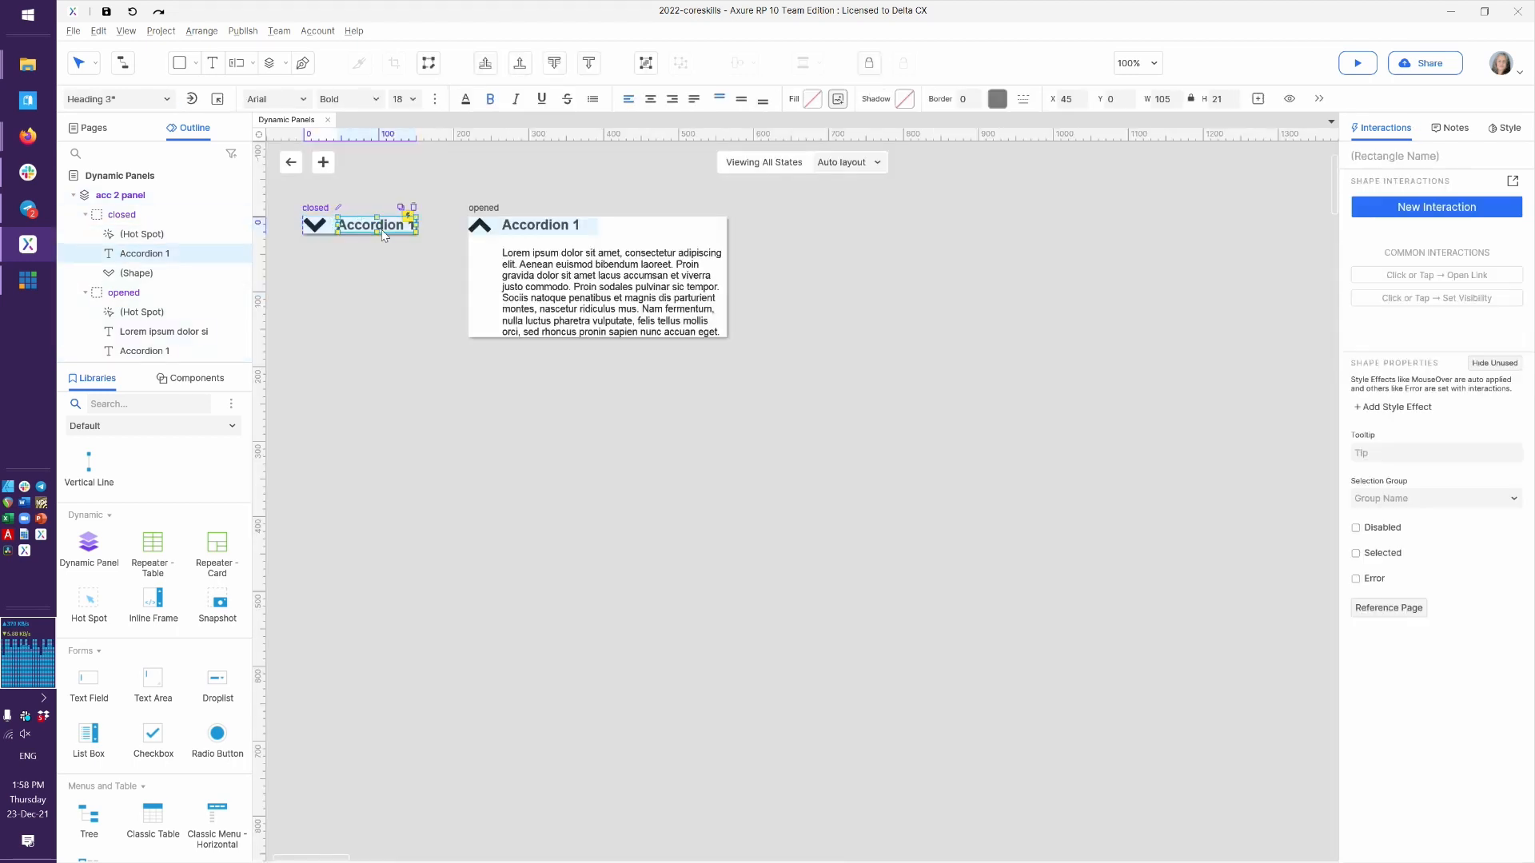
key(End)
key(BackSpace)
text(2)
click(426, 286)
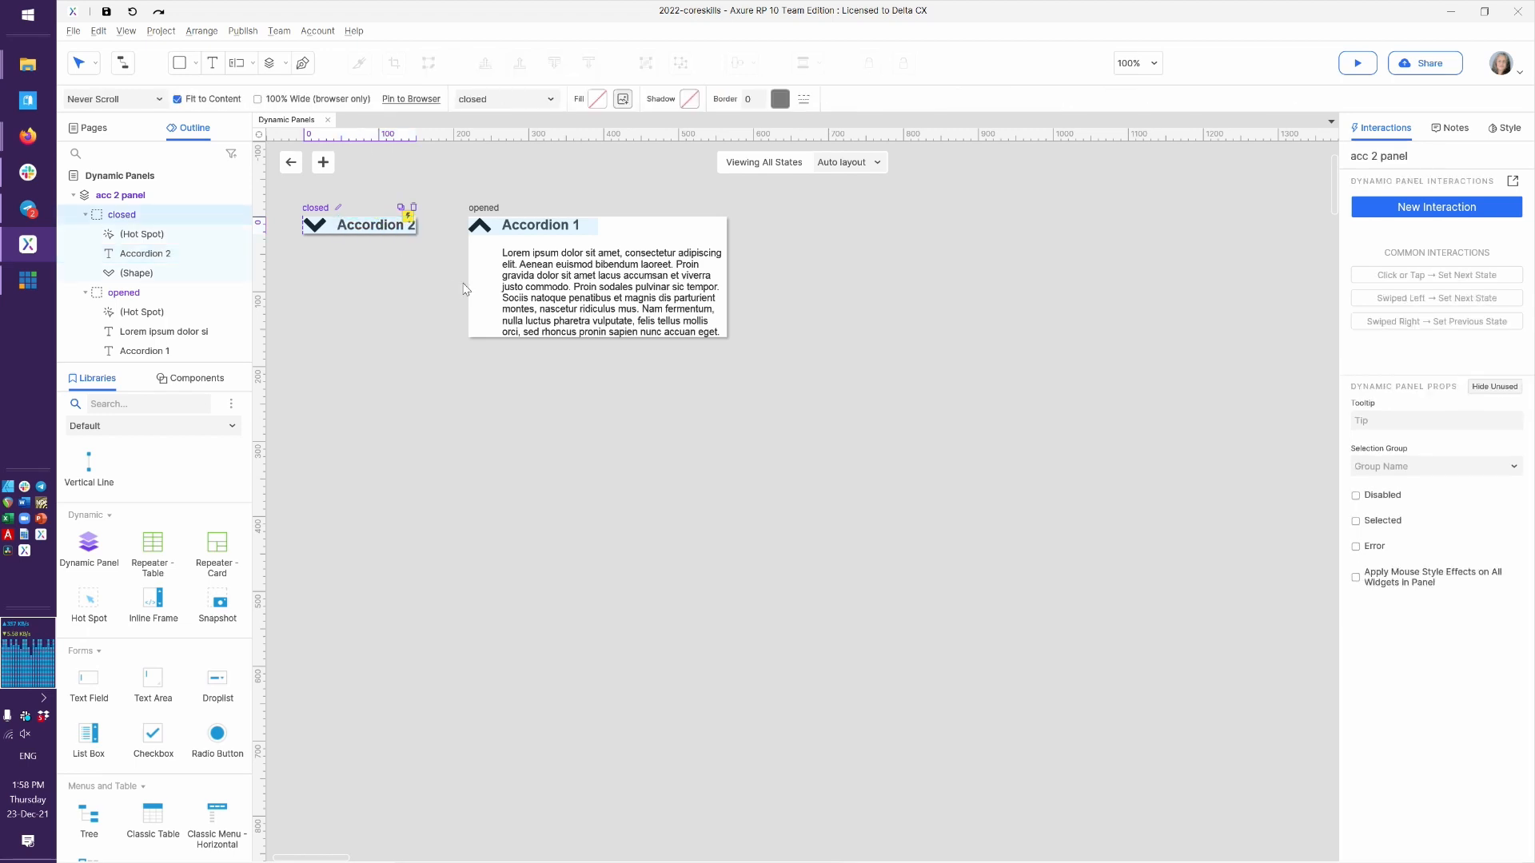
Change the heading text in the opened state of acc 2 panel to Accordion 2
click(526, 231)
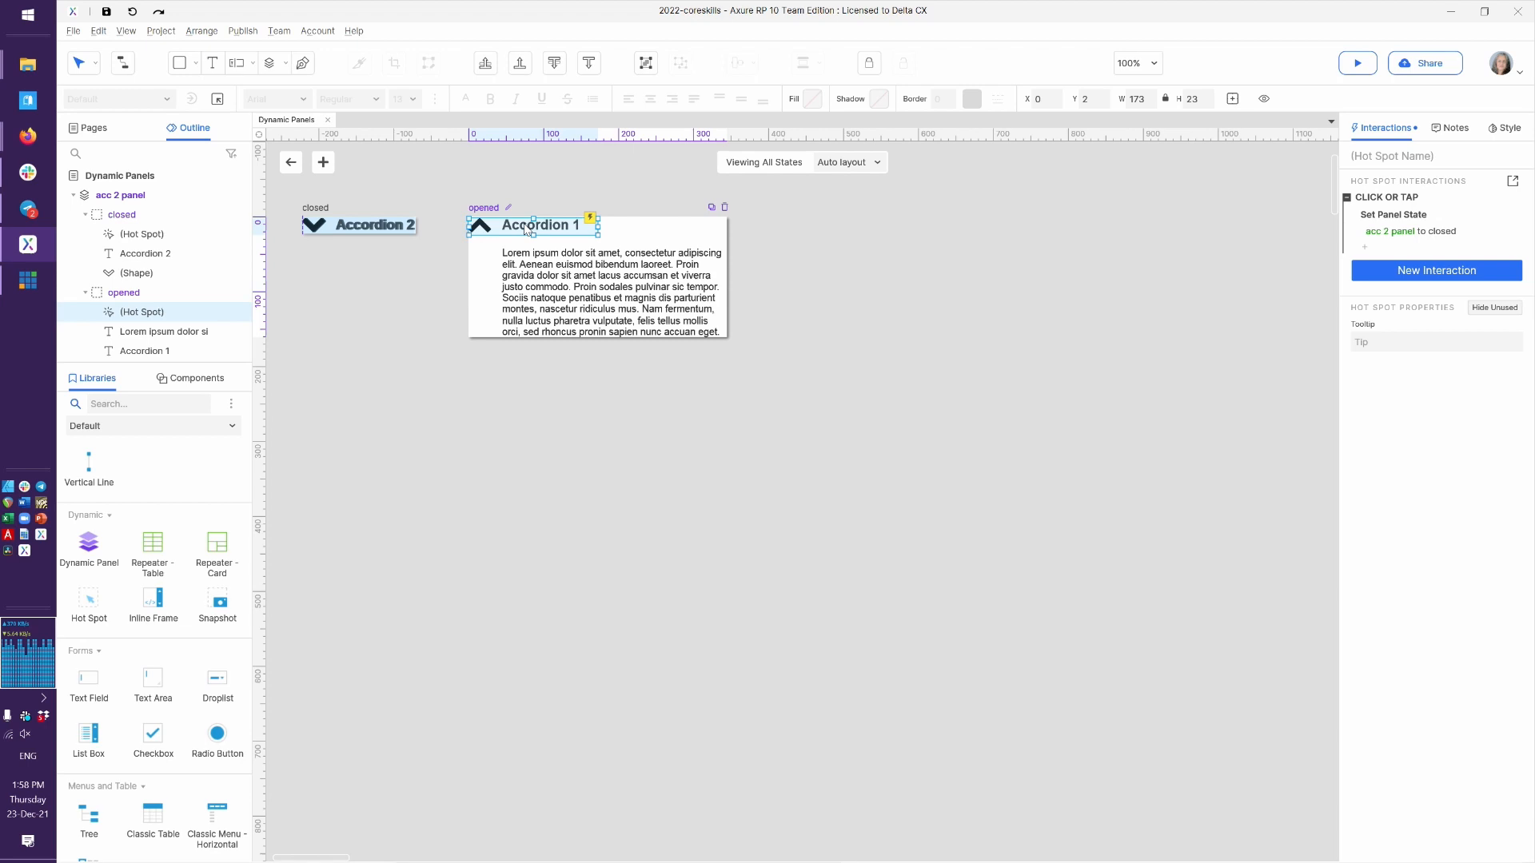
double_click(526, 230)
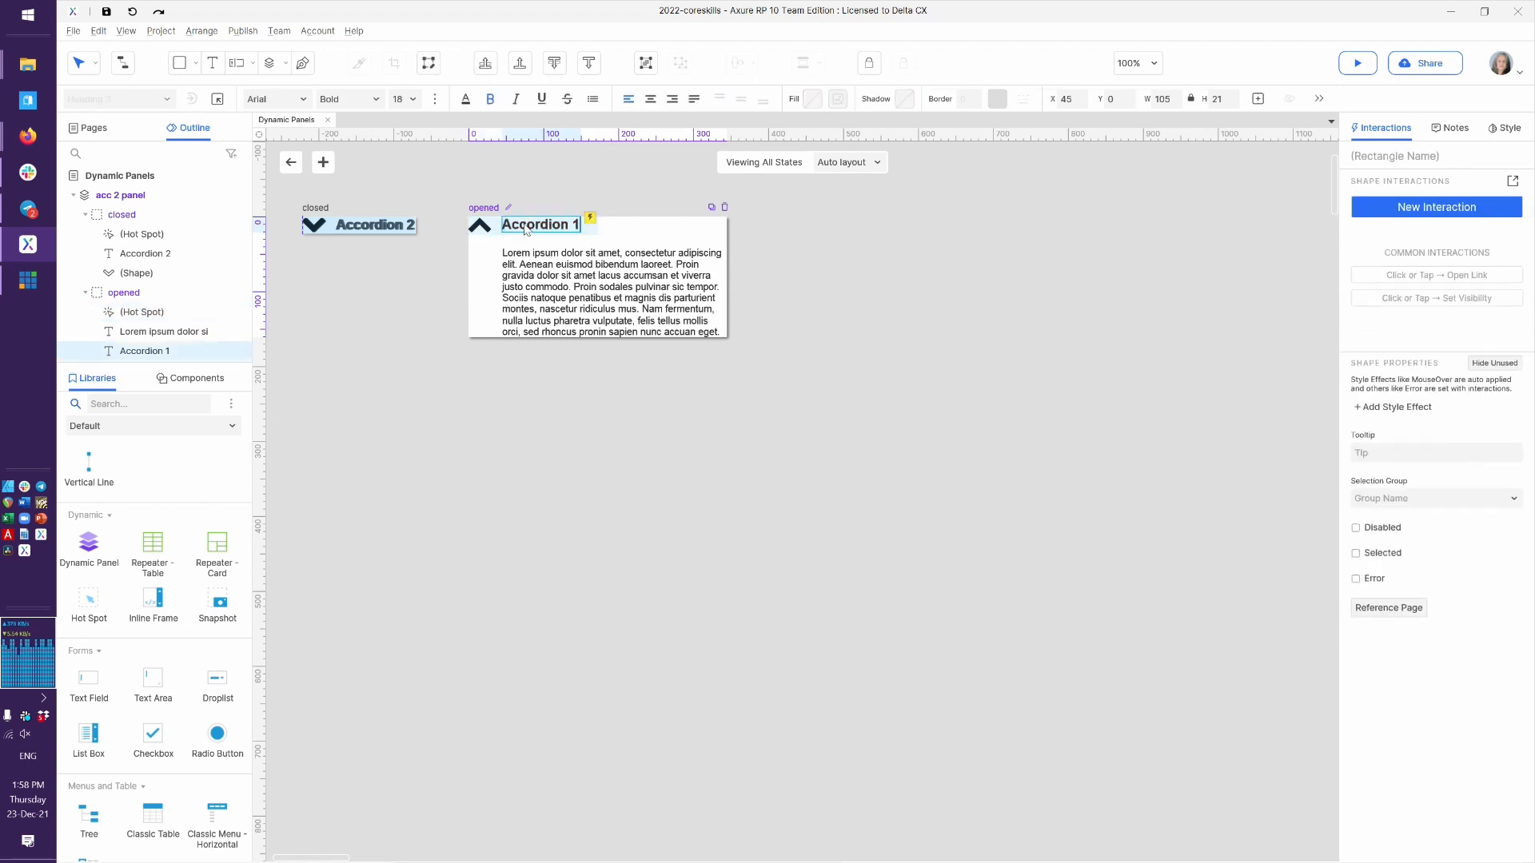
key(BackSpace)
text(2)
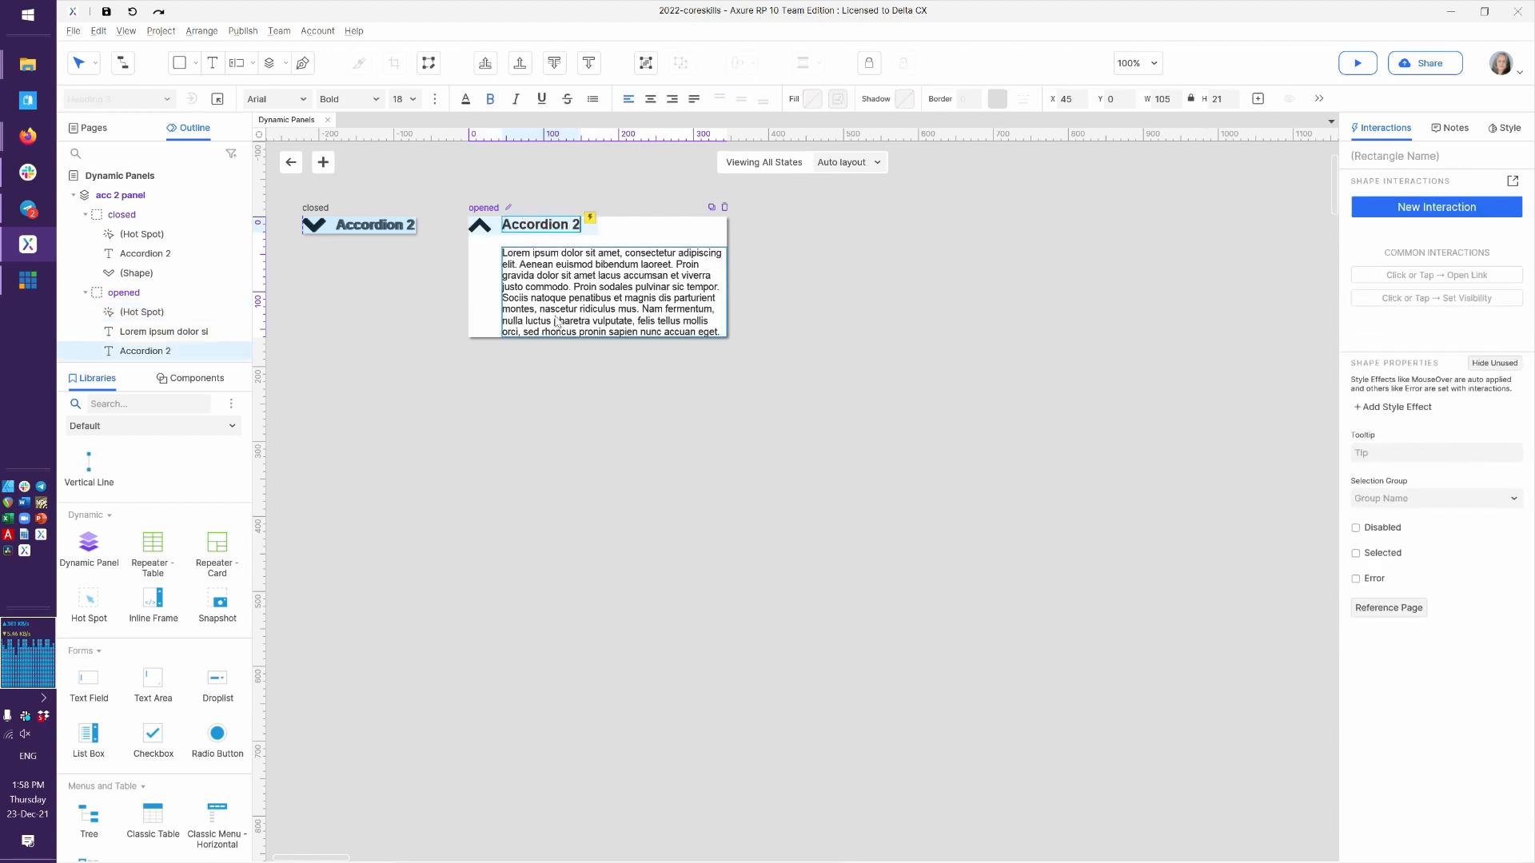
click(596, 385)
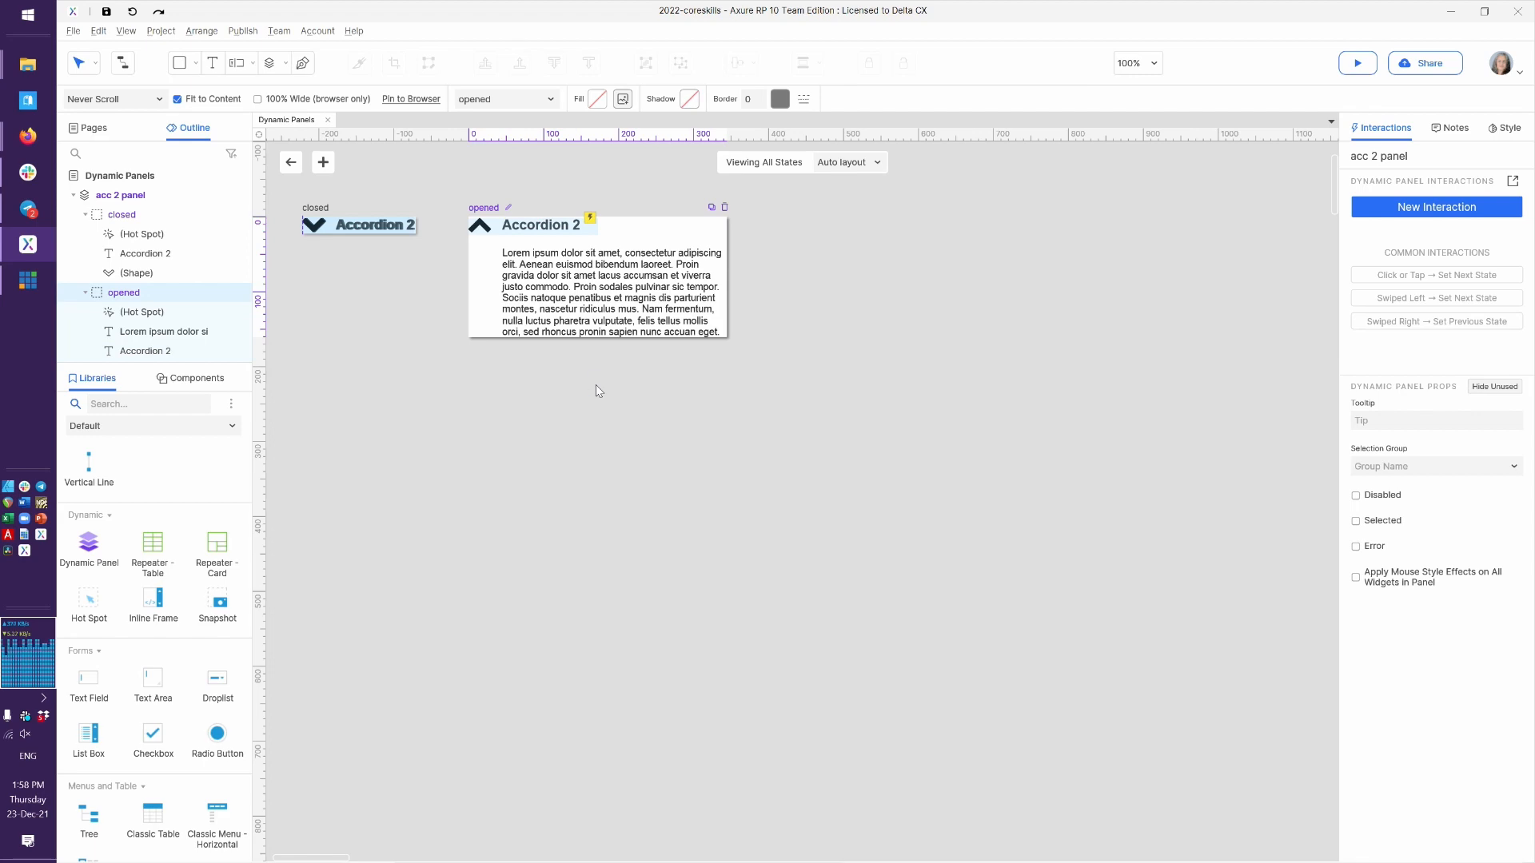
Switch to the browser preview of the Dynamic Panels page, test expanding and collapsing Accordion 2, and expand Accordion 1
key(alt+Tab)
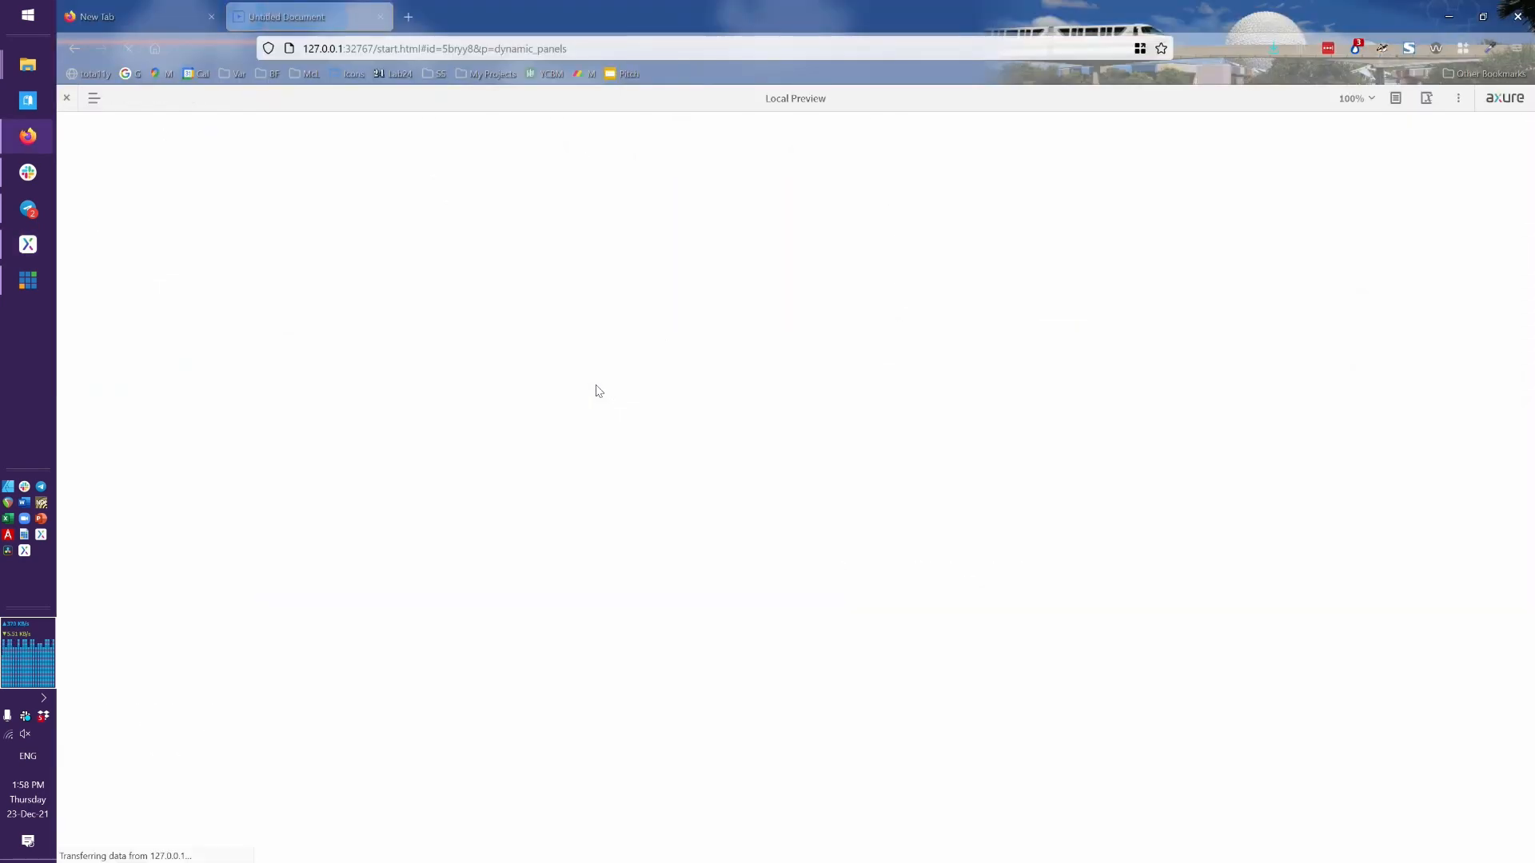
scroll(993, 621, down, 5)
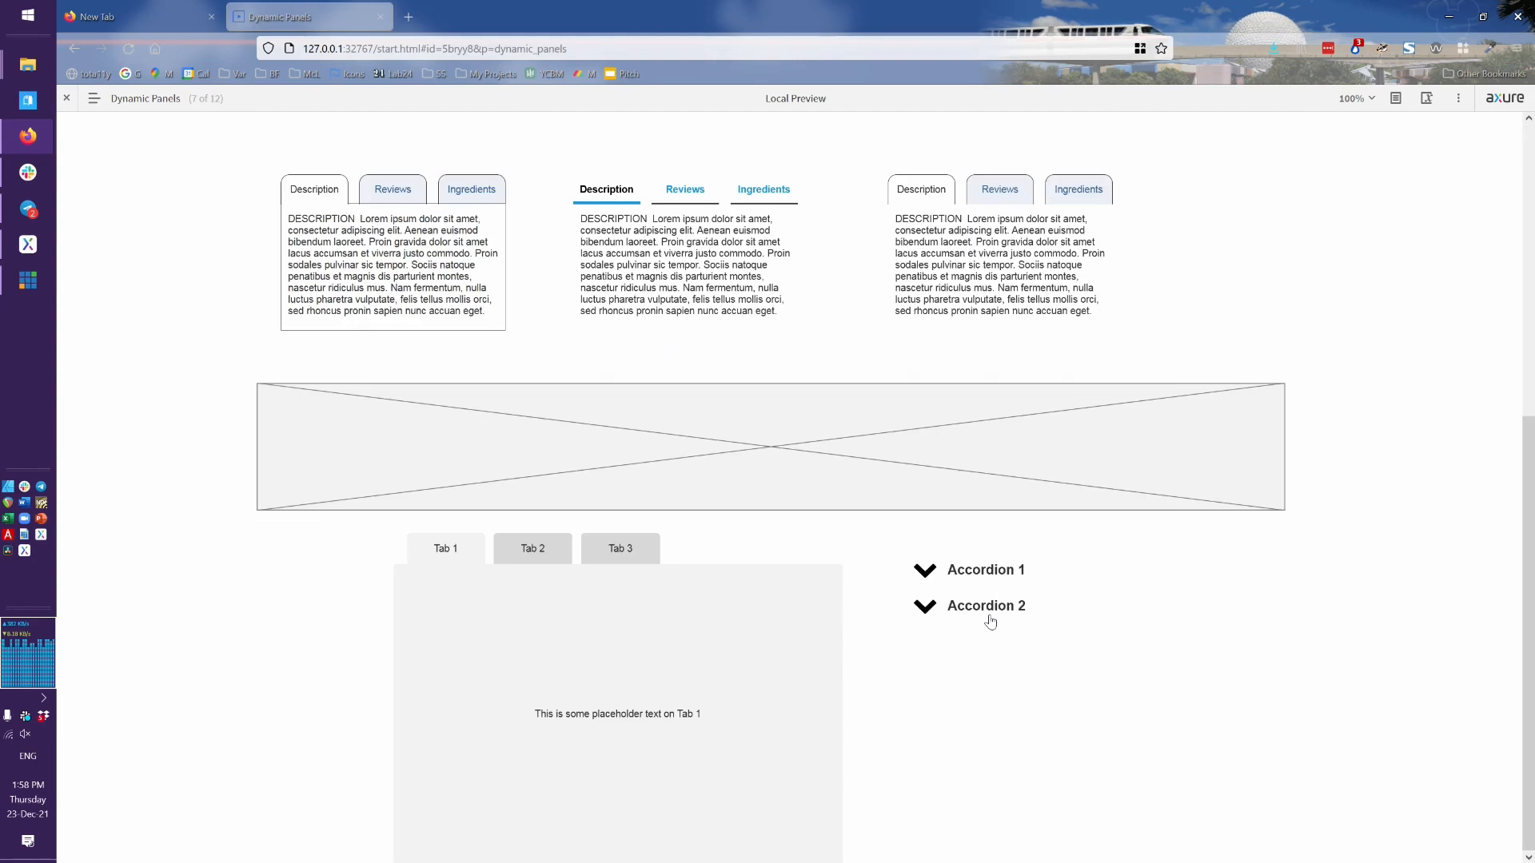
click(982, 620)
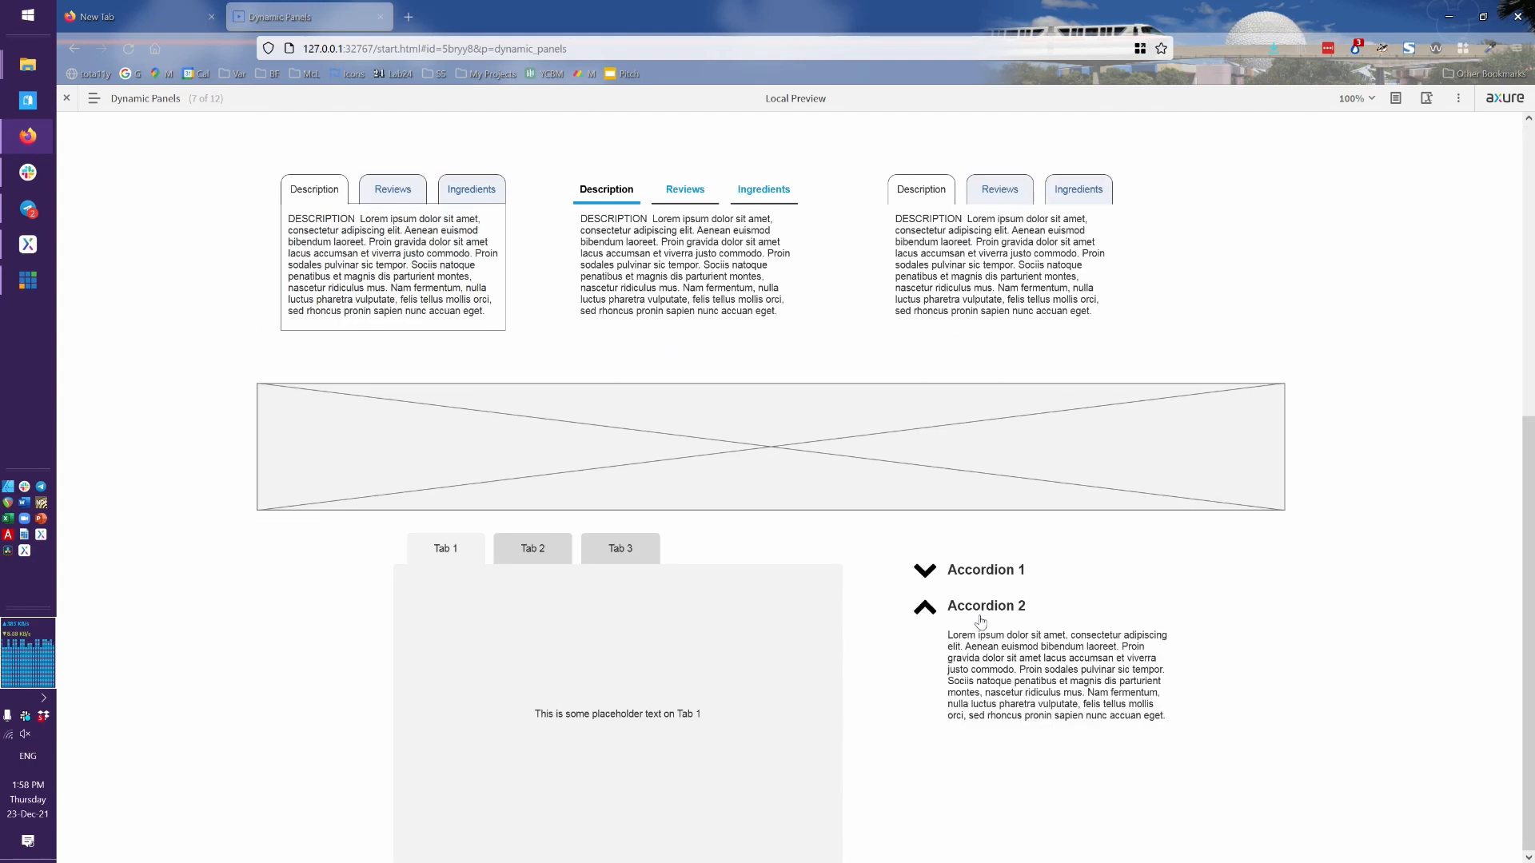
click(982, 621)
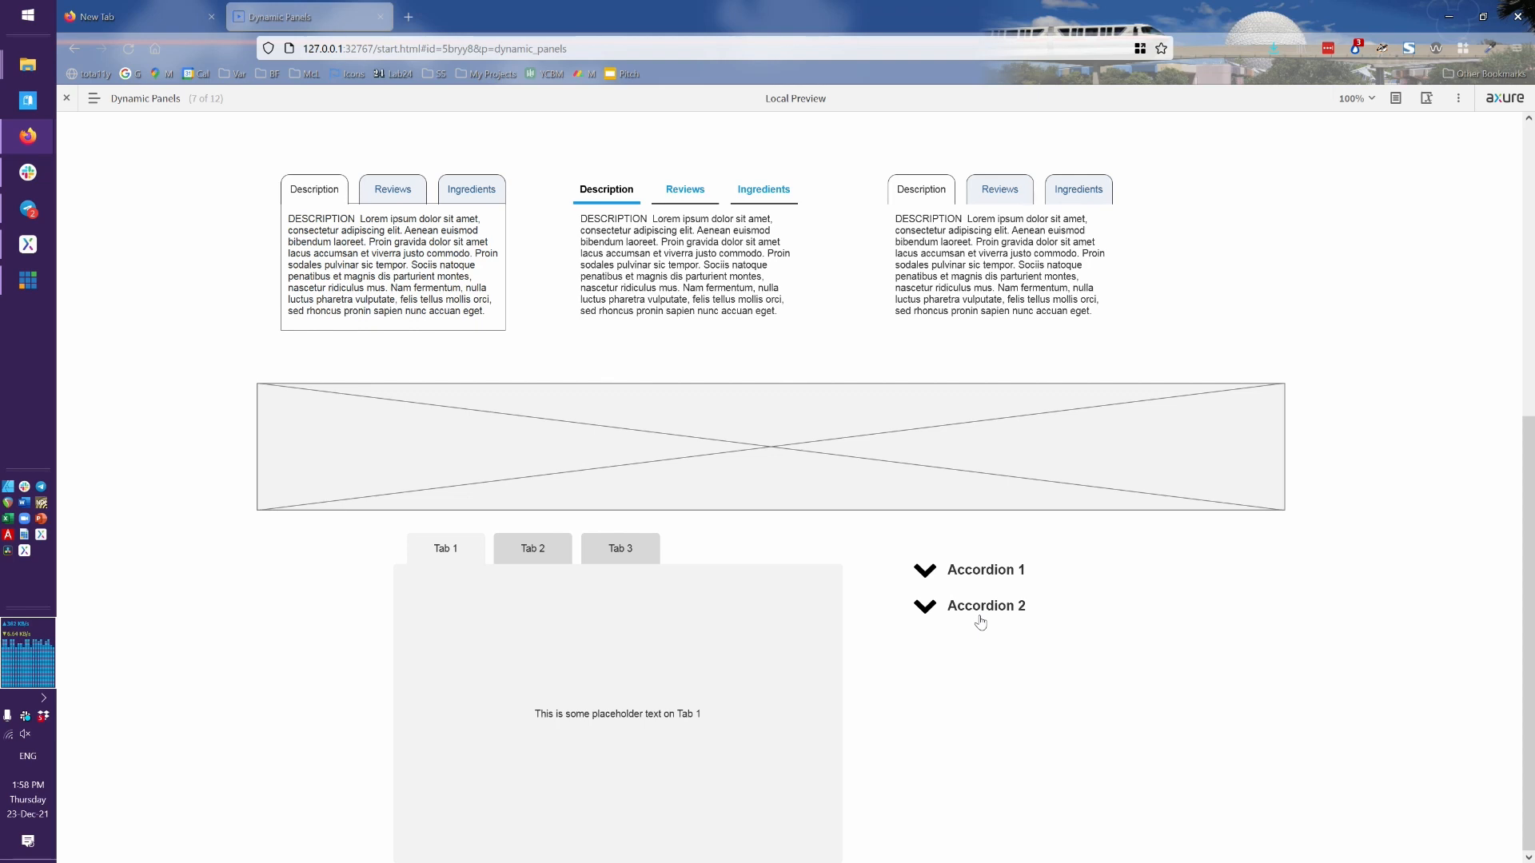
click(965, 575)
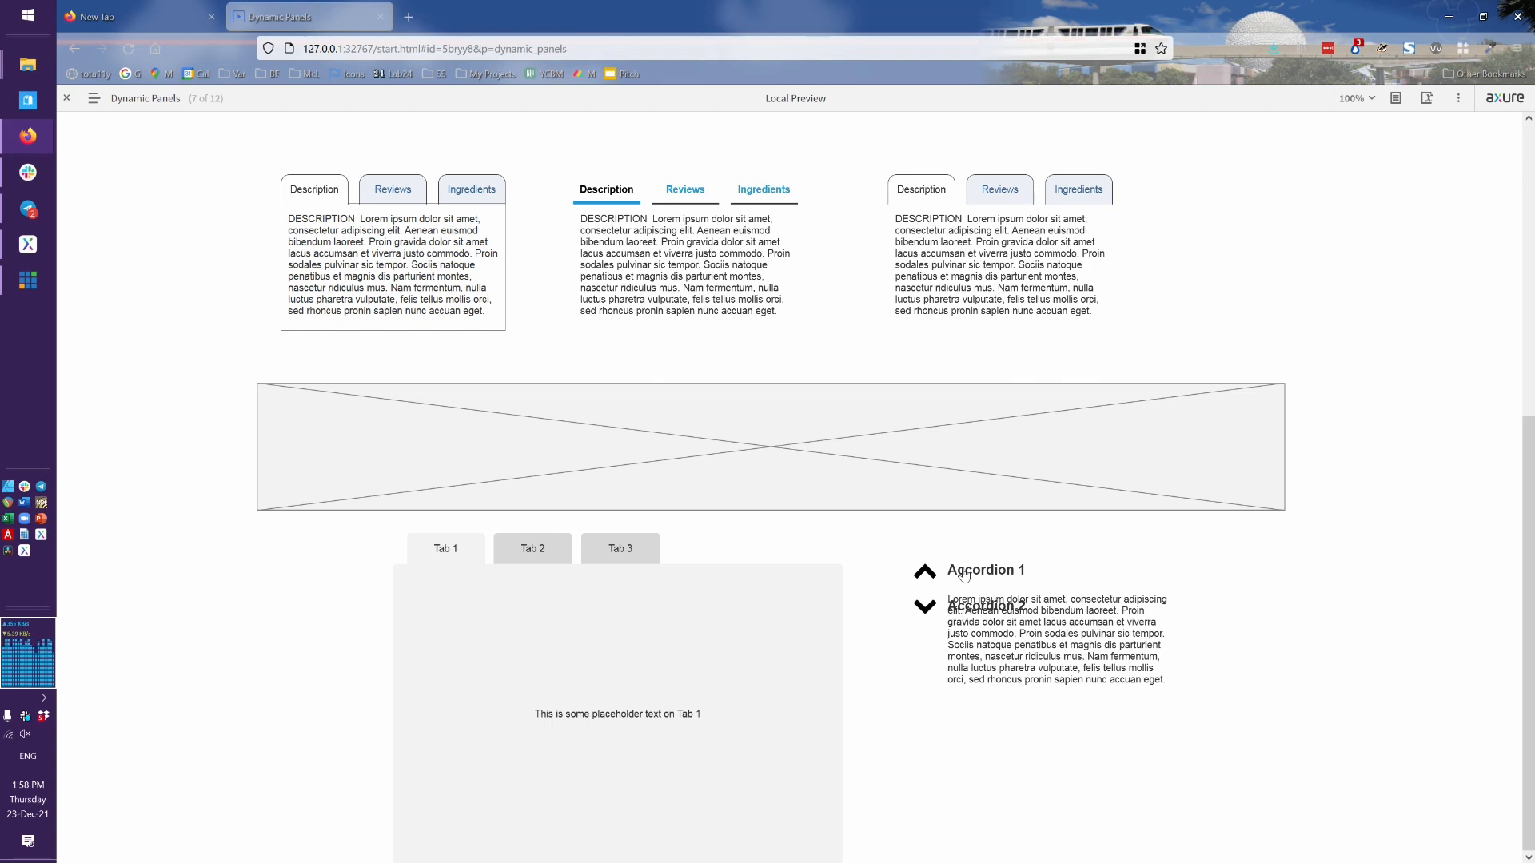
Collapse Accordion 1 in the preview, then switch back to Axure RP and view all states of acc 1 panel
click(965, 574)
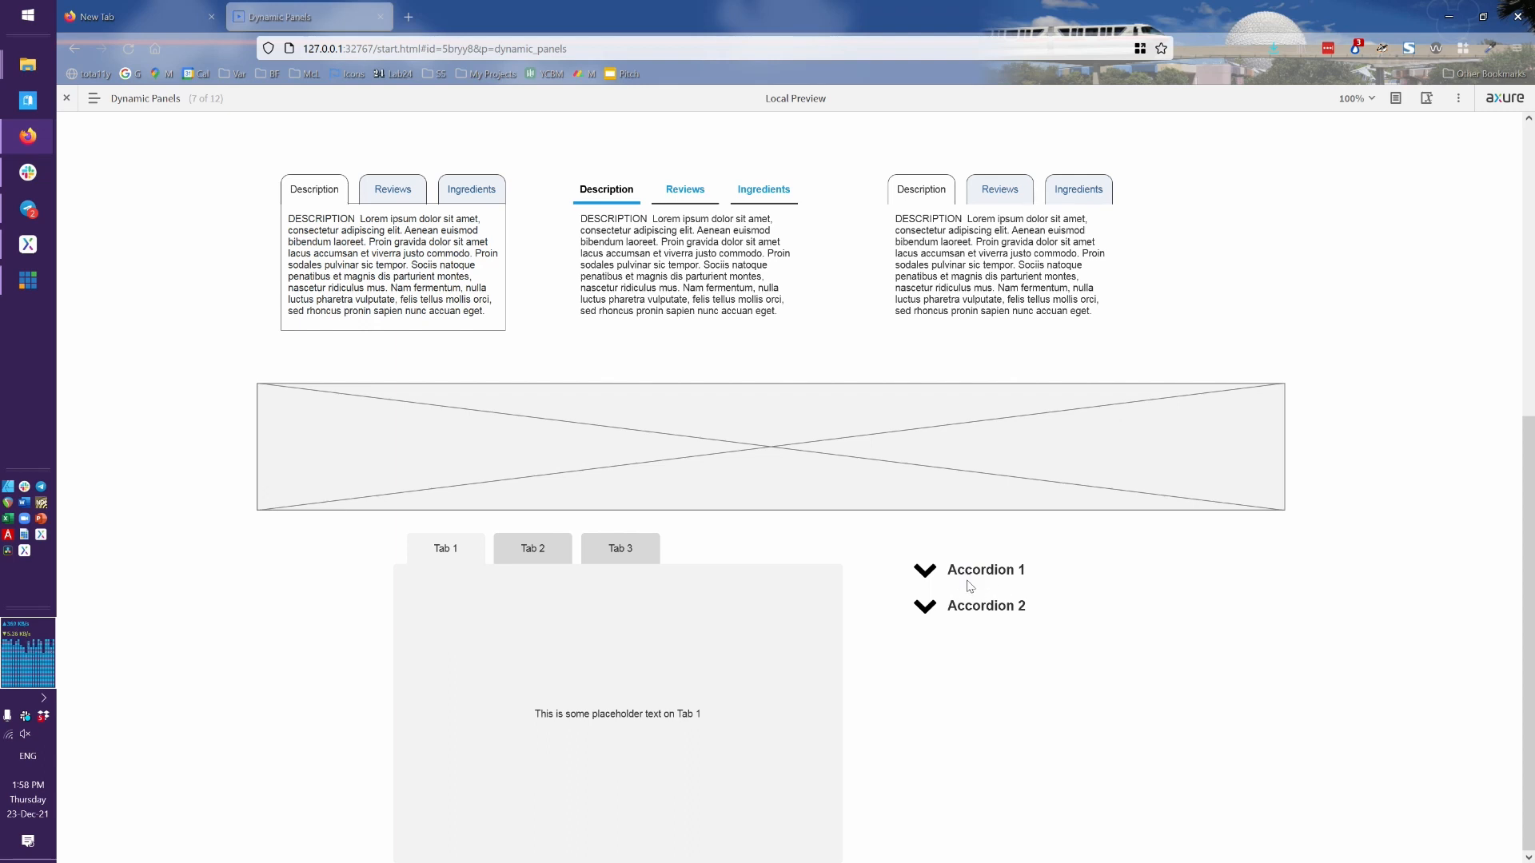
key(alt+Tab)
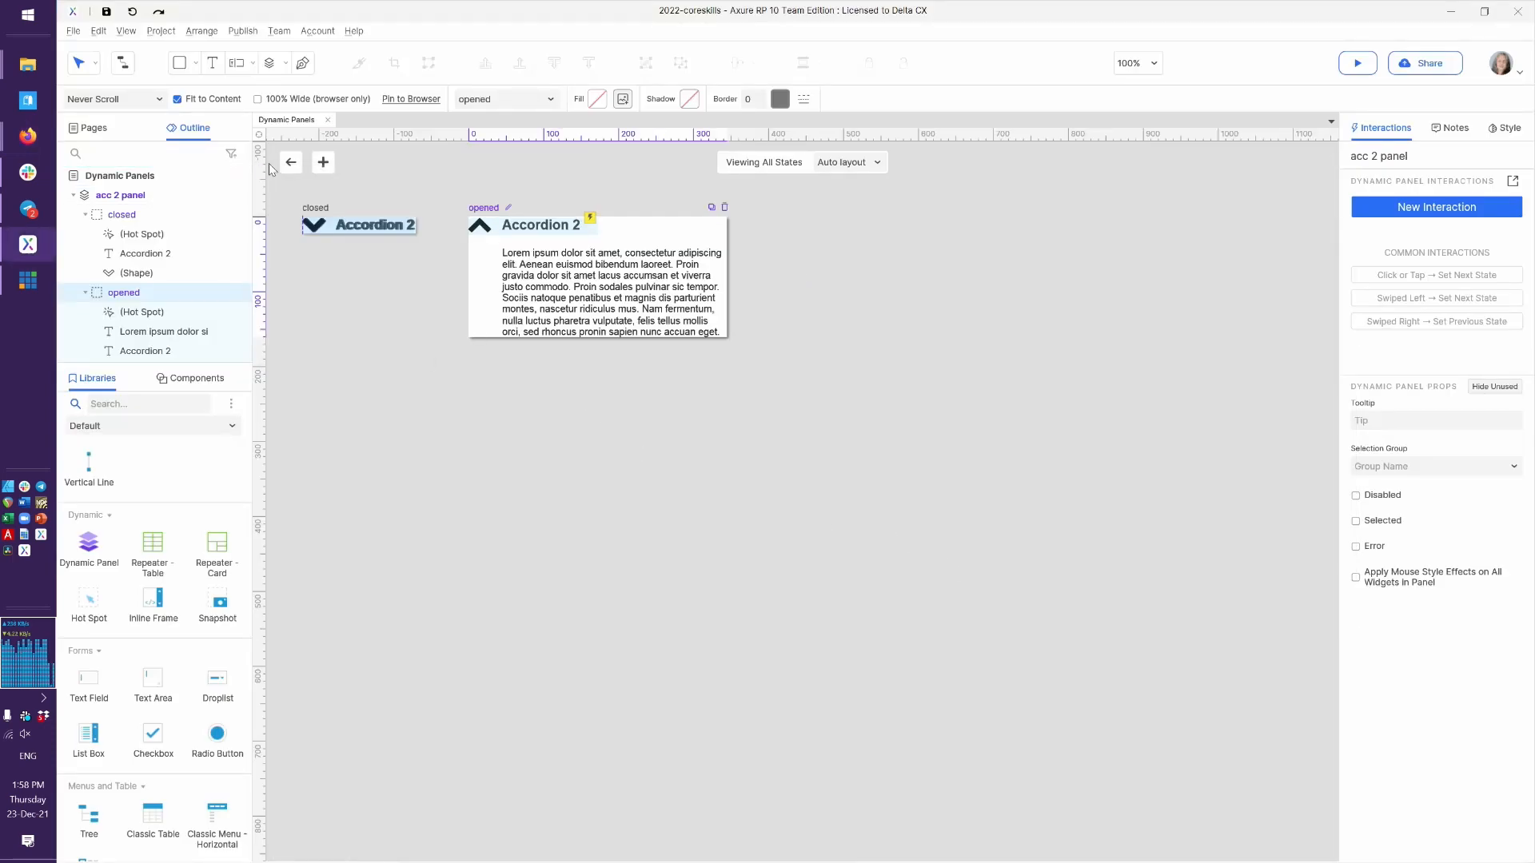
click(291, 164)
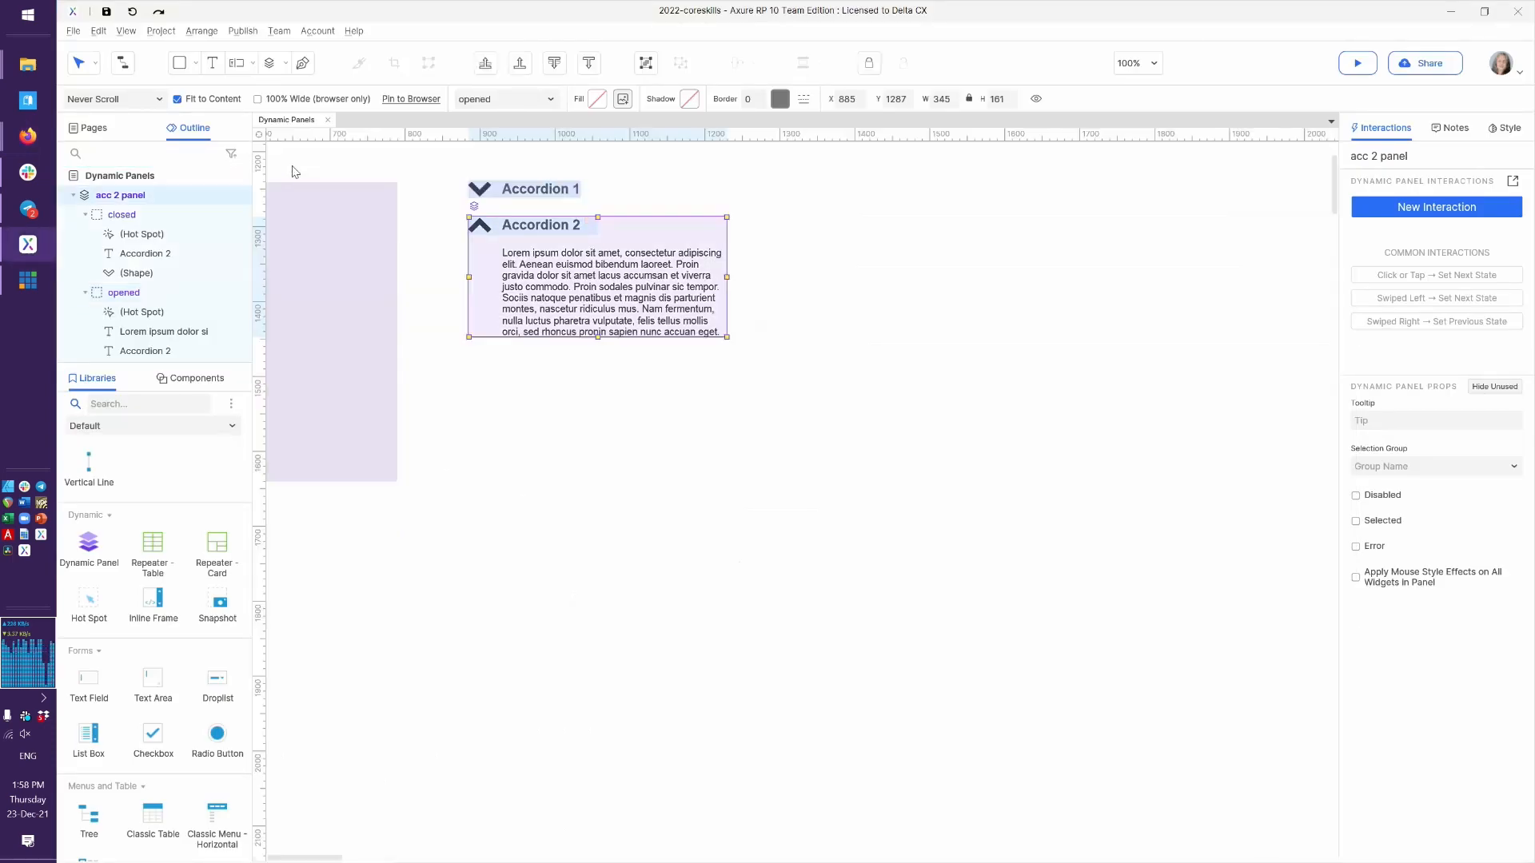
click(511, 352)
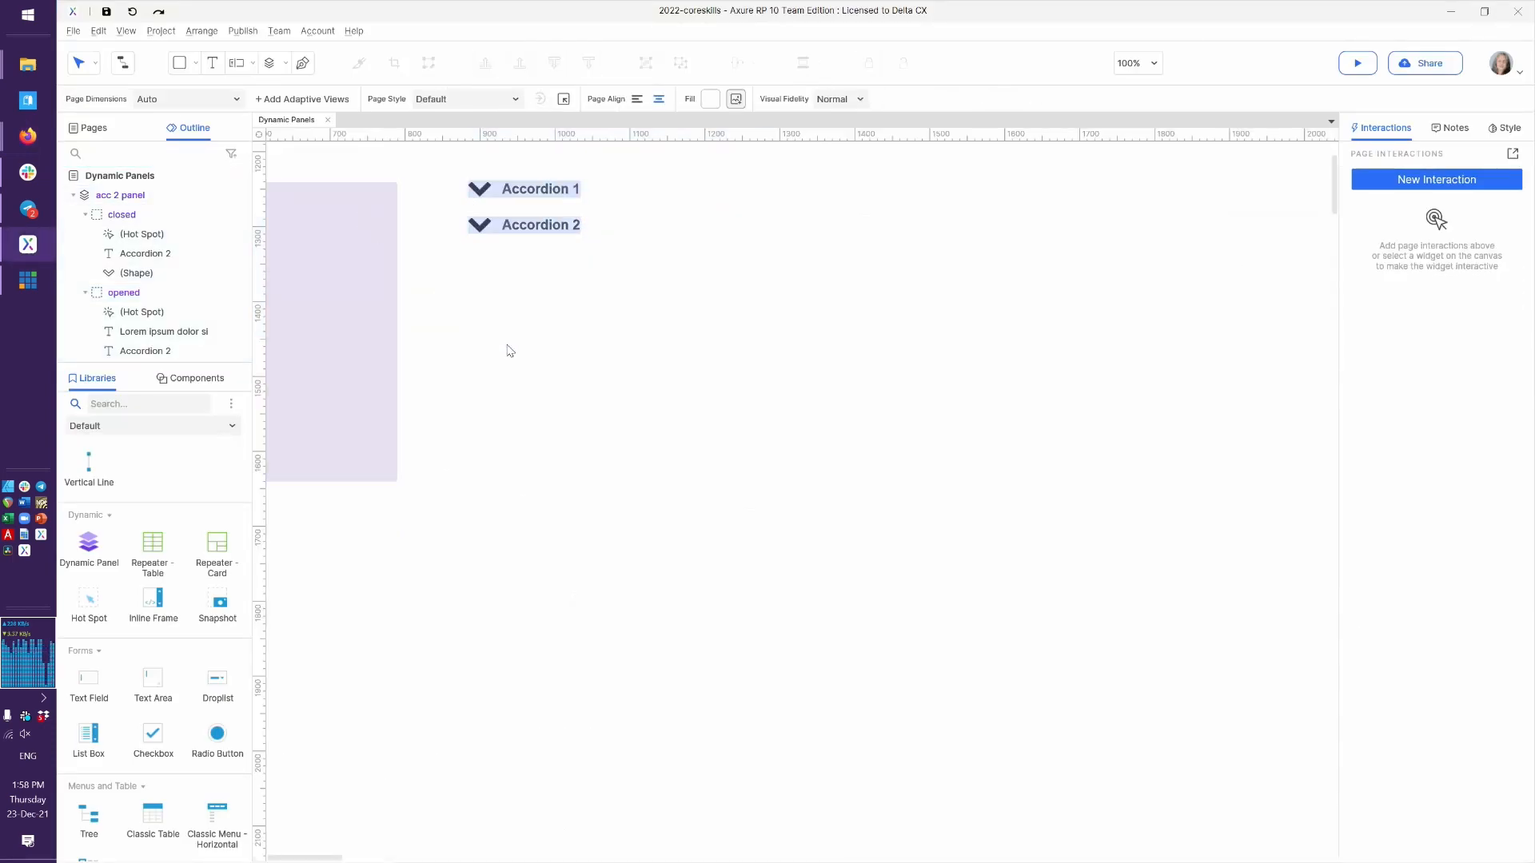
double_click(539, 200)
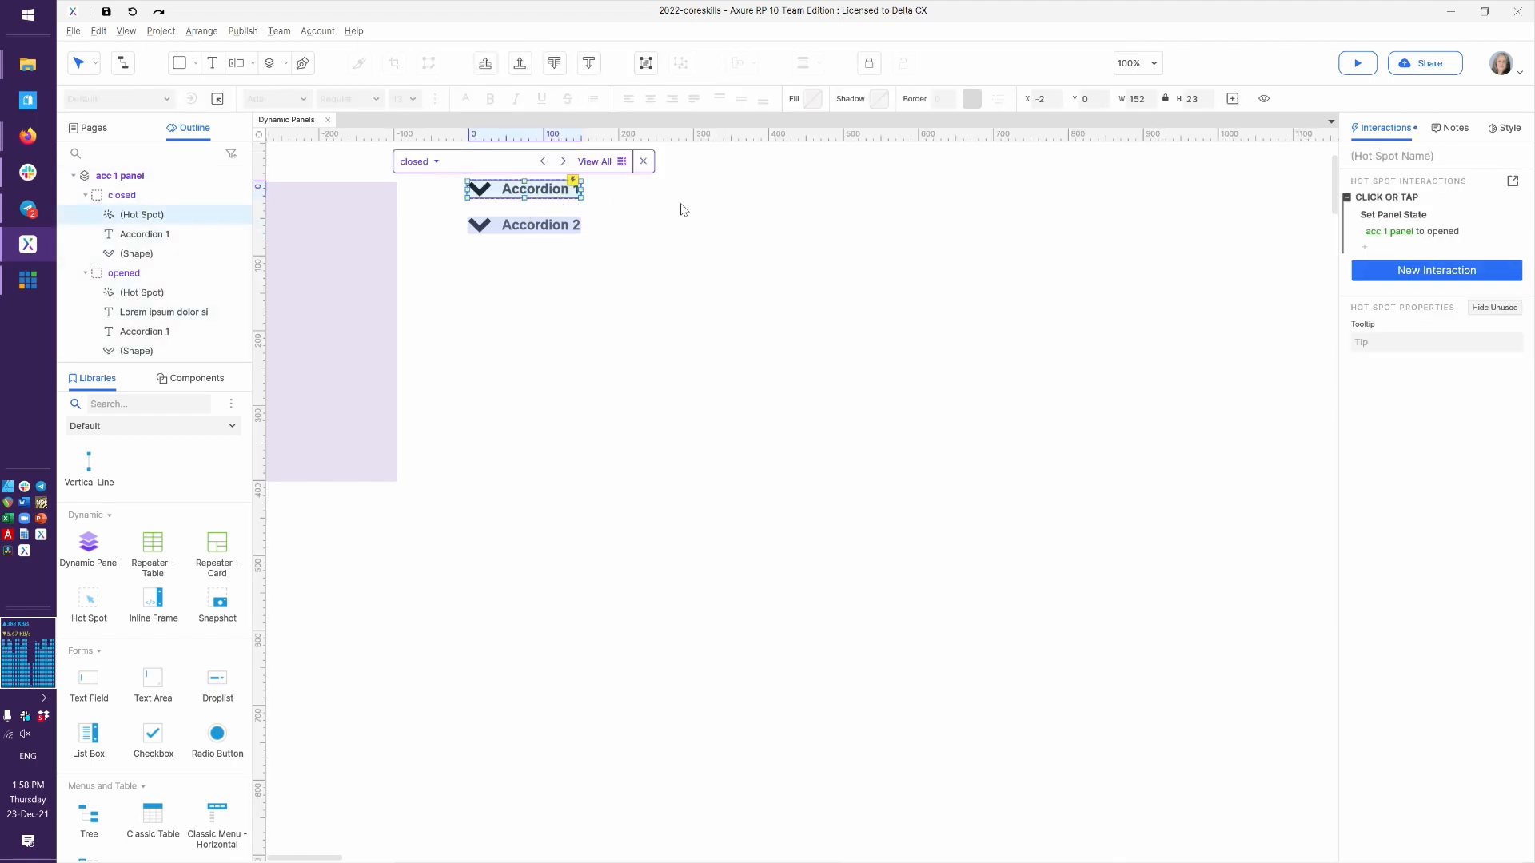
click(598, 165)
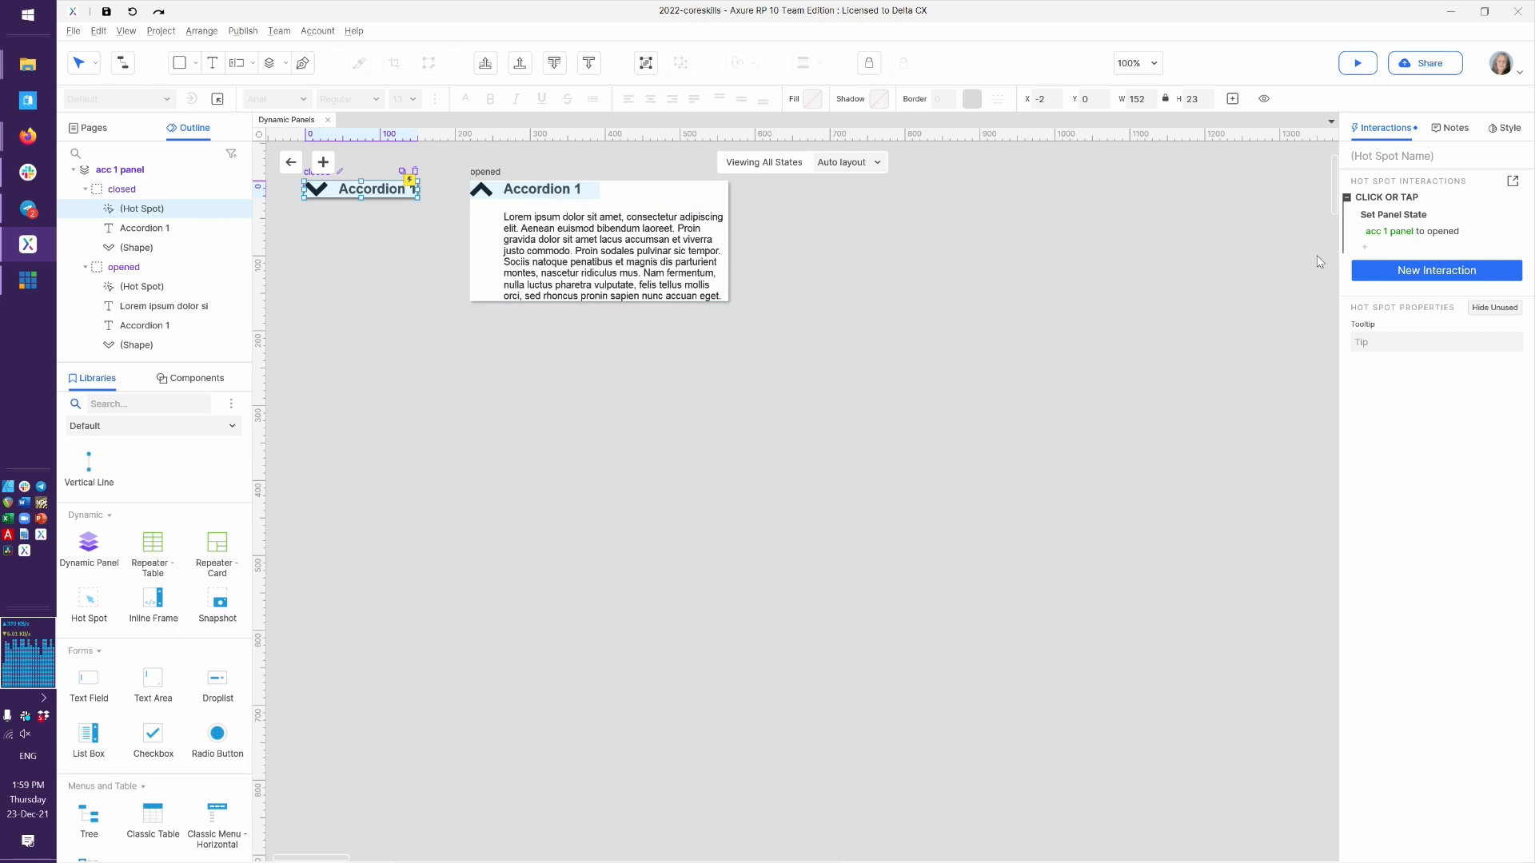
Set the closed state's hot spot action on acc 1 panel to Push / Pull widgets below, leaving the push/pull animation at none
click(1433, 234)
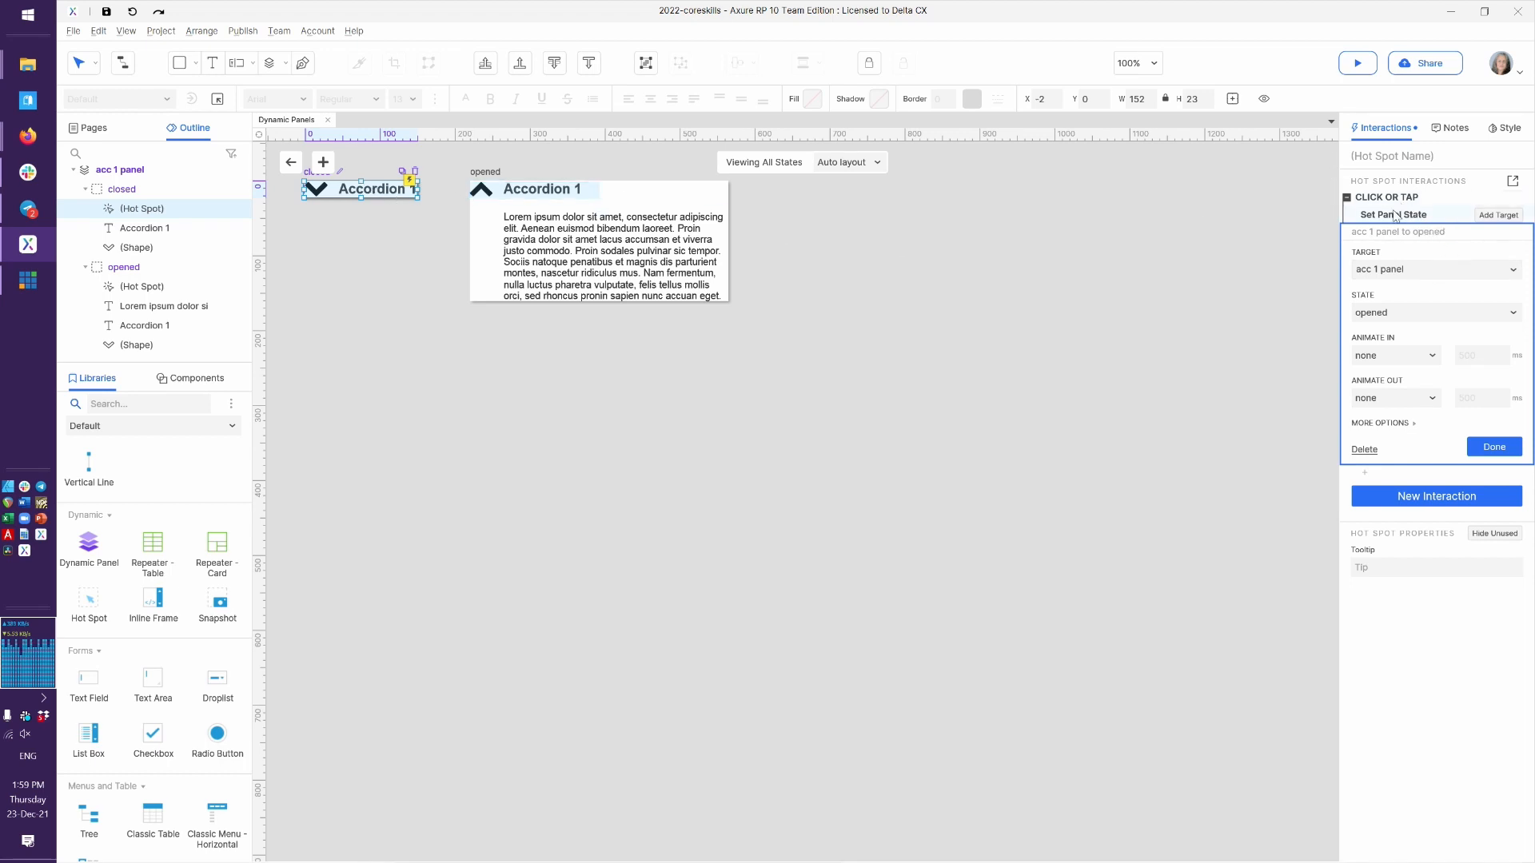
click(1392, 426)
click(1409, 484)
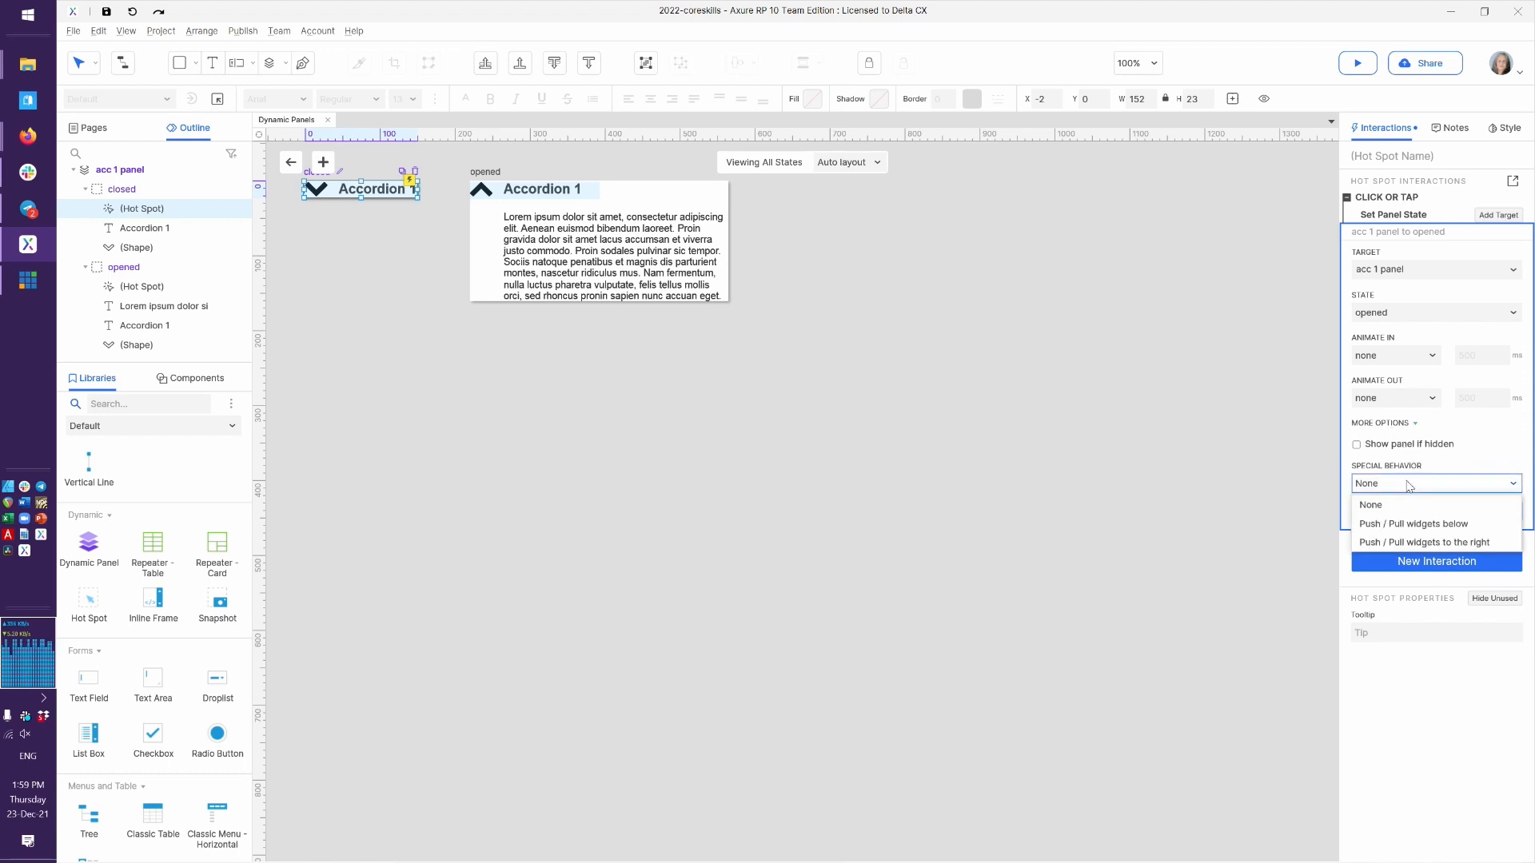
click(1413, 523)
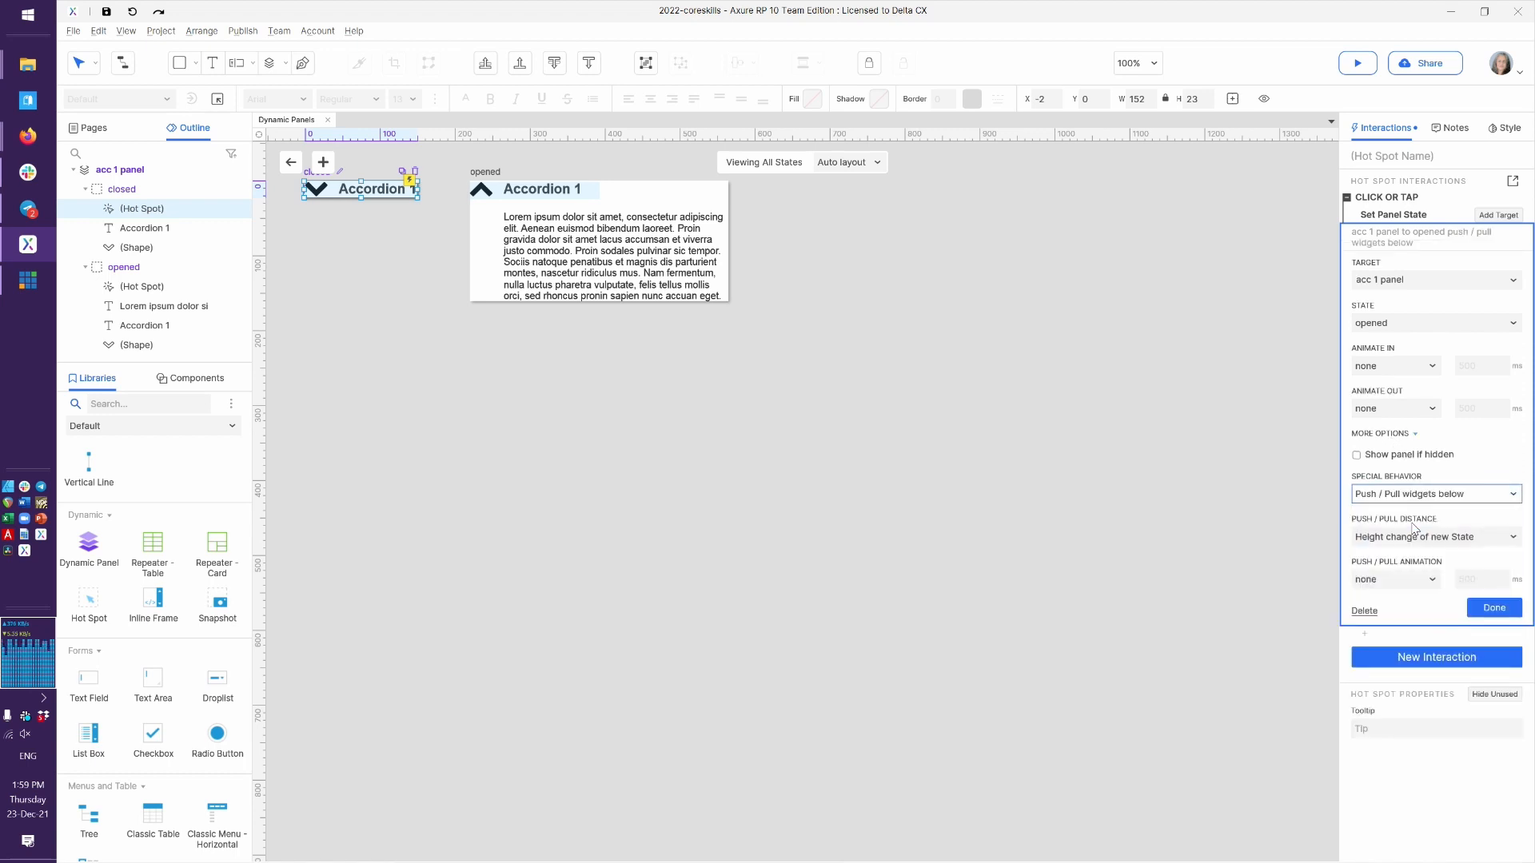
click(1437, 584)
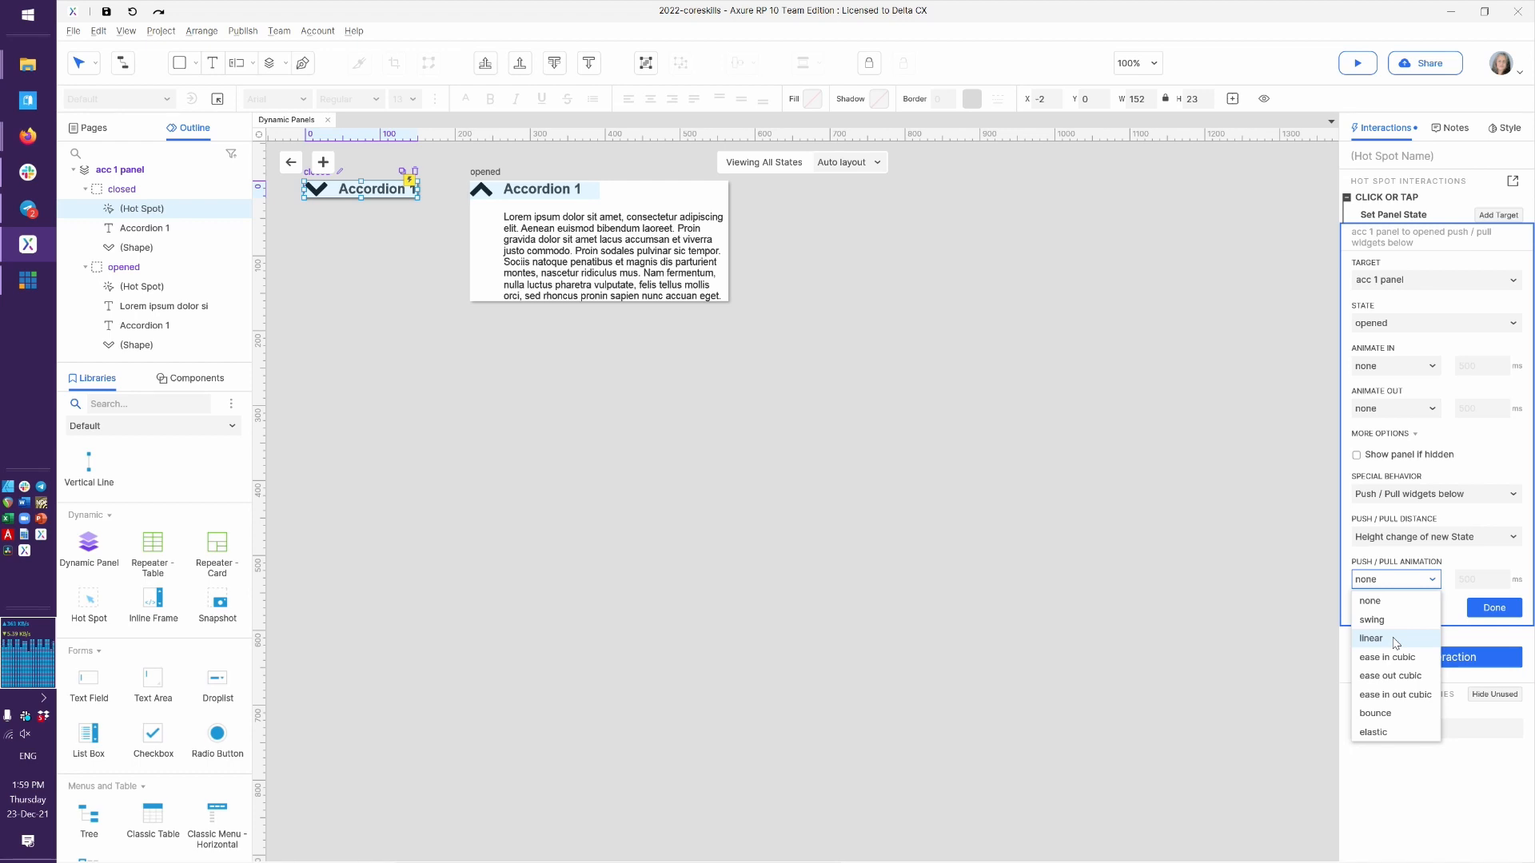
click(1450, 573)
click(1492, 608)
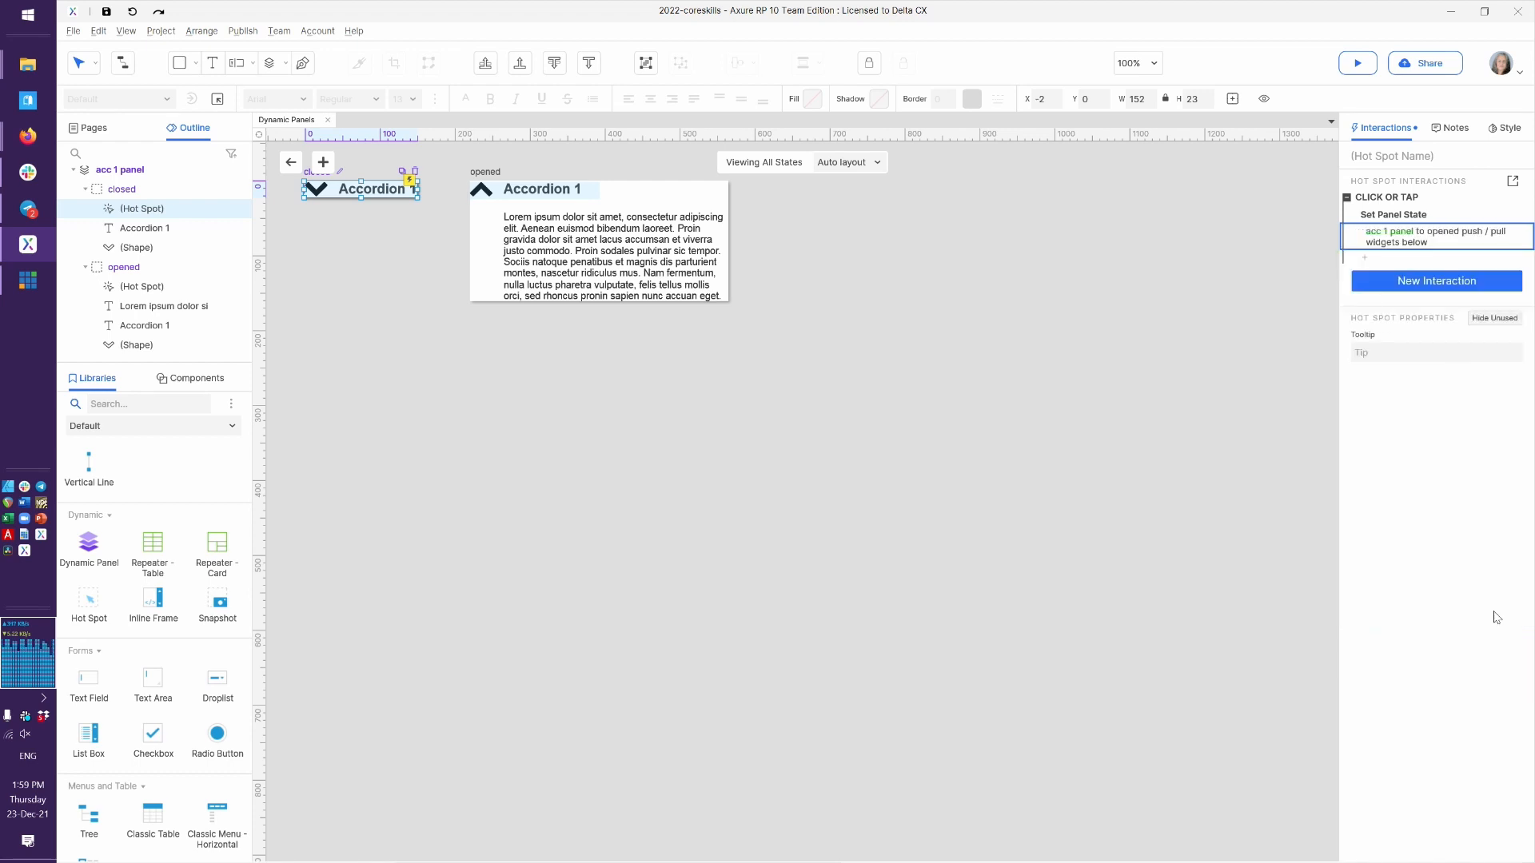
Switch to the Firefox preview, reload the Dynamic Panels page and expand Accordion 1
key(alt+Tab)
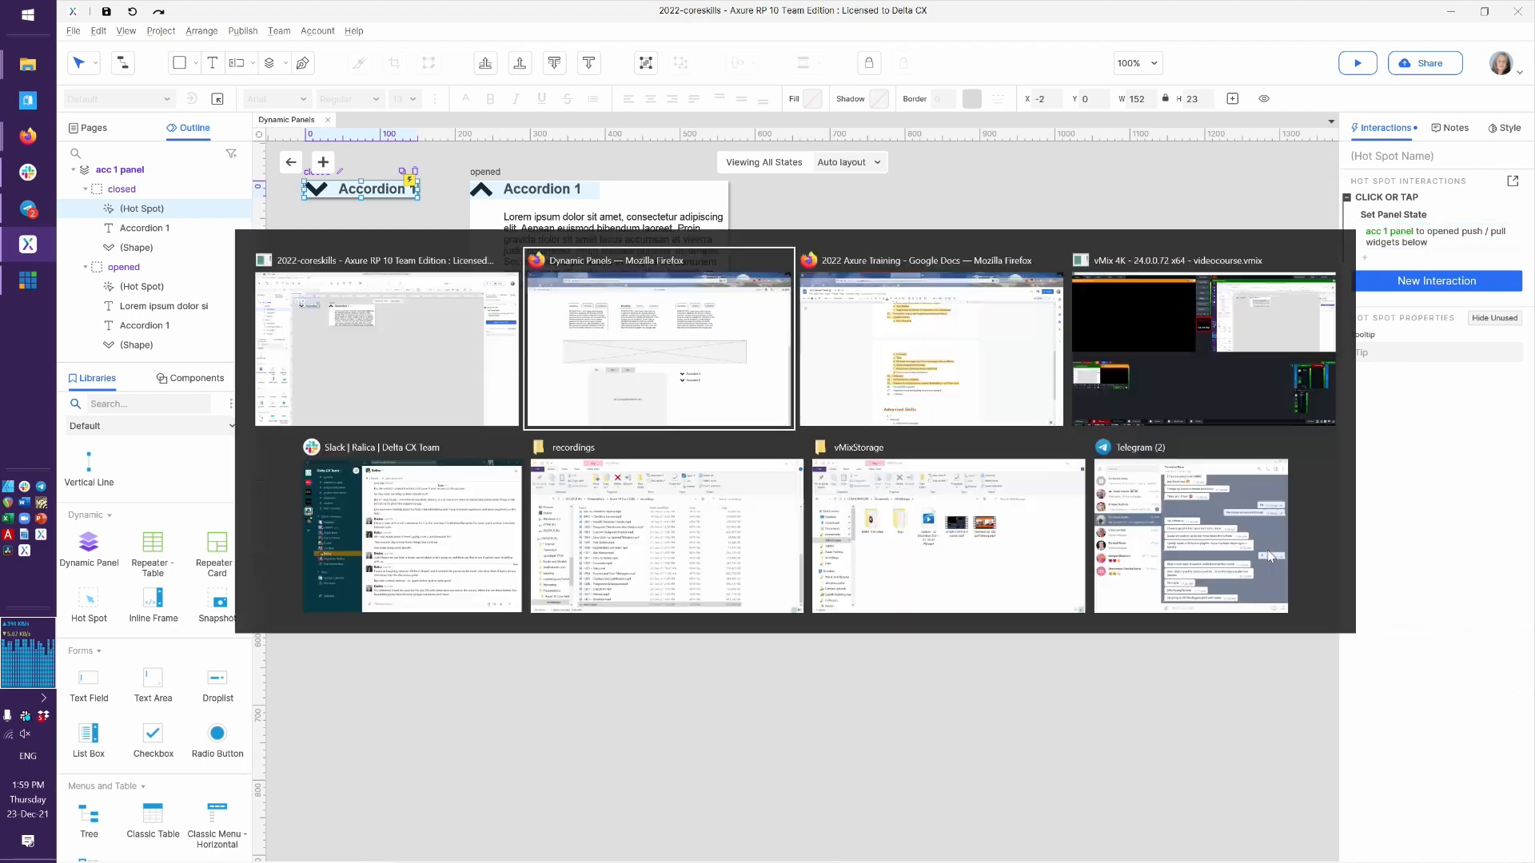
key(F5)
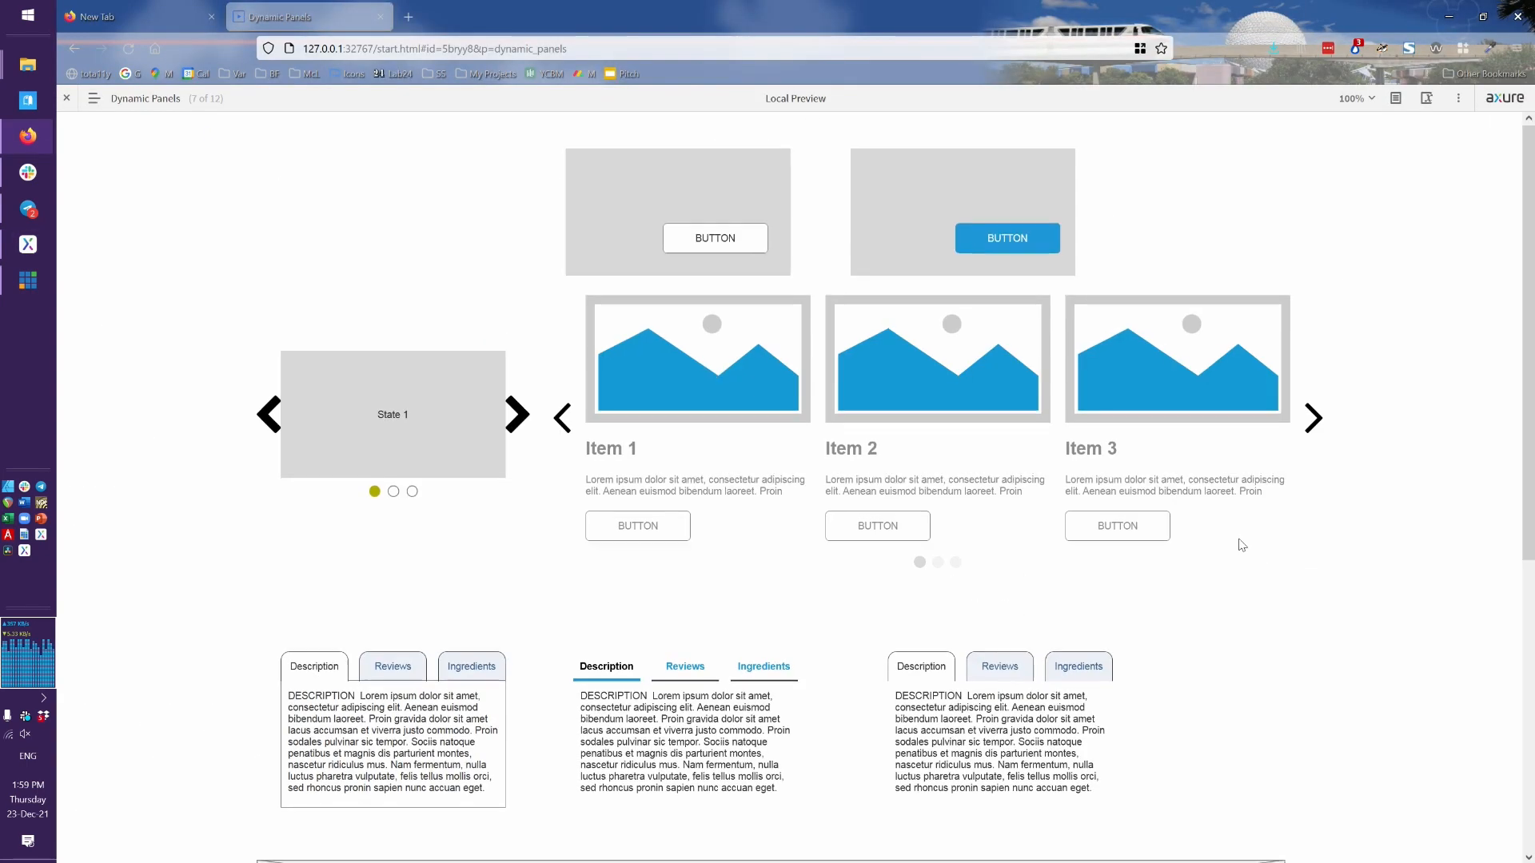
scroll(1240, 542, down, 6)
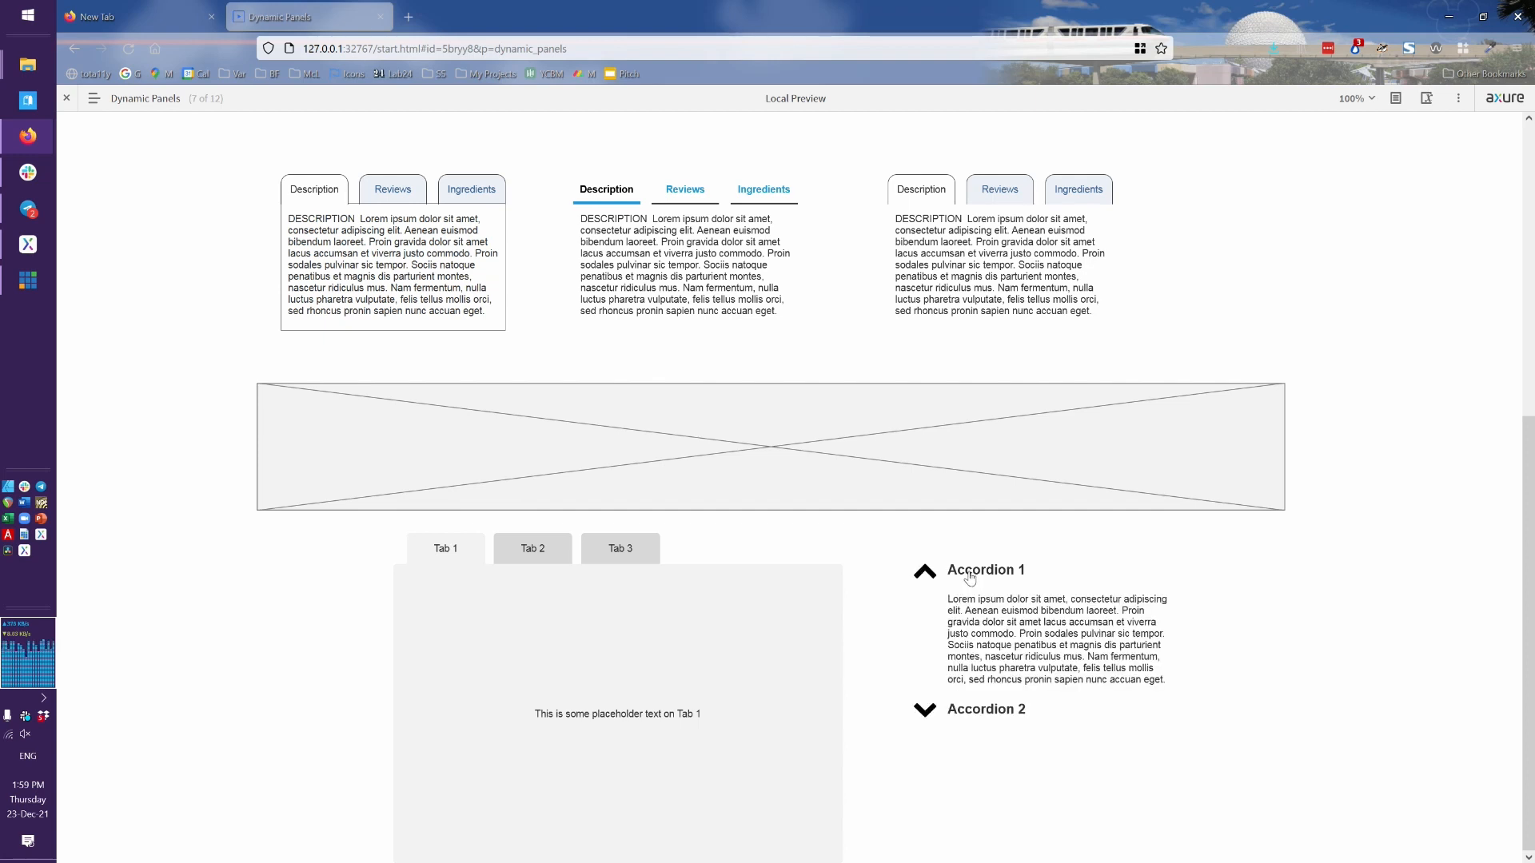
Switch back to Axure RP and extend the paragraph text box in acc 1 panel's opened state downward to a height of 150
key(alt+Tab)
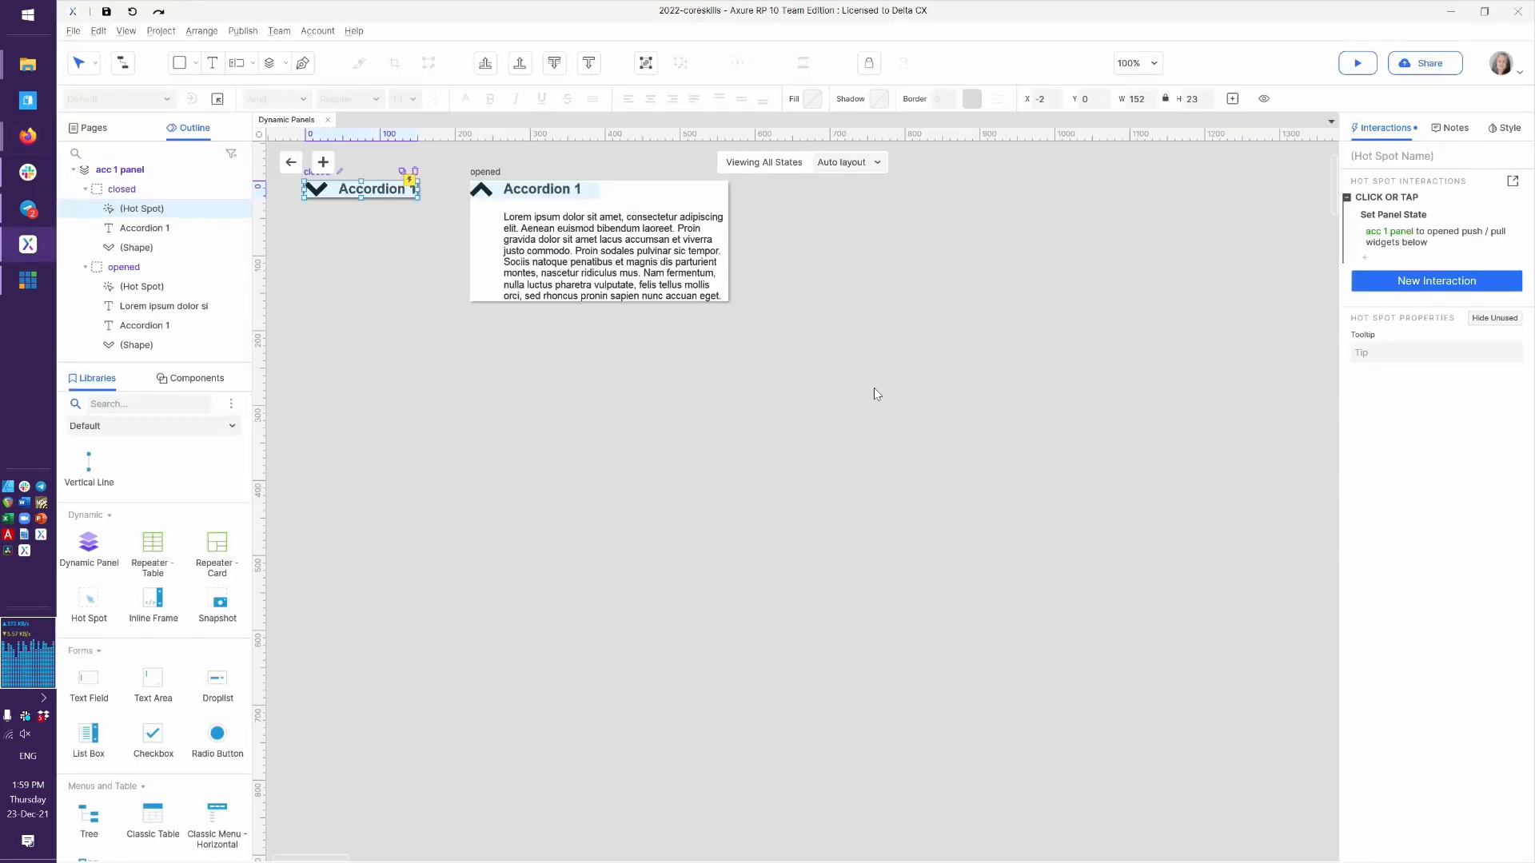
click(610, 270)
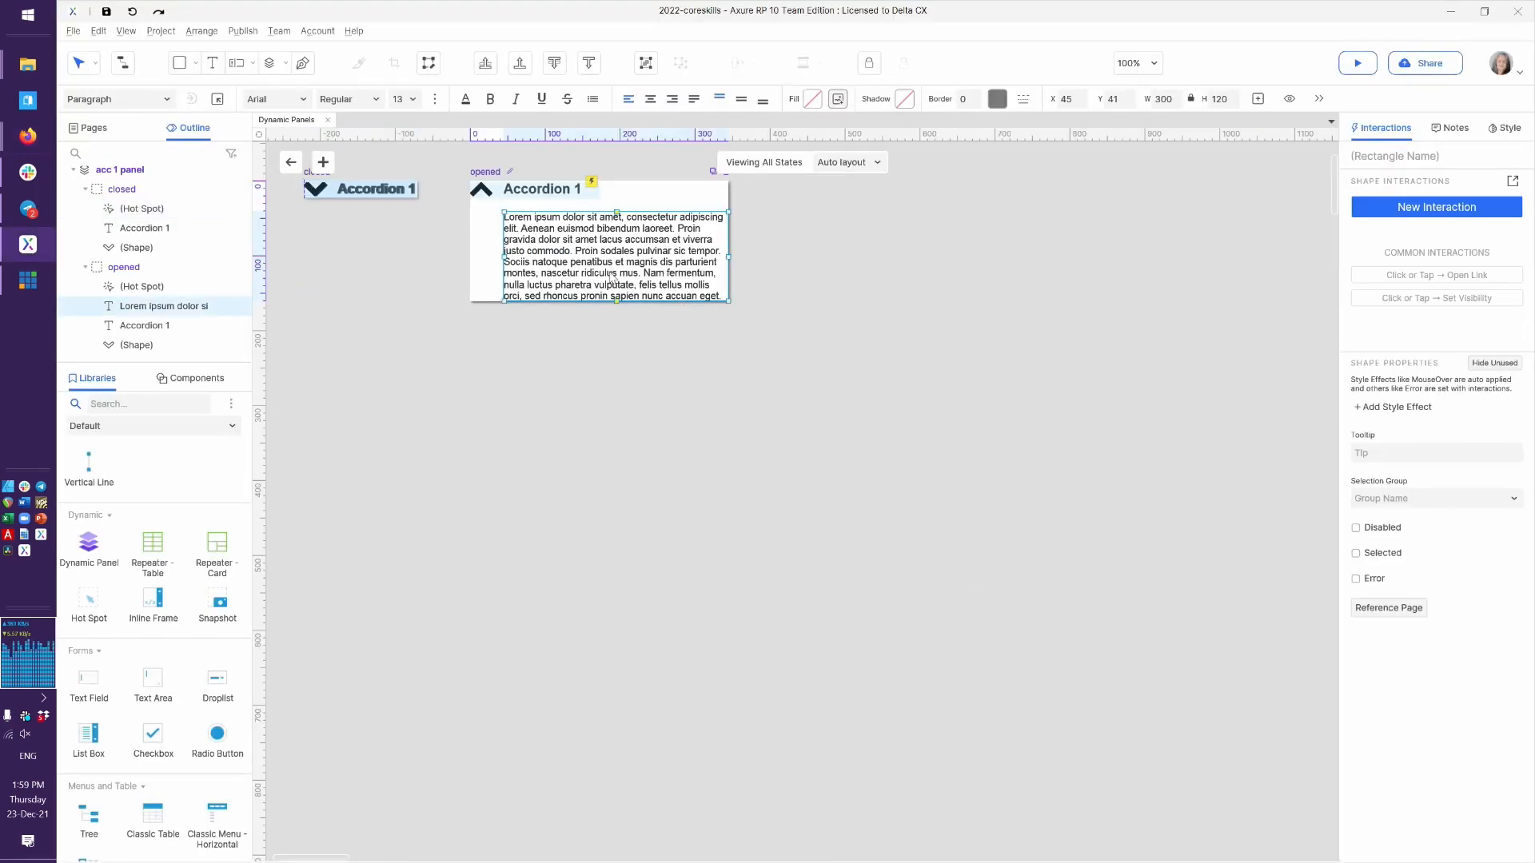
drag(615, 301, 617, 322)
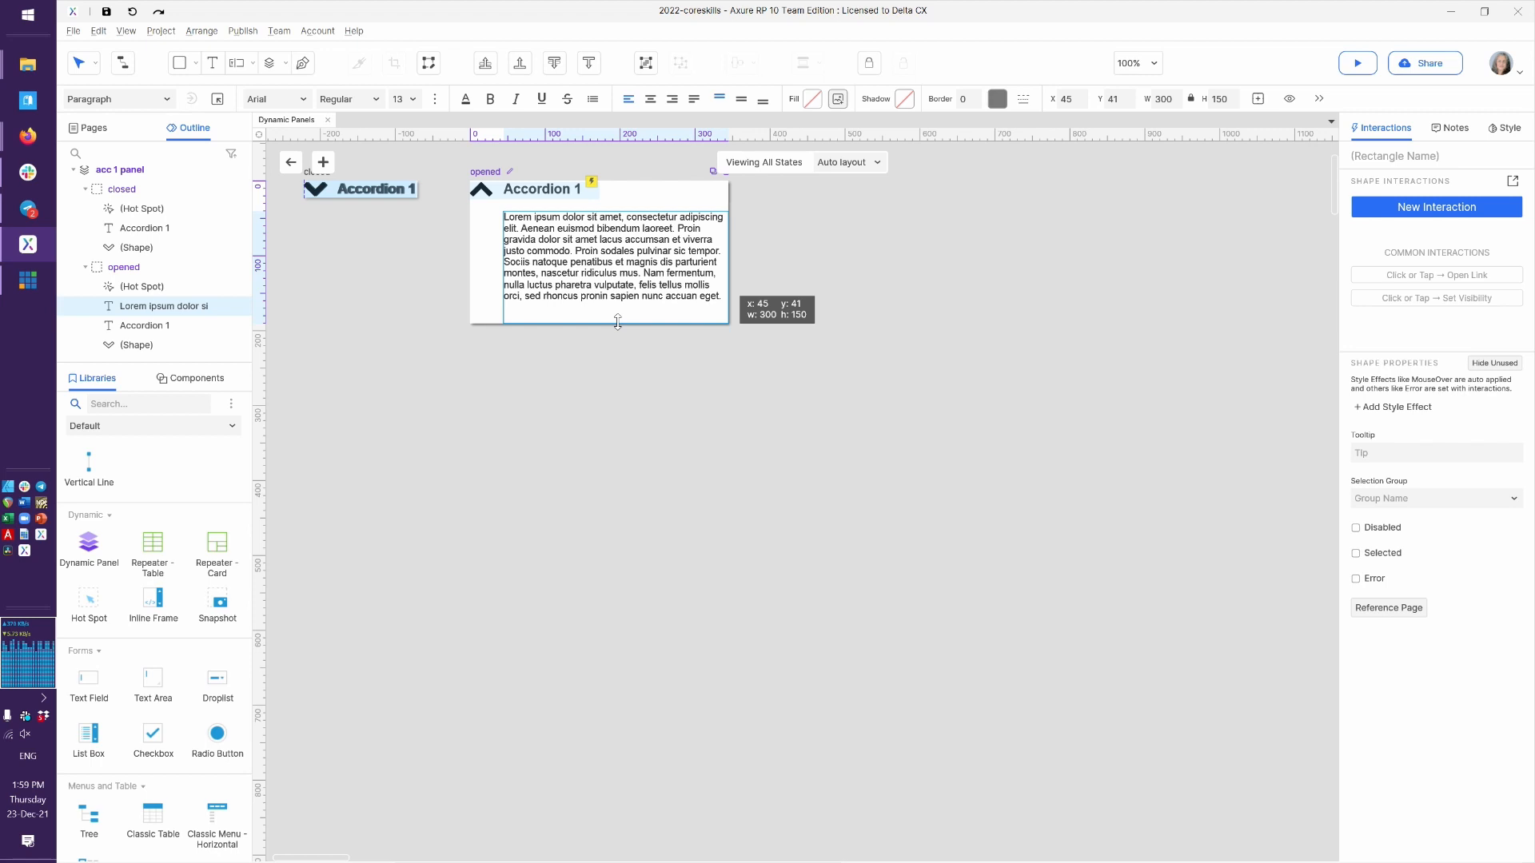
drag(618, 323, 618, 322)
click(644, 392)
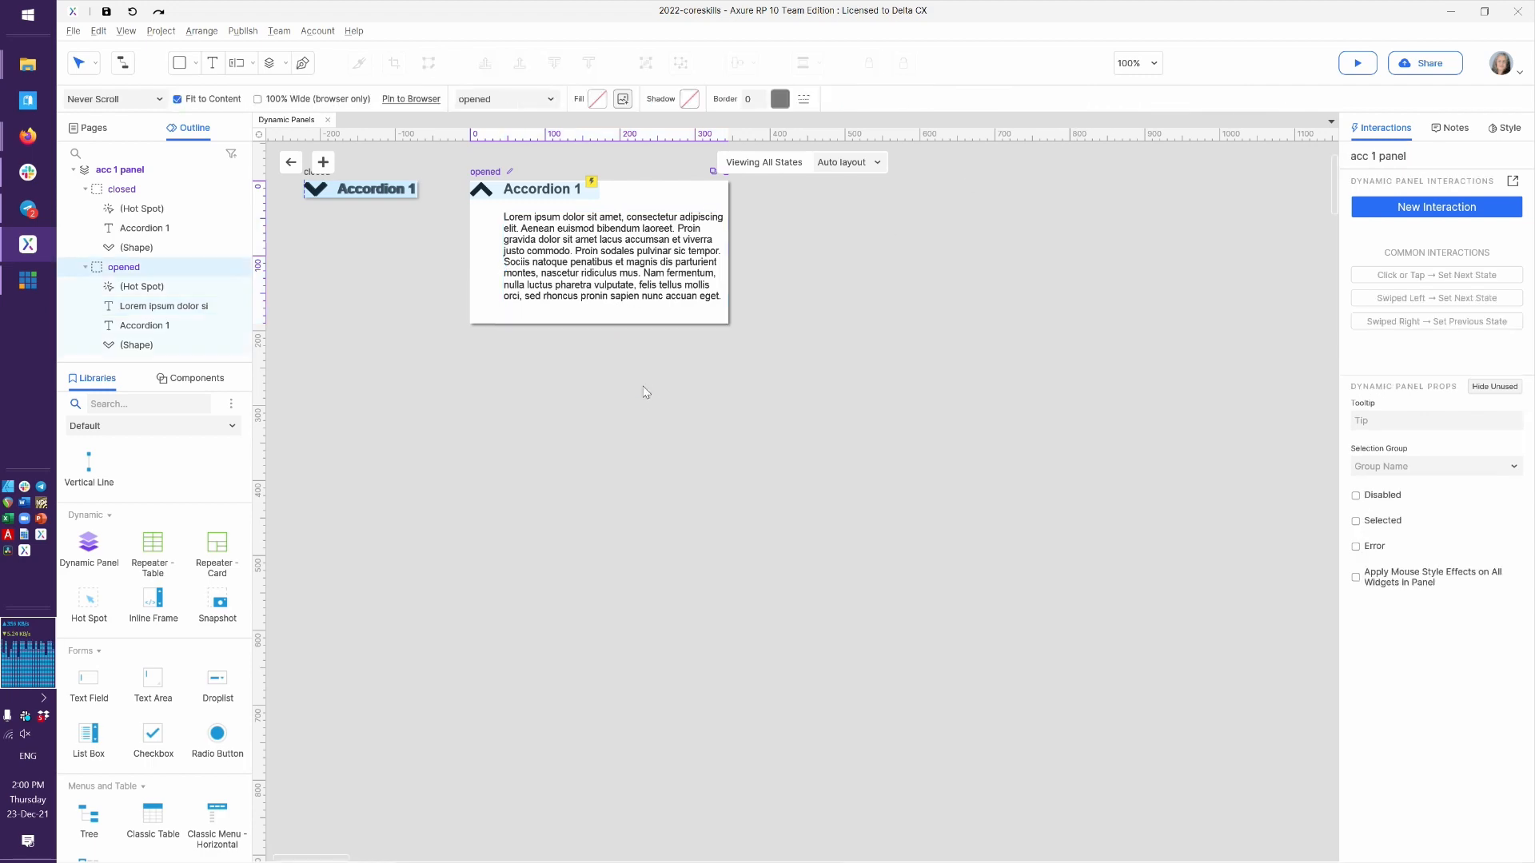
Preview the page in the browser, expand Accordion 2 and Accordion 1, and collapse Accordion 1 again
key(ctrl+period)
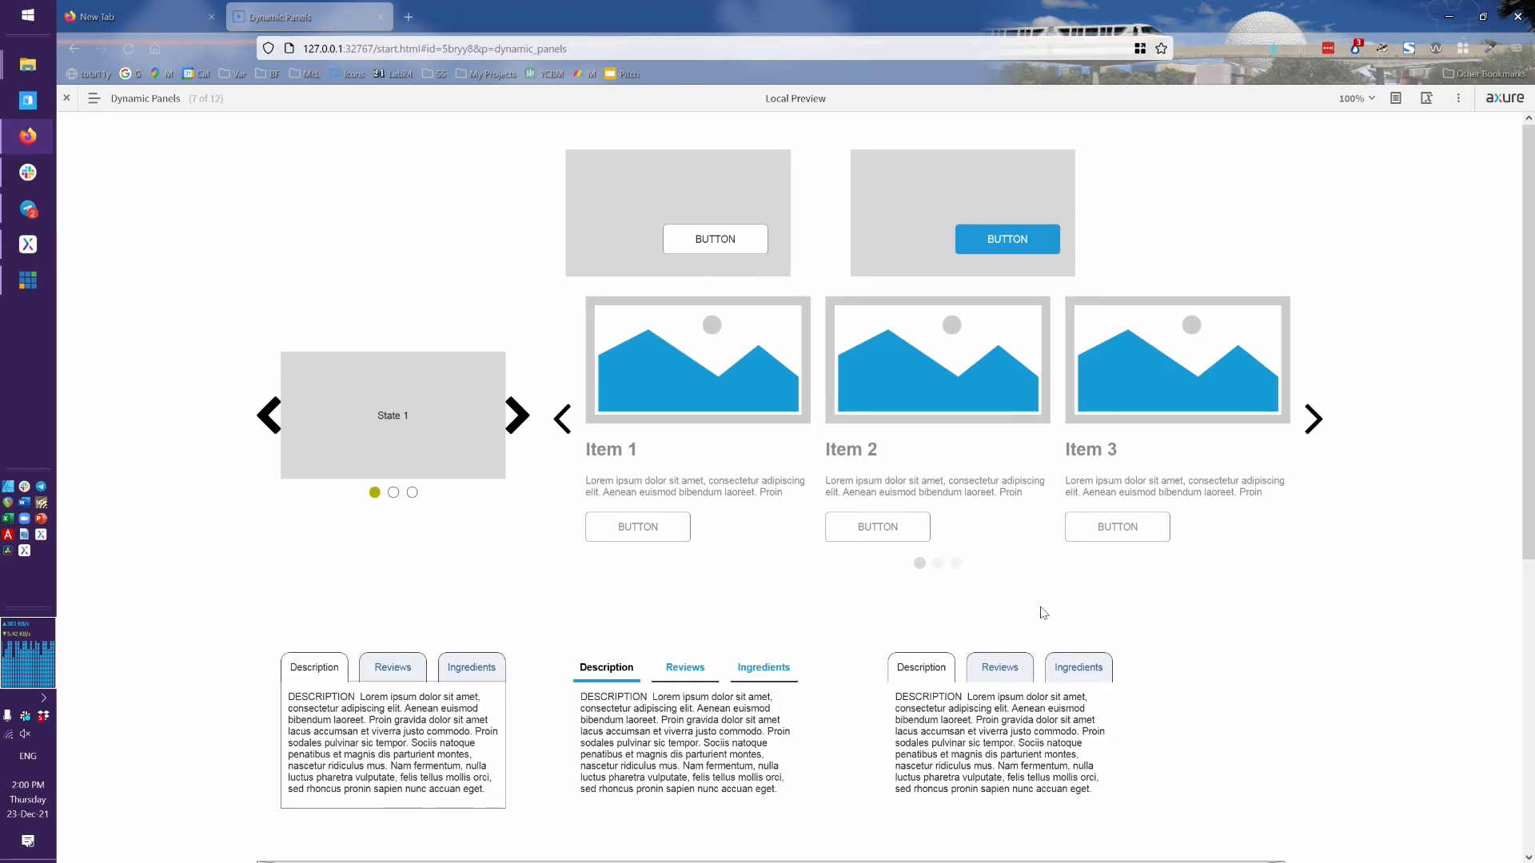
scroll(1006, 671, down, 6)
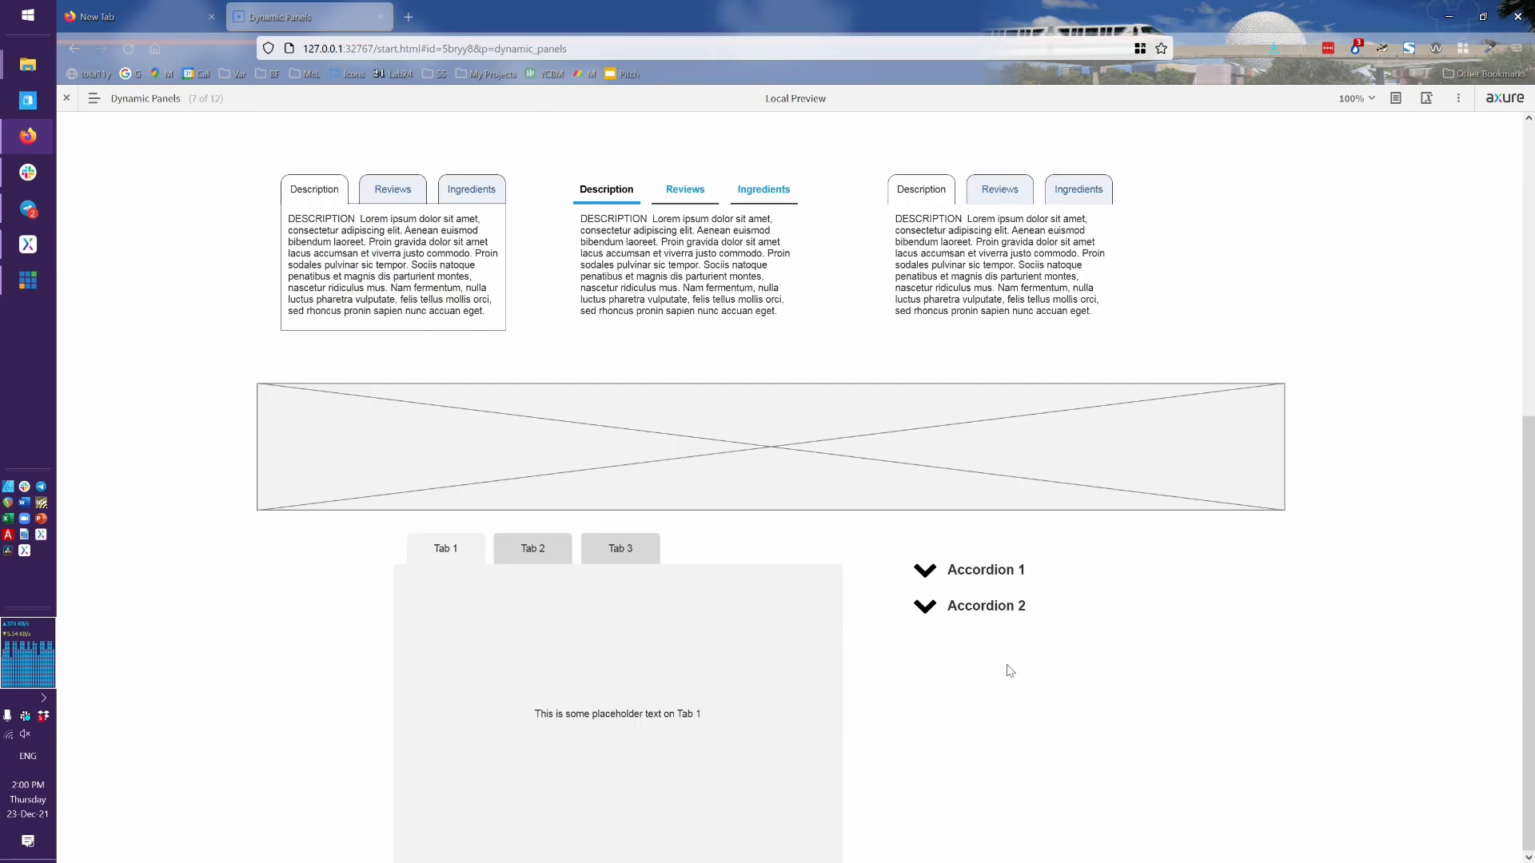
click(984, 610)
click(973, 574)
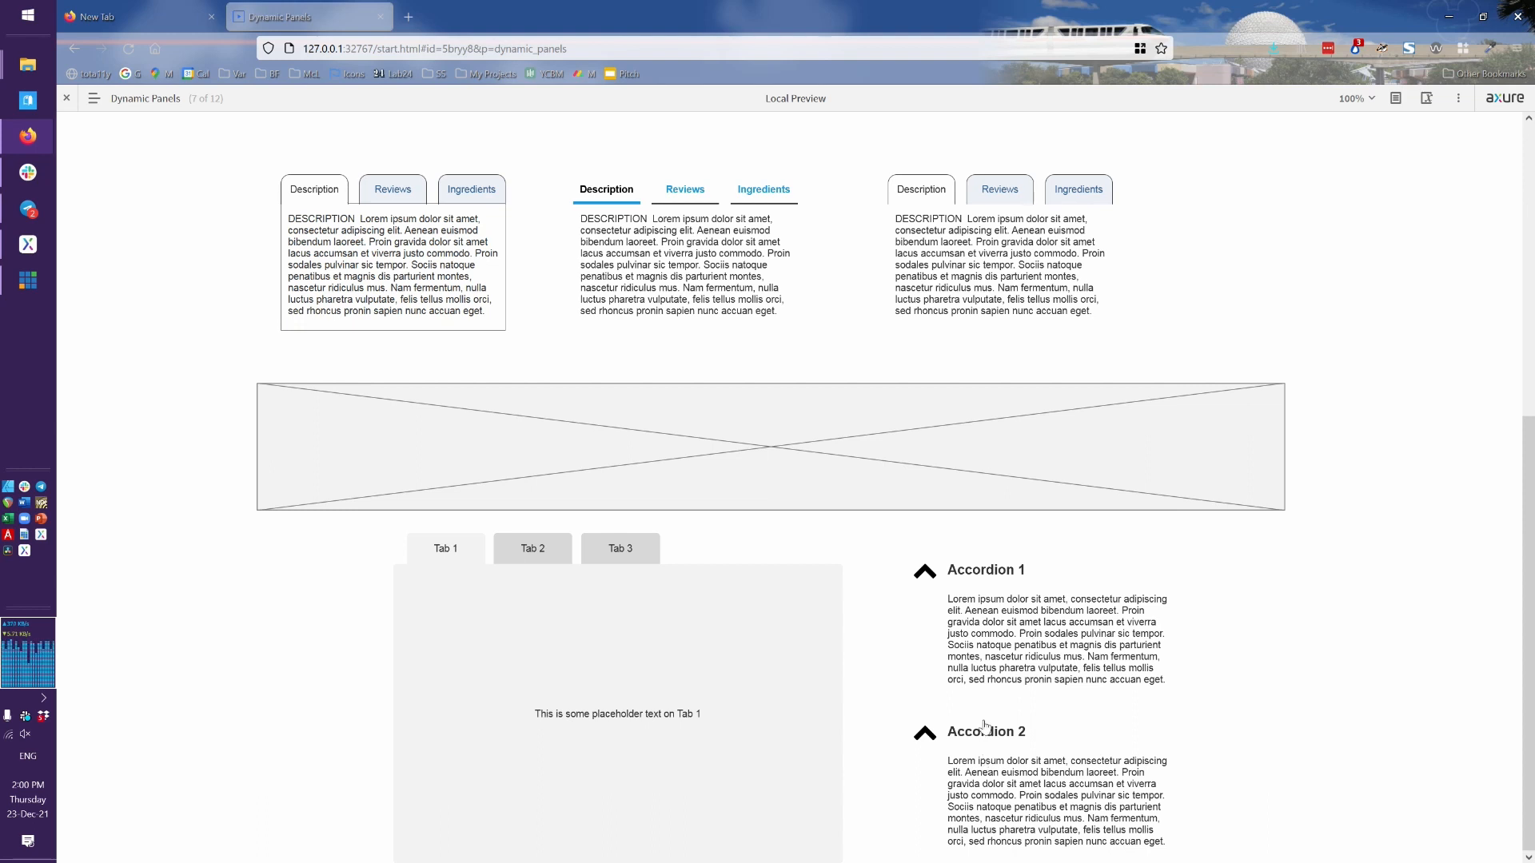
click(973, 582)
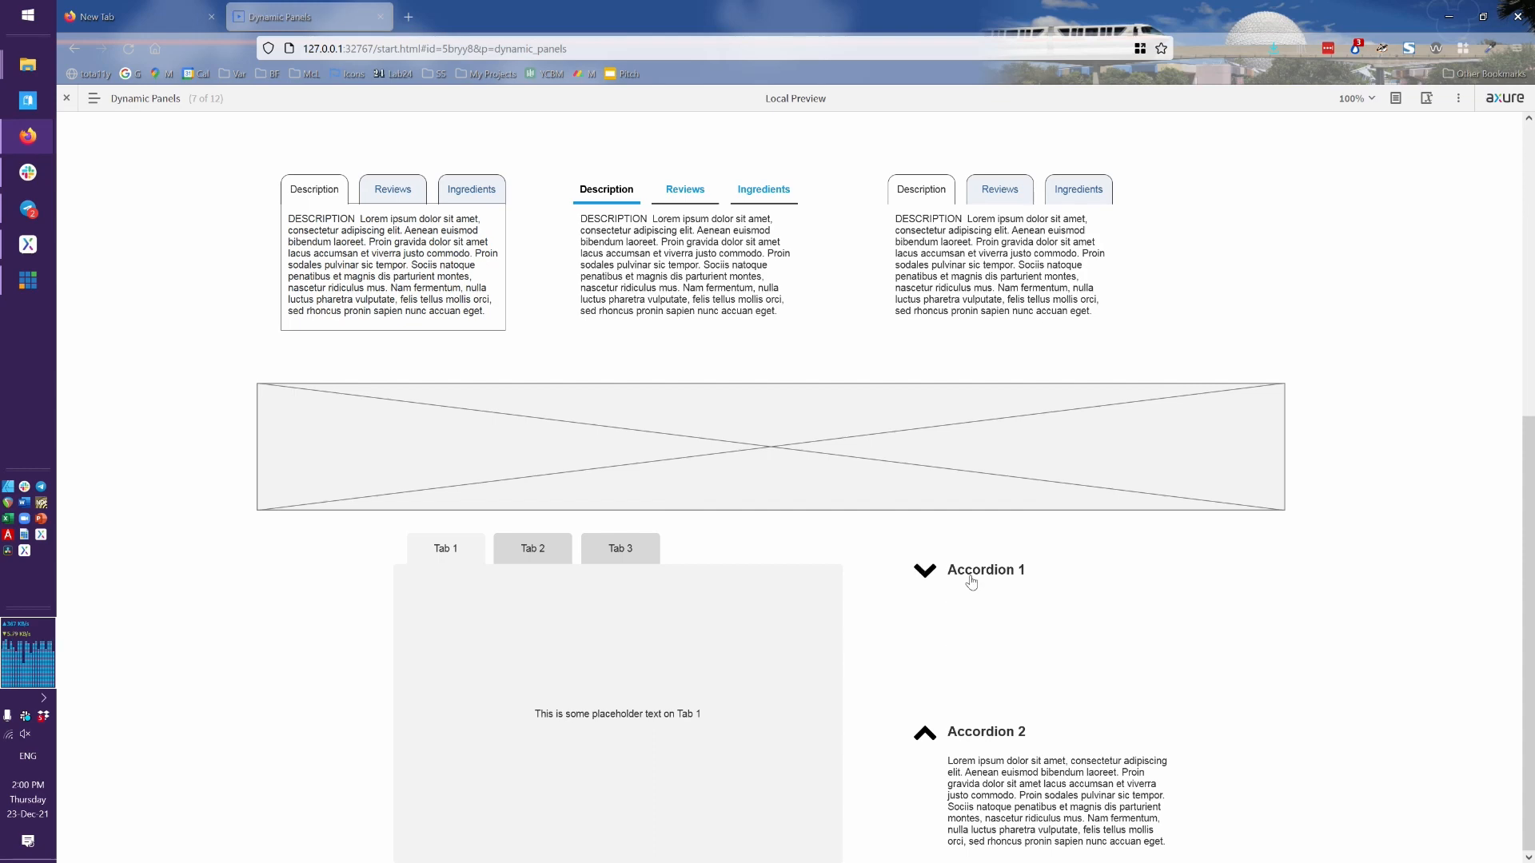
Switch back to Axure RP and set the opened state's hot spot action on acc 1 panel to Push / Pull widgets below
key(alt+Tab)
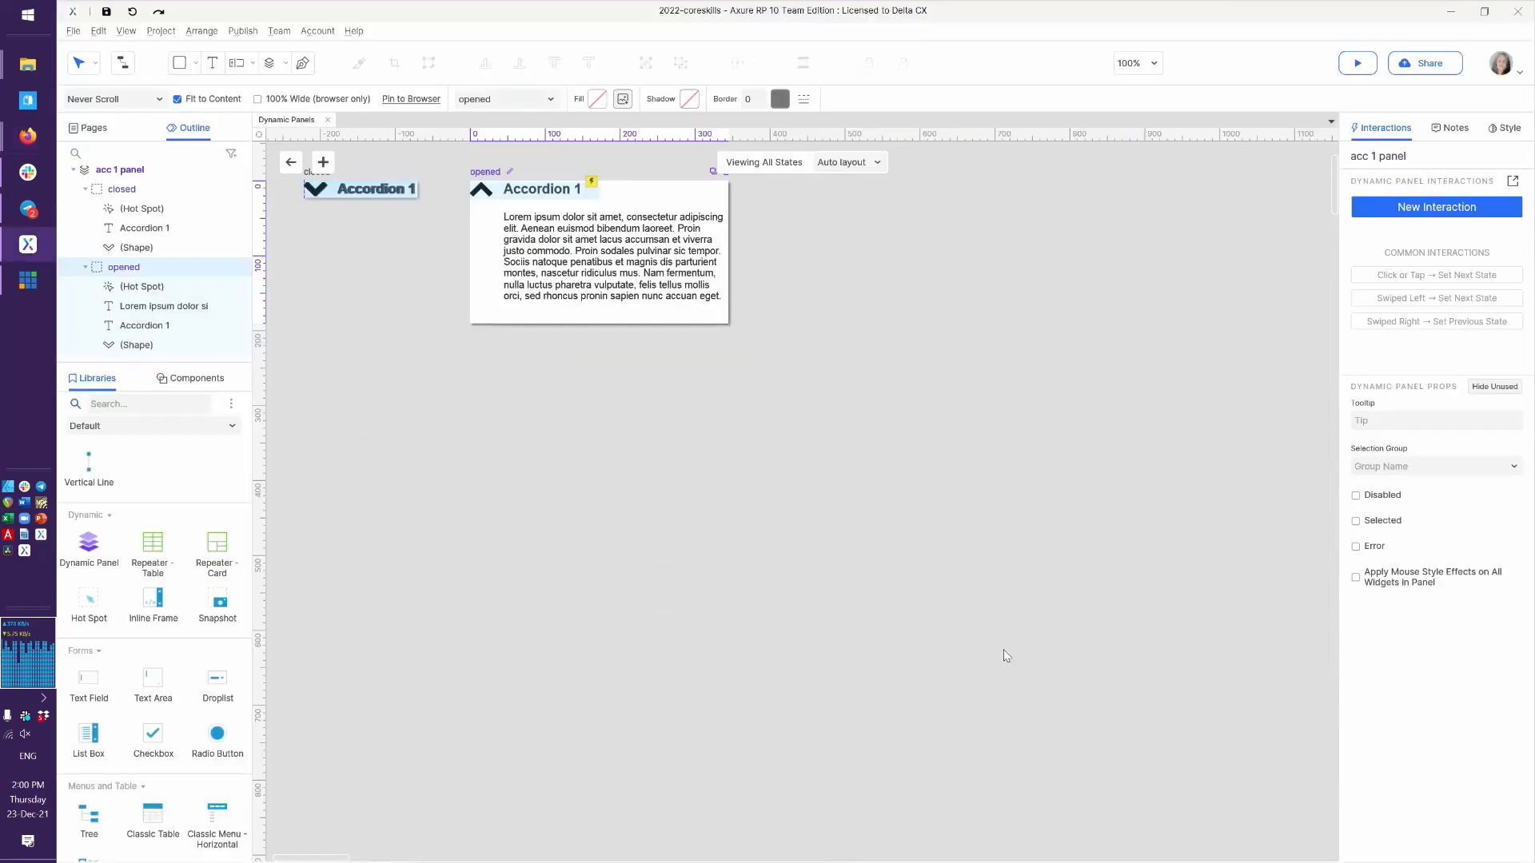
click(532, 190)
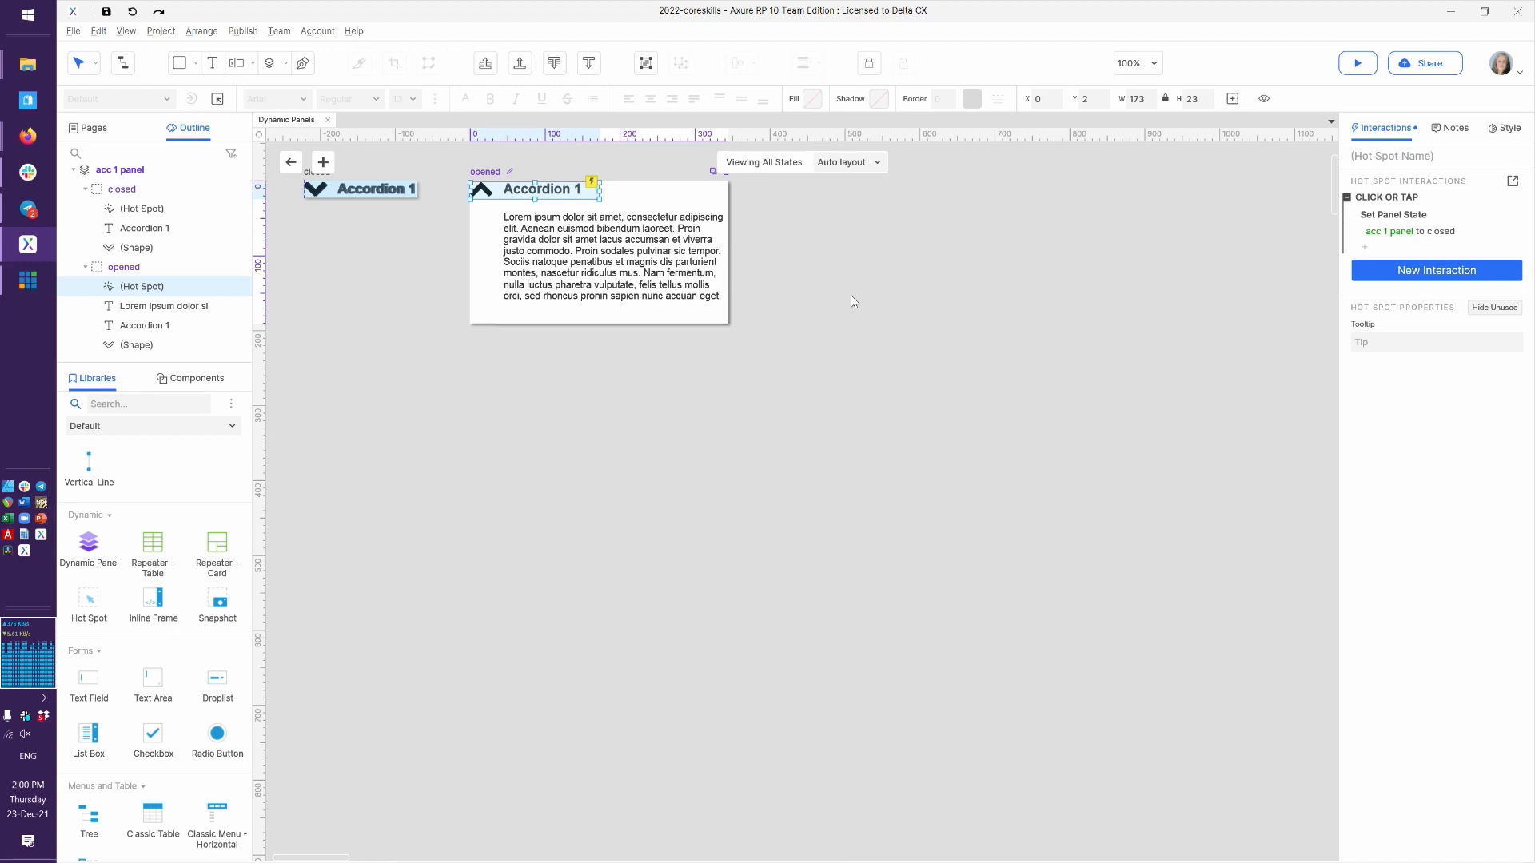
click(1426, 238)
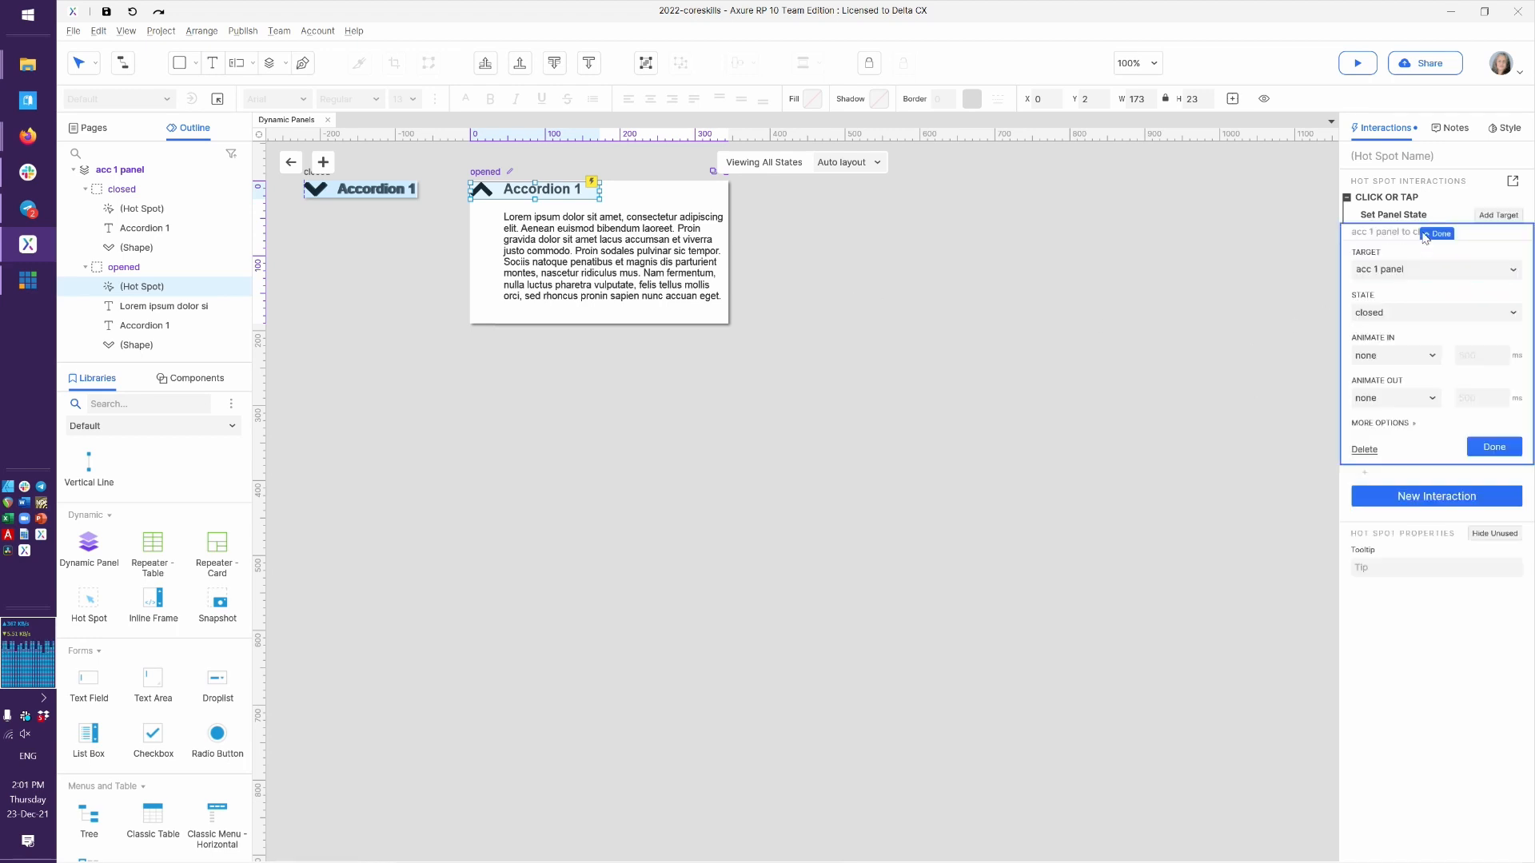
click(1395, 424)
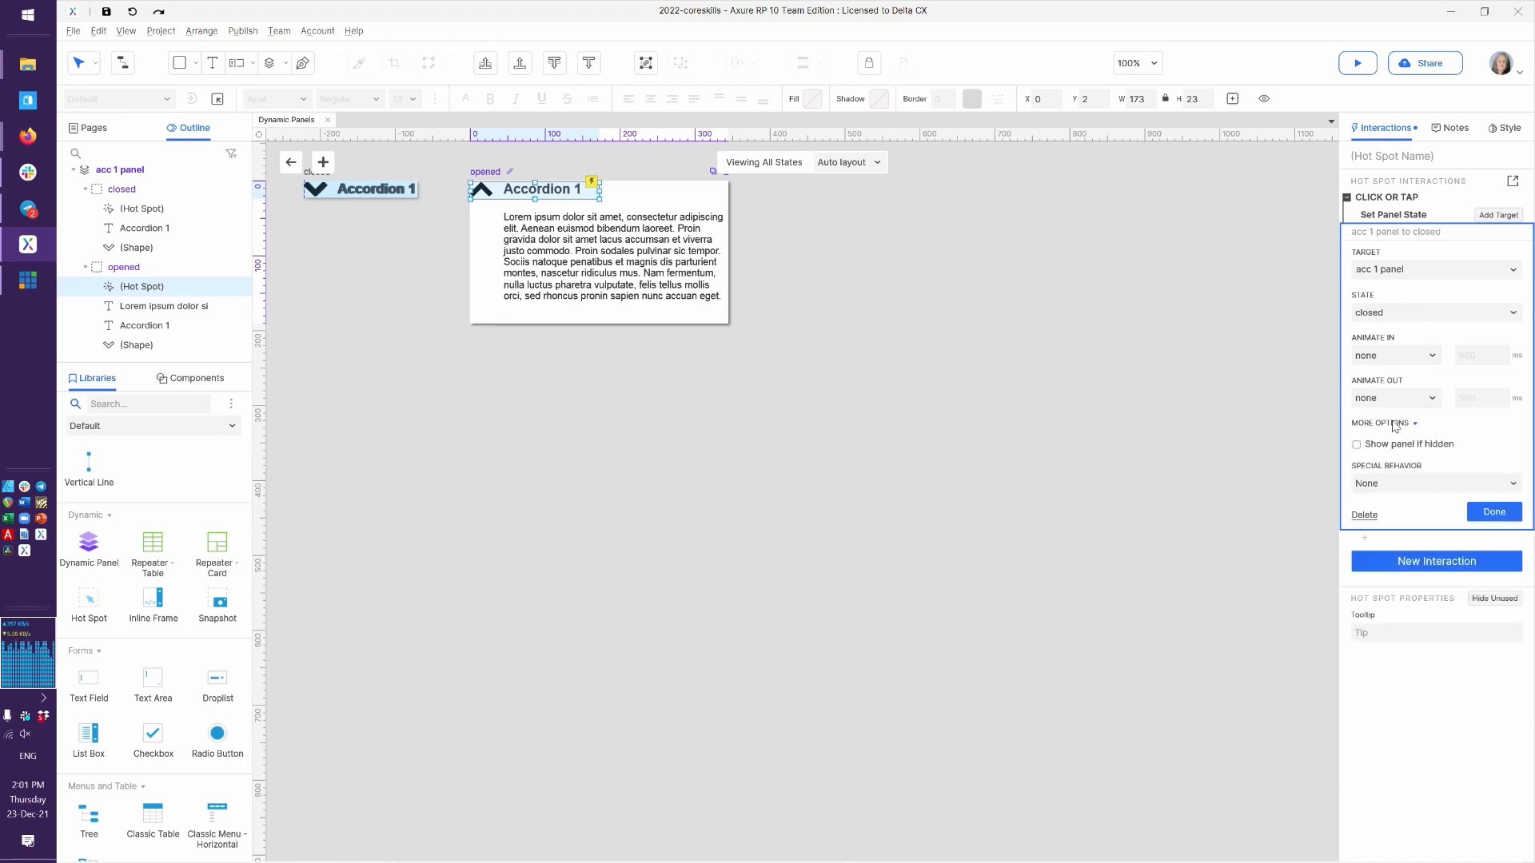
click(1408, 481)
click(1414, 522)
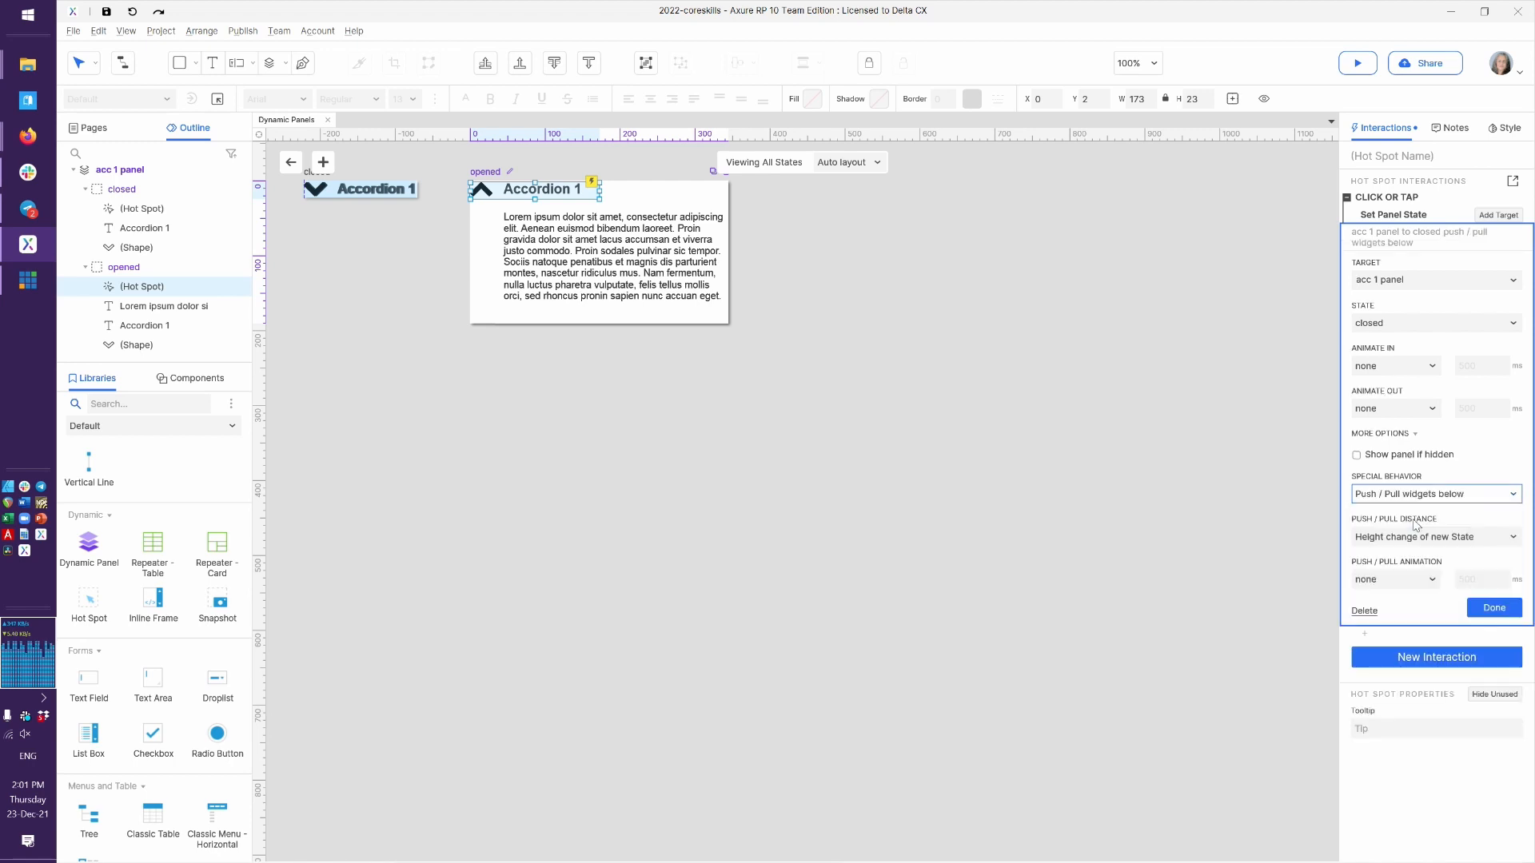
click(1494, 607)
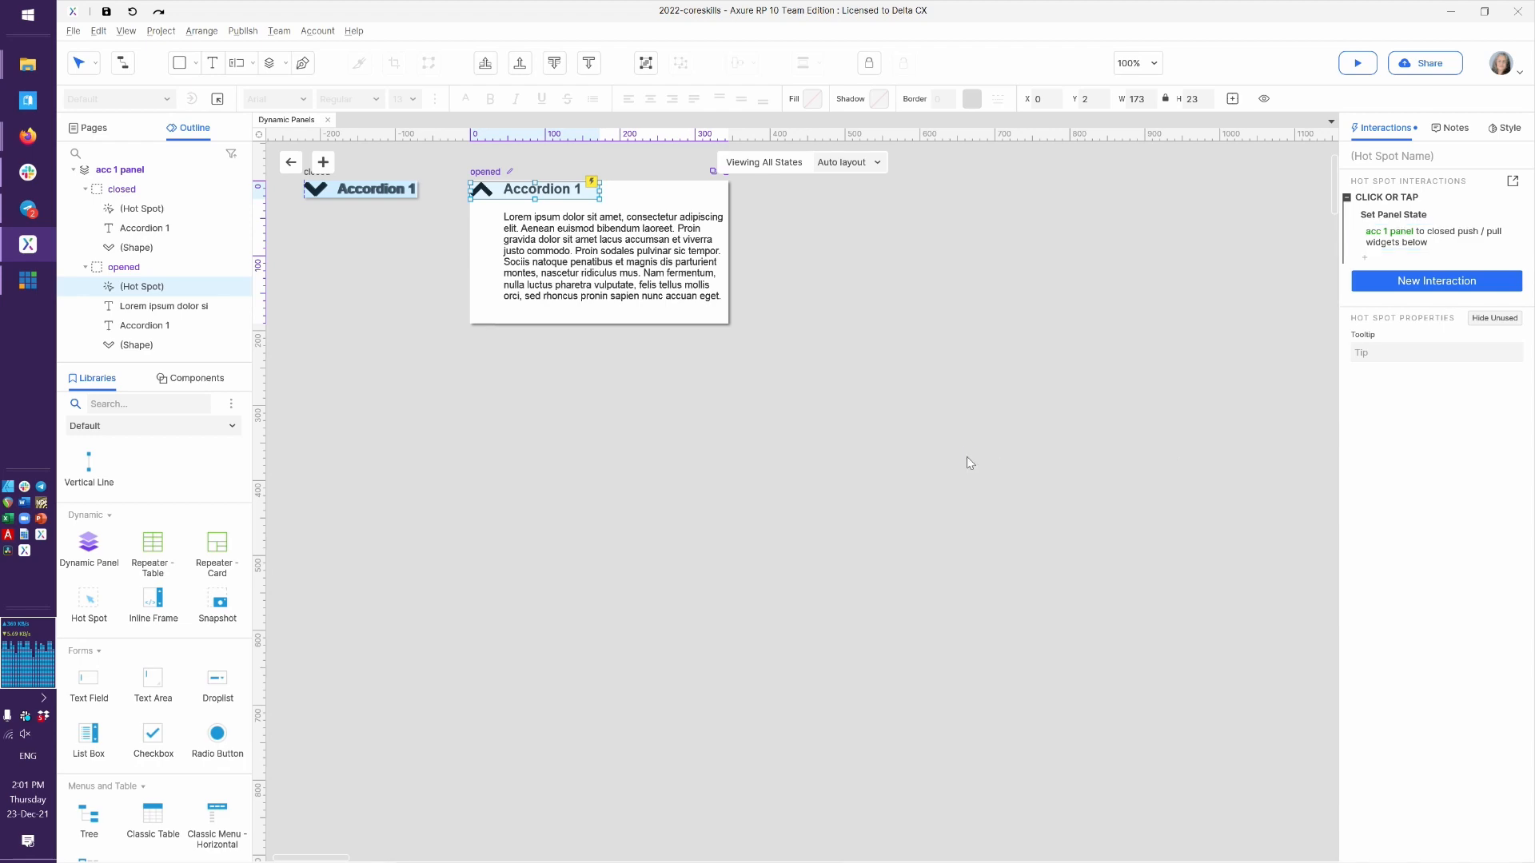
Switch to the Firefox preview, reload the page and test expanding and collapsing Accordion 1 several times
key(alt+Tab)
key(F5)
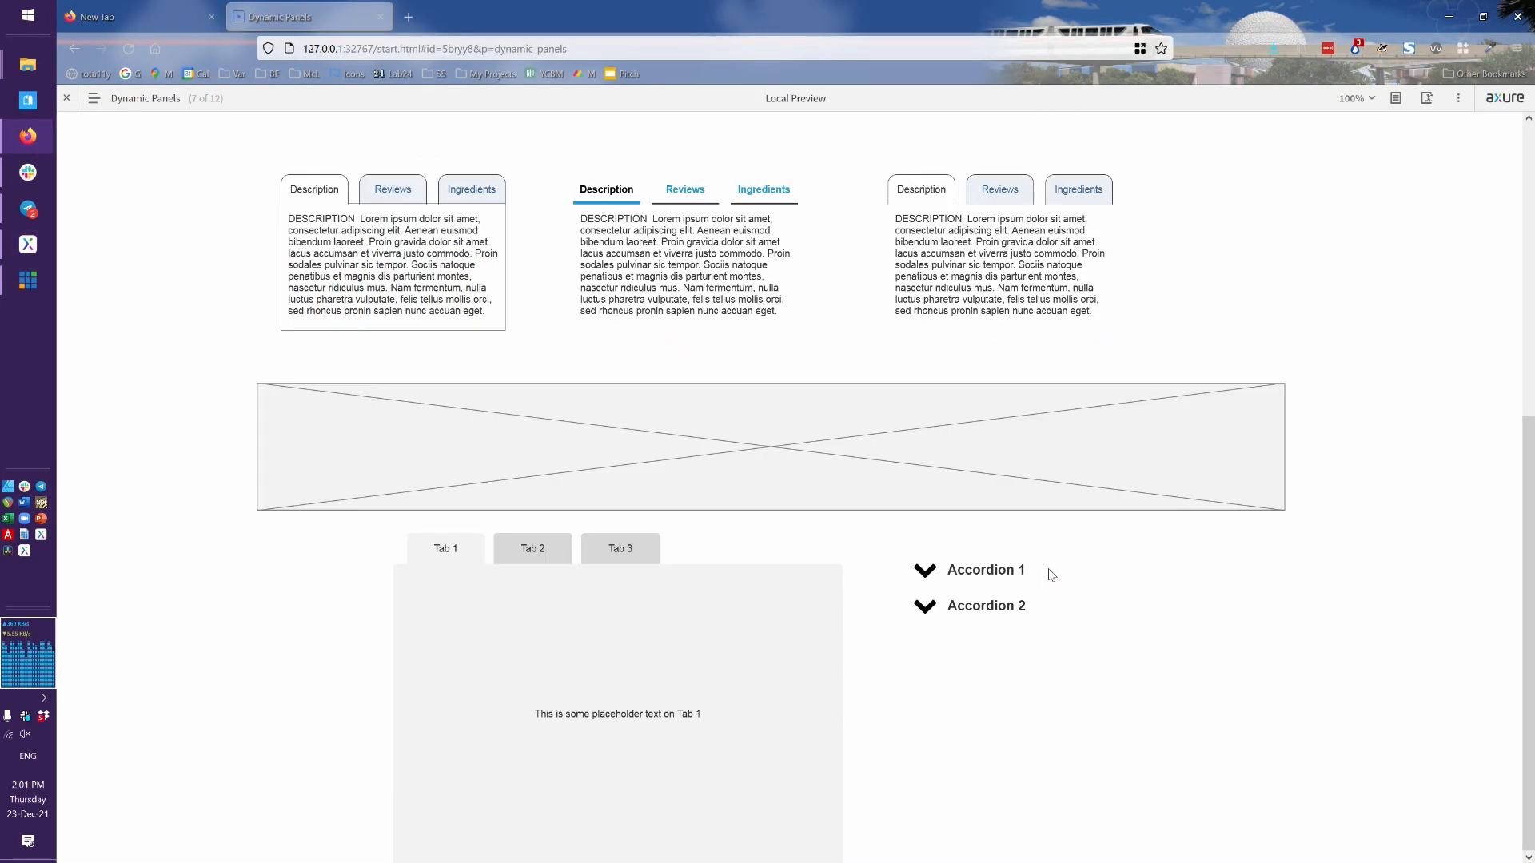
click(982, 582)
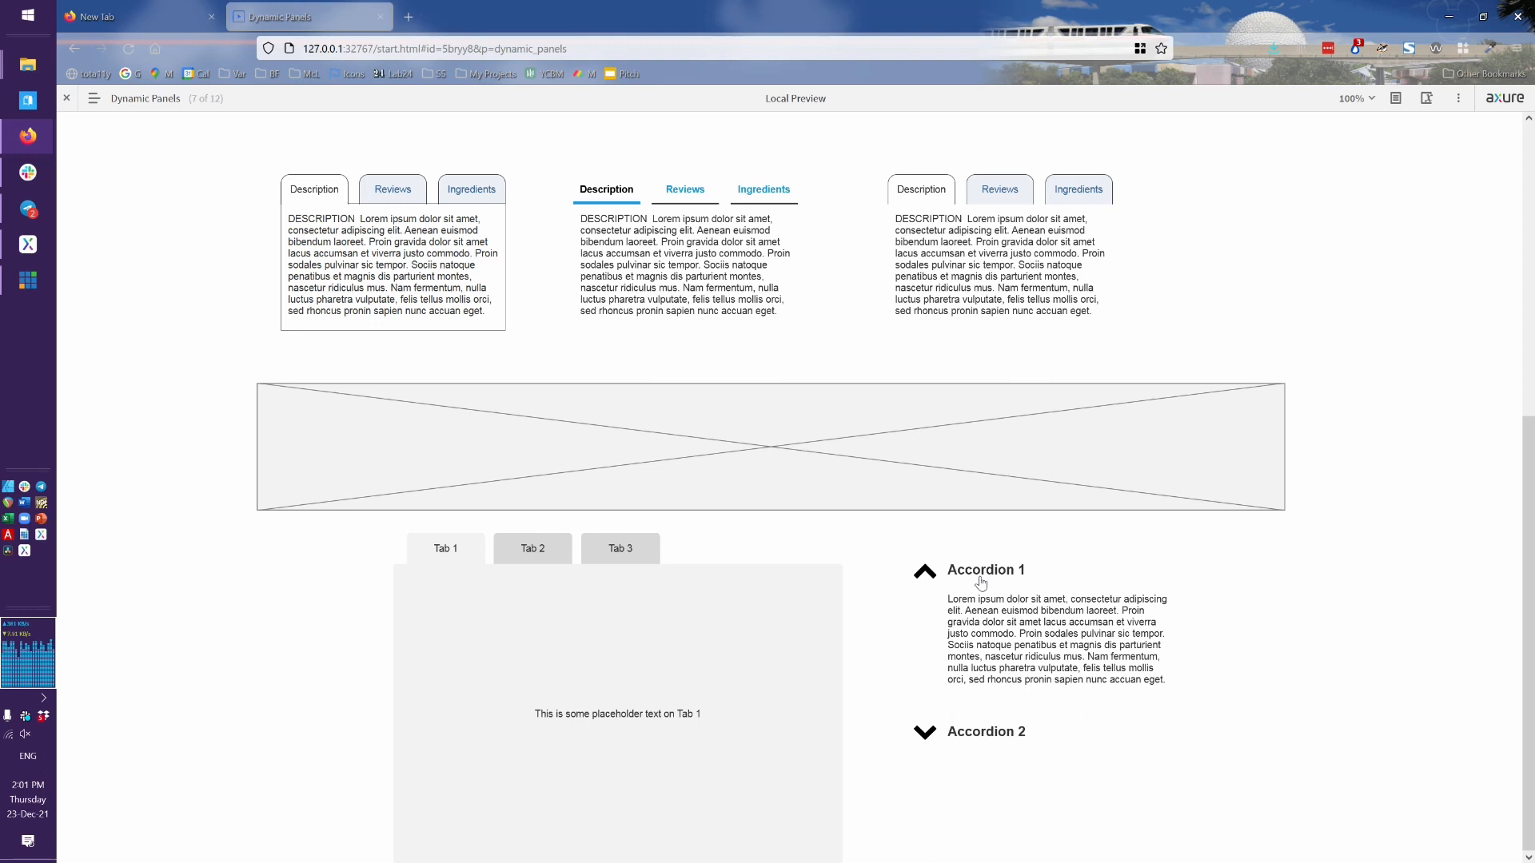
click(982, 581)
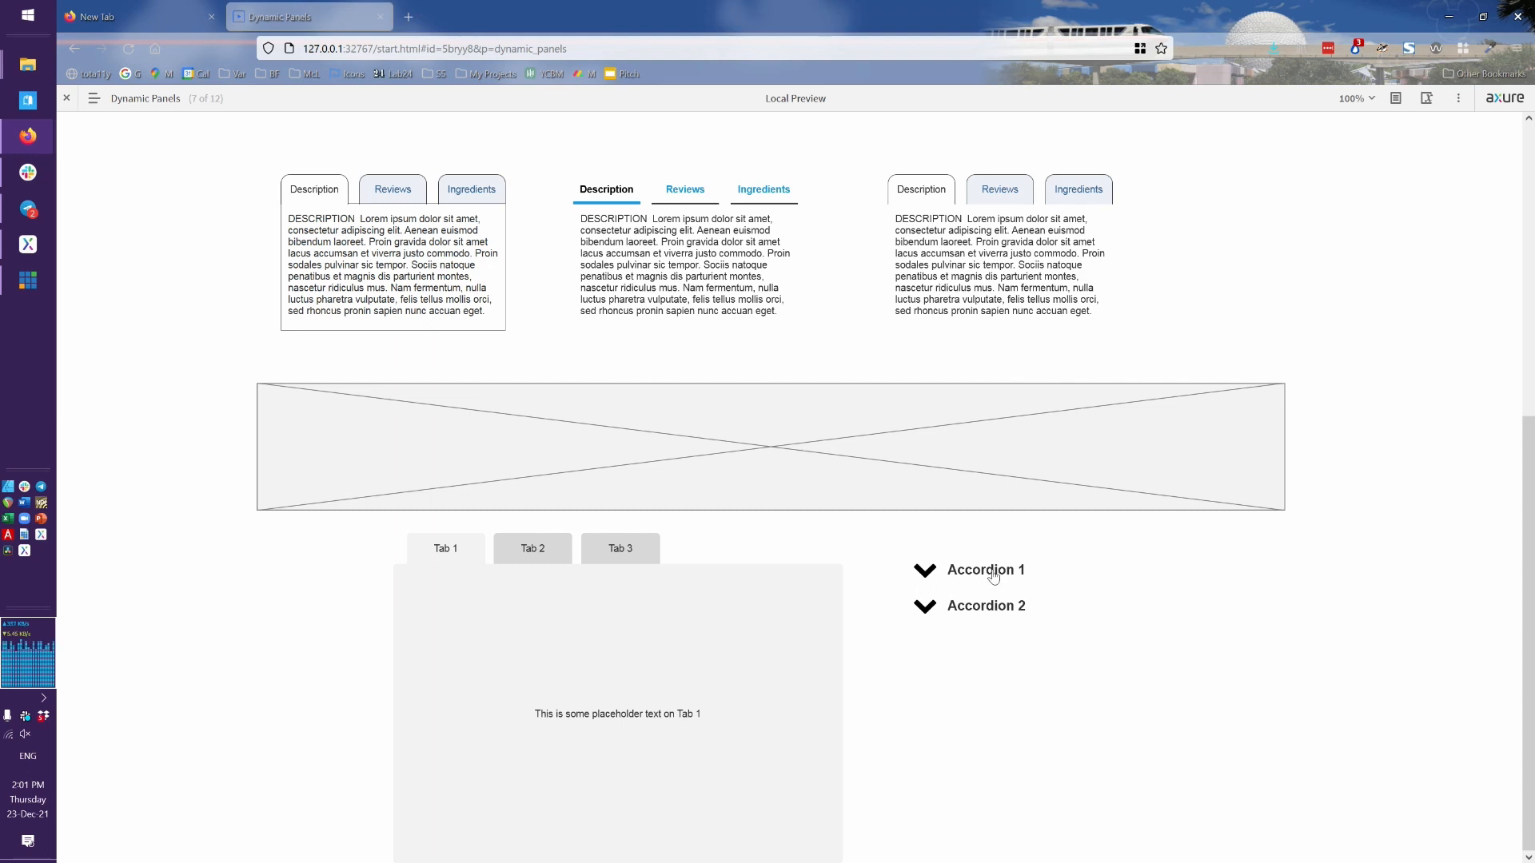
click(994, 577)
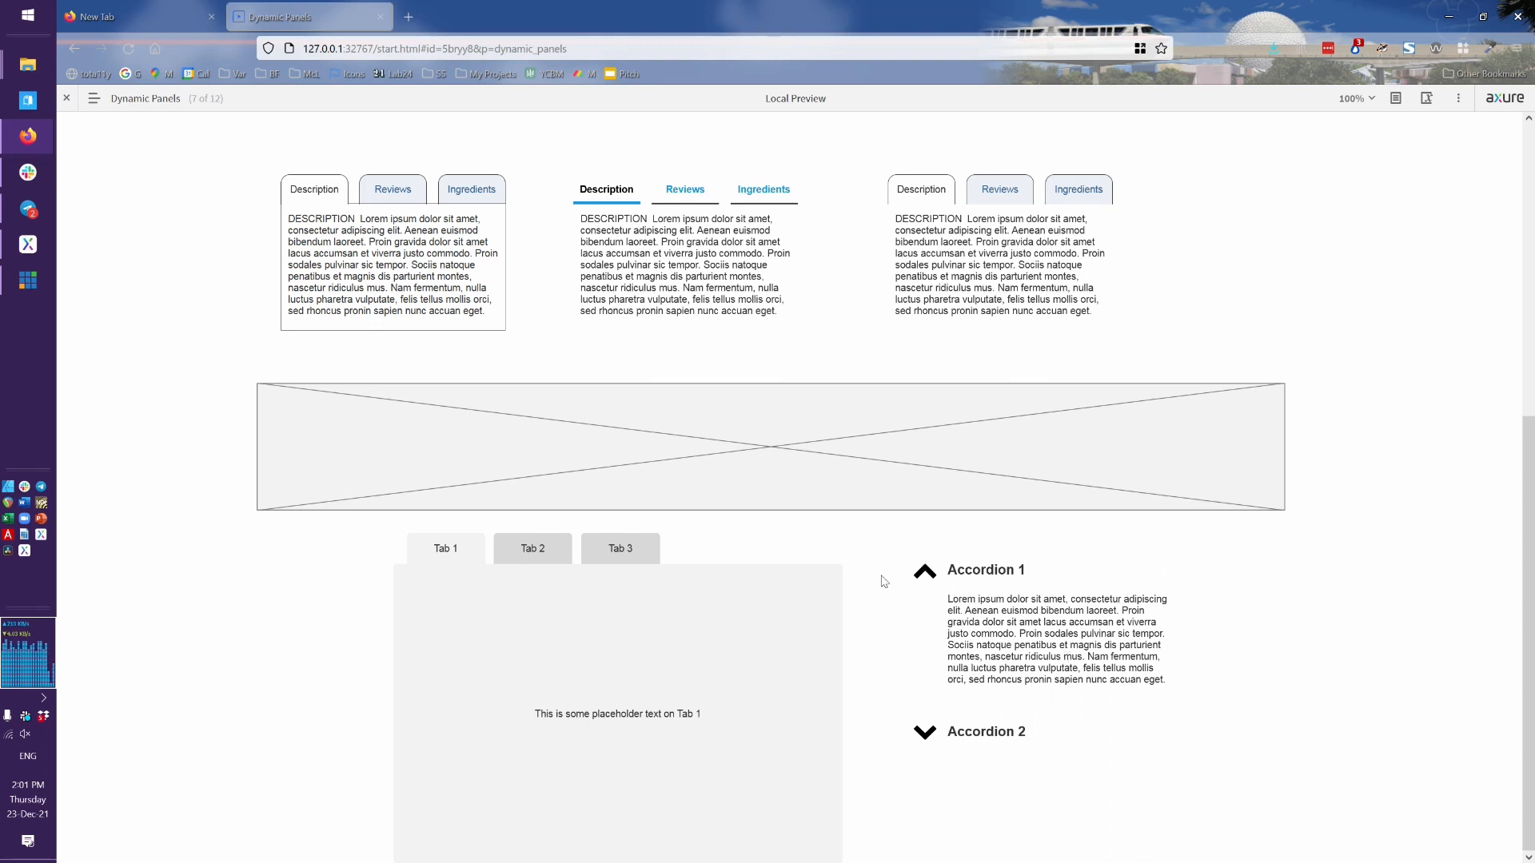
click(987, 582)
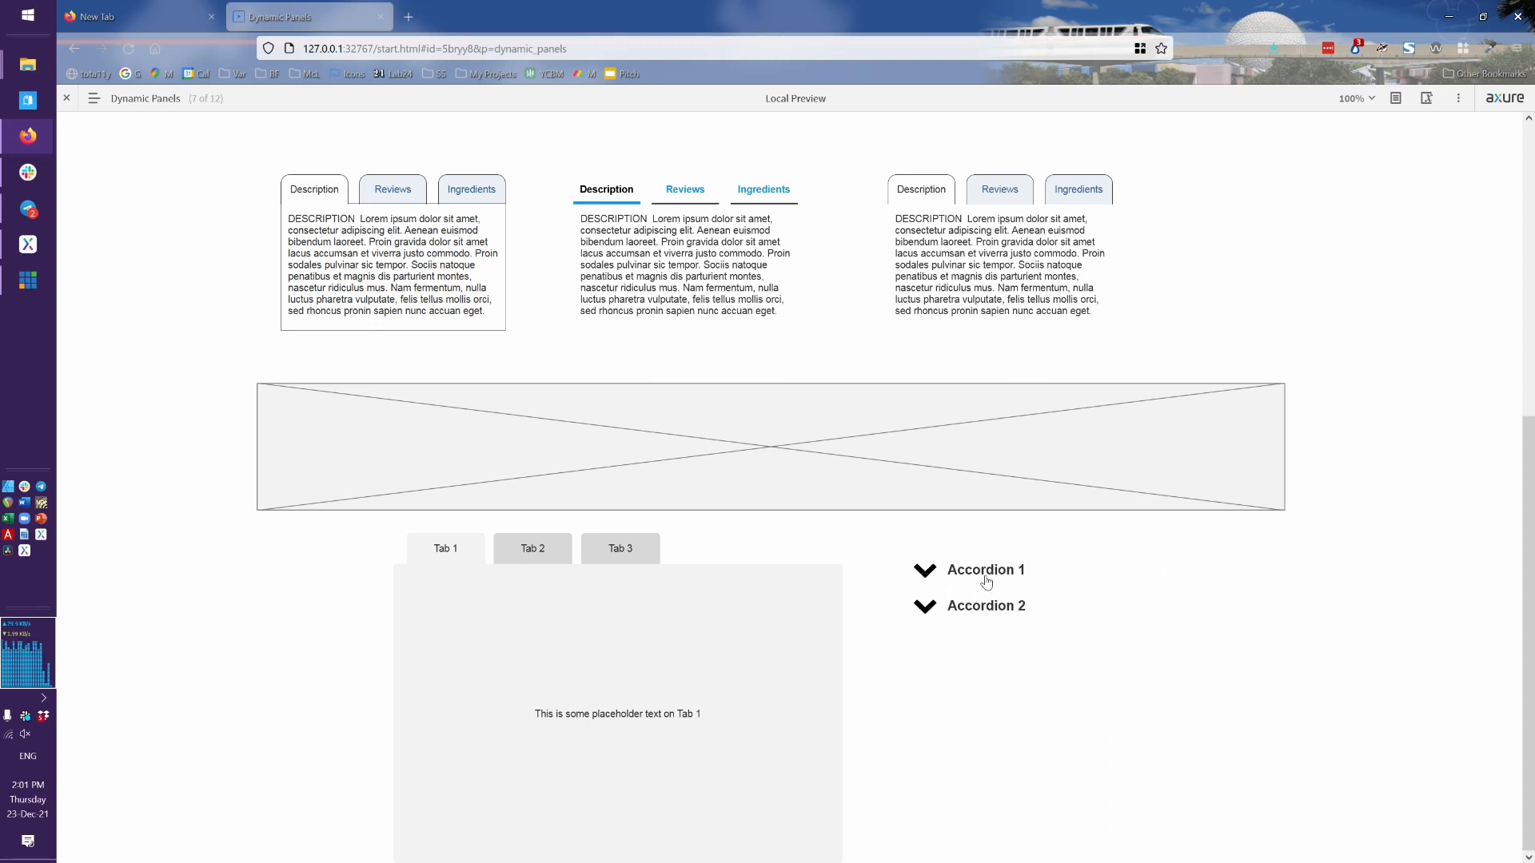
click(987, 582)
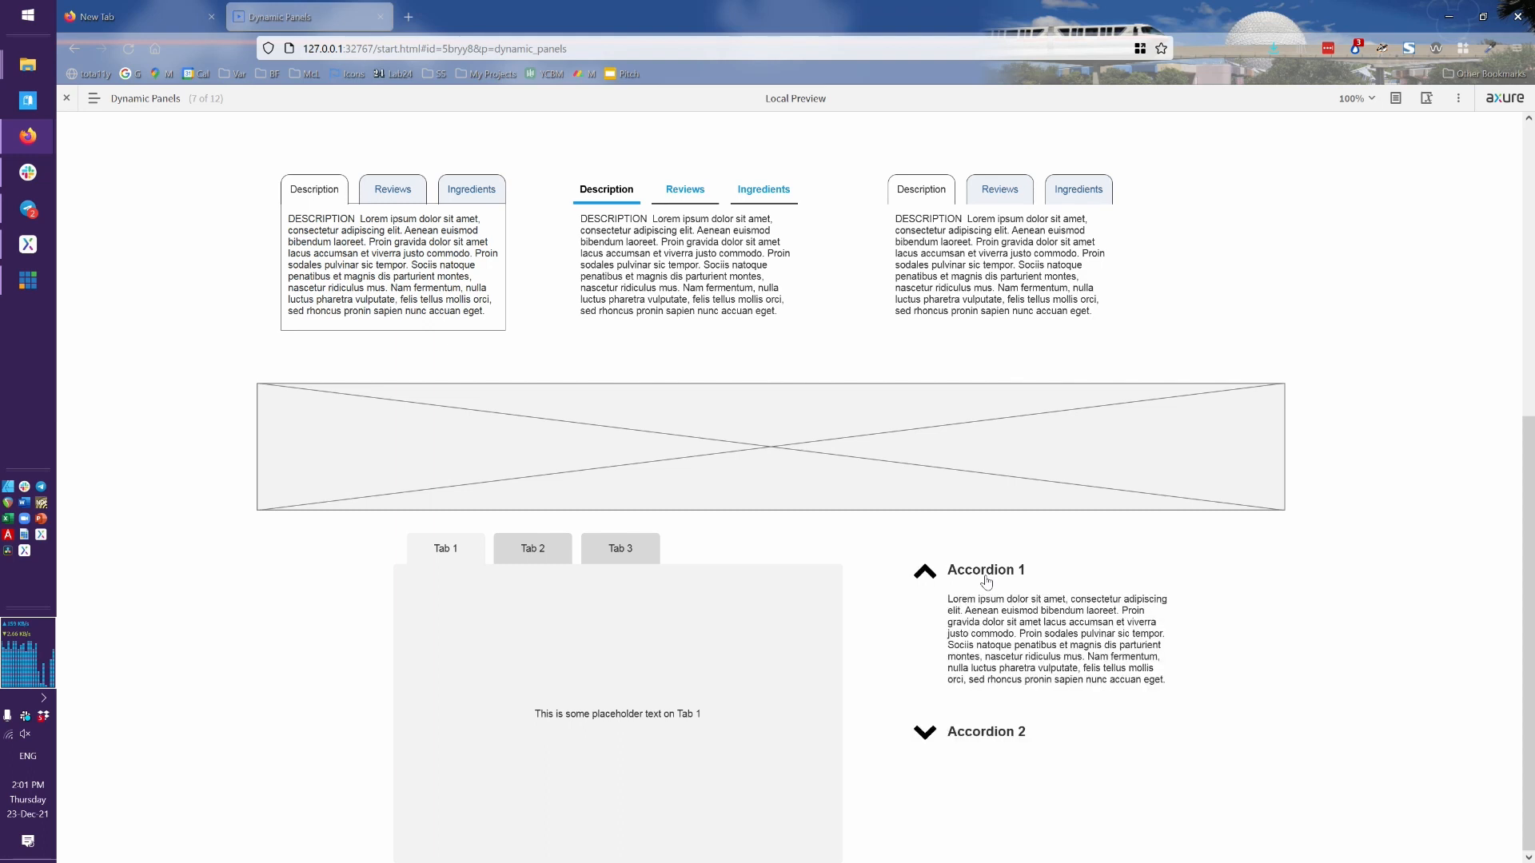
click(987, 582)
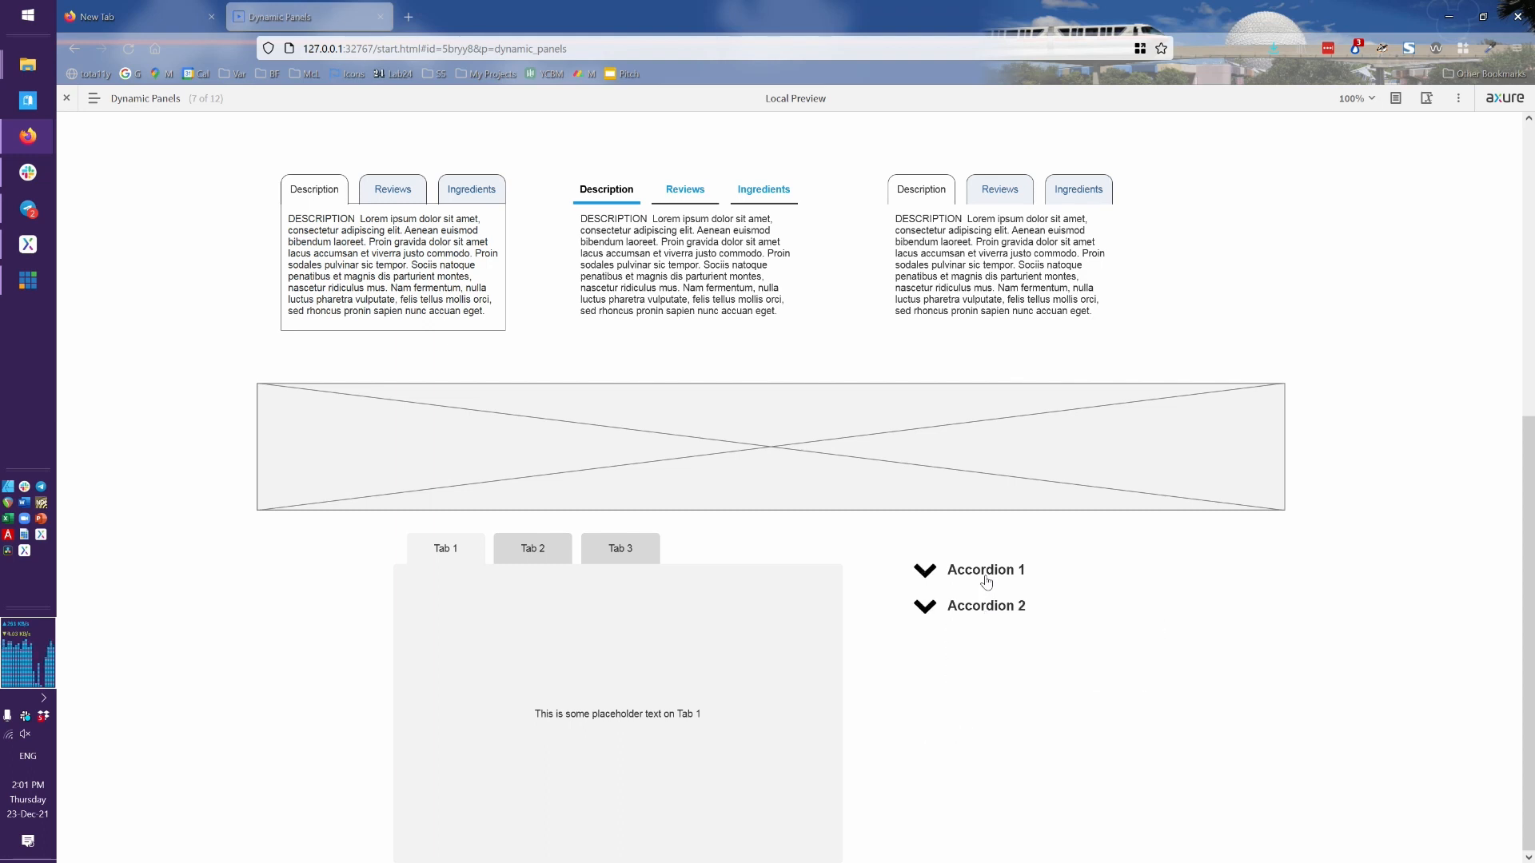
Expand and collapse Accordion 1 once more in the preview and switch back to Axure RP
click(987, 582)
click(986, 581)
key(alt+Tab)
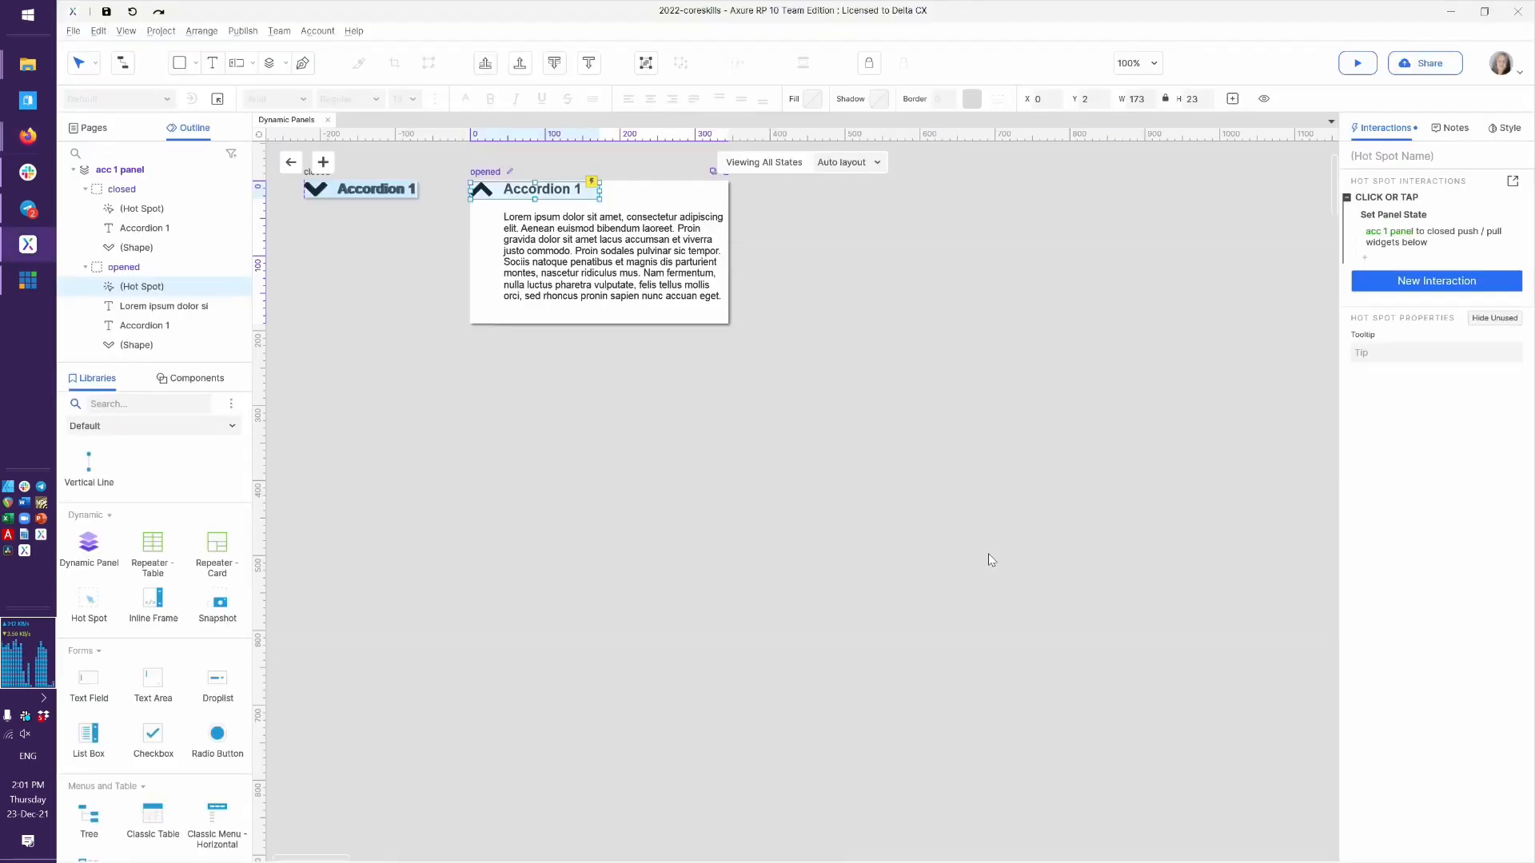
Examine the closed and opened states of acc 1 panel and return to the page
click(286, 164)
click(630, 400)
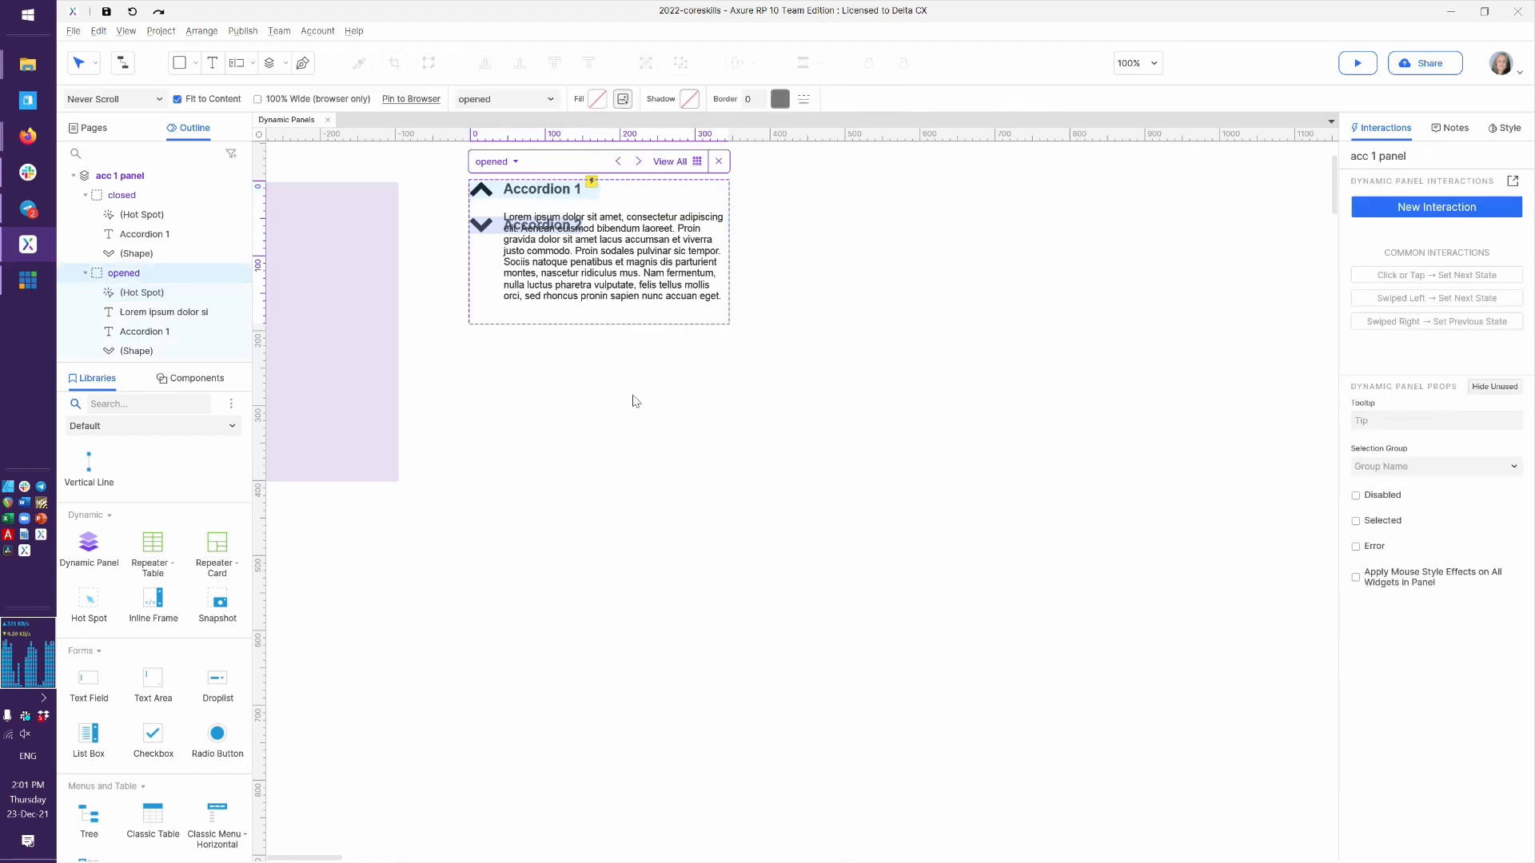
click(676, 163)
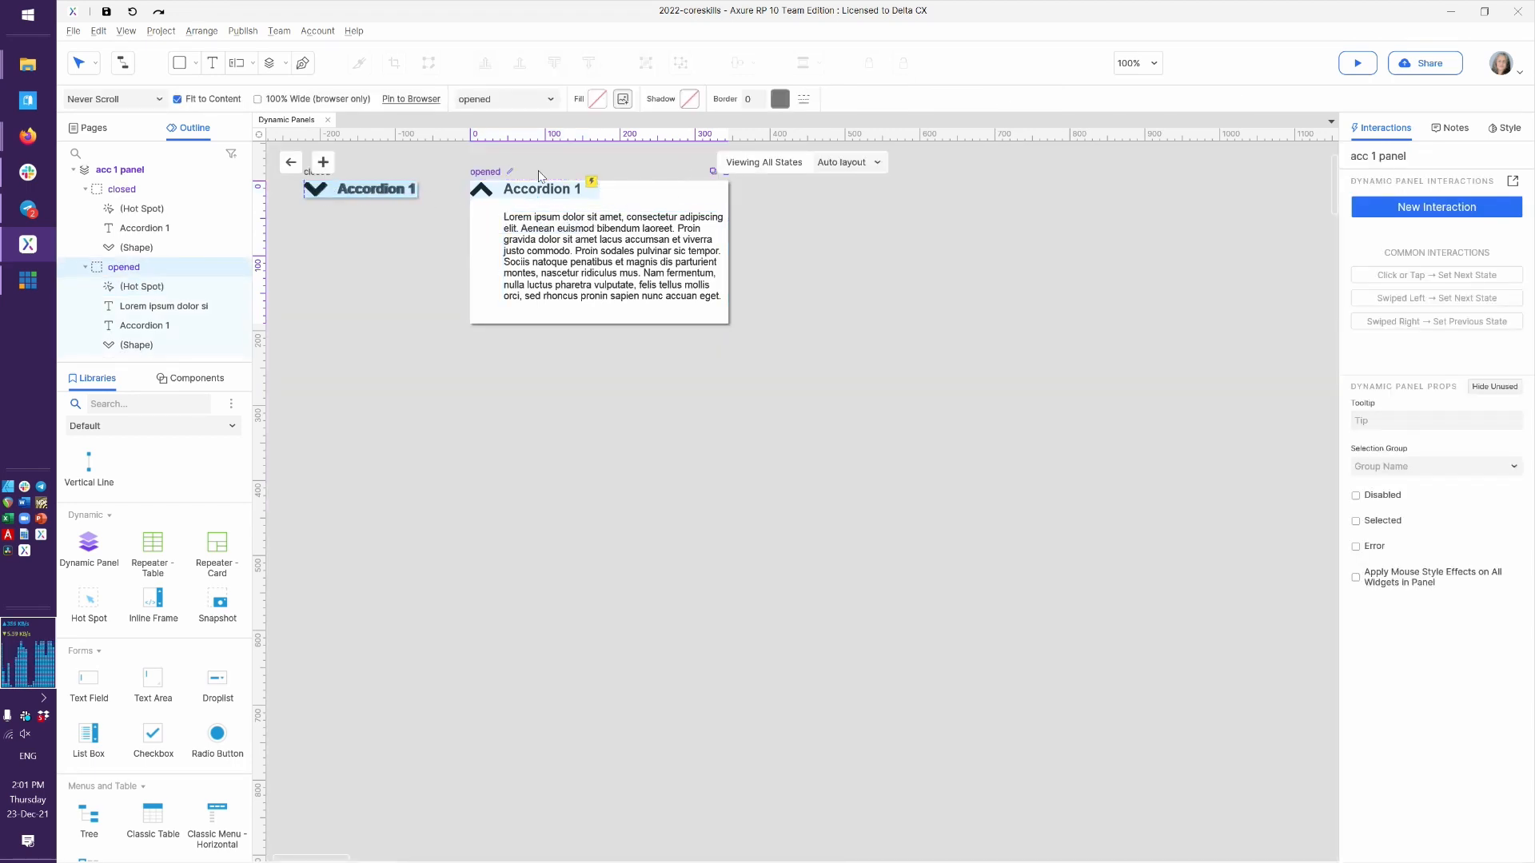
click(874, 167)
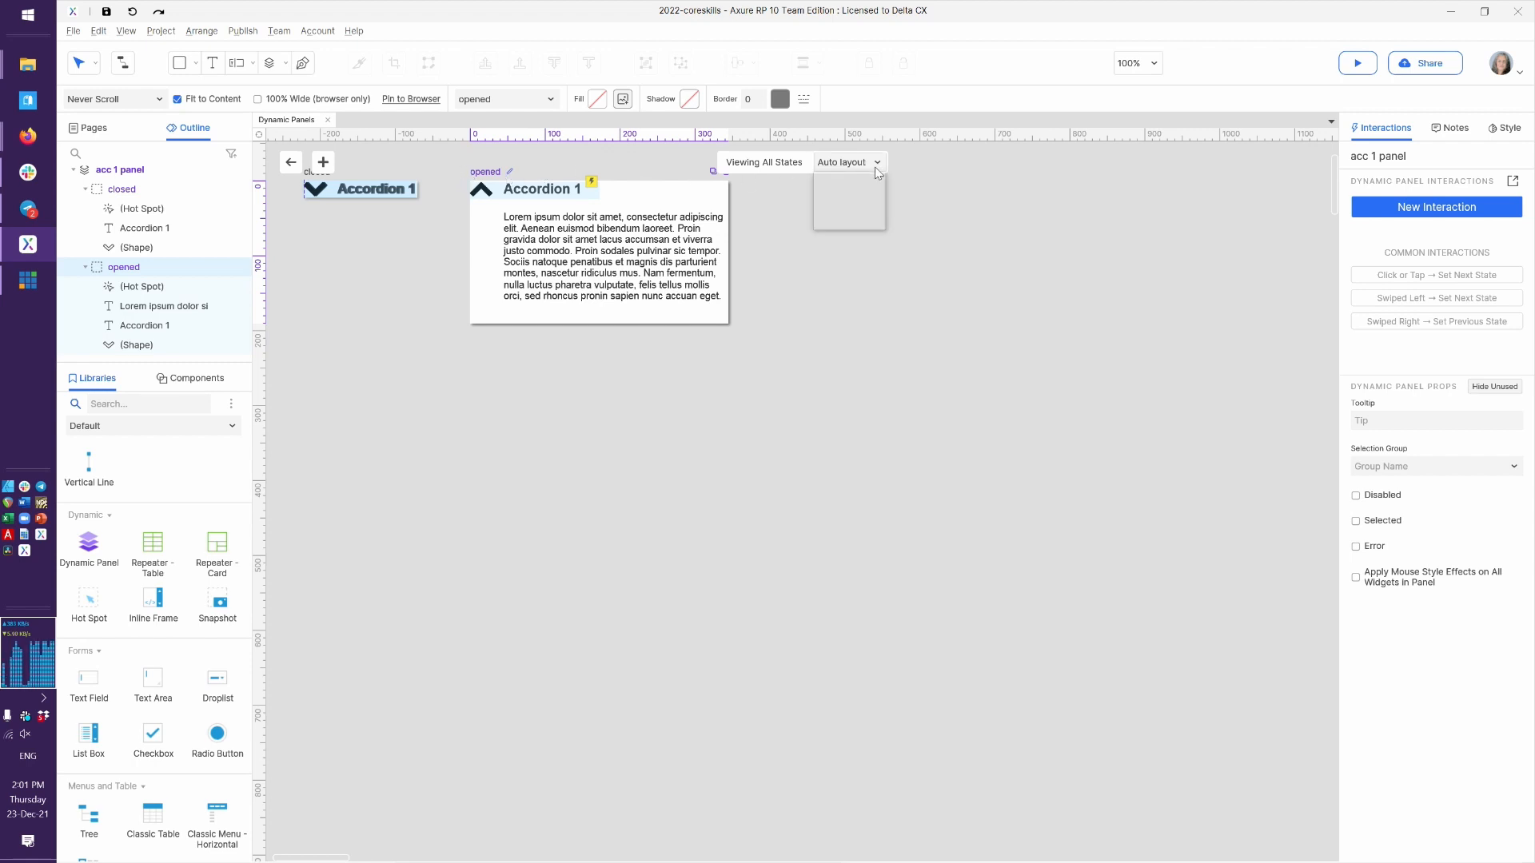
click(832, 352)
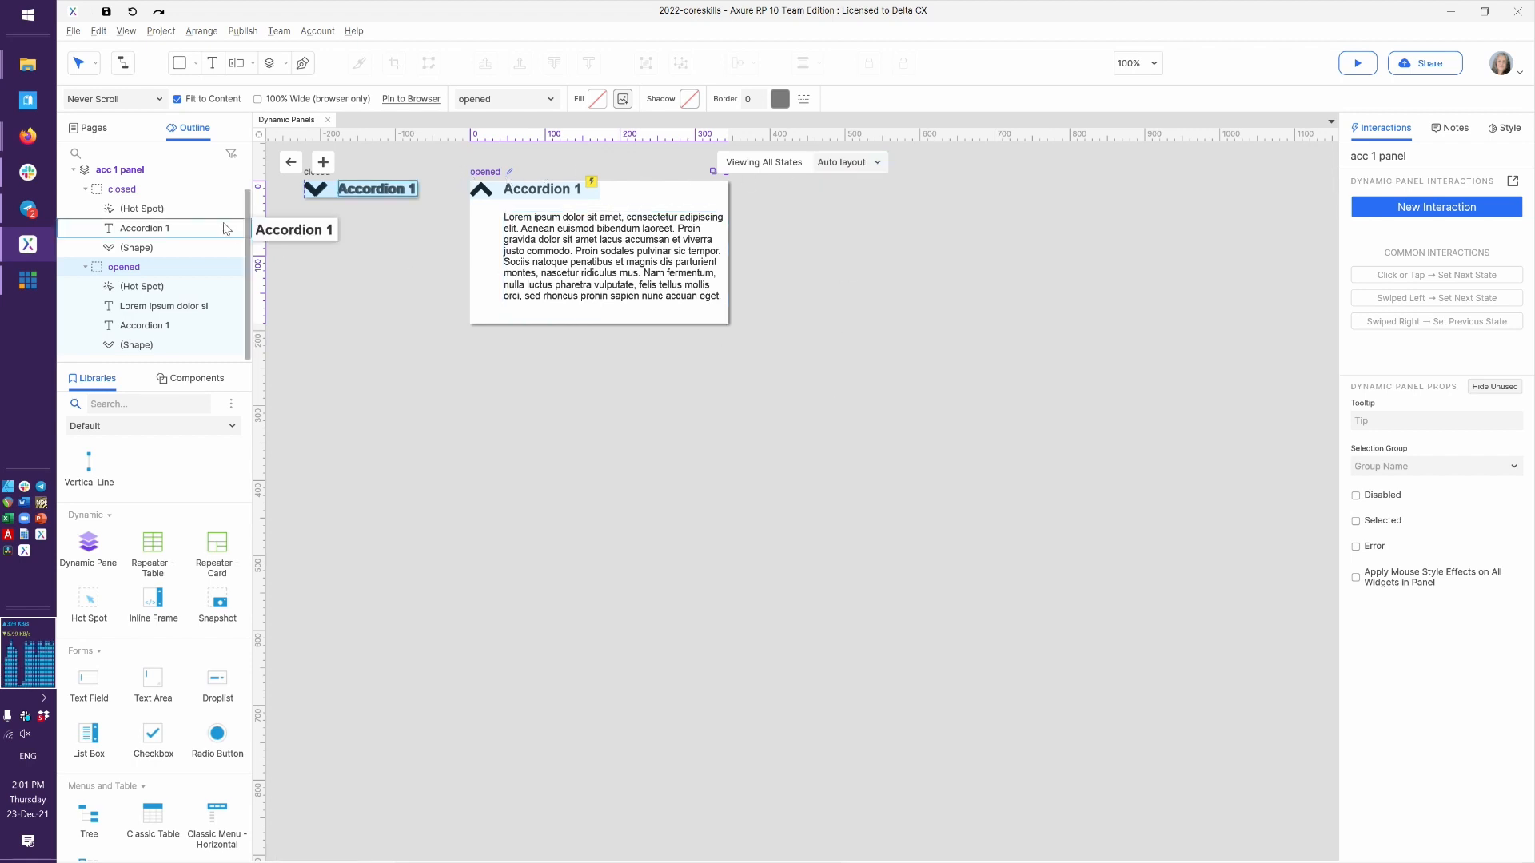
click(293, 164)
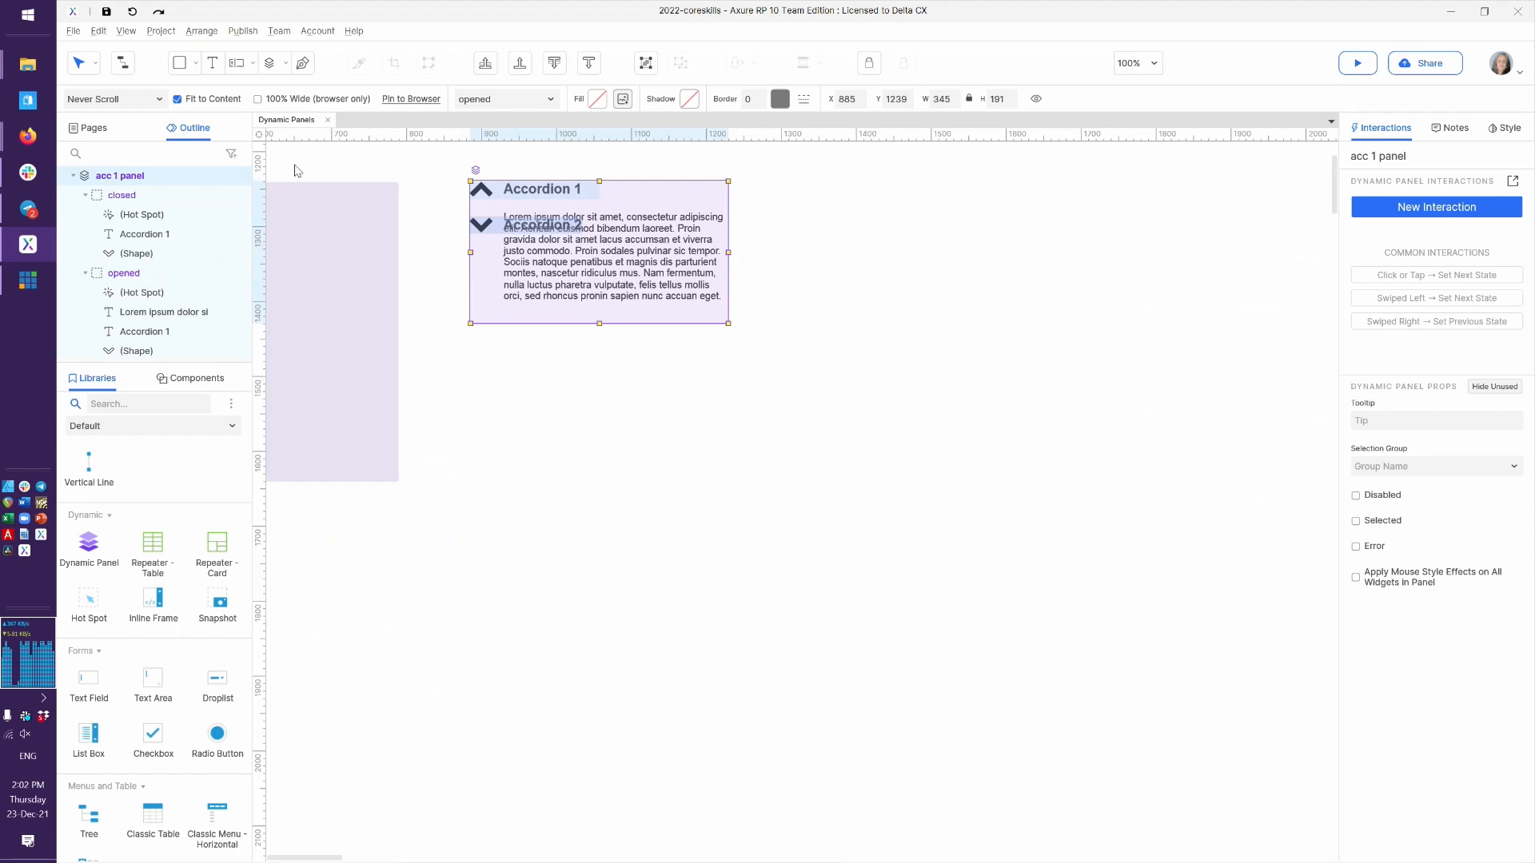
click(478, 172)
click(506, 155)
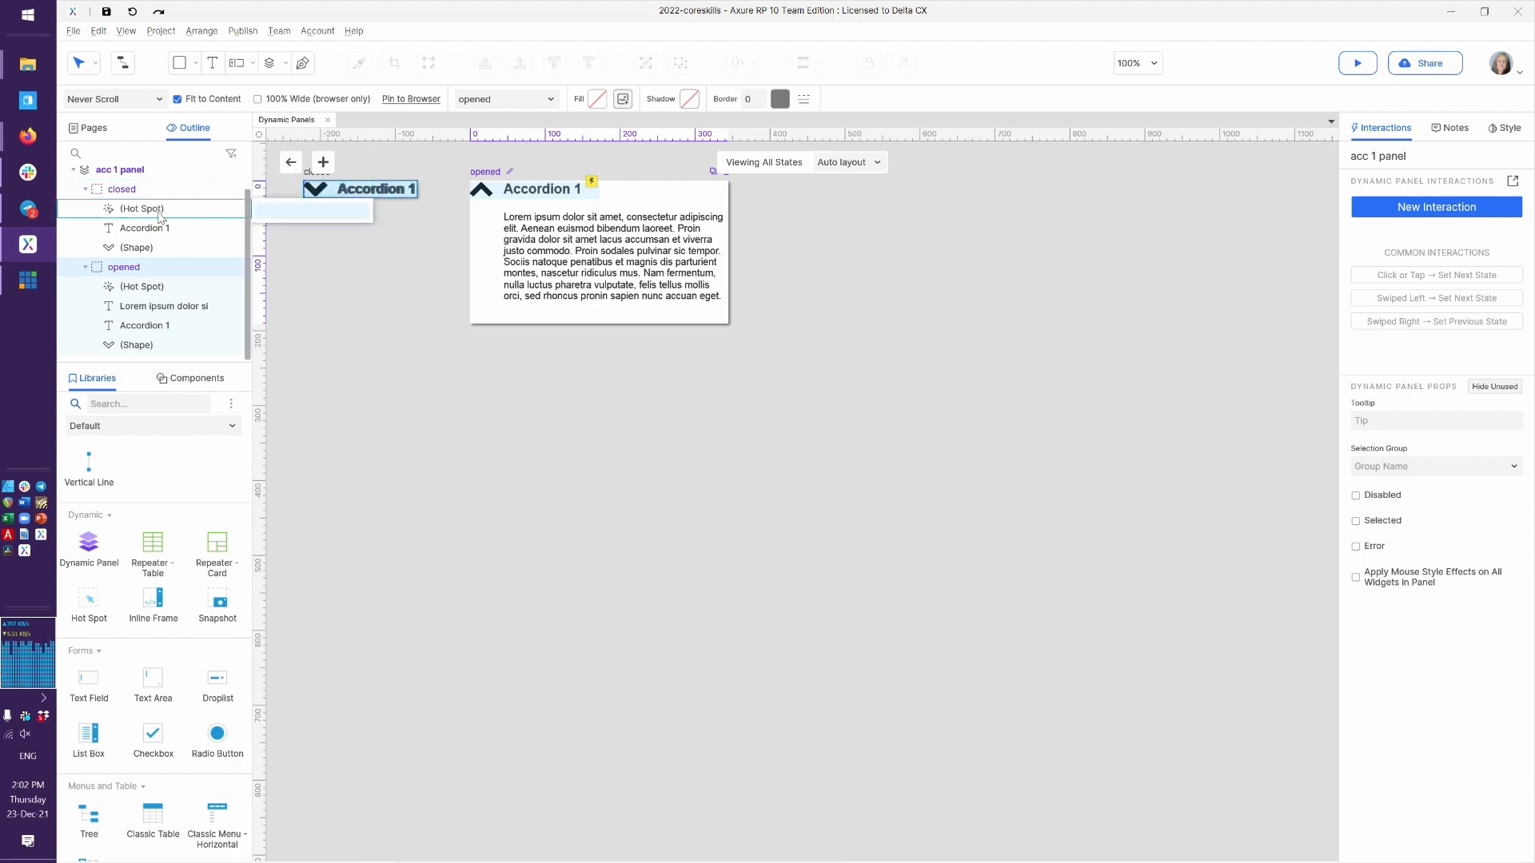
scroll(160, 216, up, 1)
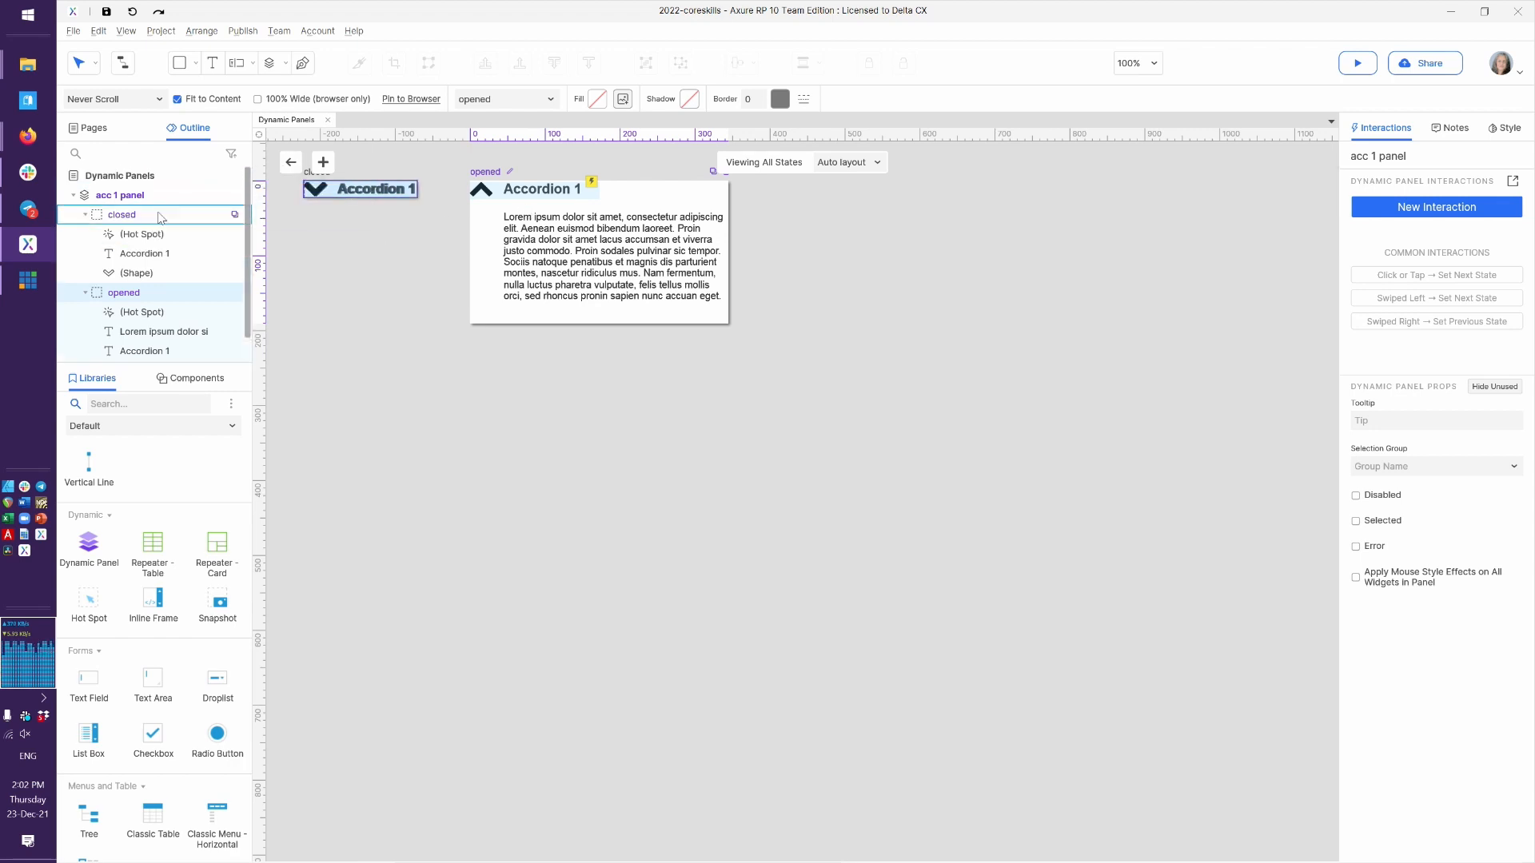
click(292, 164)
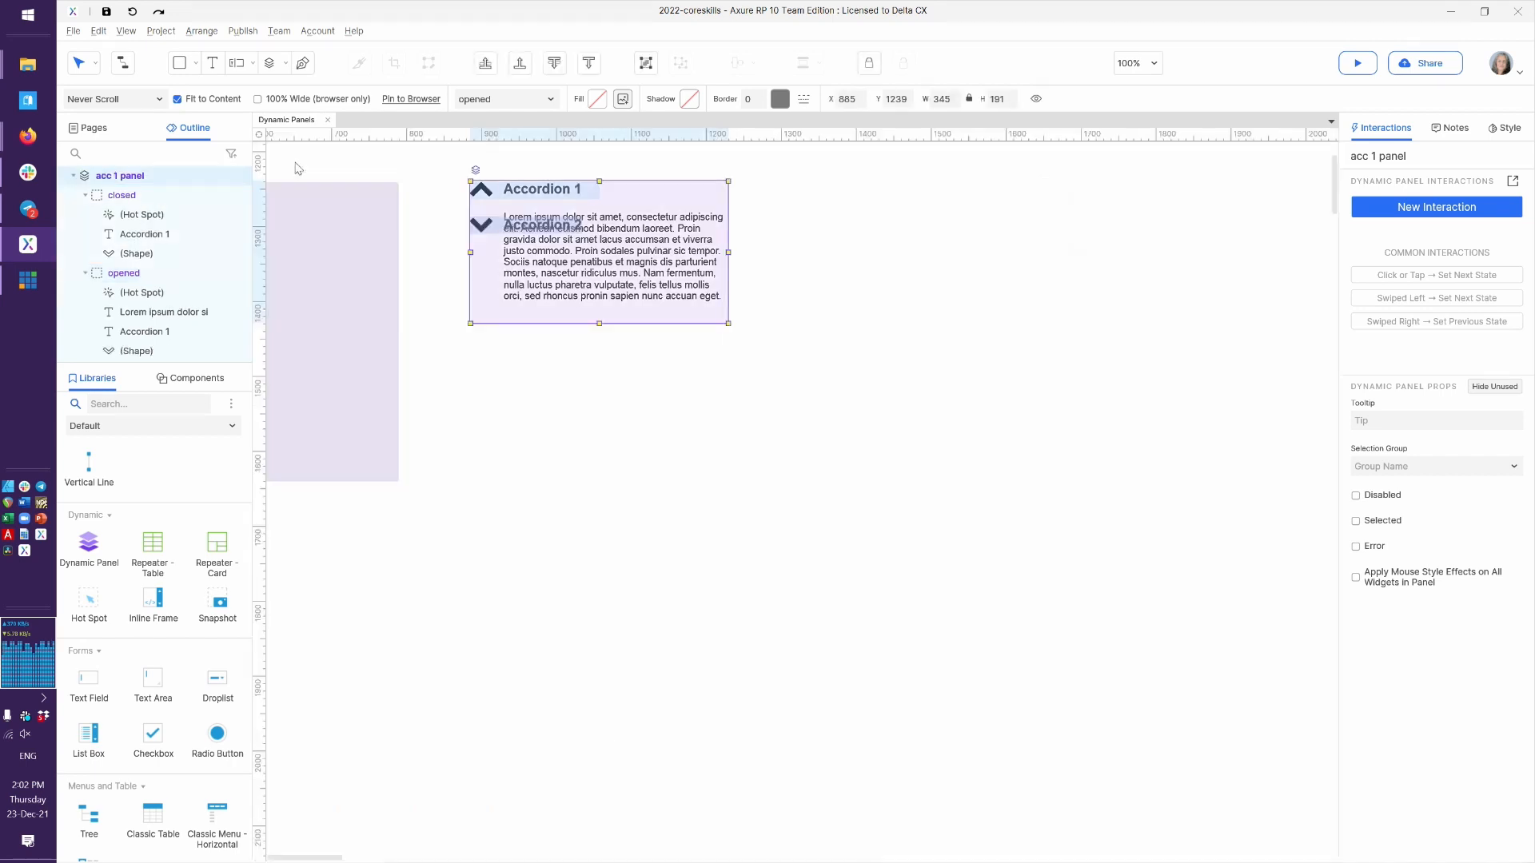
click(296, 168)
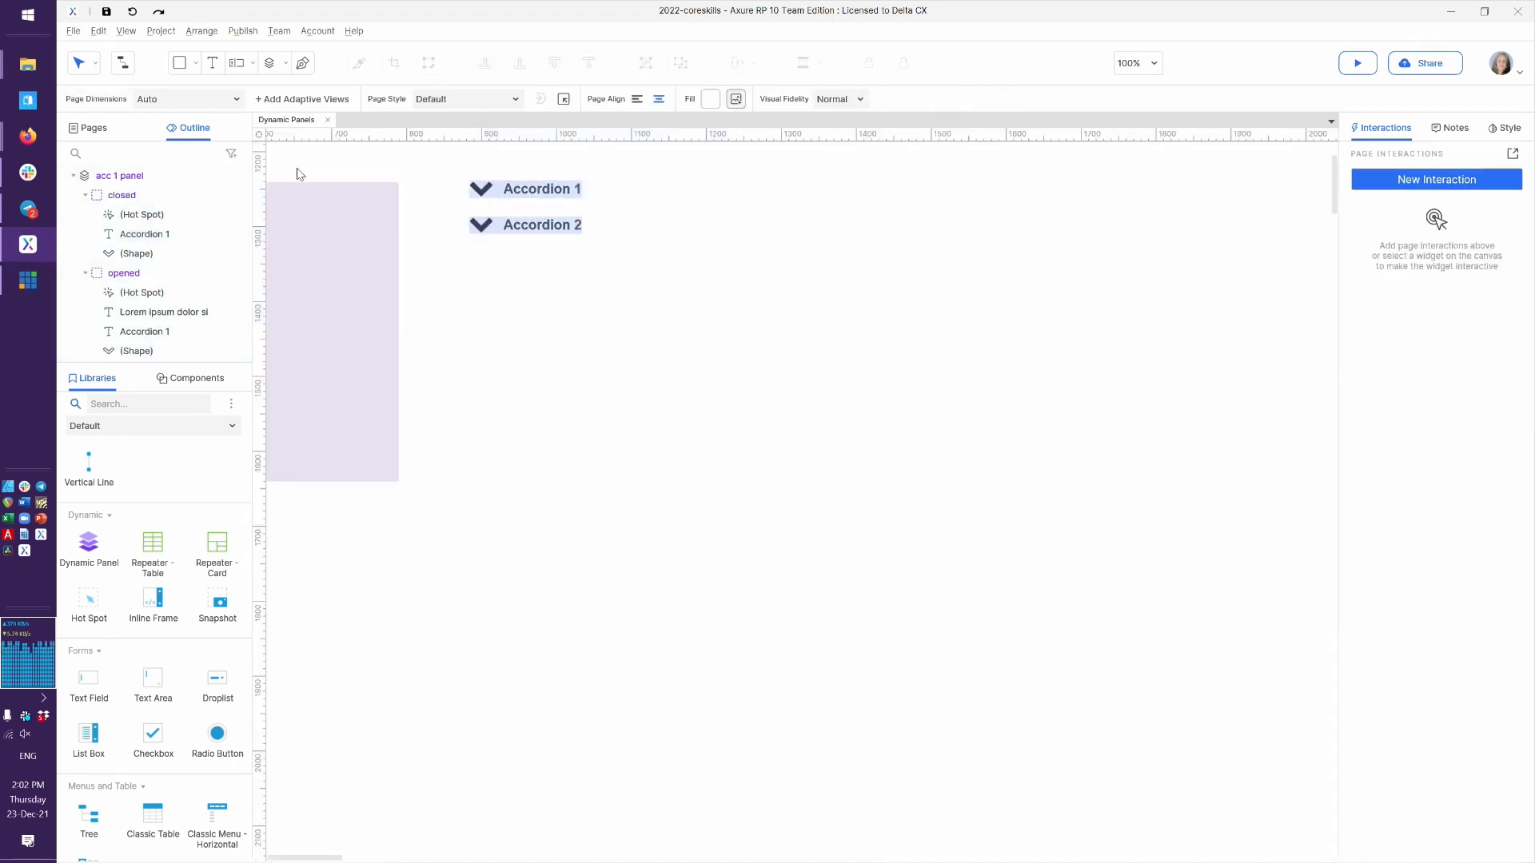
Set the closed state's hot spot action on acc 2 panel to Push / Pull widgets below
click(518, 228)
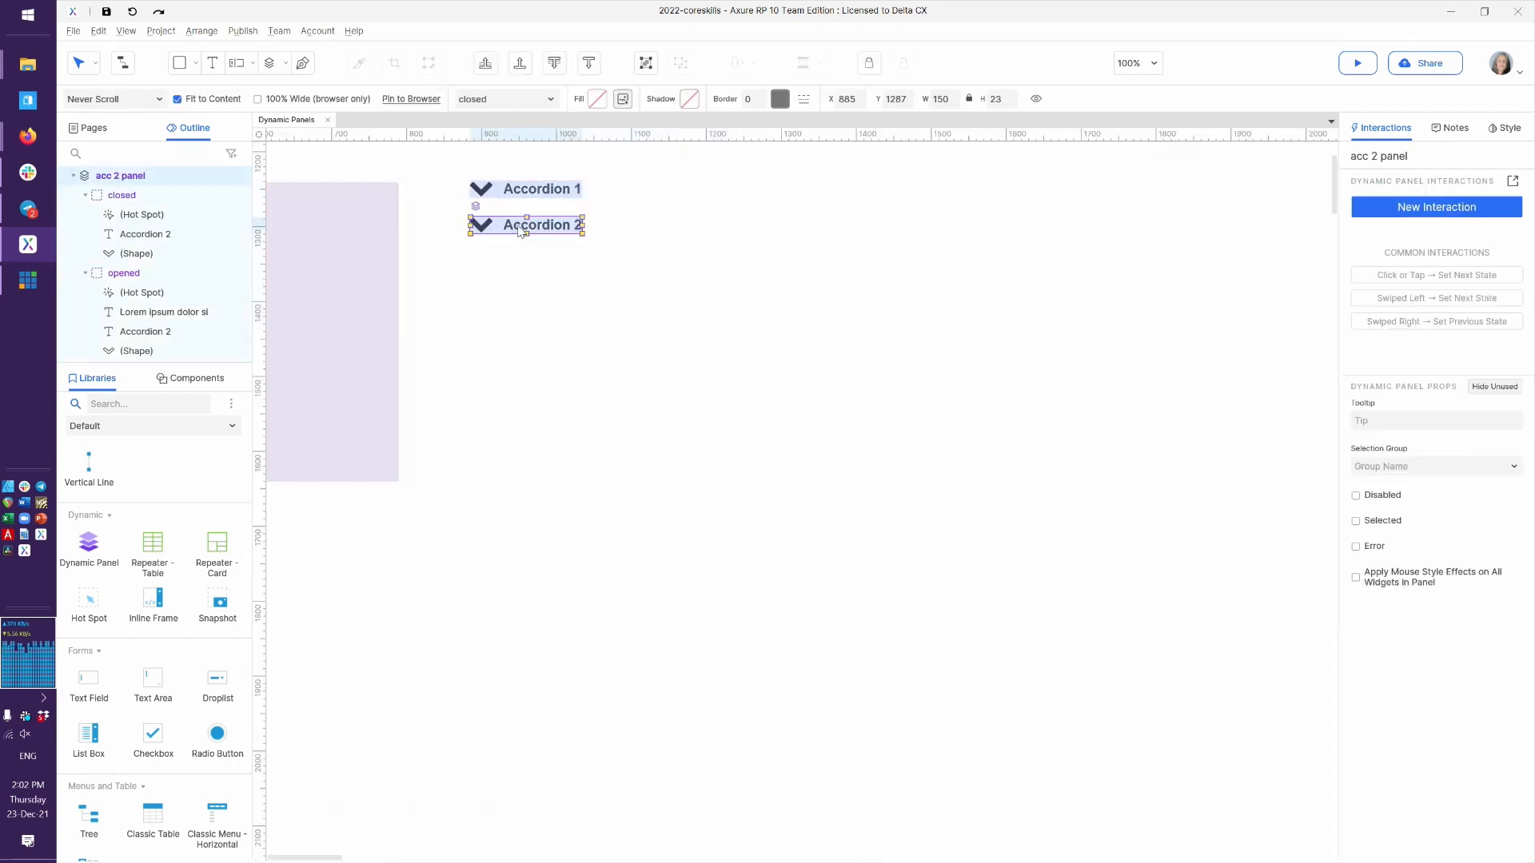
click(475, 208)
click(502, 188)
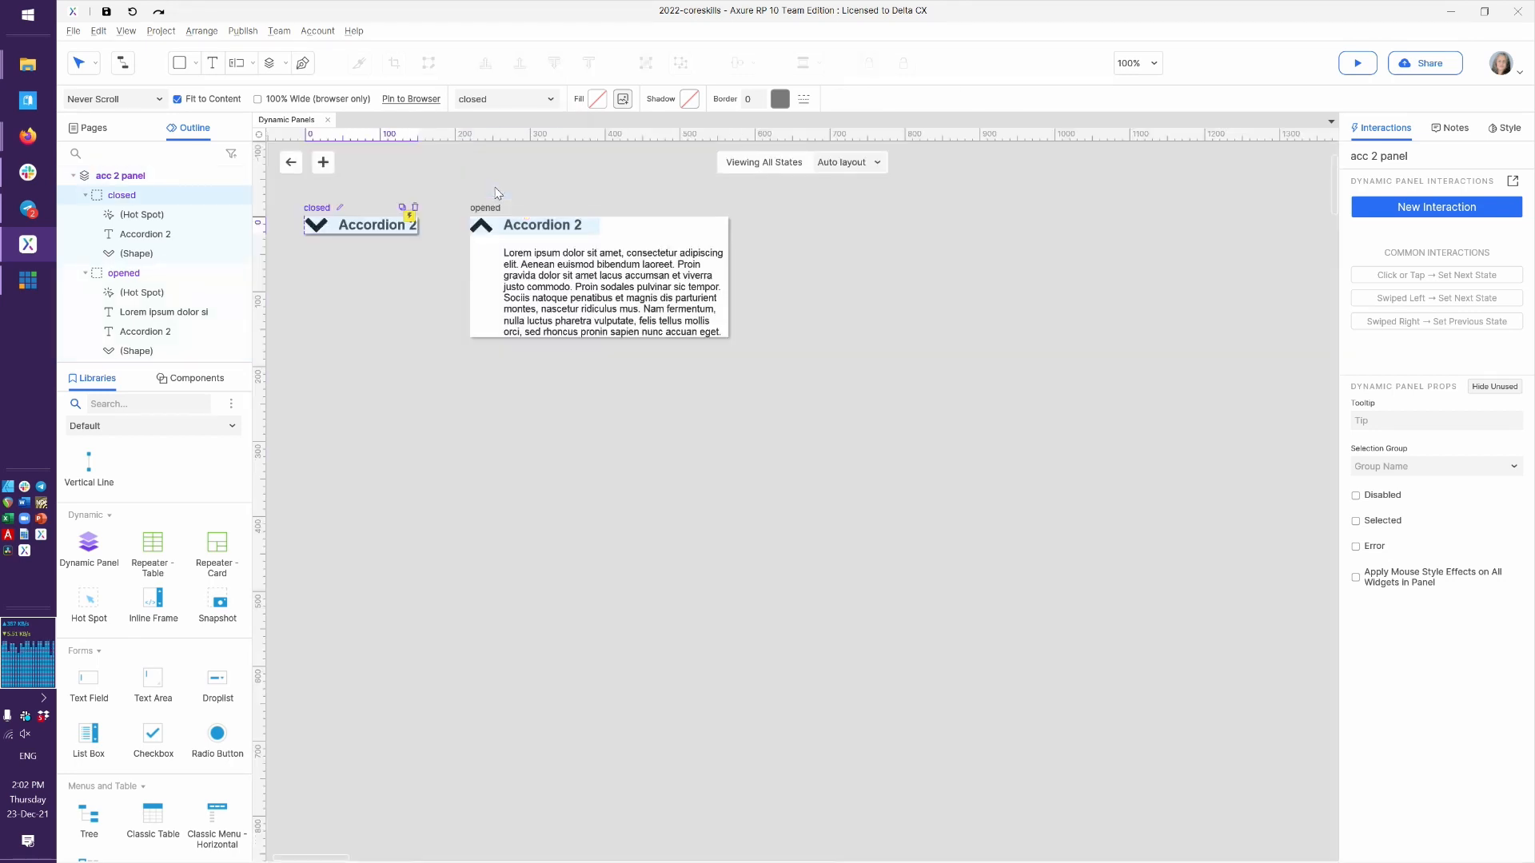
click(377, 229)
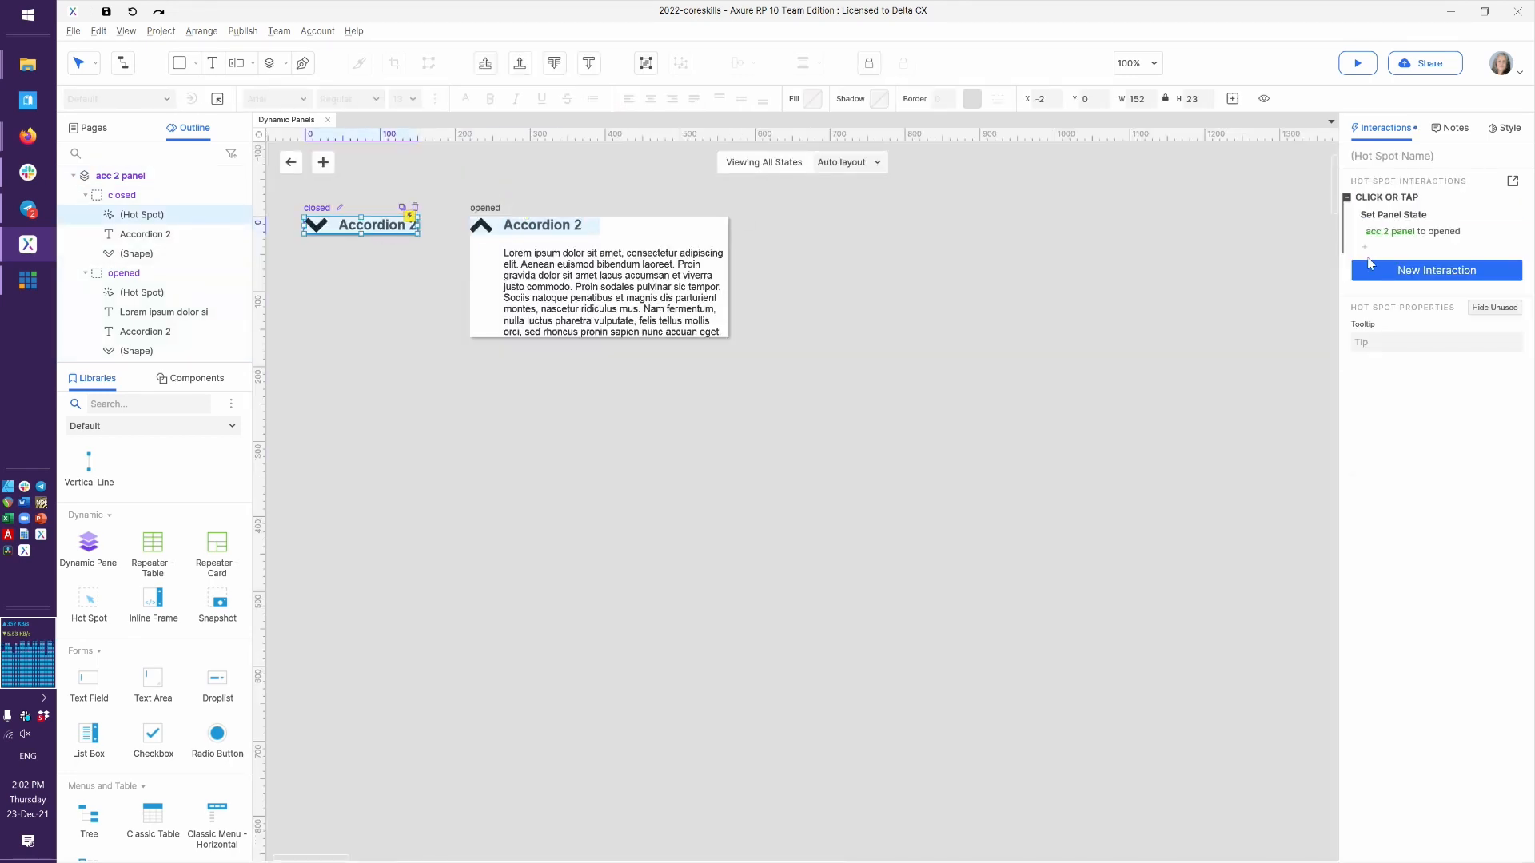
click(1430, 232)
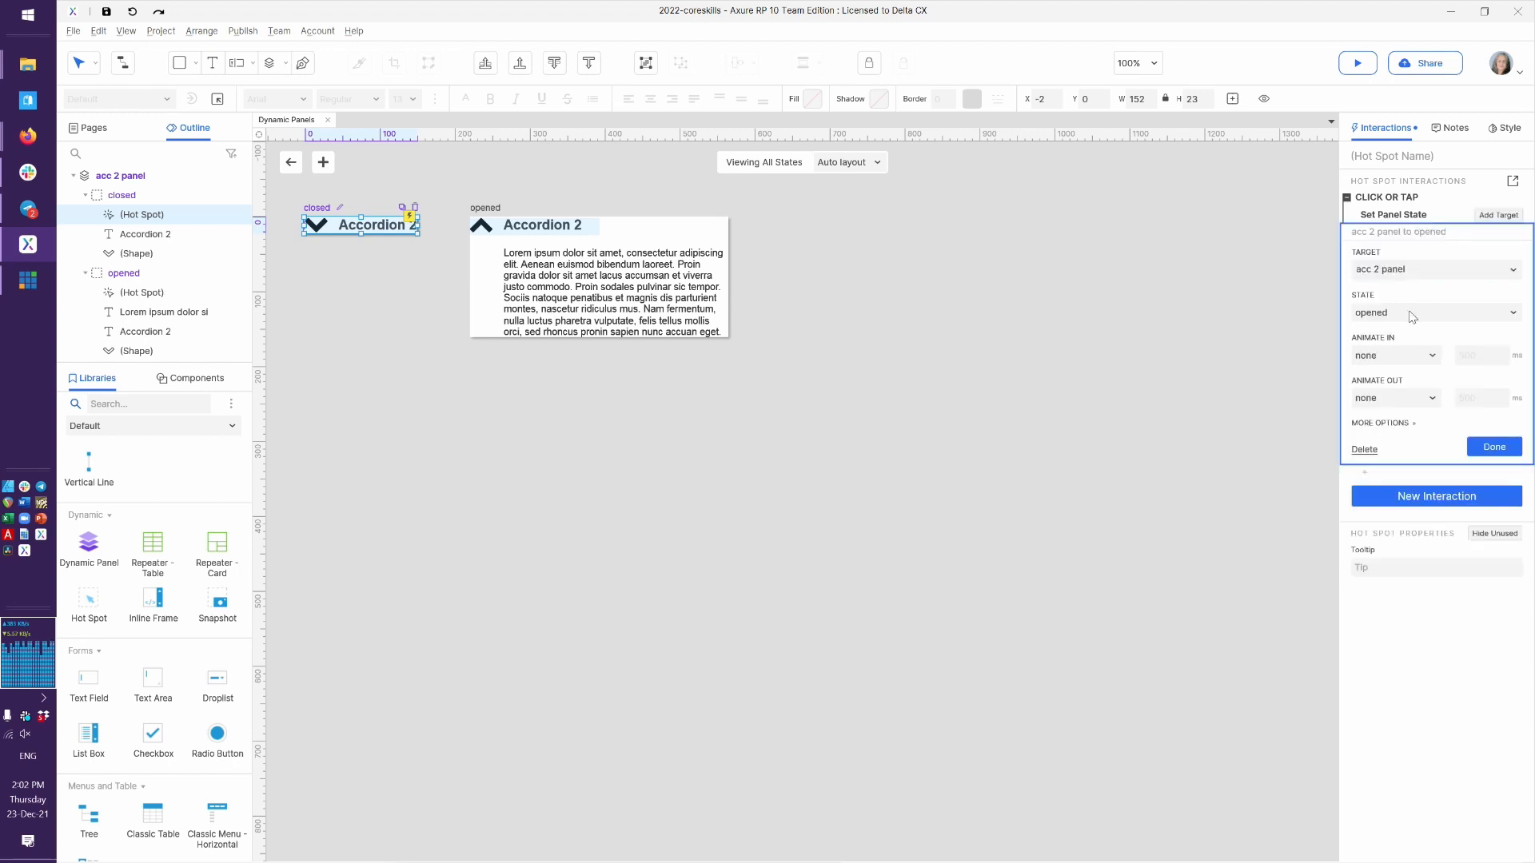
click(1386, 423)
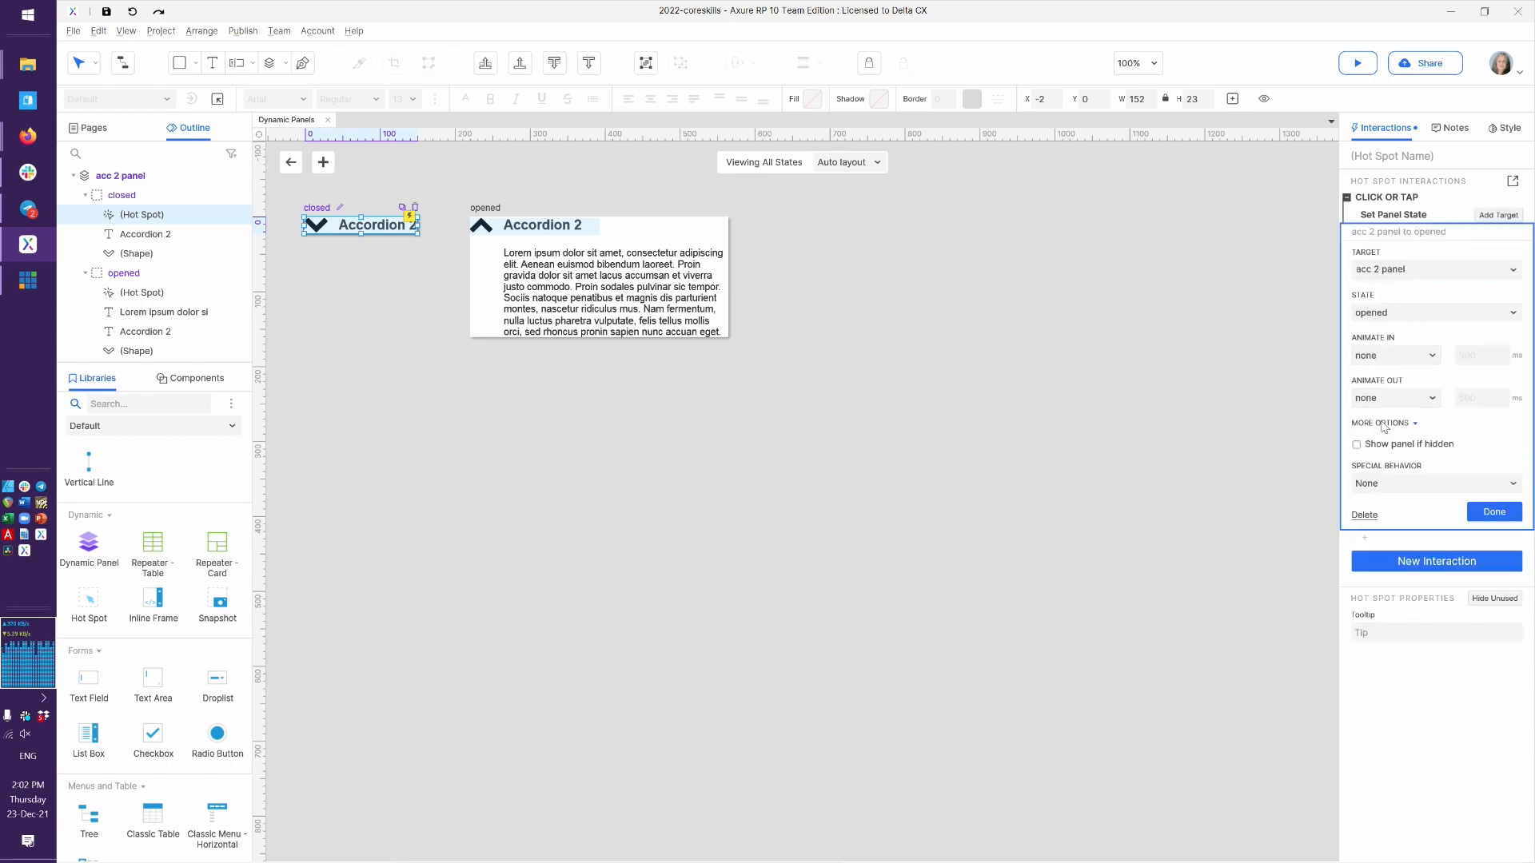
click(1407, 483)
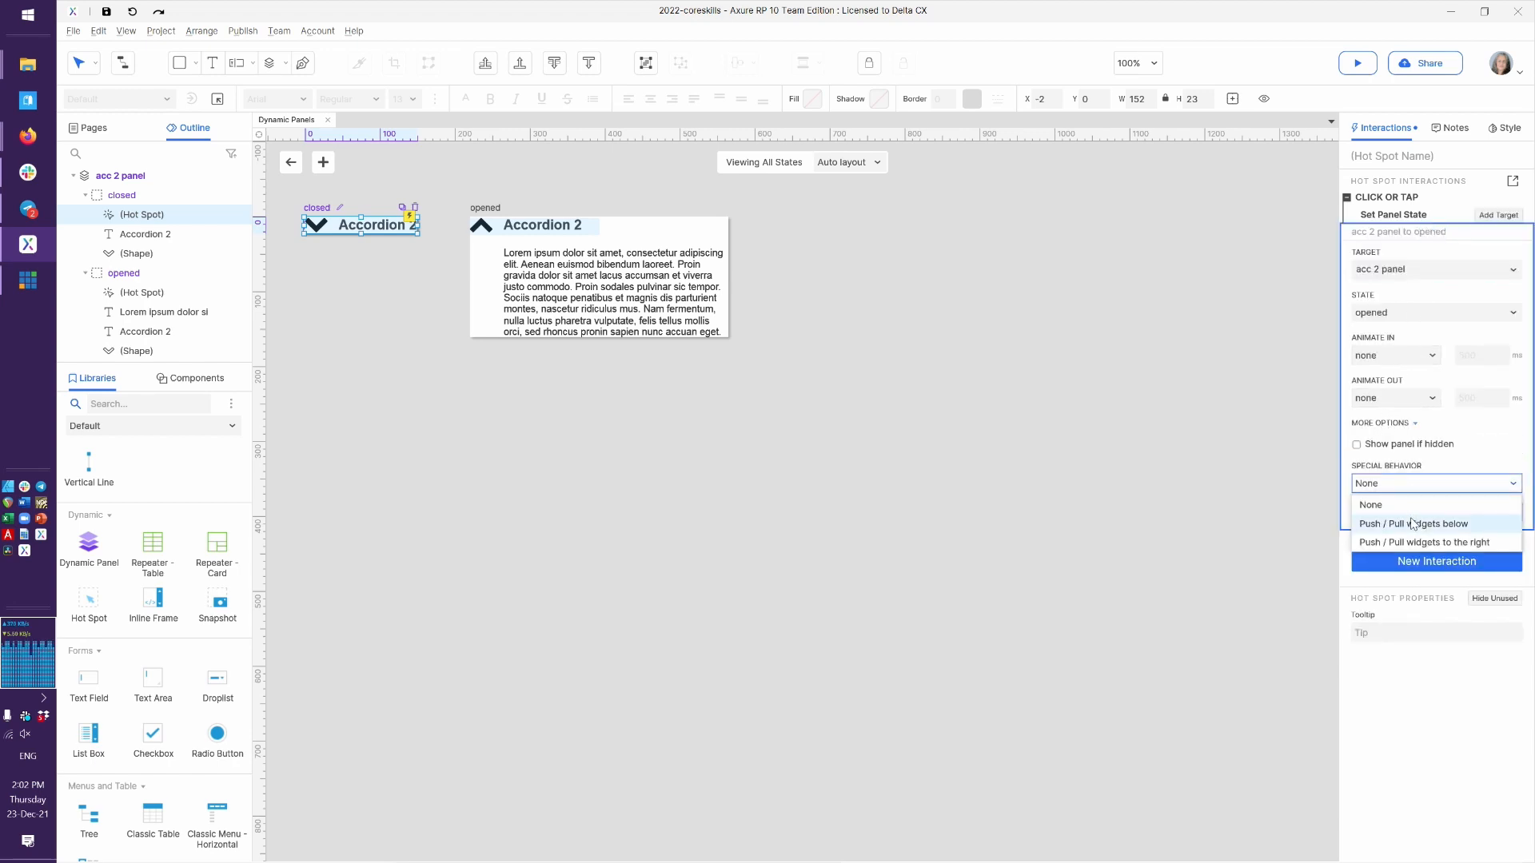
click(1415, 523)
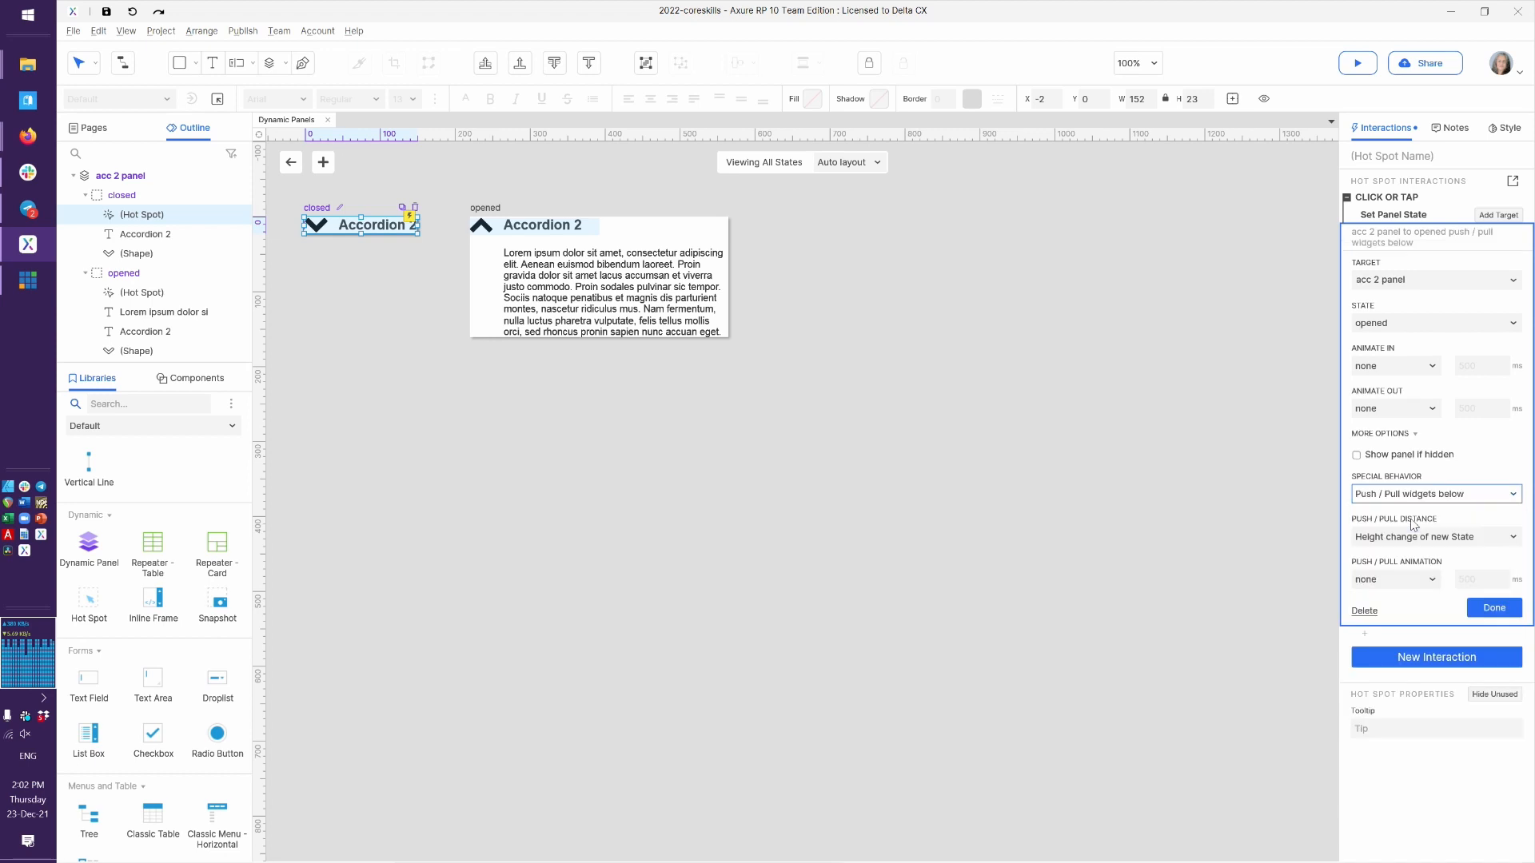
click(1490, 609)
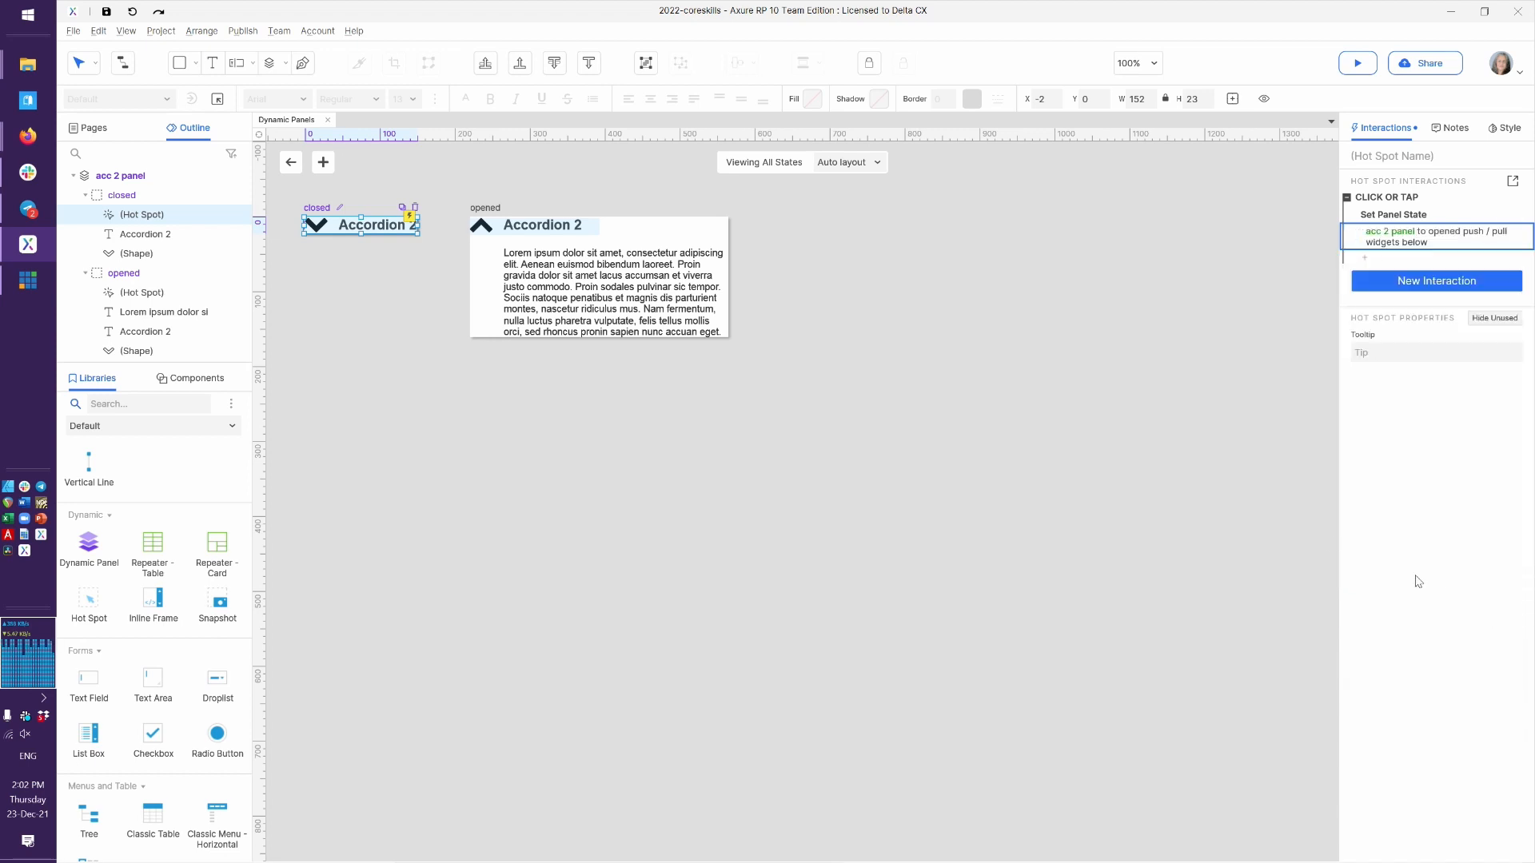
Set the opened state's hot spot action on acc 2 panel to Push / Pull widgets below
click(544, 226)
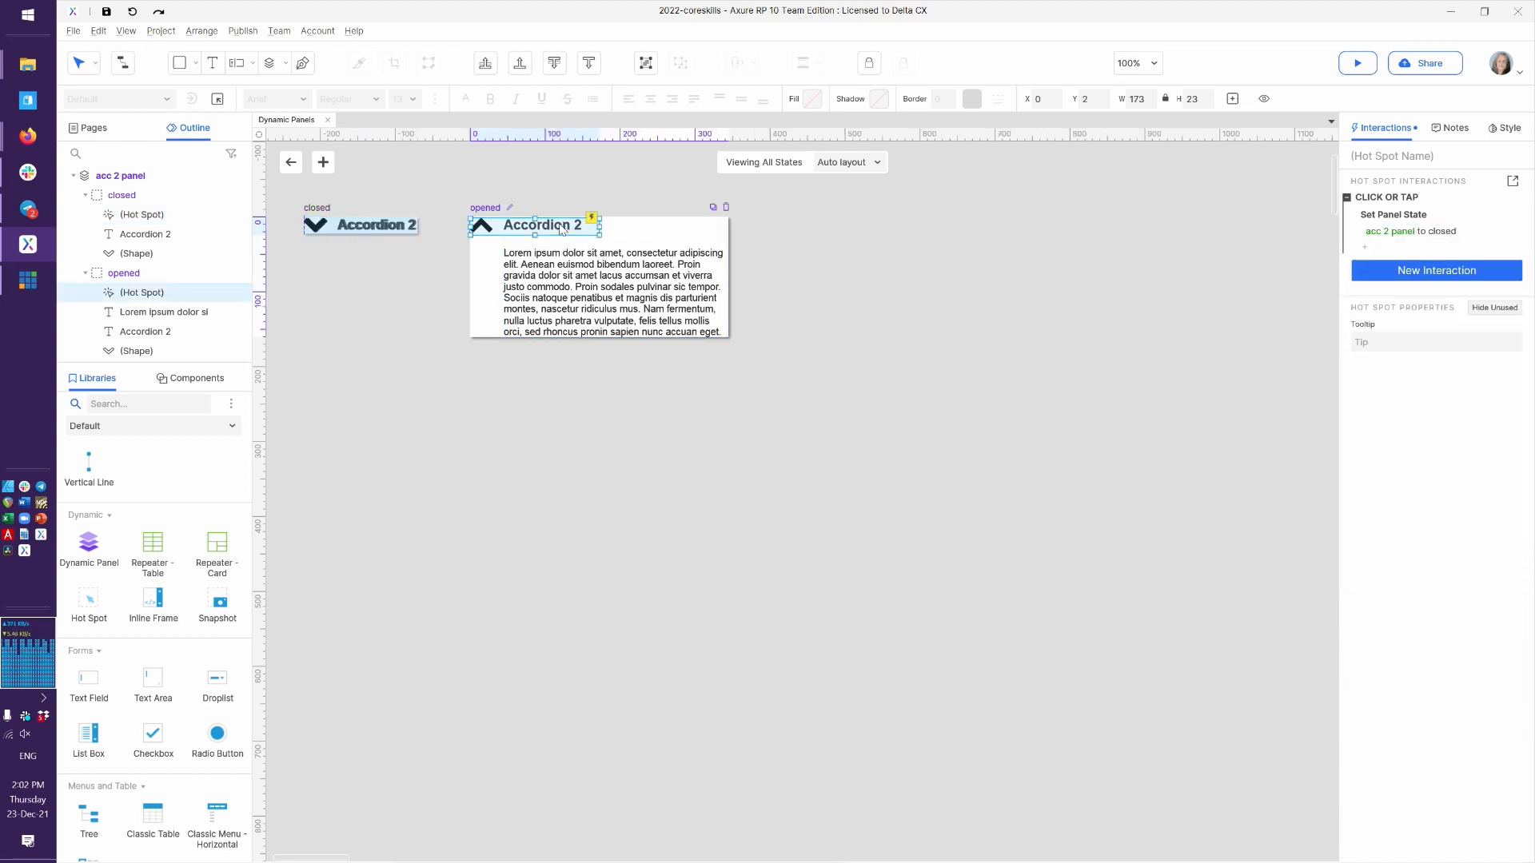
click(1417, 233)
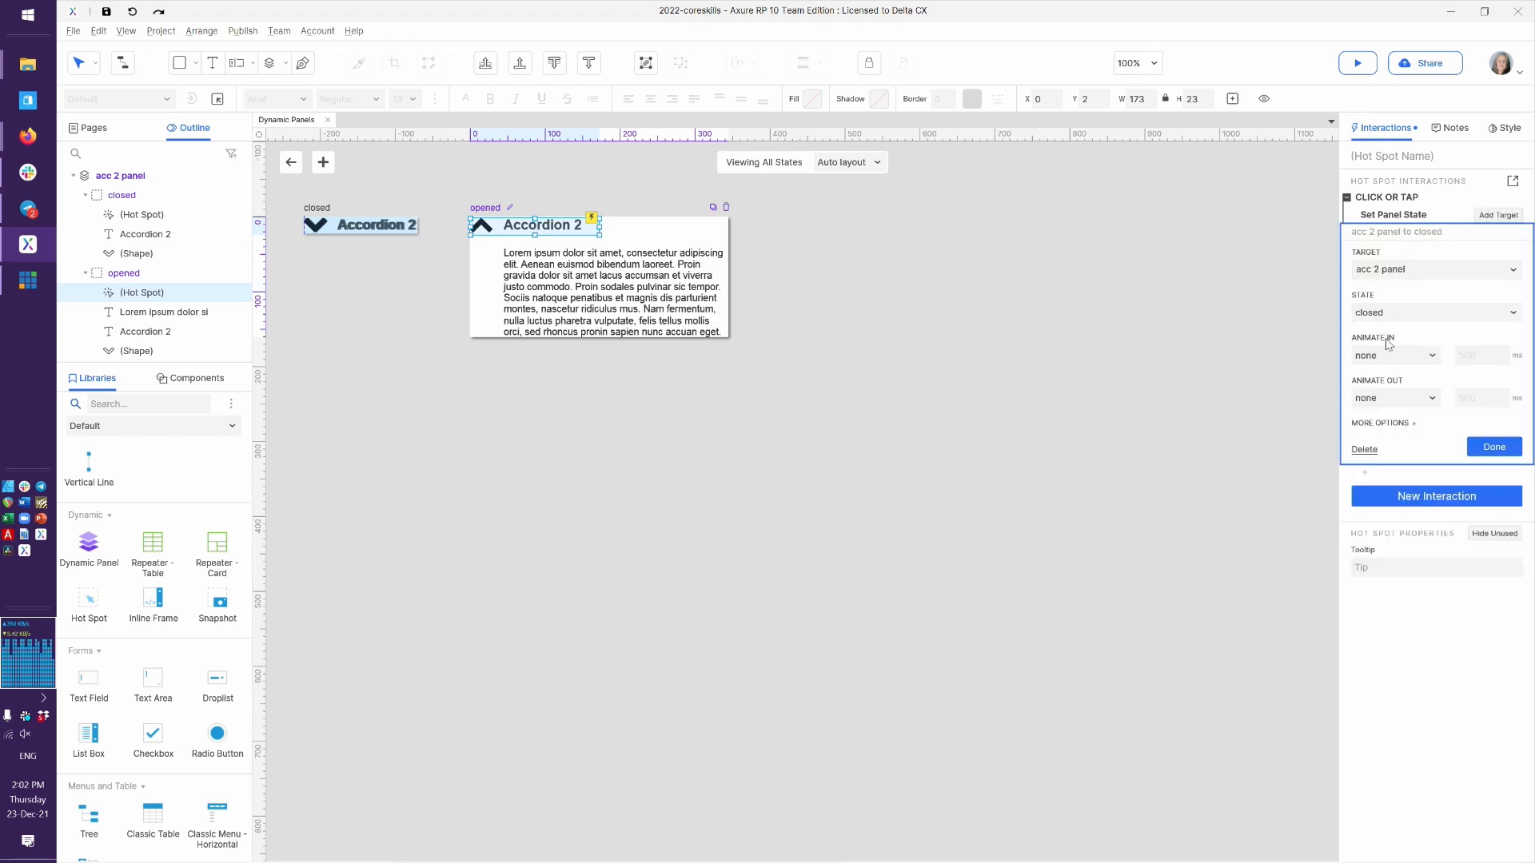
click(1387, 425)
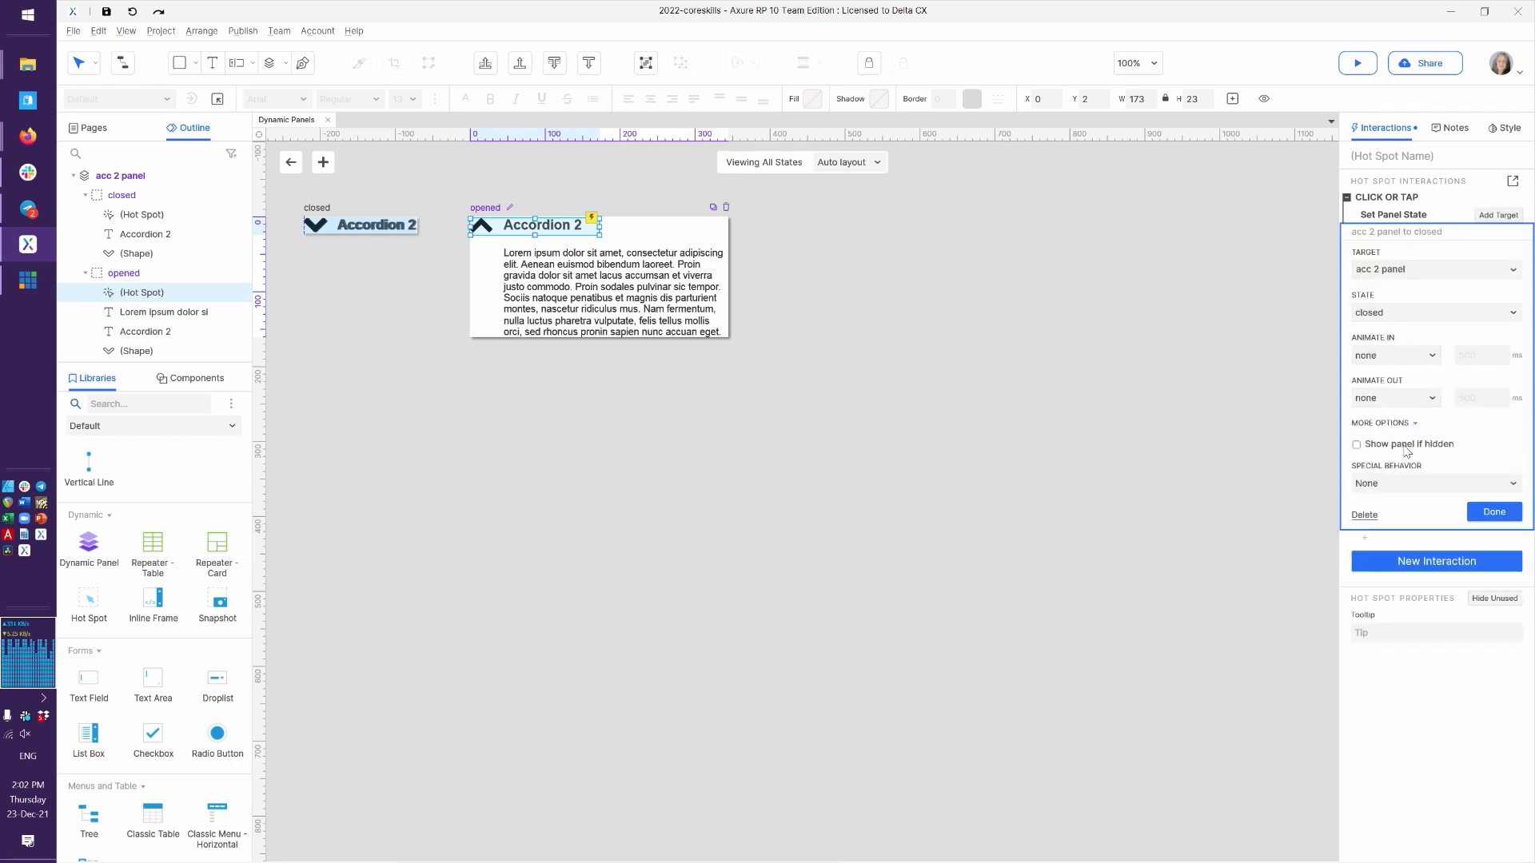
click(1408, 483)
click(1415, 520)
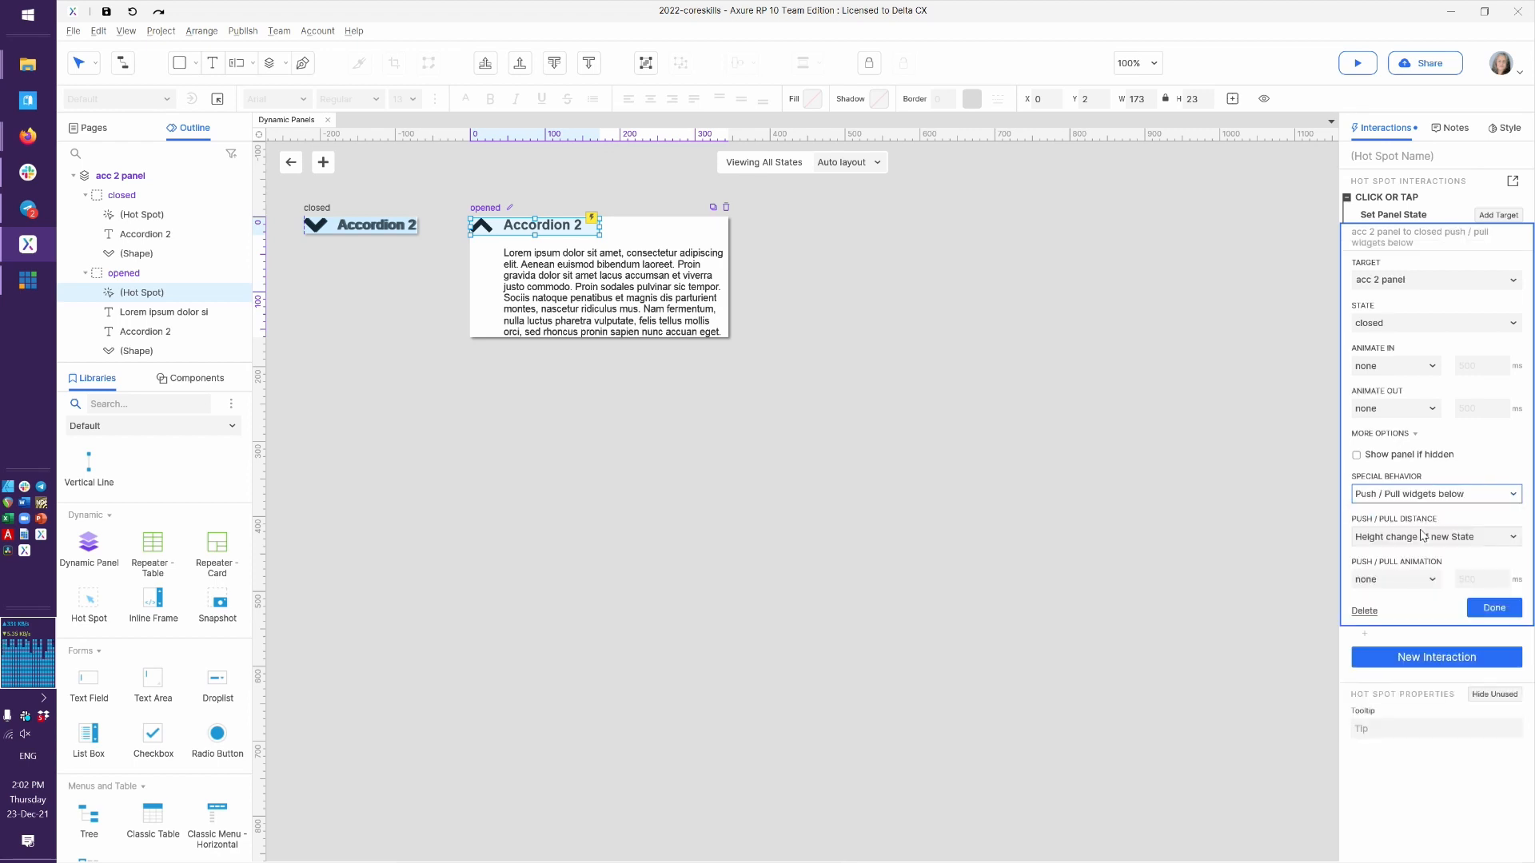
click(1494, 608)
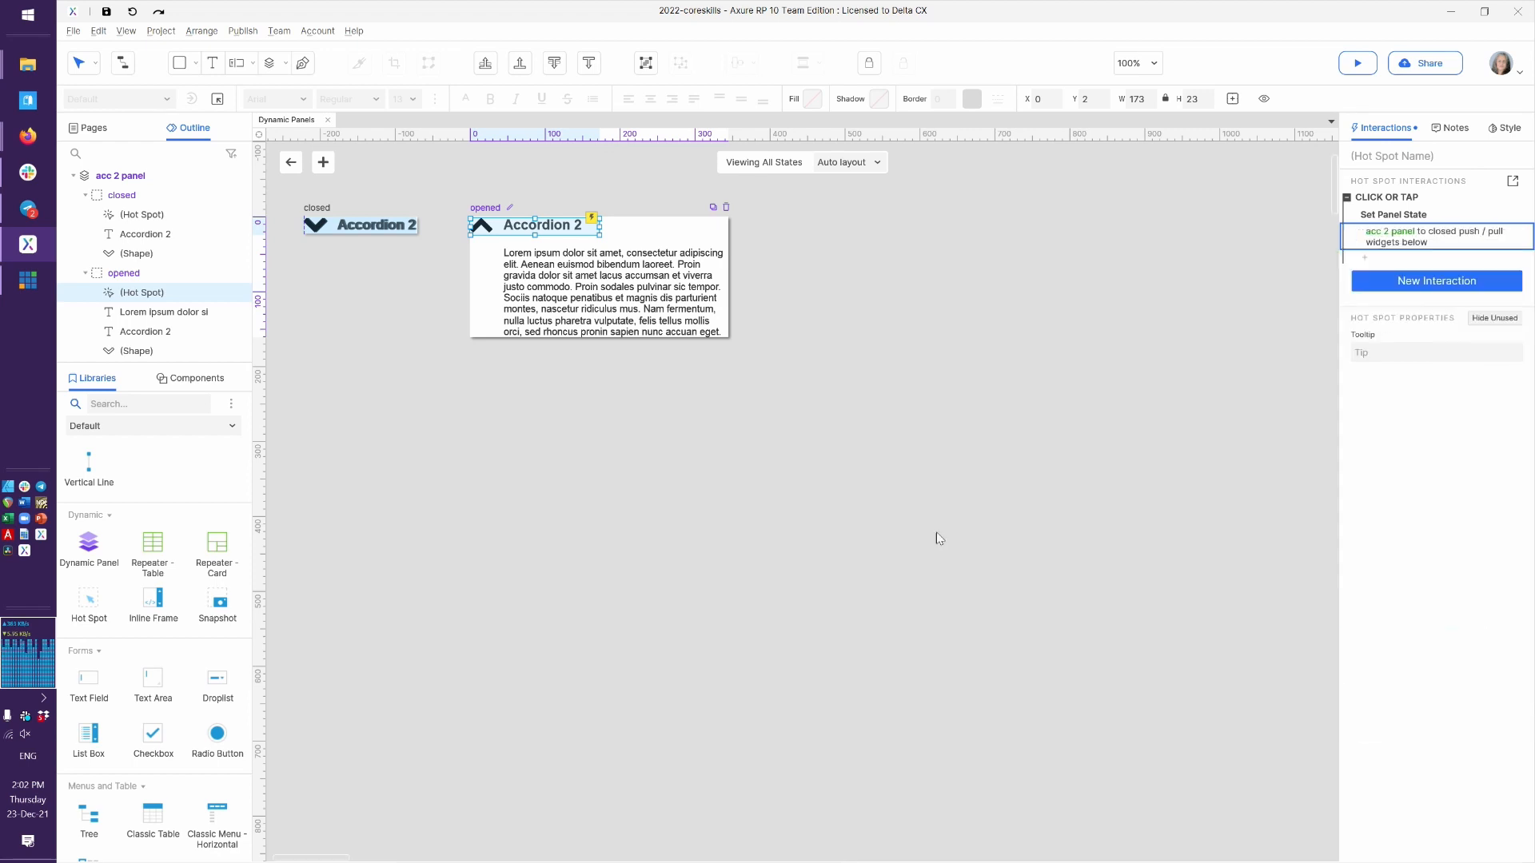
Set the height of the paragraph text box in acc 2 panel's opened state to 150
click(674, 329)
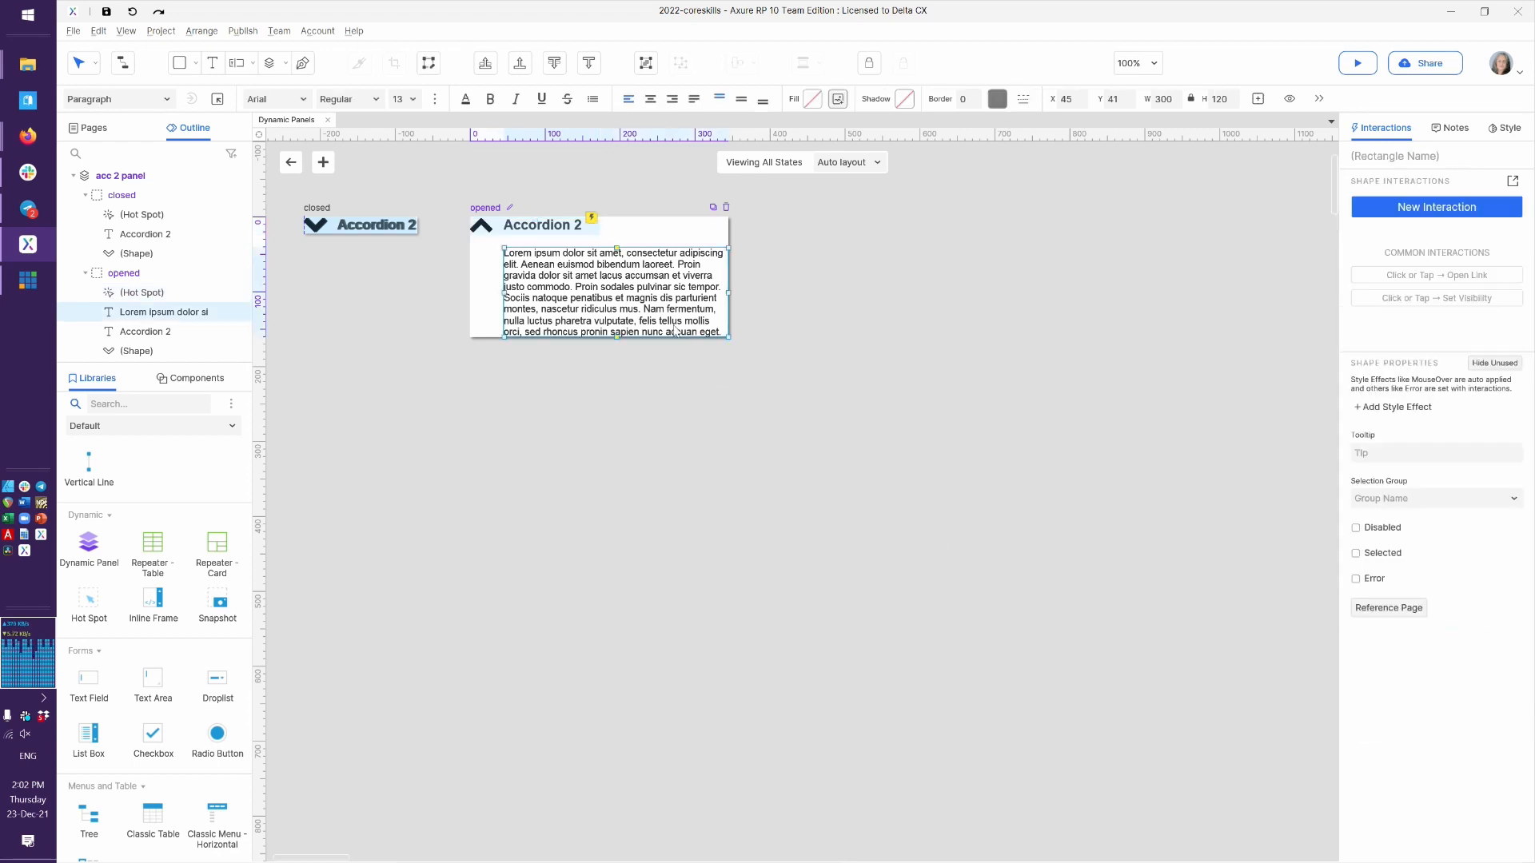
click(1224, 96)
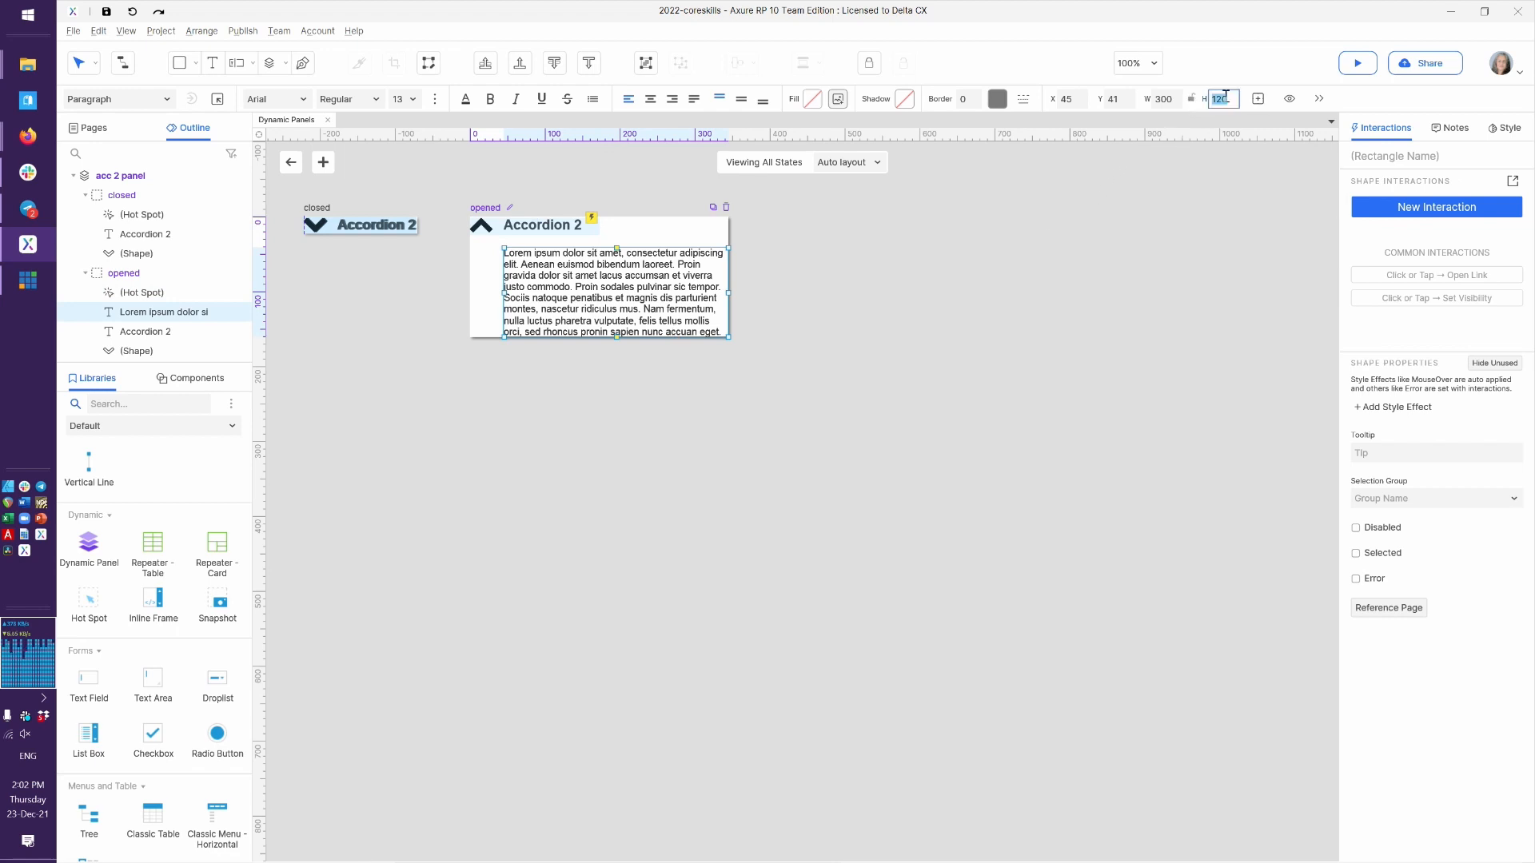
key(Return)
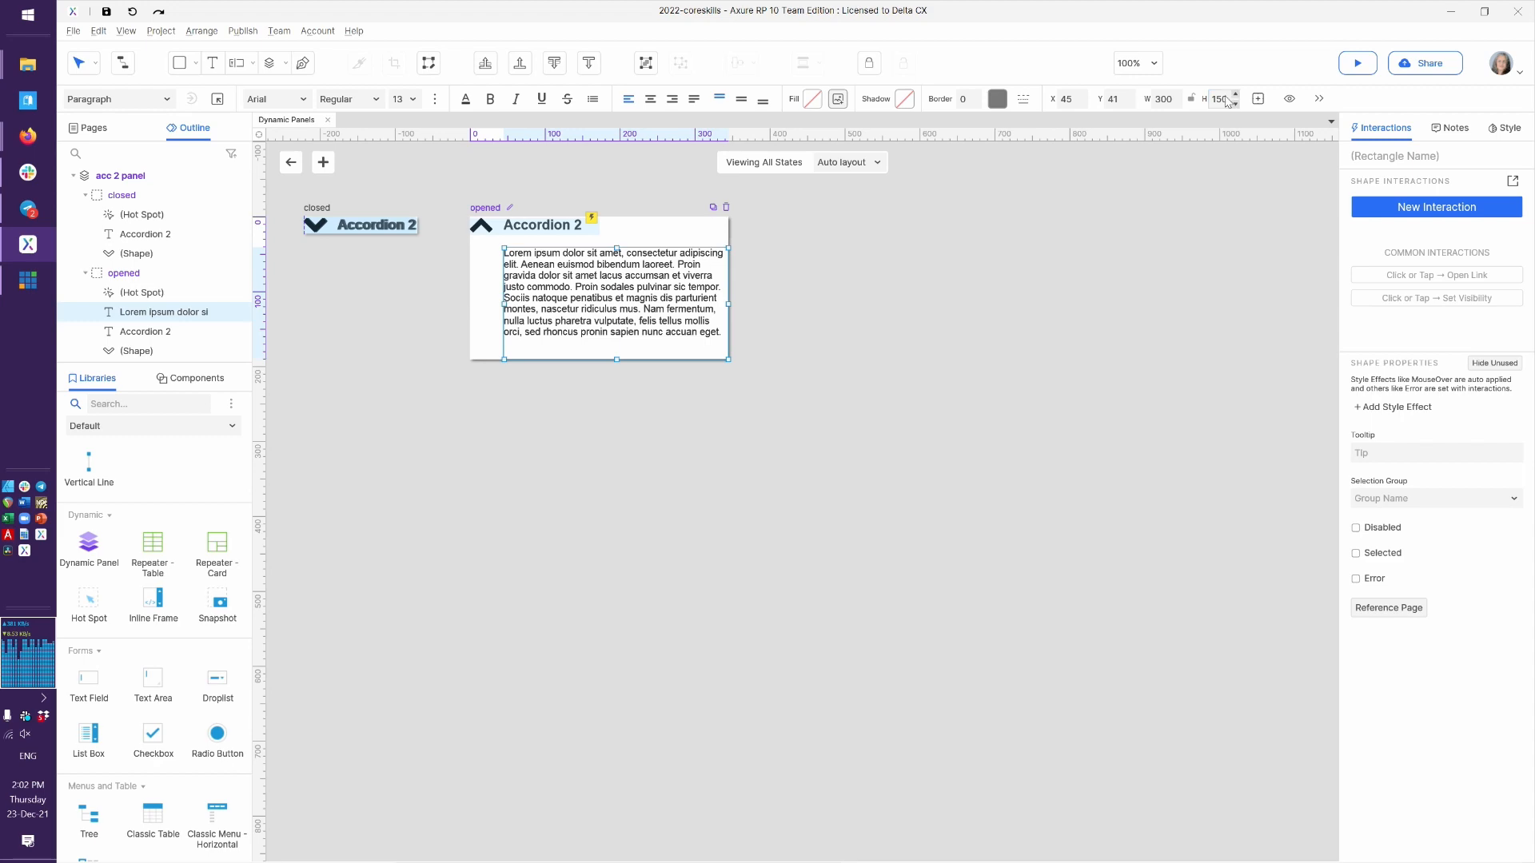
Switch to the Firefox preview, reload the page and test expanding and collapsing Accordion 2 and Accordion 1
key(alt+Tab)
key(F5)
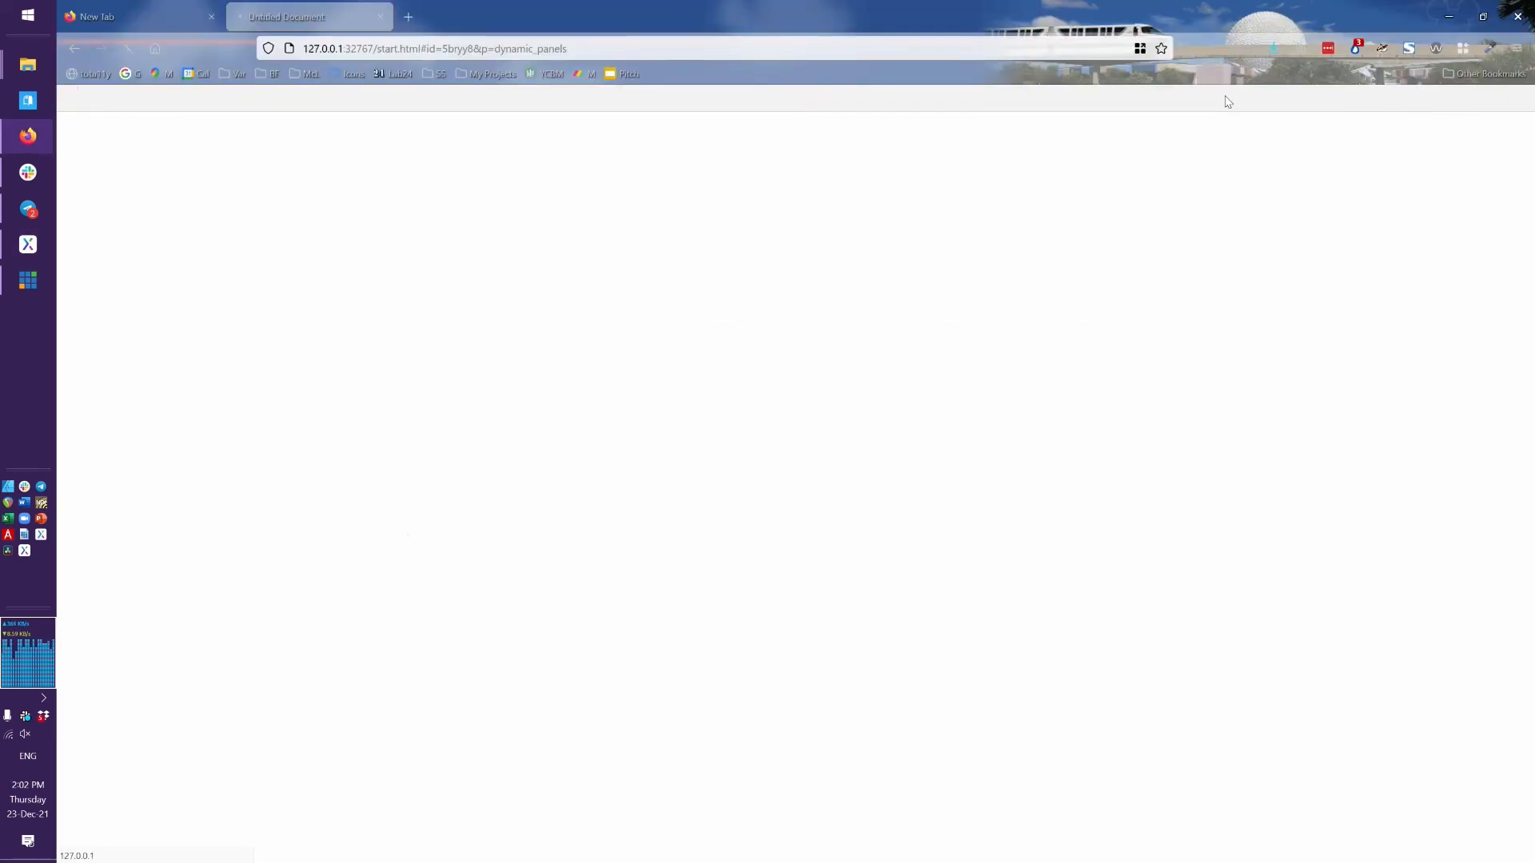
scroll(1186, 367, down, 6)
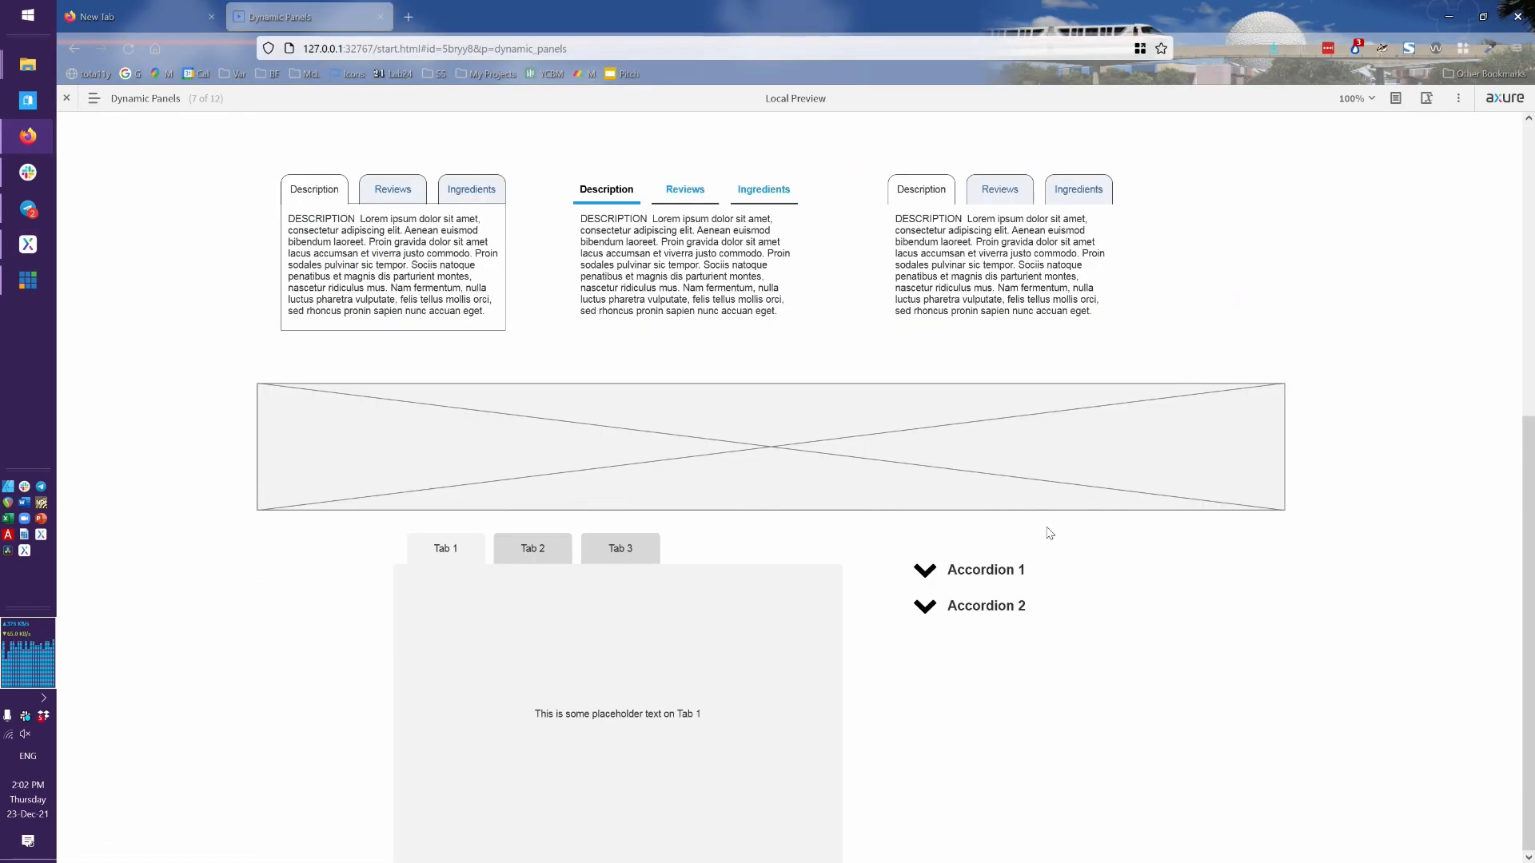
click(980, 610)
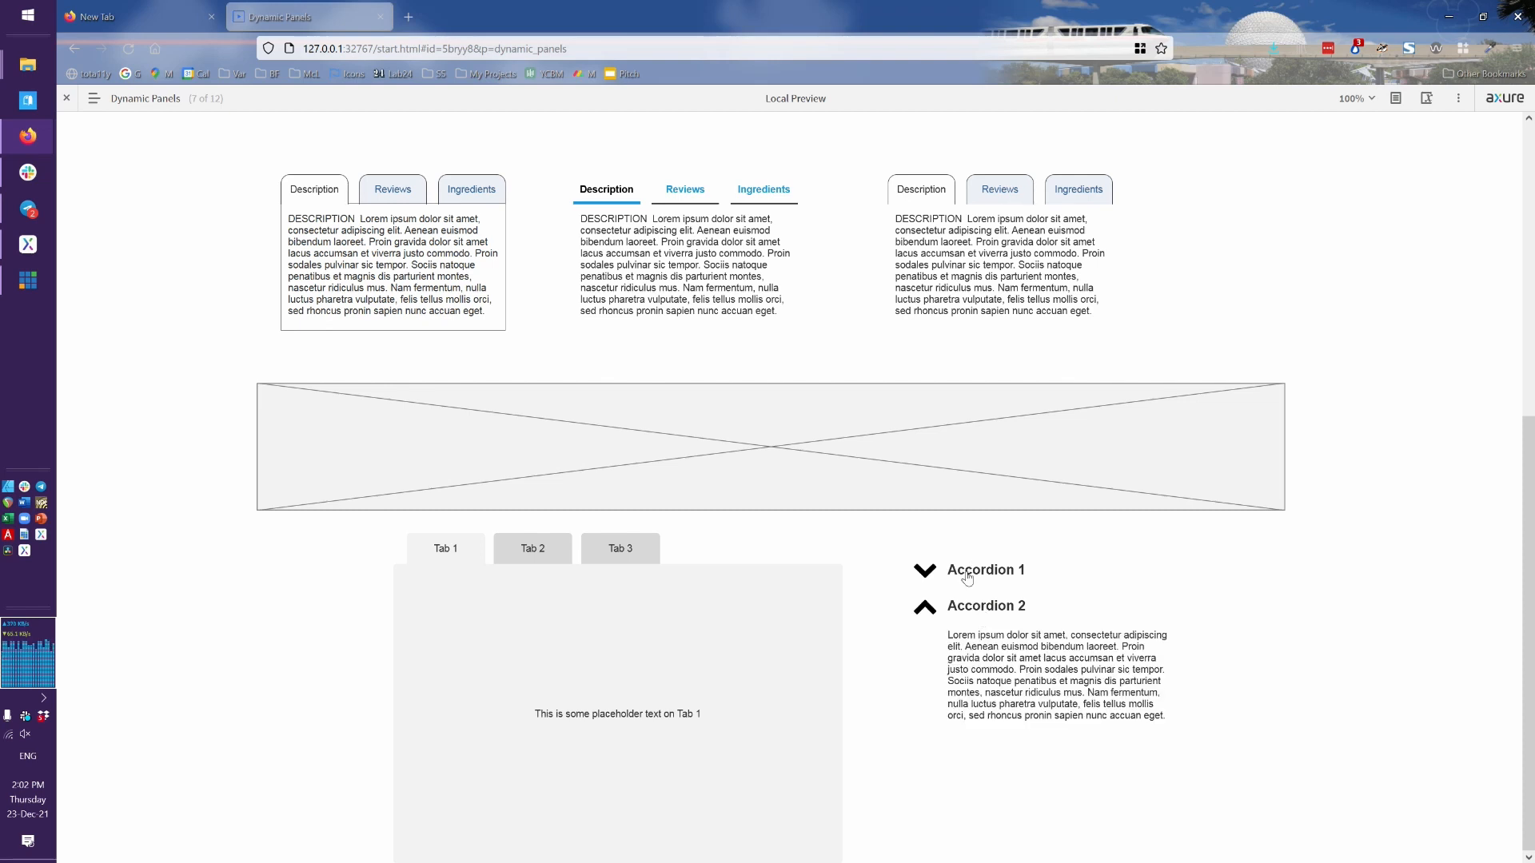
click(968, 576)
click(968, 576)
click(976, 613)
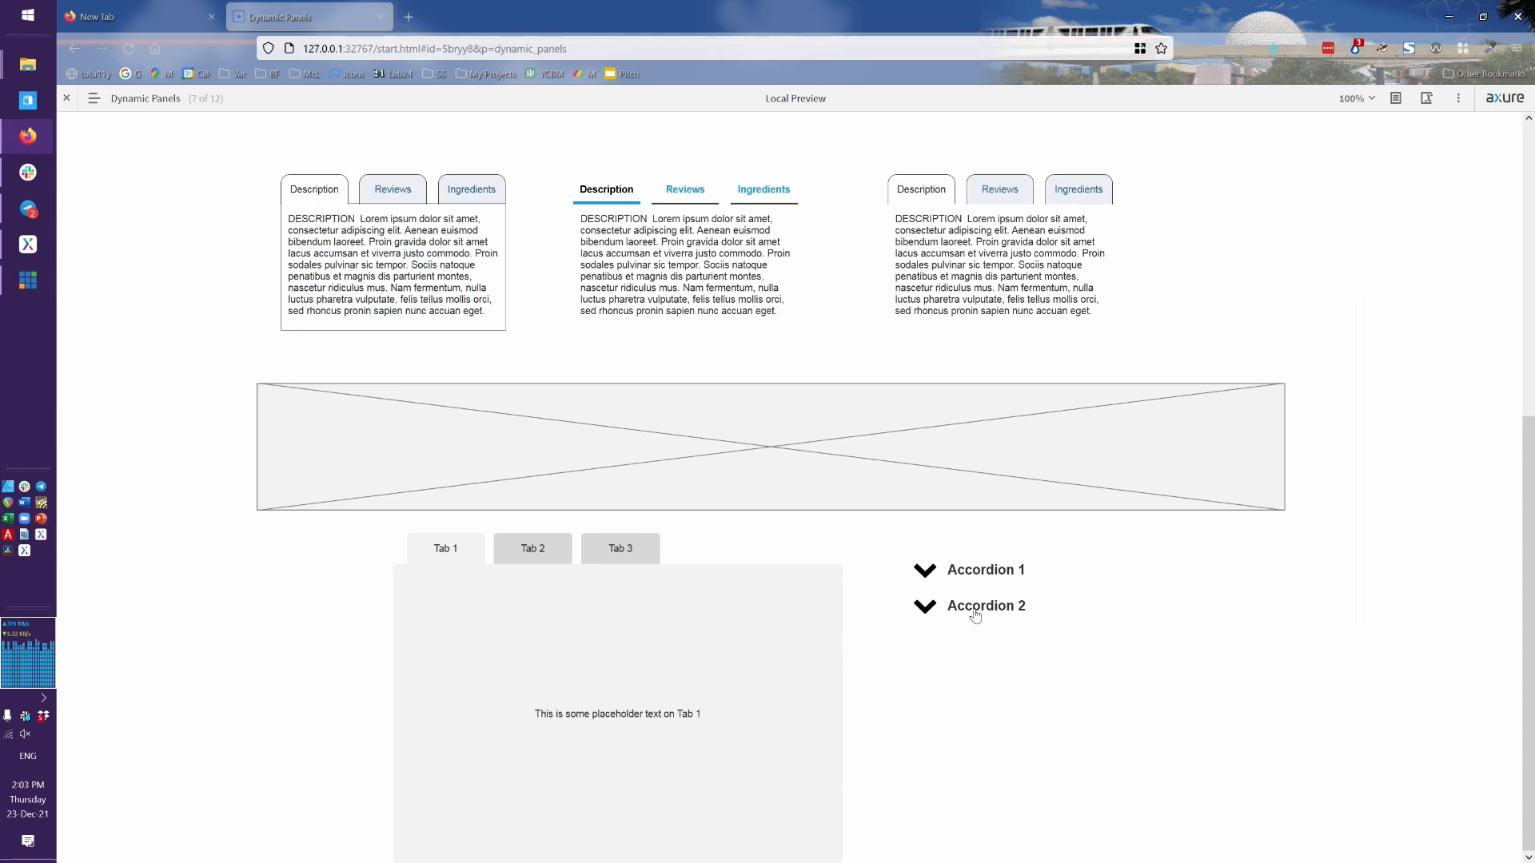
Switch back to Axure RP, duplicate the Accordion 2 panel on the page and place the copy below it at X 885, Y 1335
key(alt+Tab)
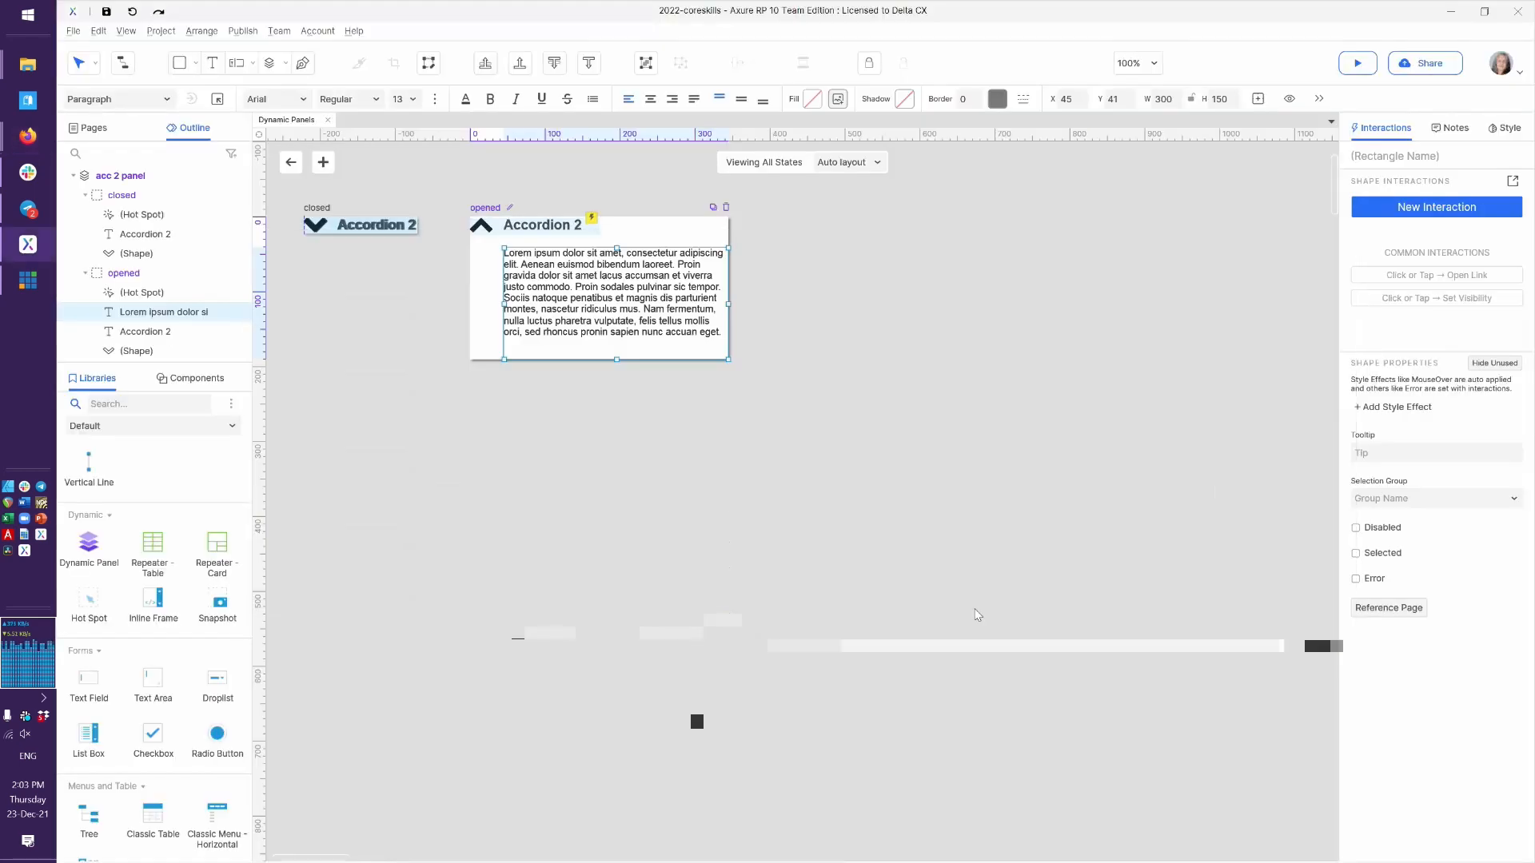
click(291, 162)
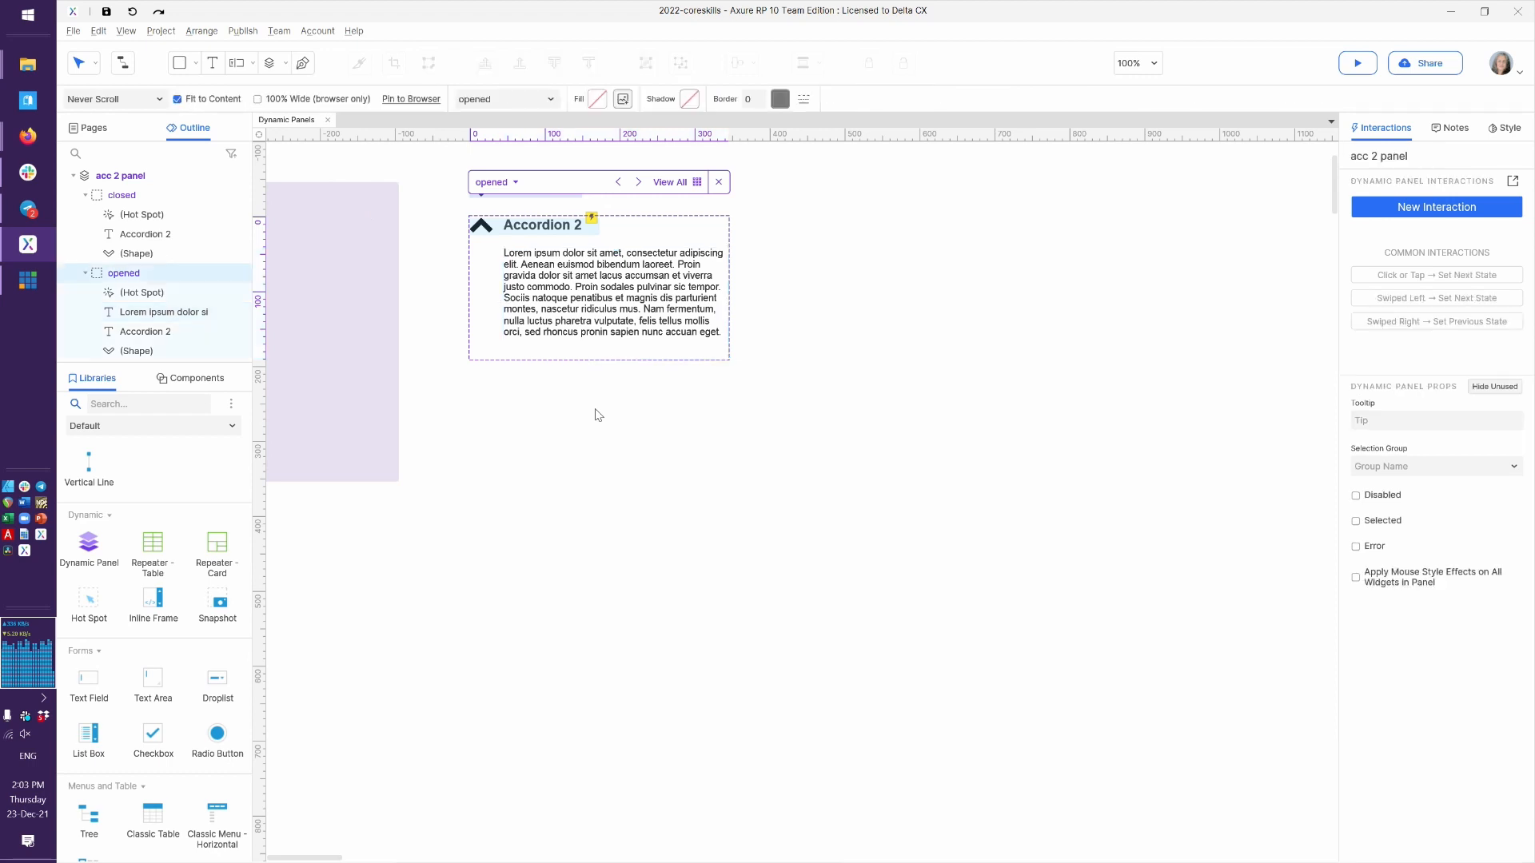
key(Escape)
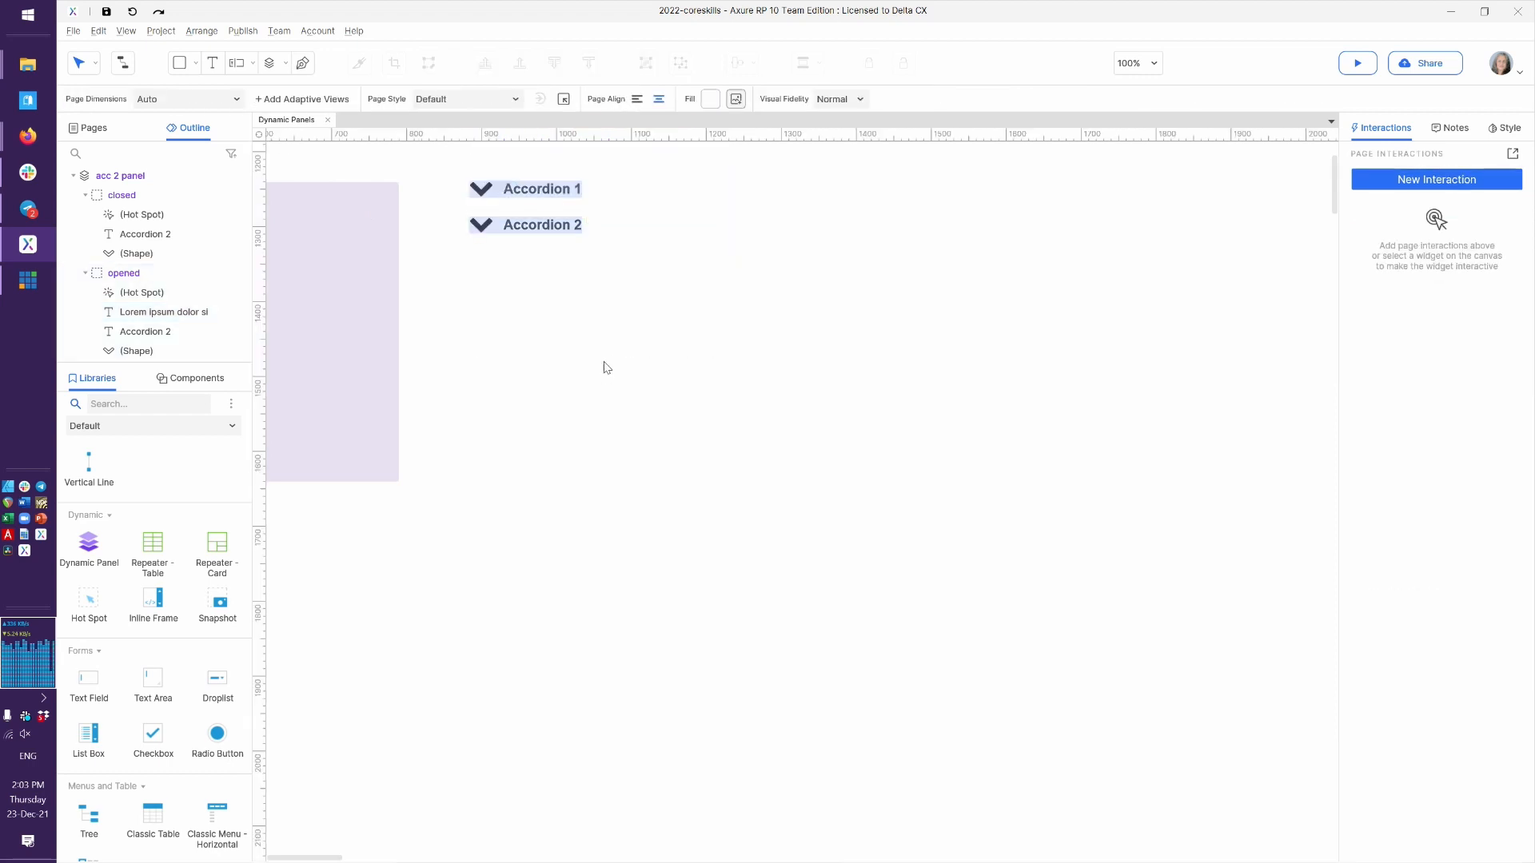
click(539, 228)
key(ctrl+d)
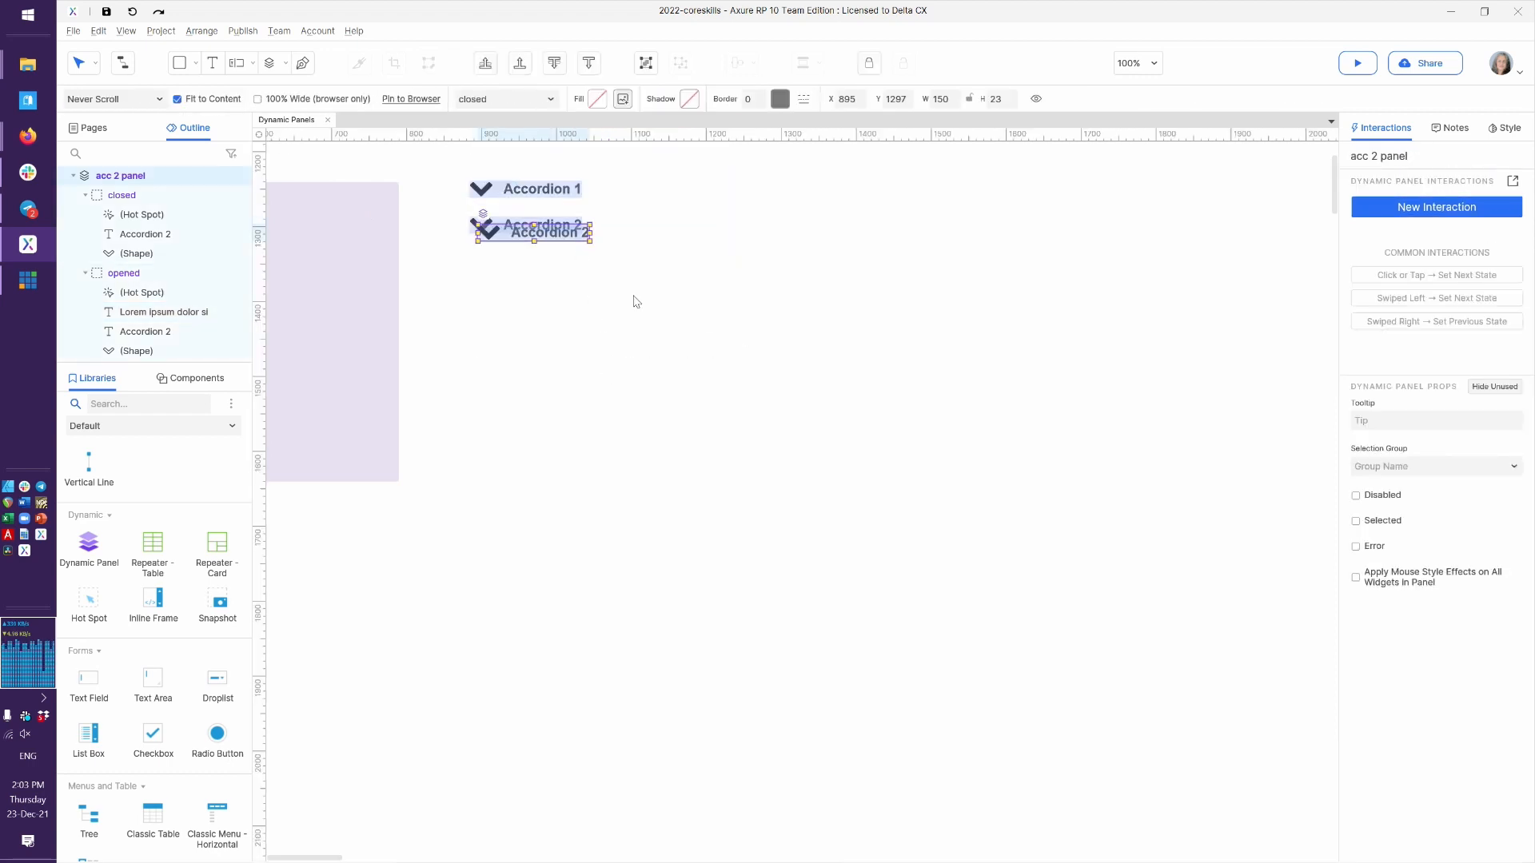
drag(561, 234, 549, 263)
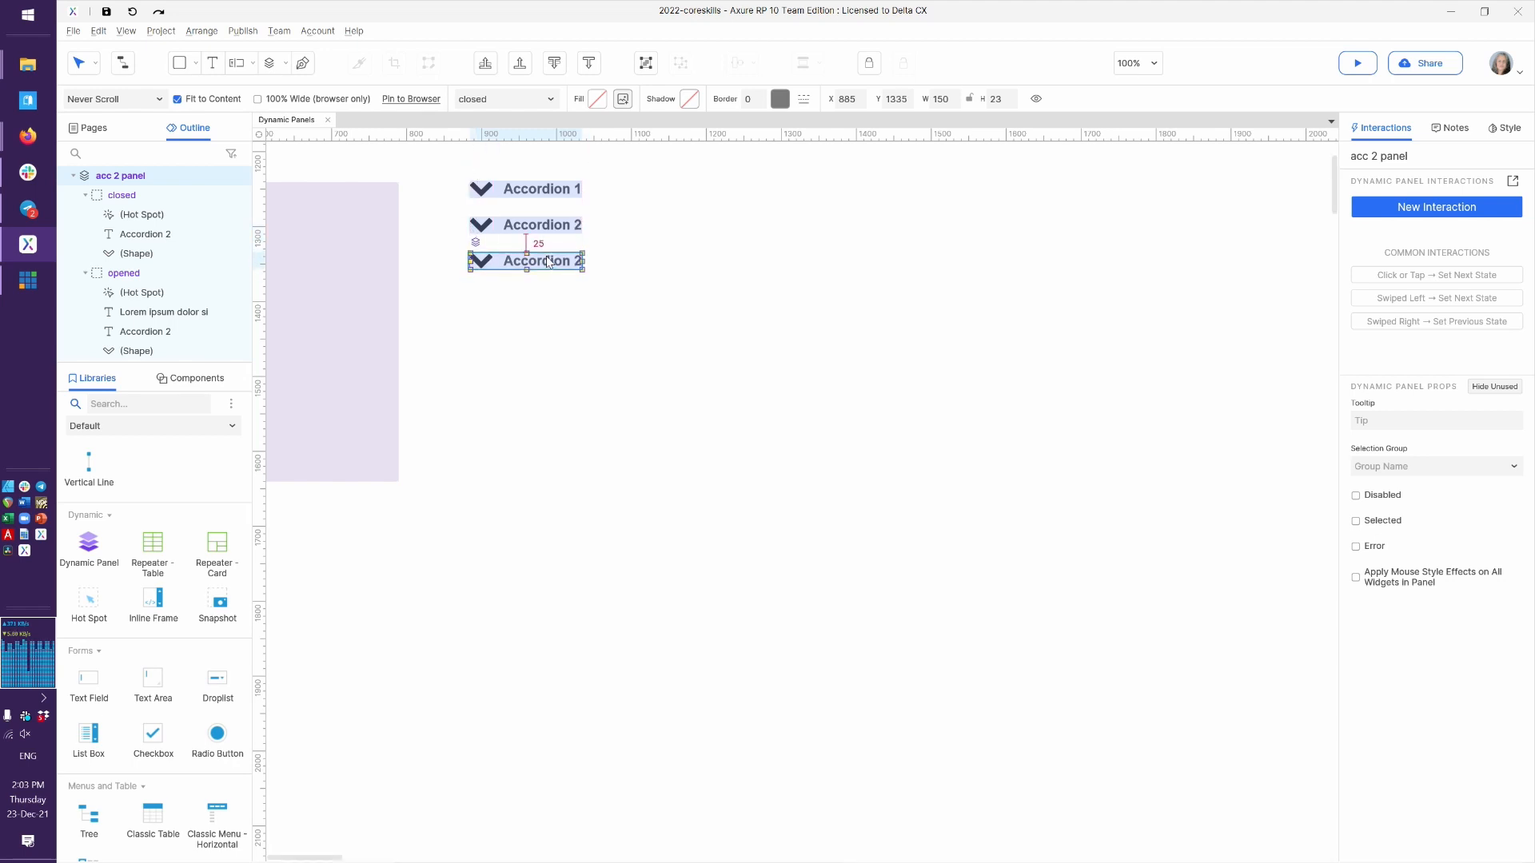
Rename the duplicated Accordion 2 panel as acc 3 panel
click(574, 288)
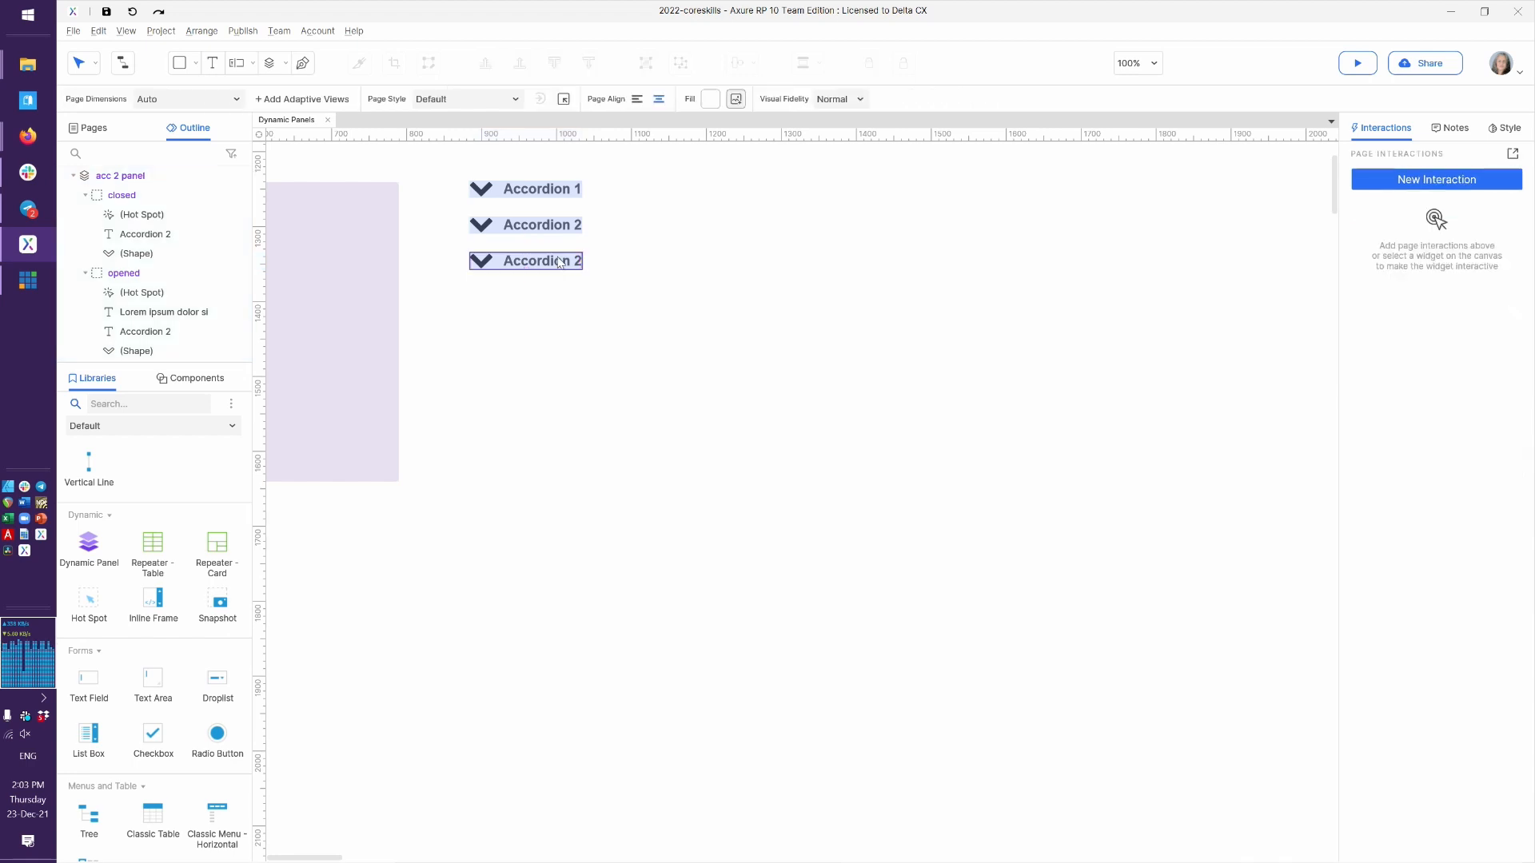
click(562, 263)
click(1381, 158)
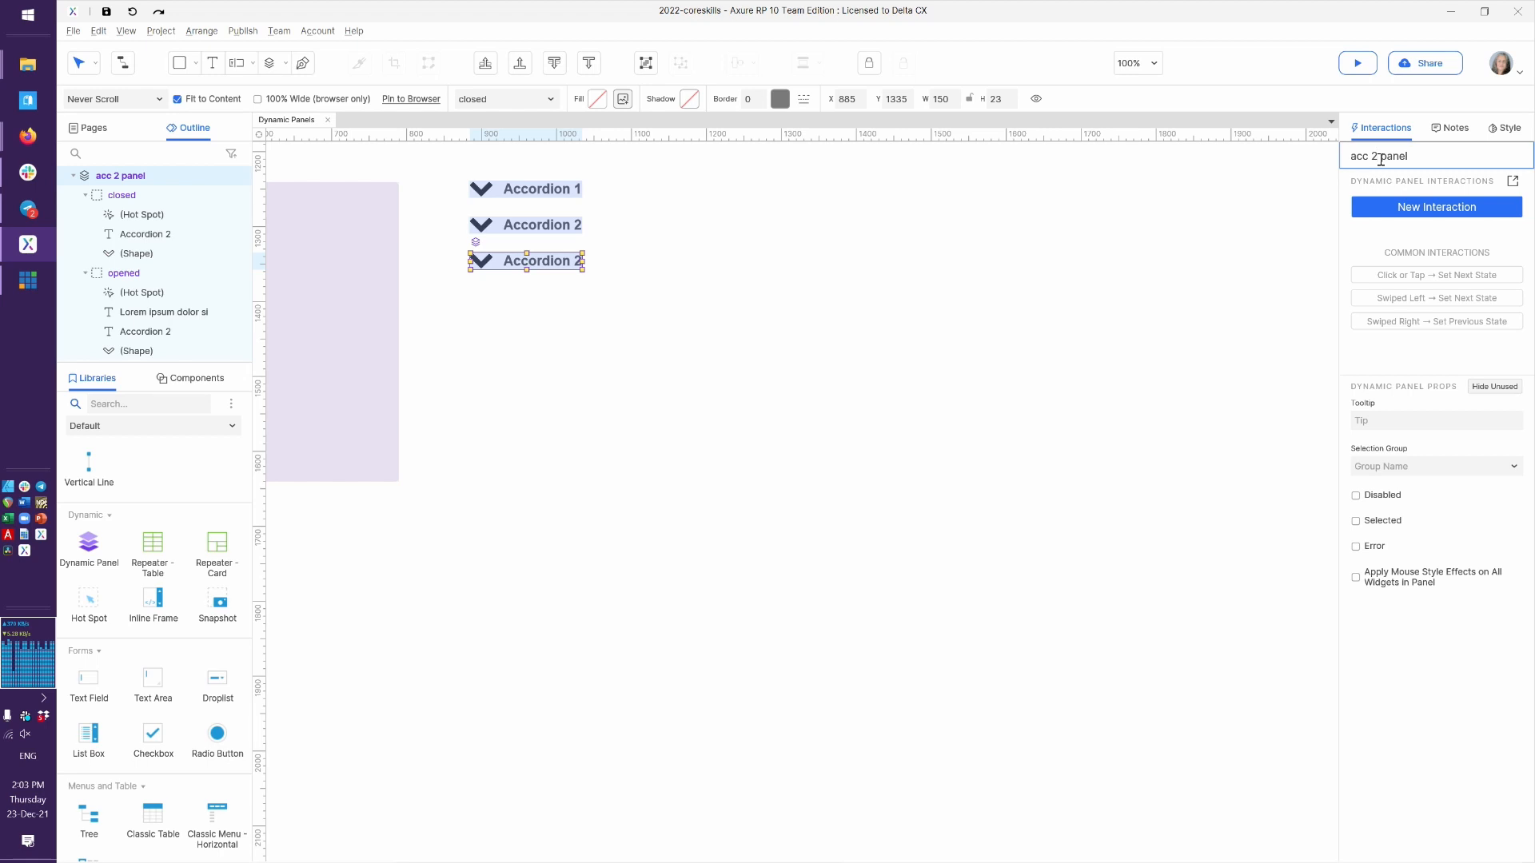
key(BackSpace)
text(3)
click(700, 388)
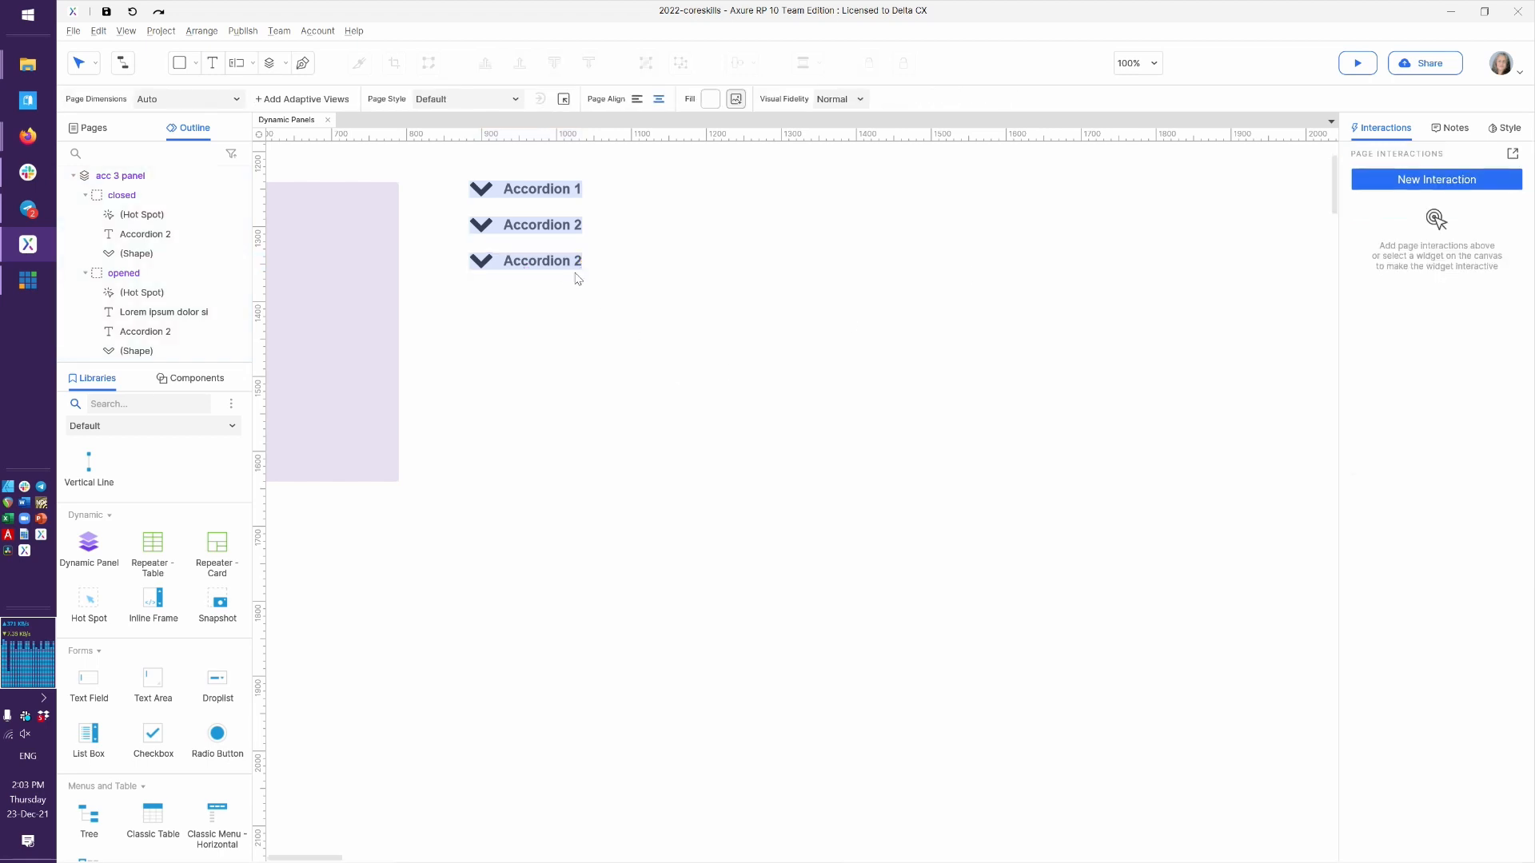
Show all states of acc 3 panel and change the closed state's heading to "Accordion 3"
click(484, 257)
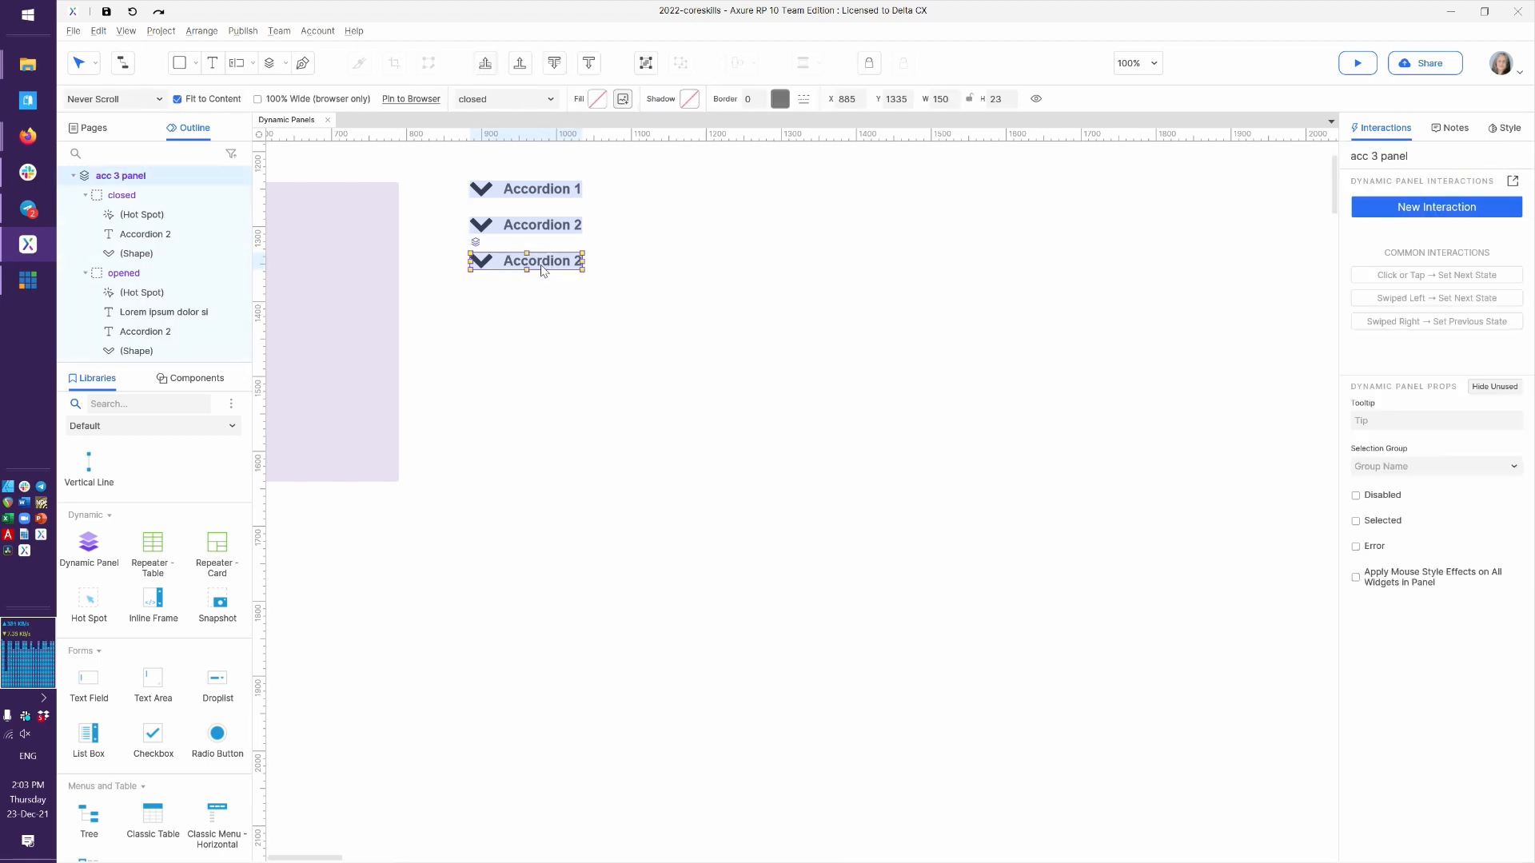
click(475, 242)
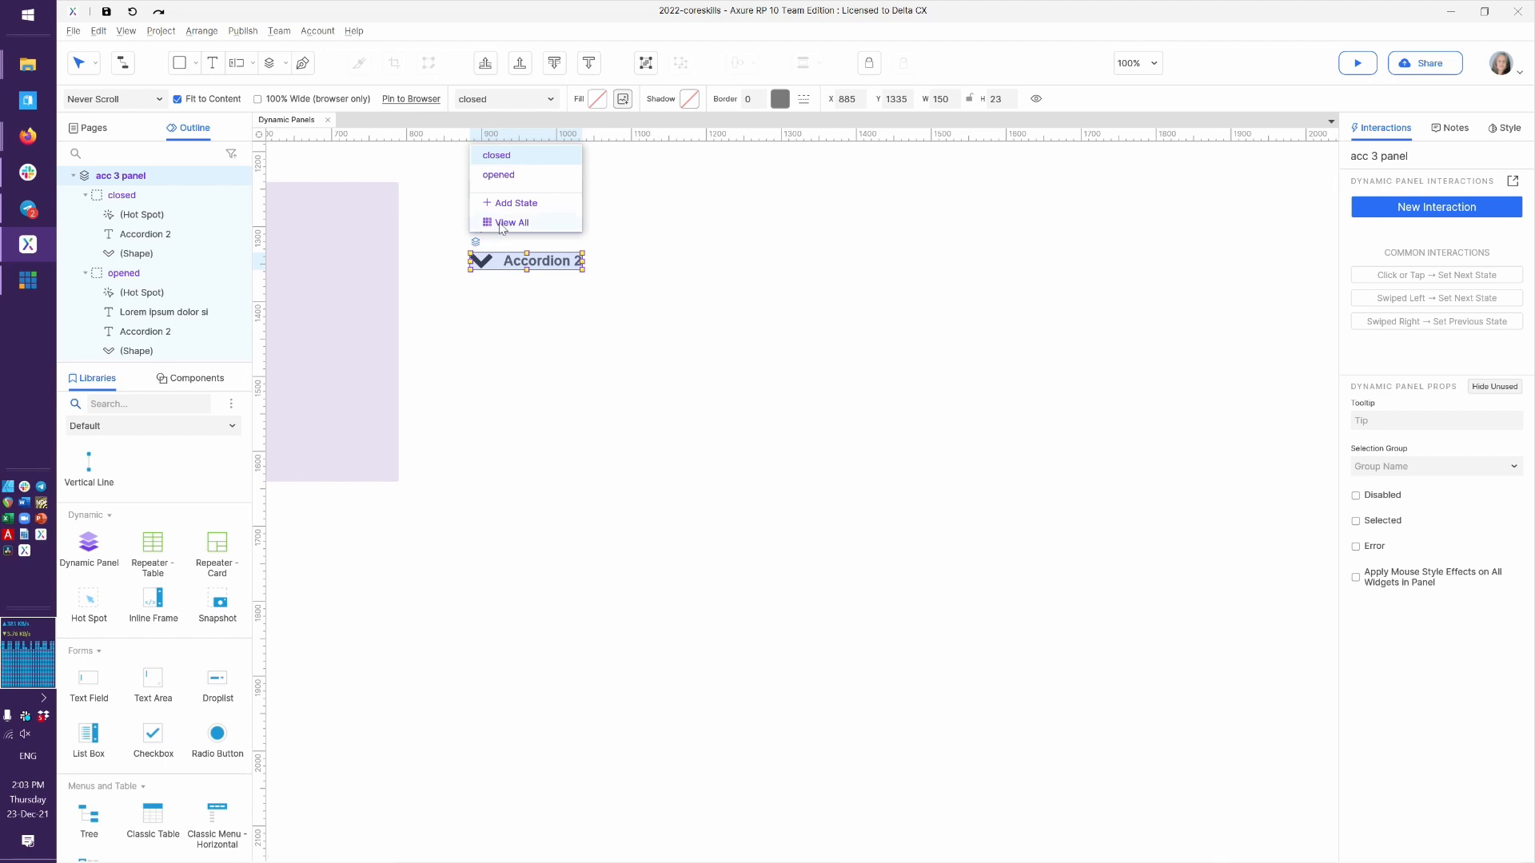
click(509, 223)
click(389, 227)
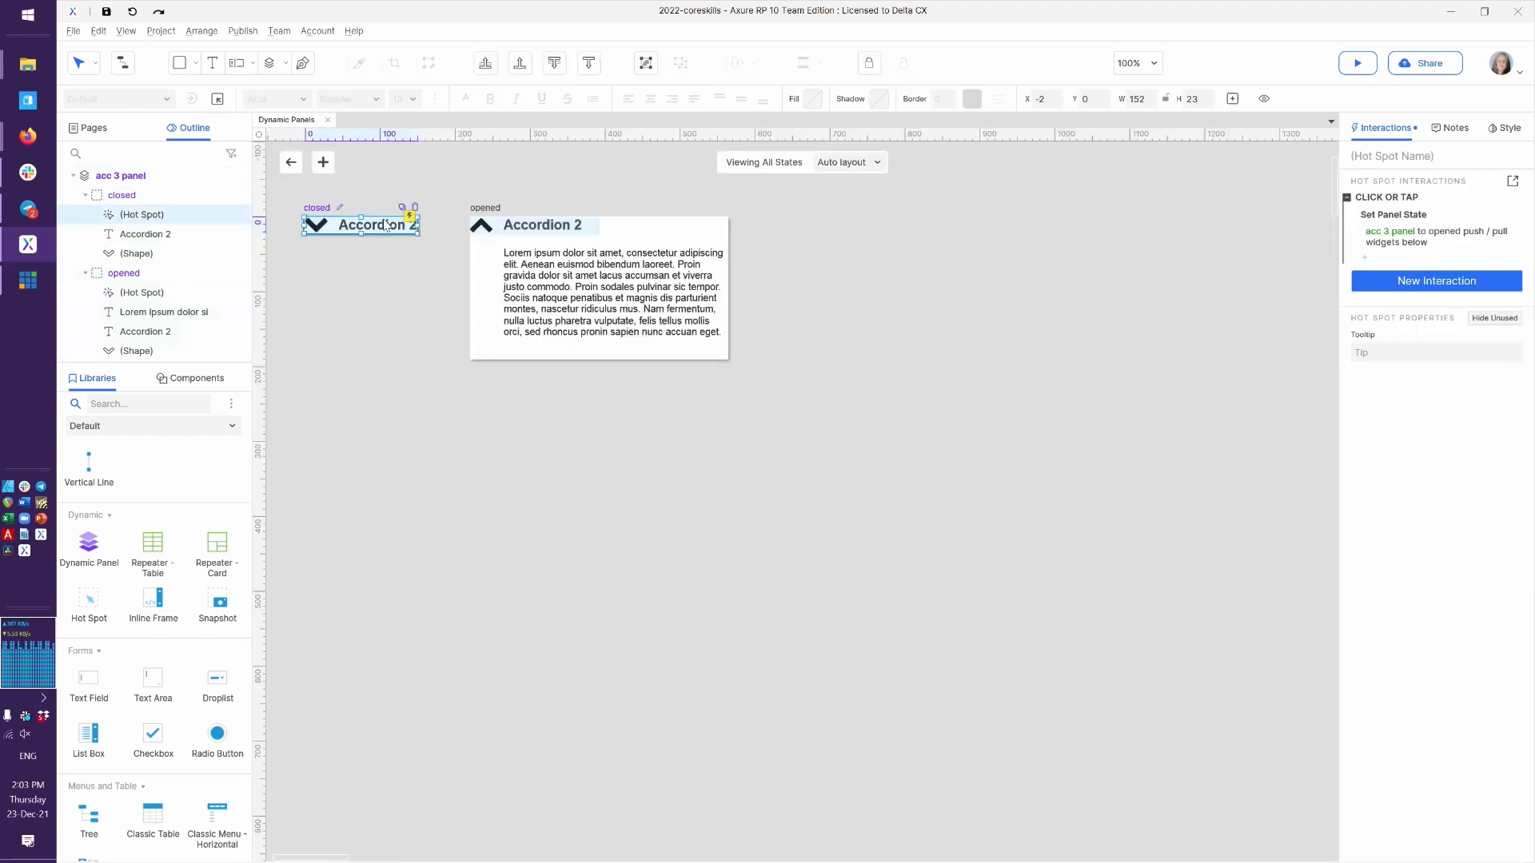
click(384, 225)
double_click(385, 225)
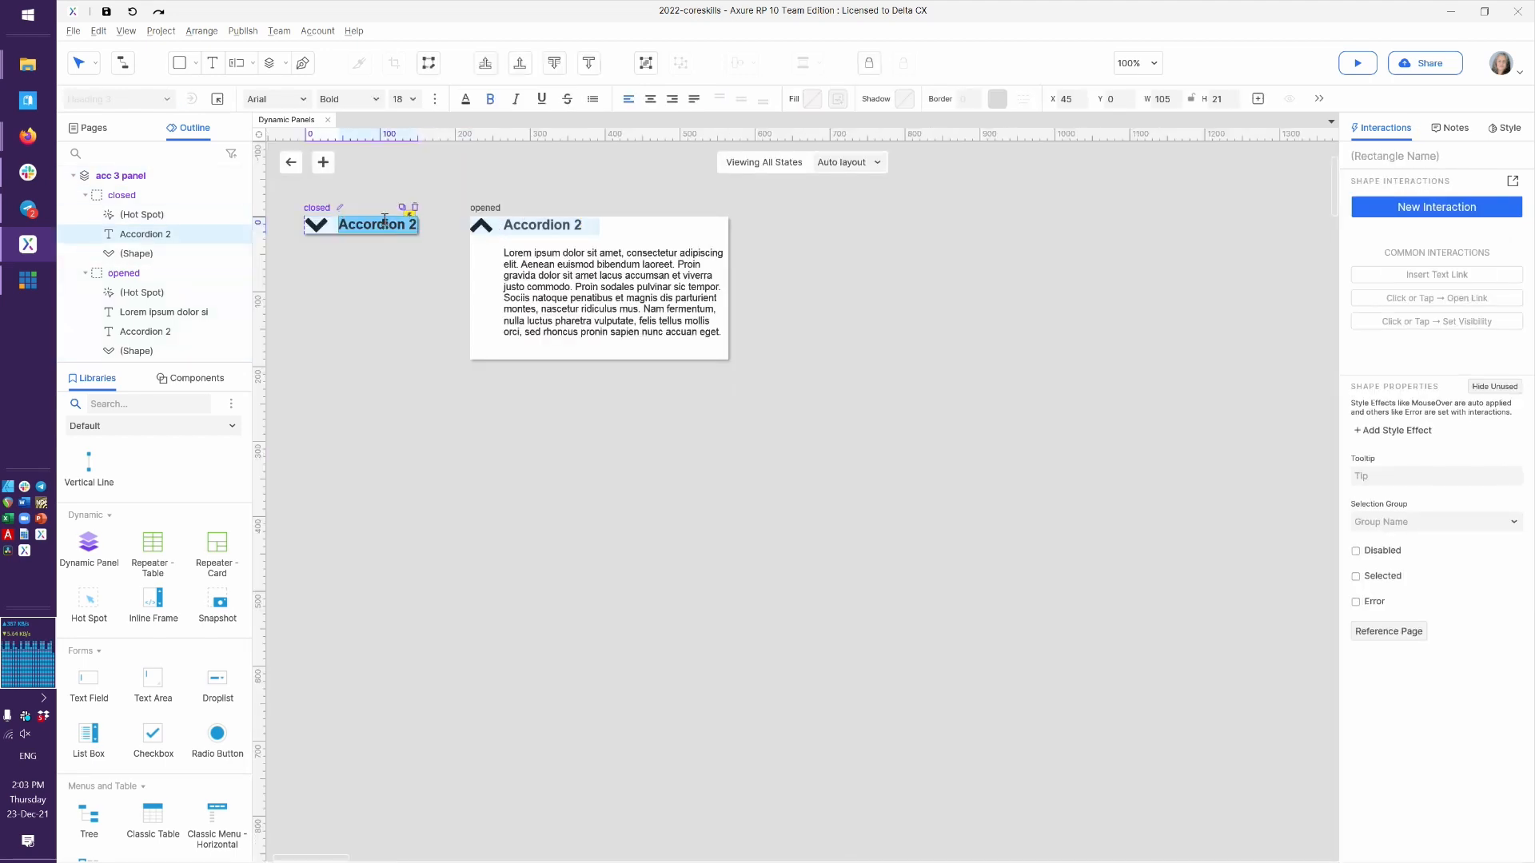
Change the heading in acc 3 panel's opened state to "Accordion 3"
click(547, 227)
click(546, 225)
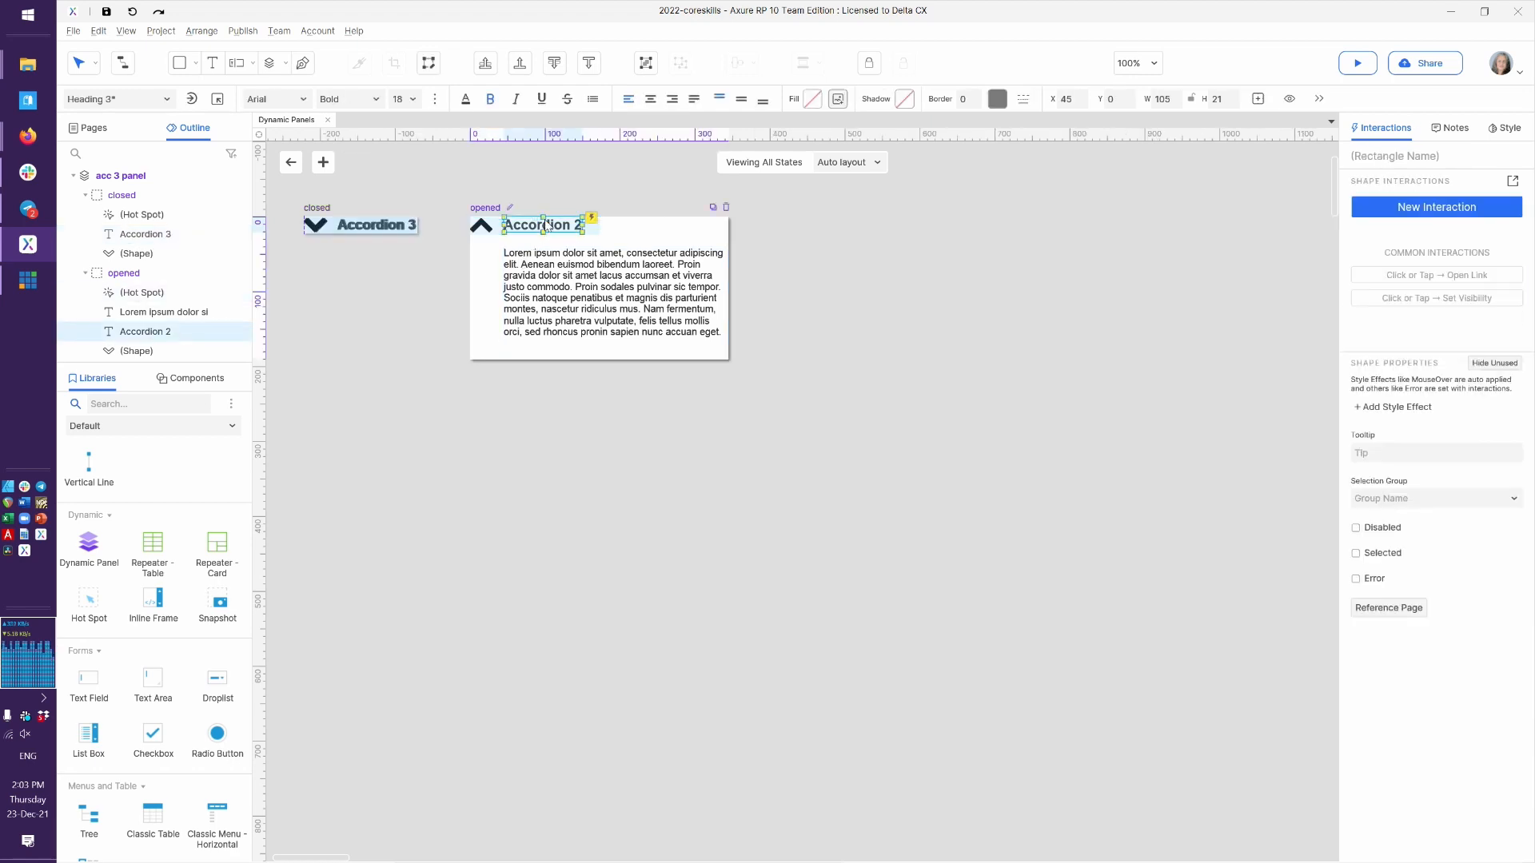
double_click(545, 222)
text(Accordion 3)
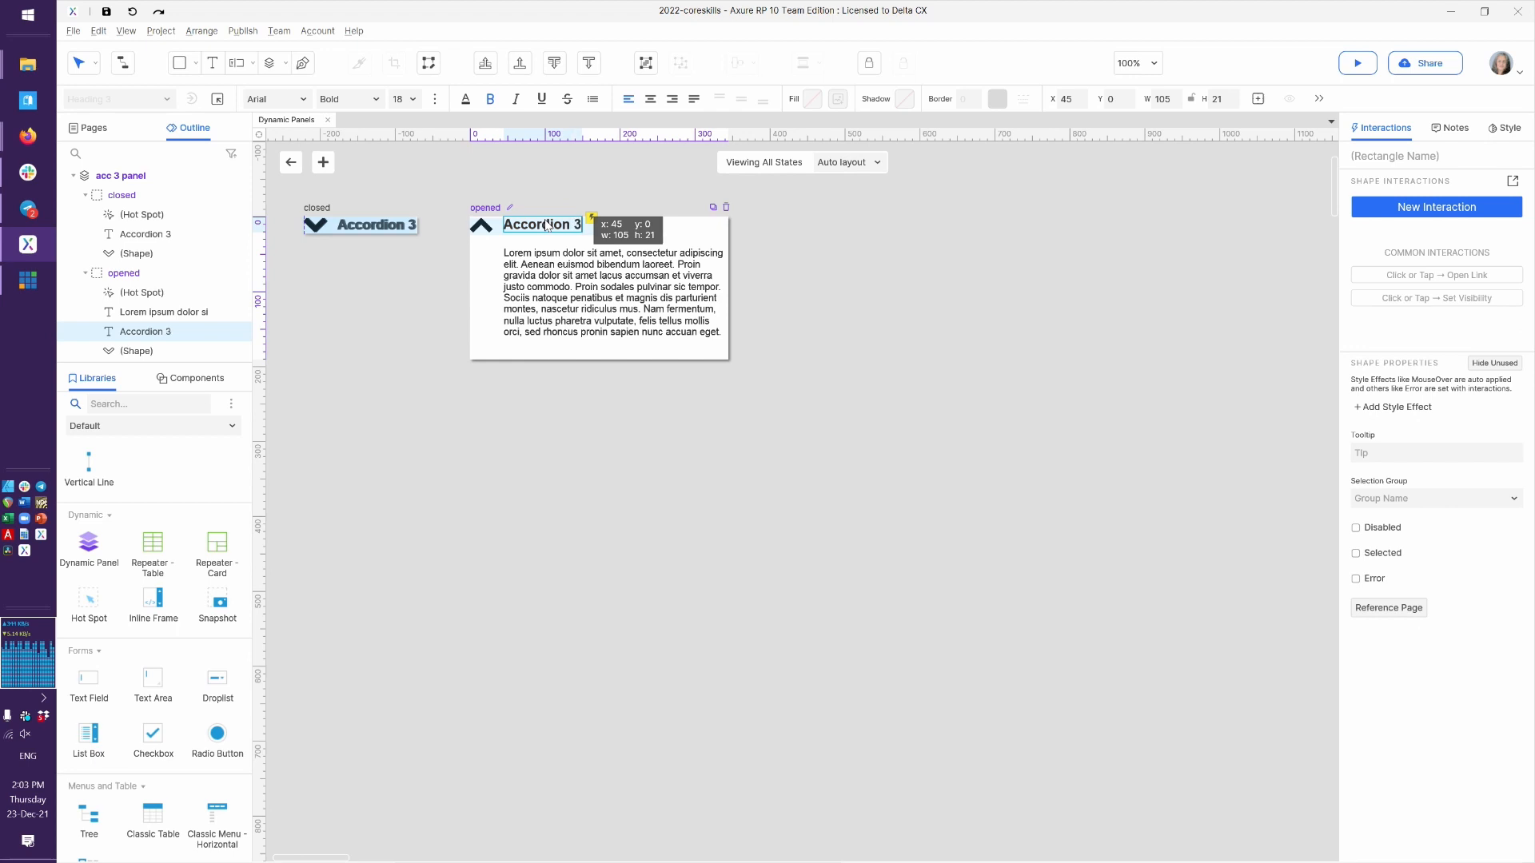
key(Escape)
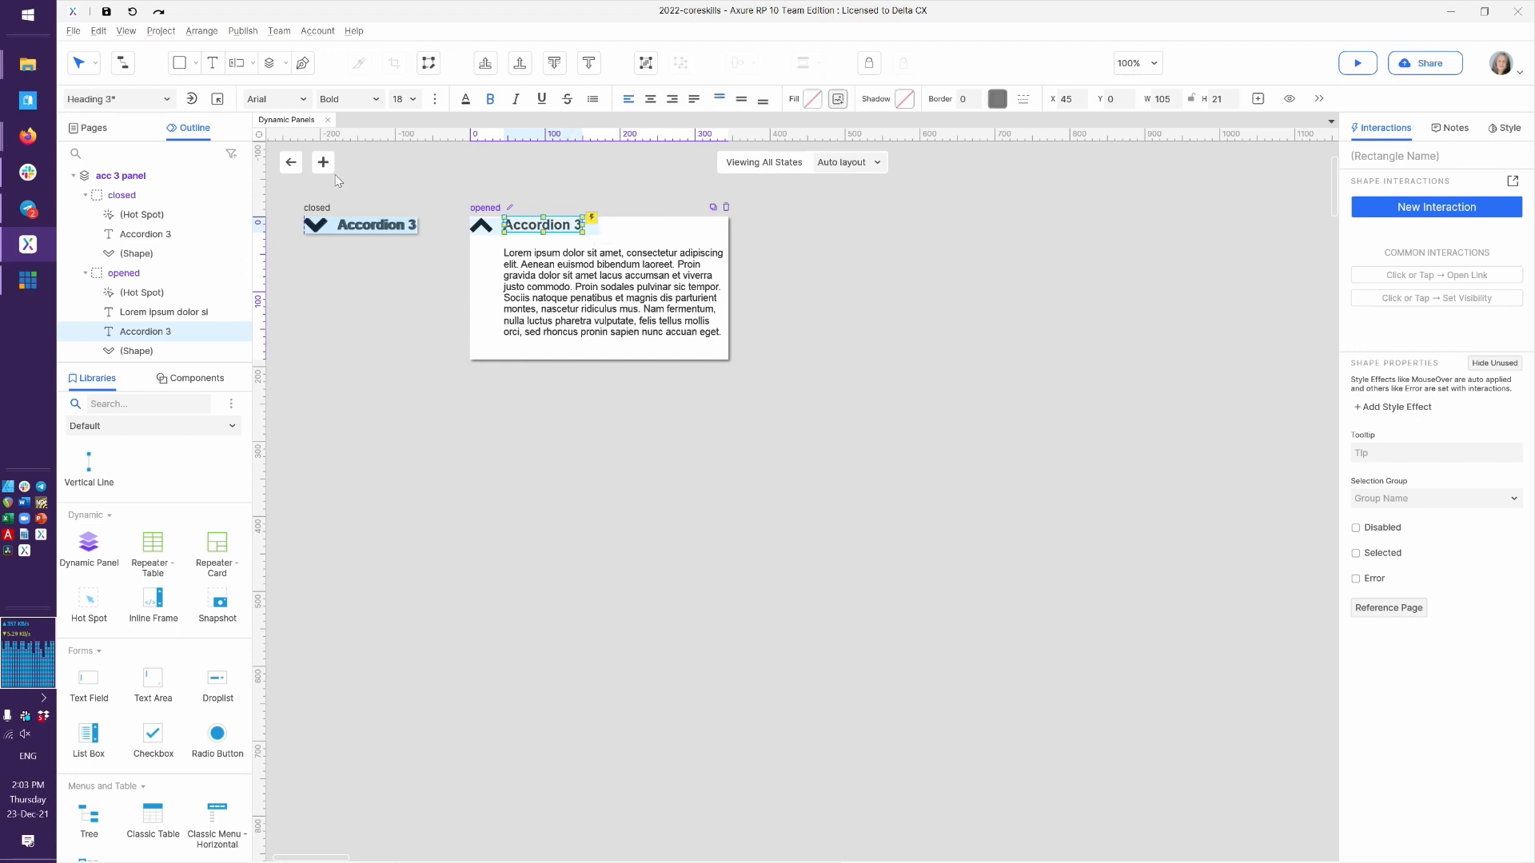
click(290, 162)
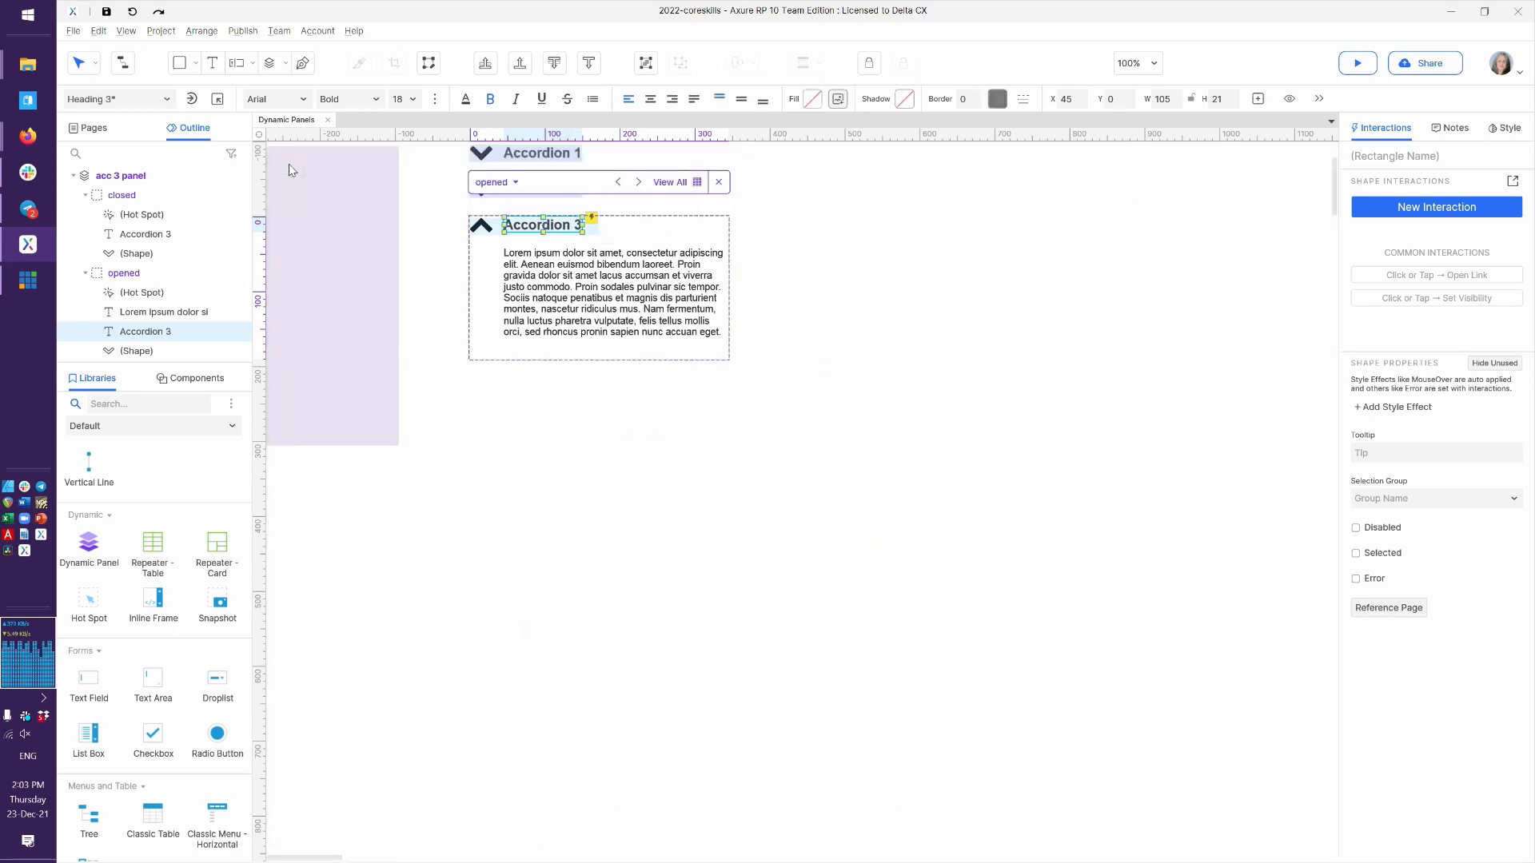
click(626, 422)
click(688, 183)
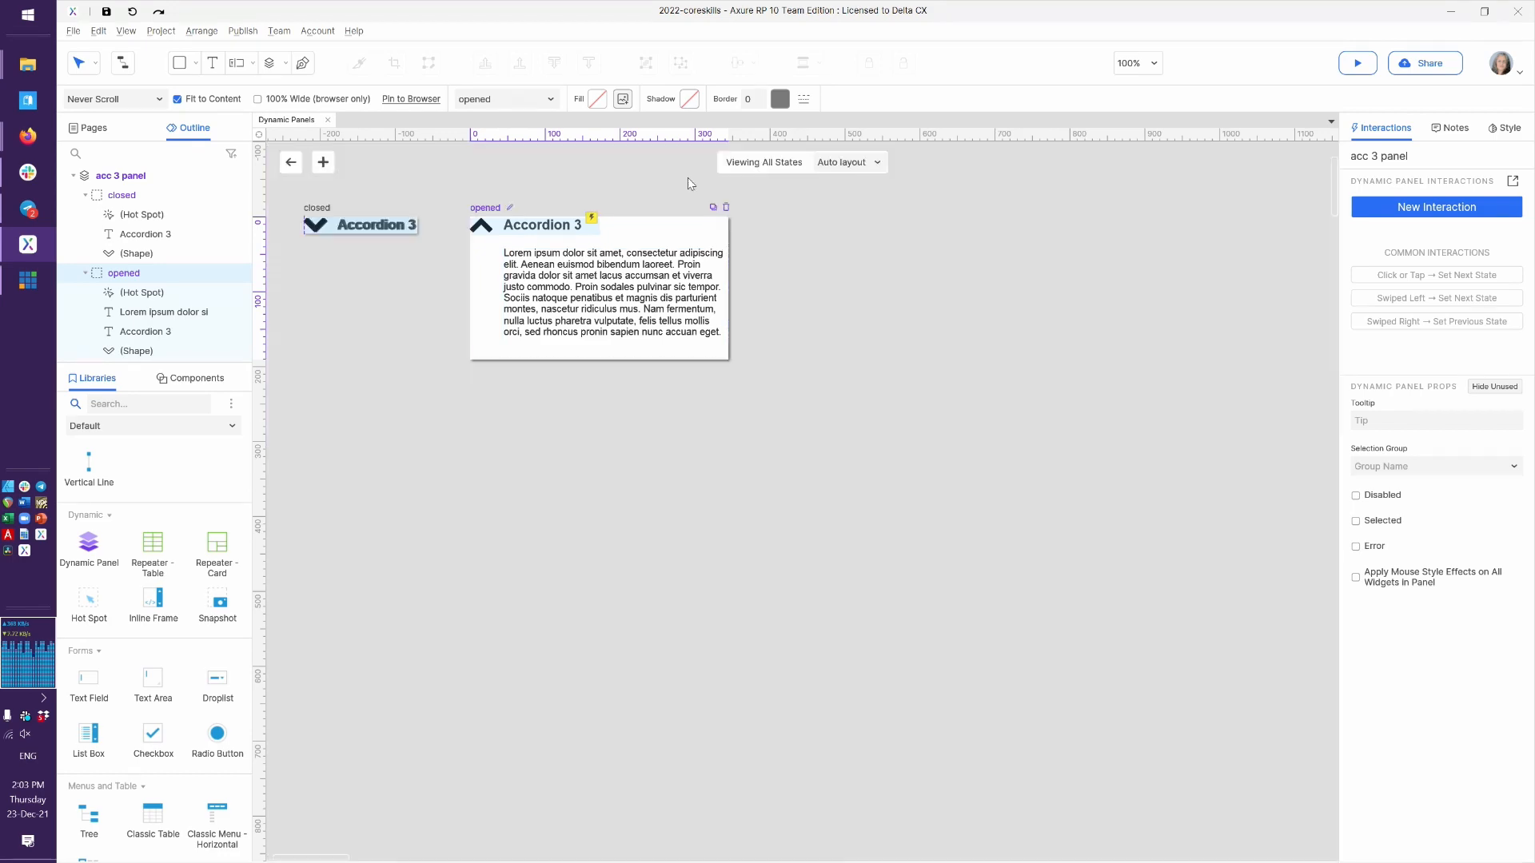
Preview the page in Firefox, expand Accordion 2 and Accordion 1, and collapse both again
key(ctrl+period)
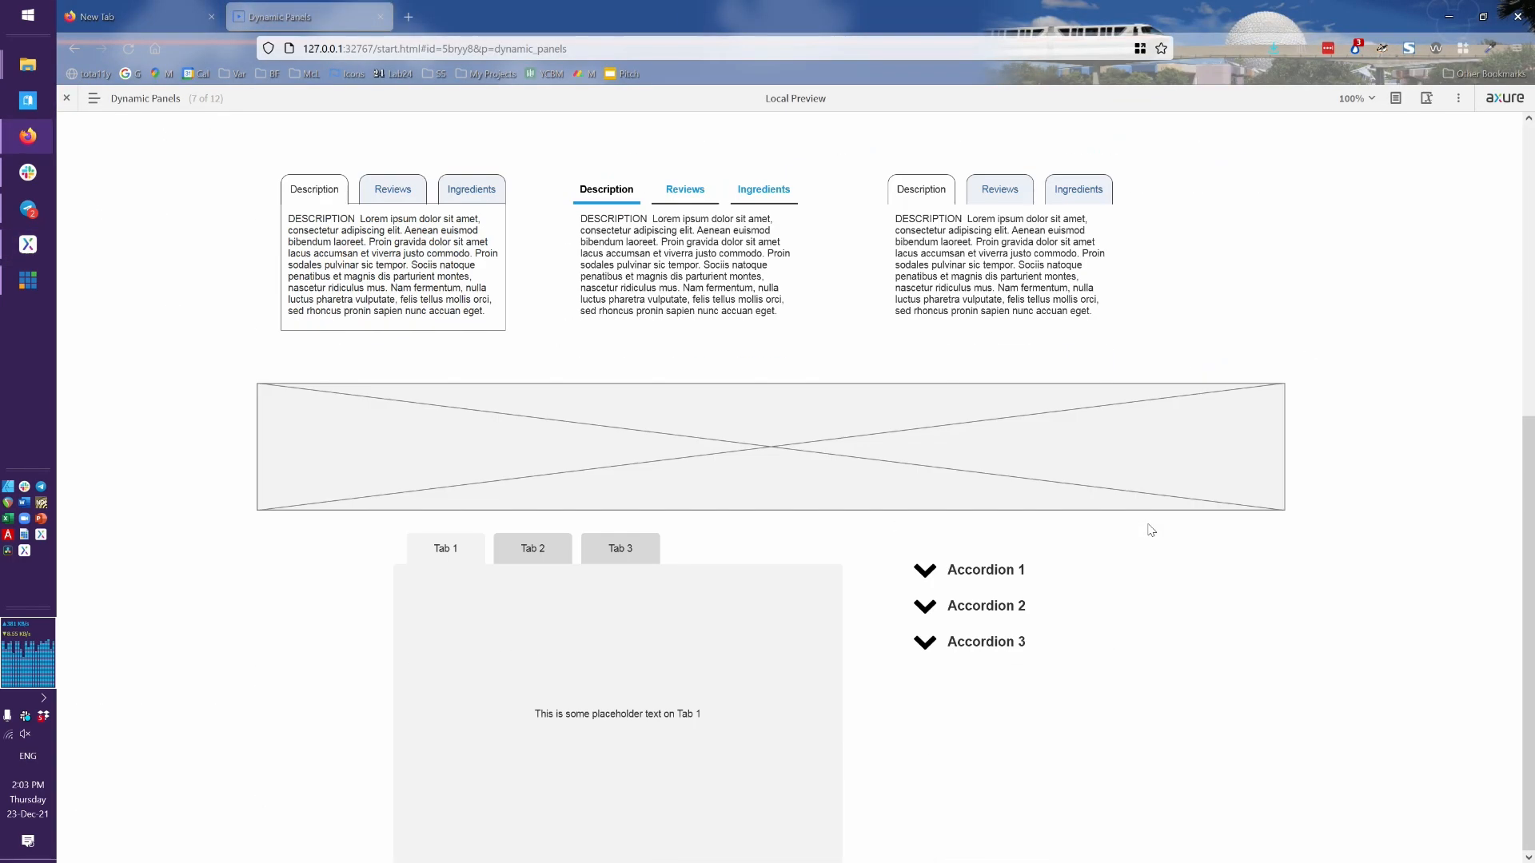
click(976, 612)
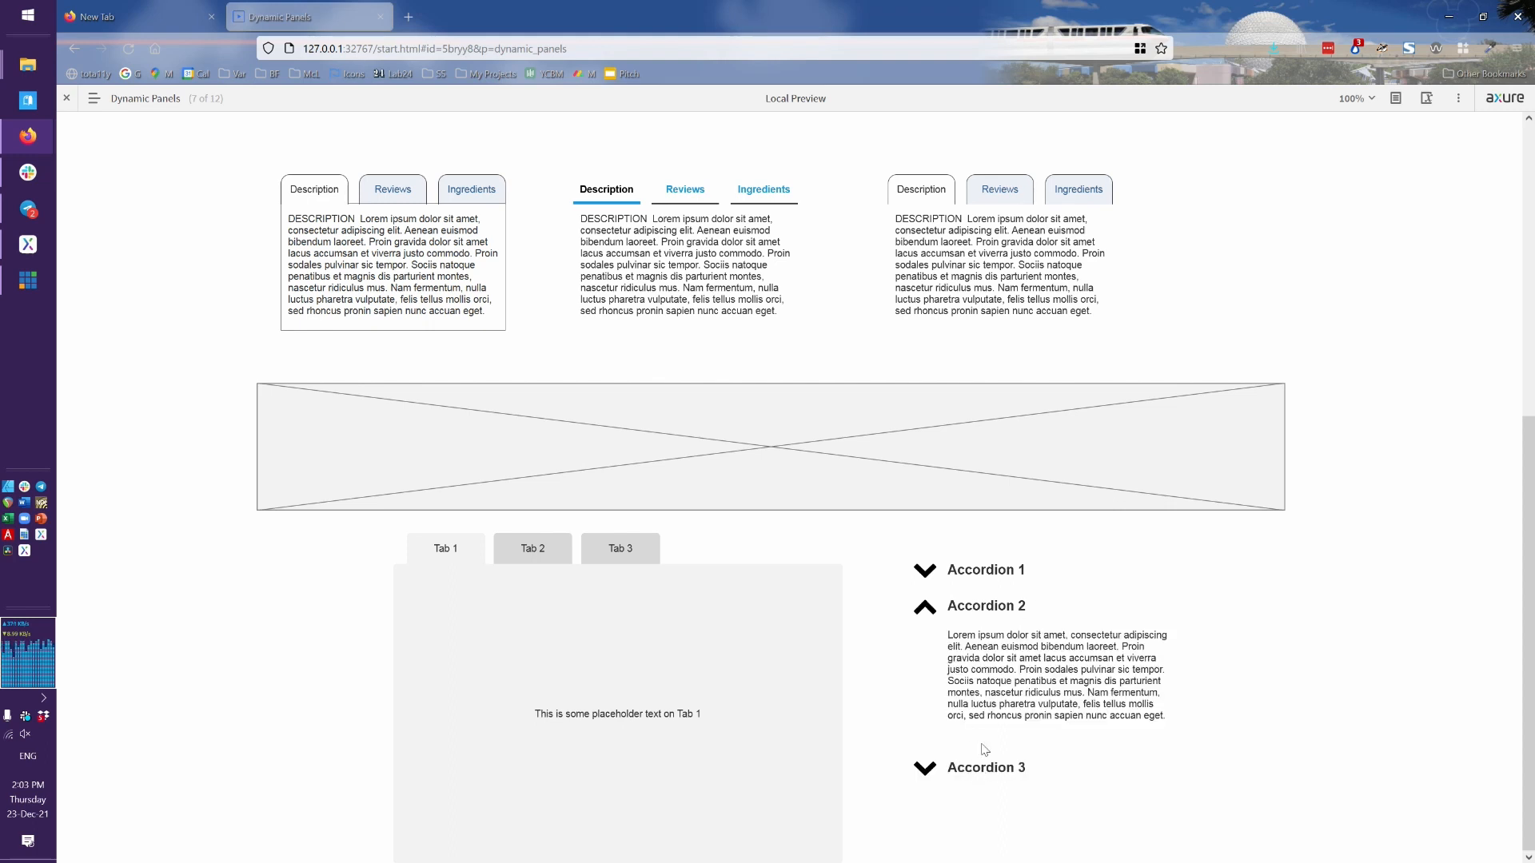
click(965, 581)
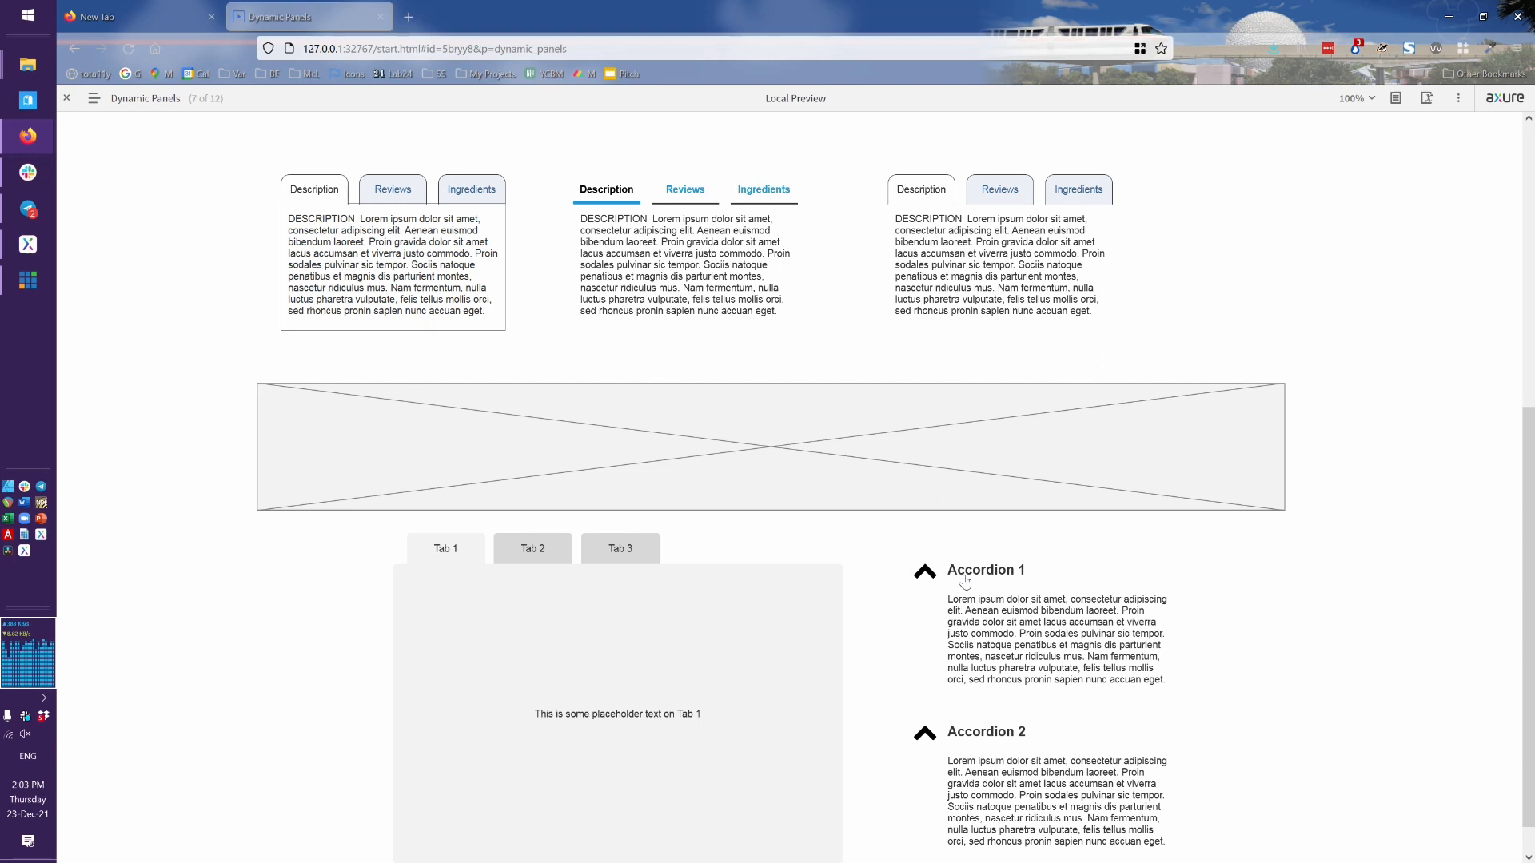
scroll(1072, 607, down, 1)
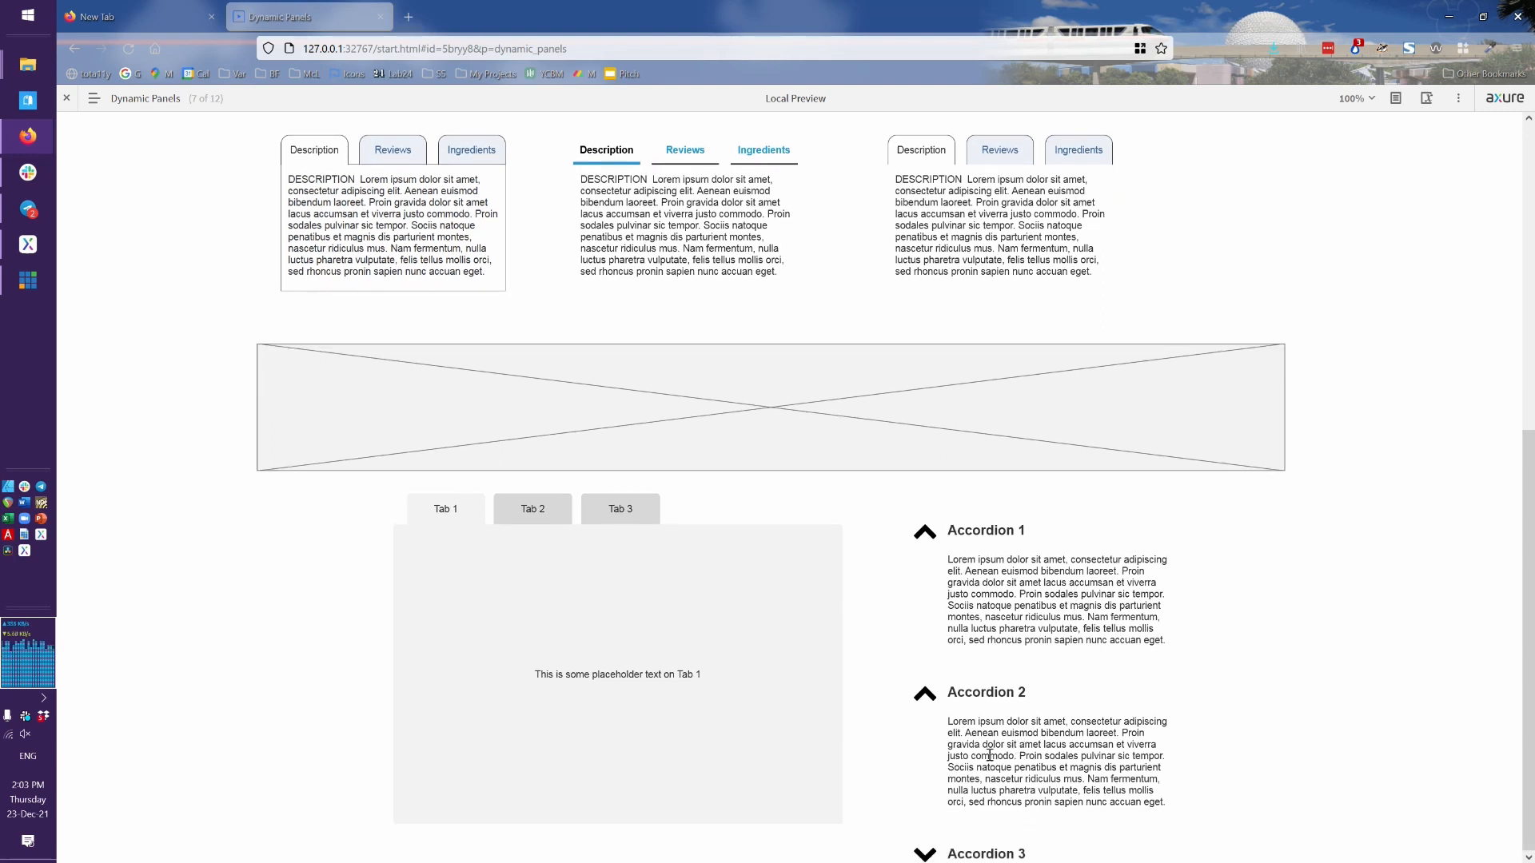
click(975, 692)
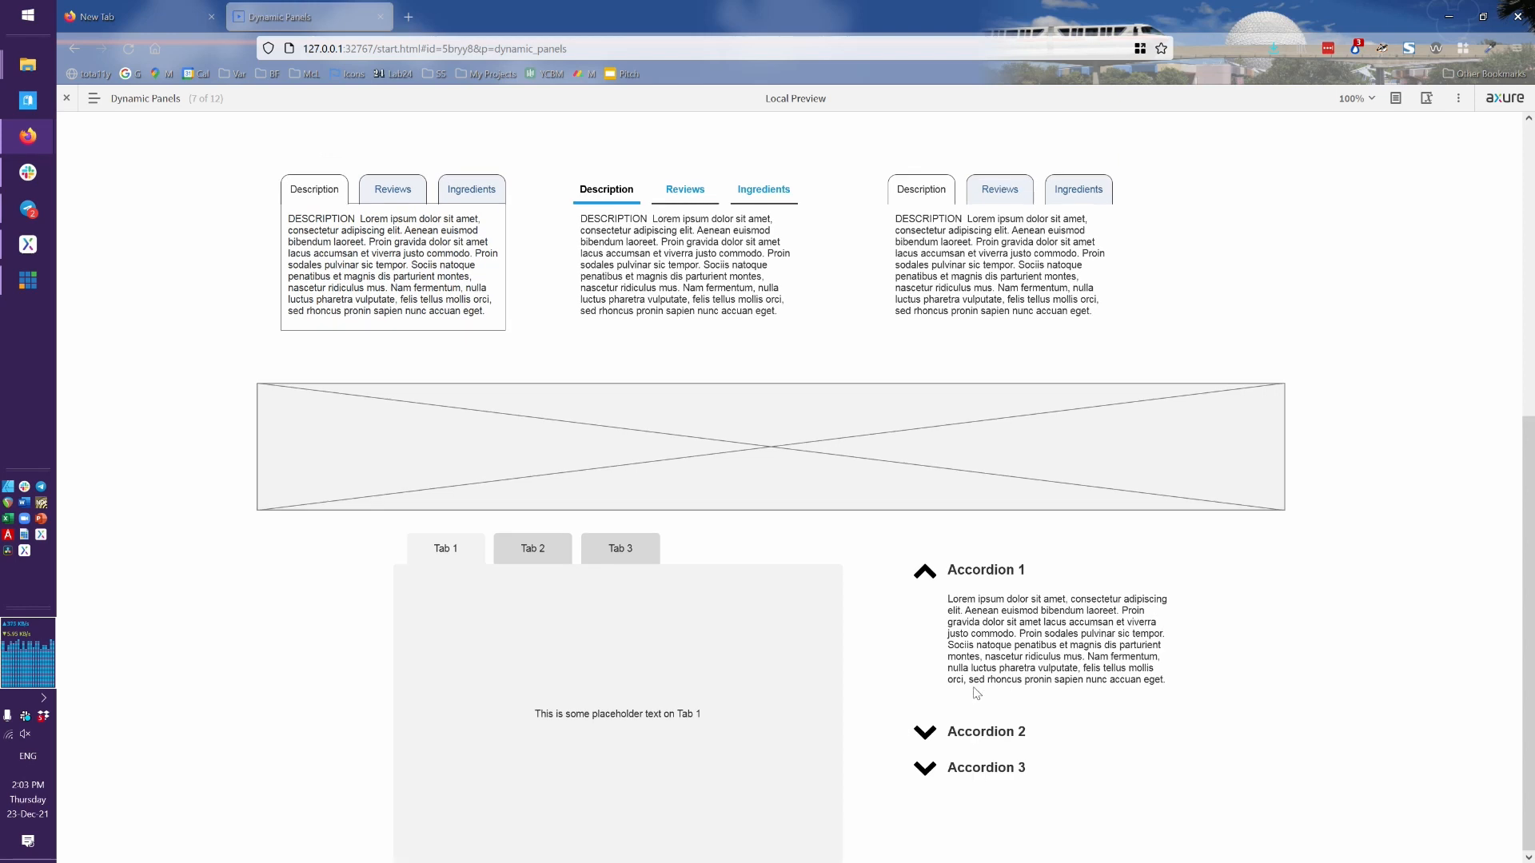
click(971, 571)
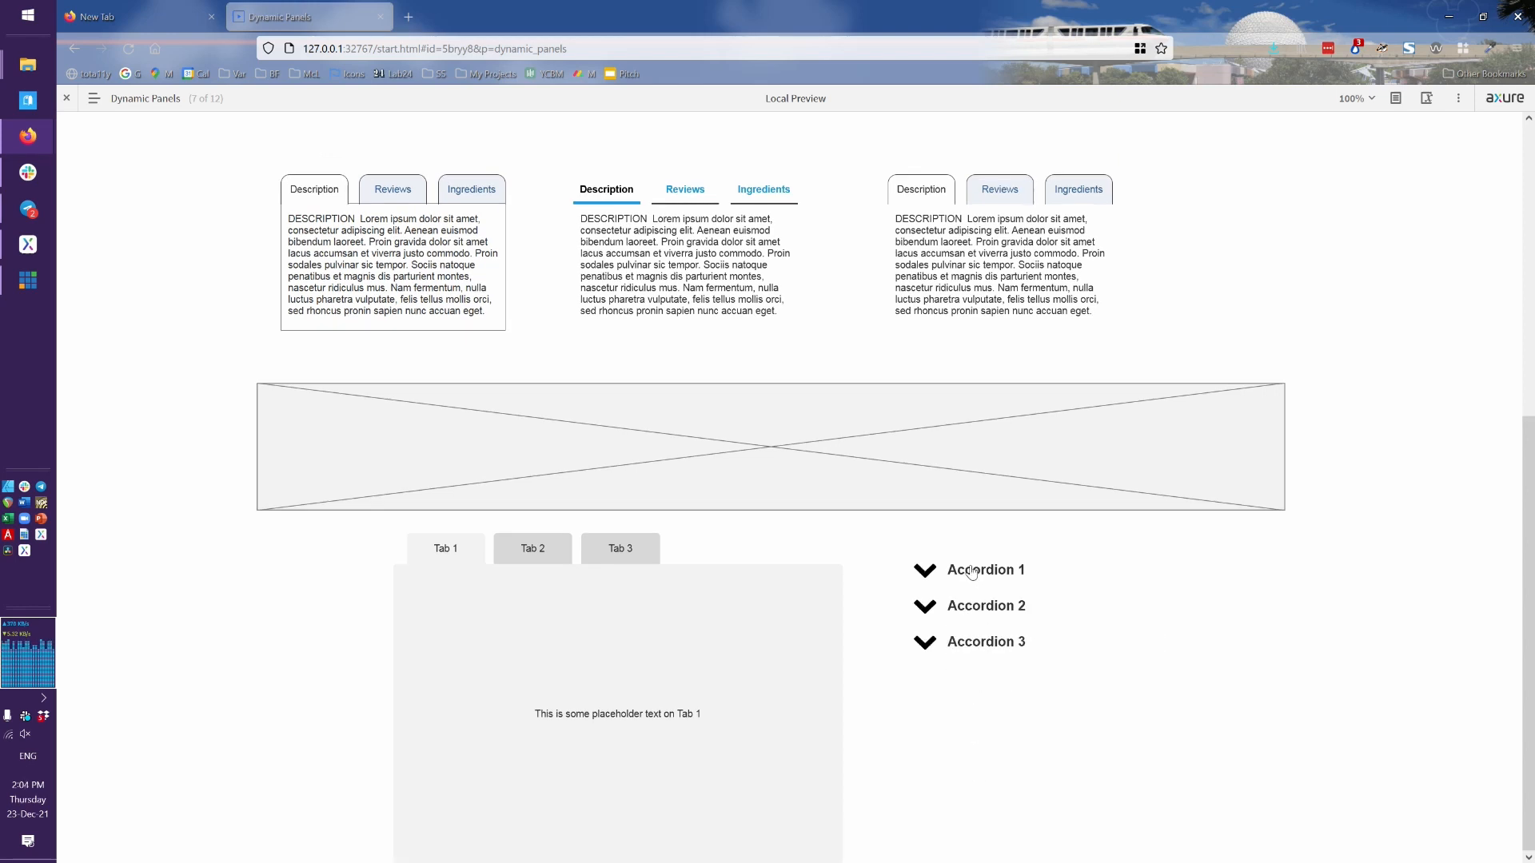
Expand Accordion 1, Accordion 2 and Accordion 3 in the preview to check how they push each other down
click(982, 573)
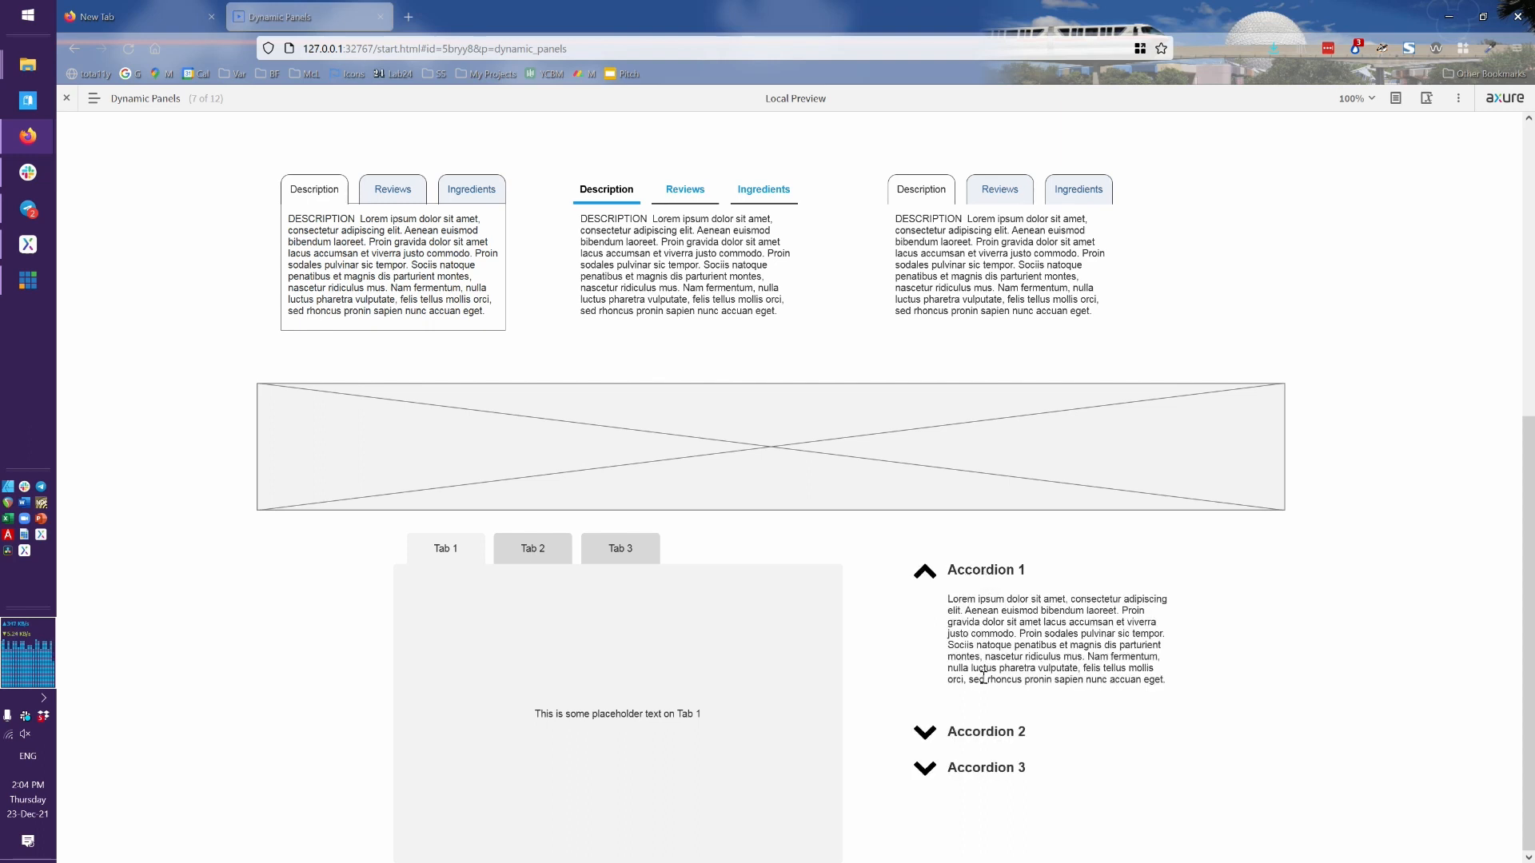
click(981, 732)
scroll(982, 732, down, 1)
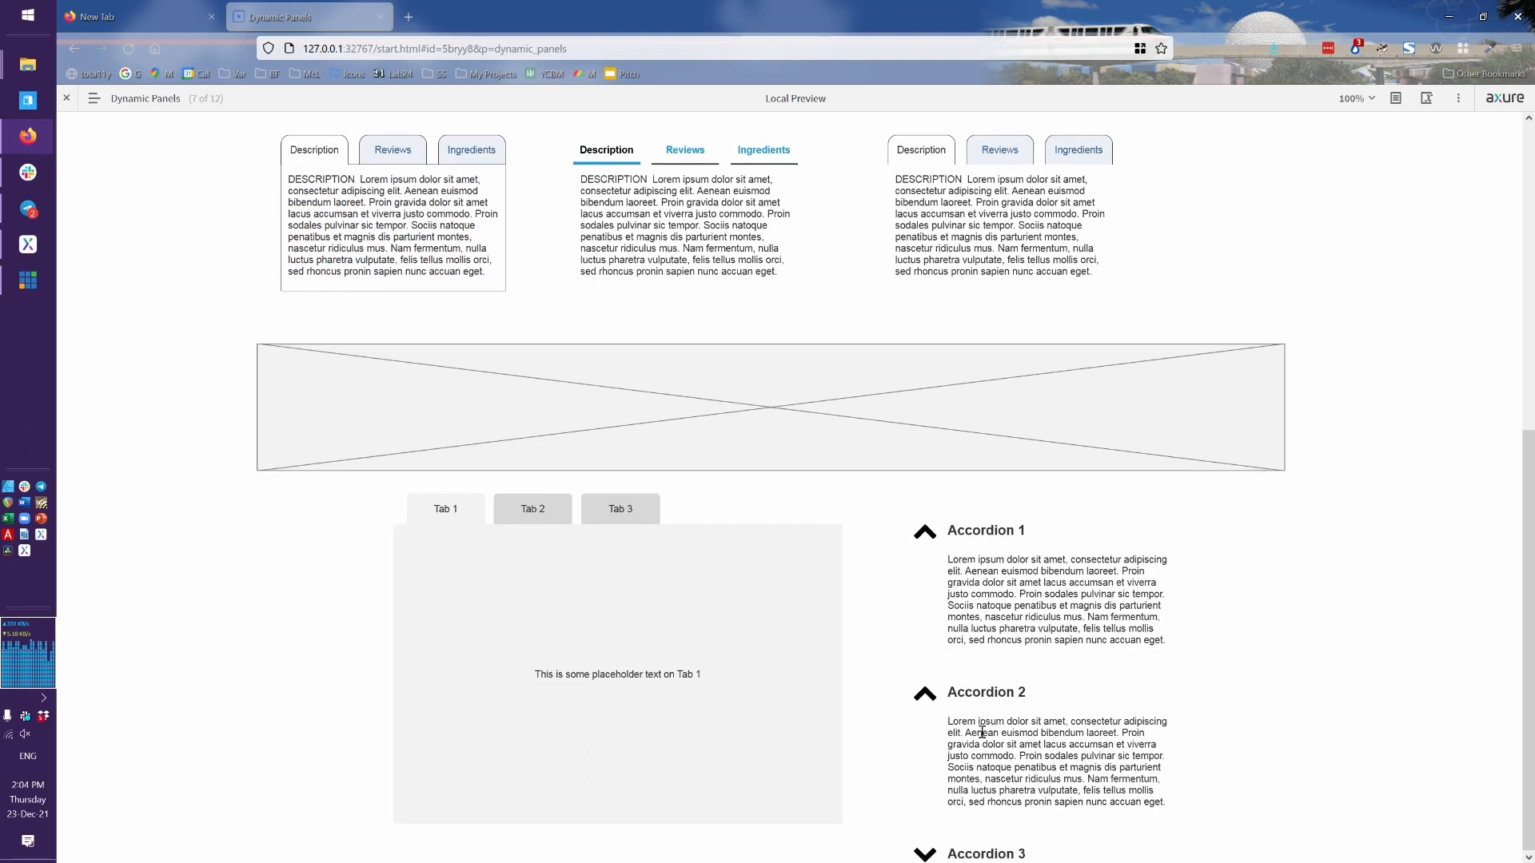
click(983, 854)
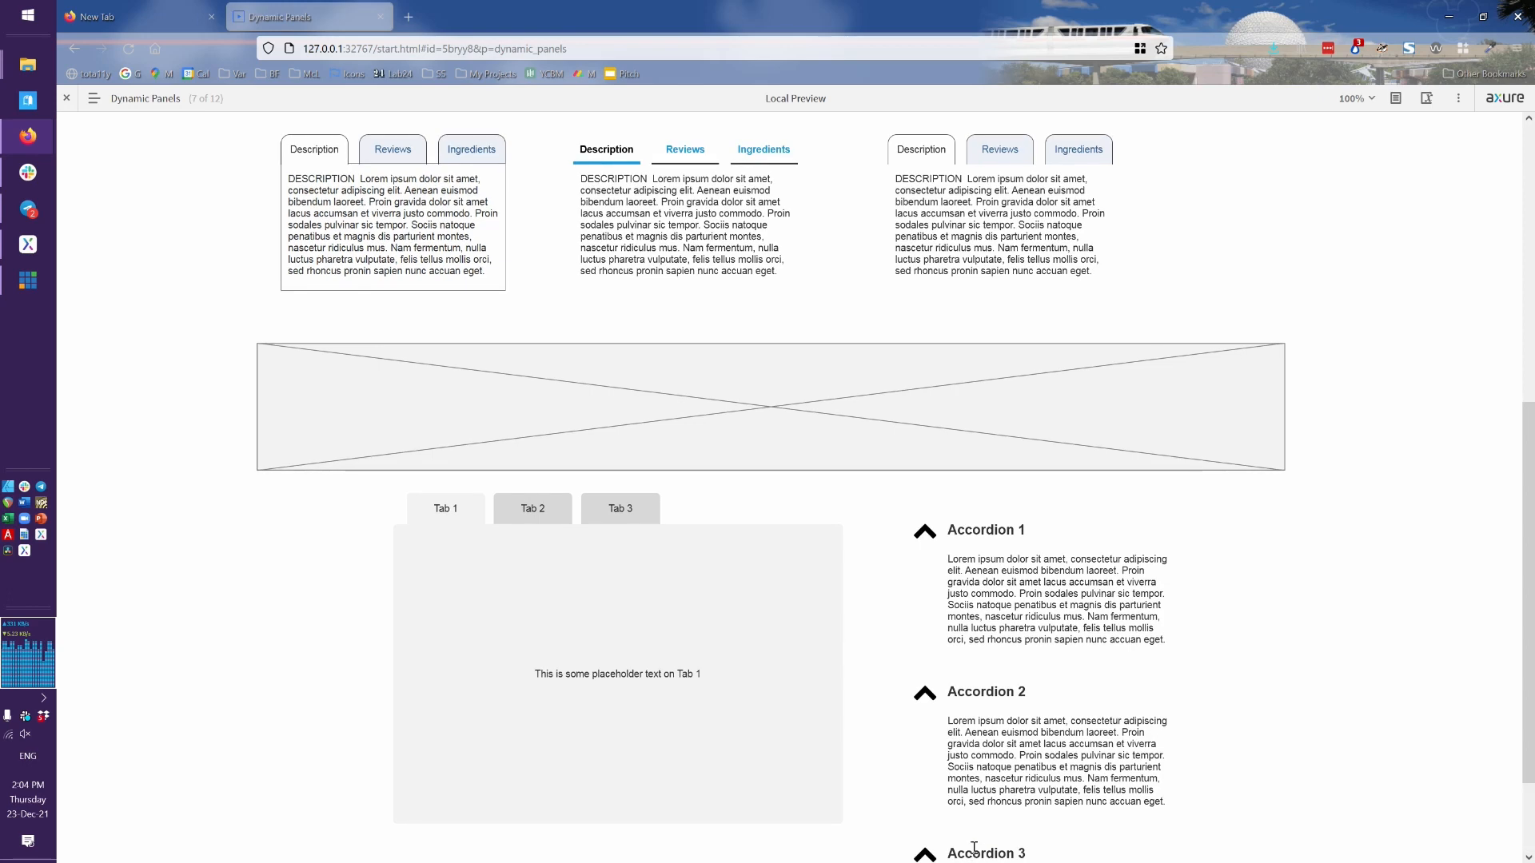
scroll(1143, 715, down, 3)
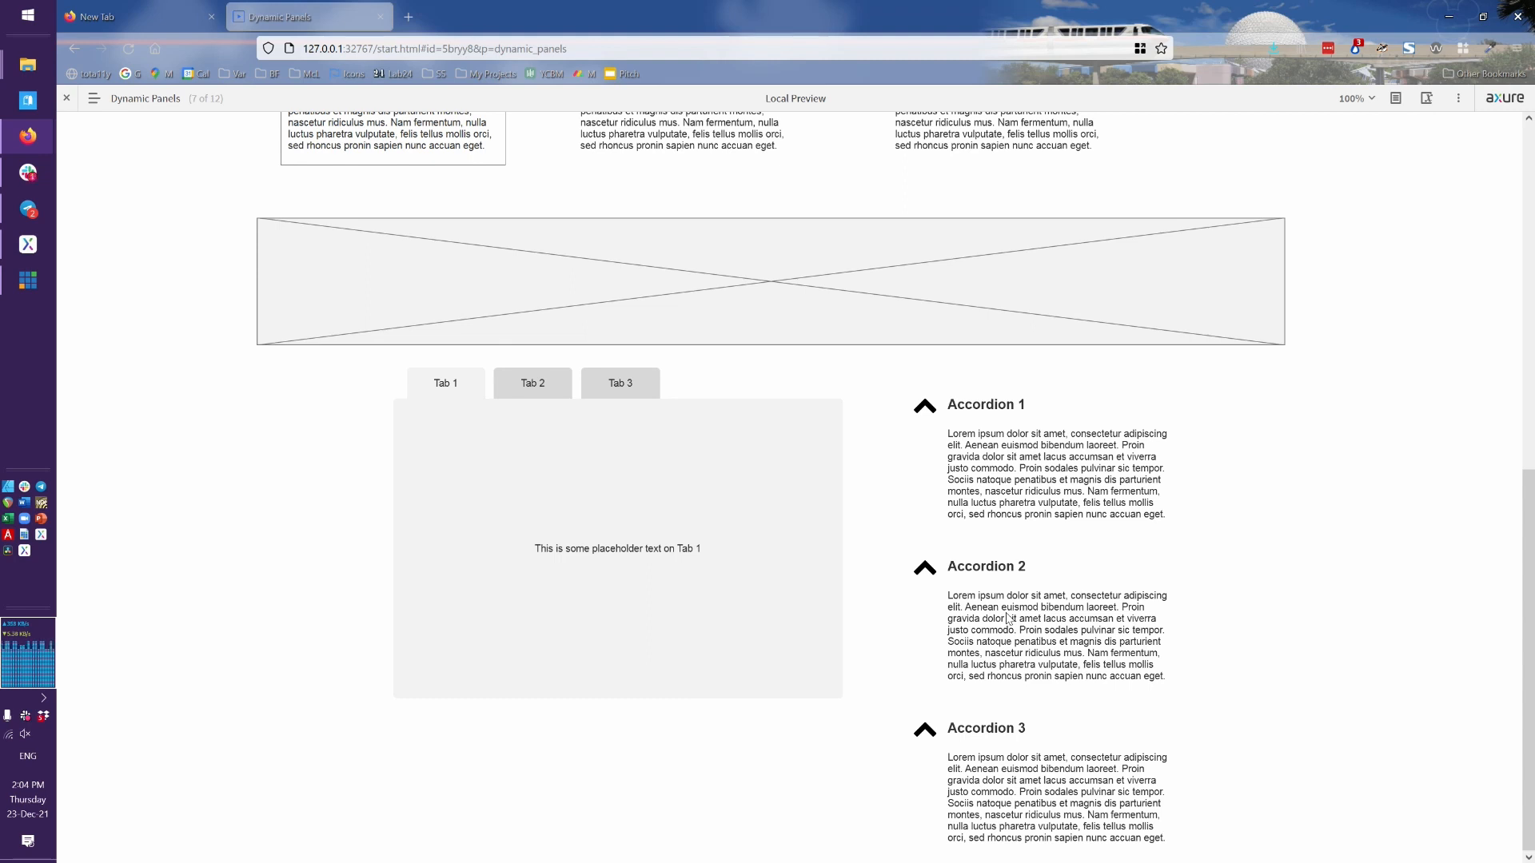
Switch back to Axure RP, leave acc 3 panel and show all states of acc 1 panel
key(alt+Tab)
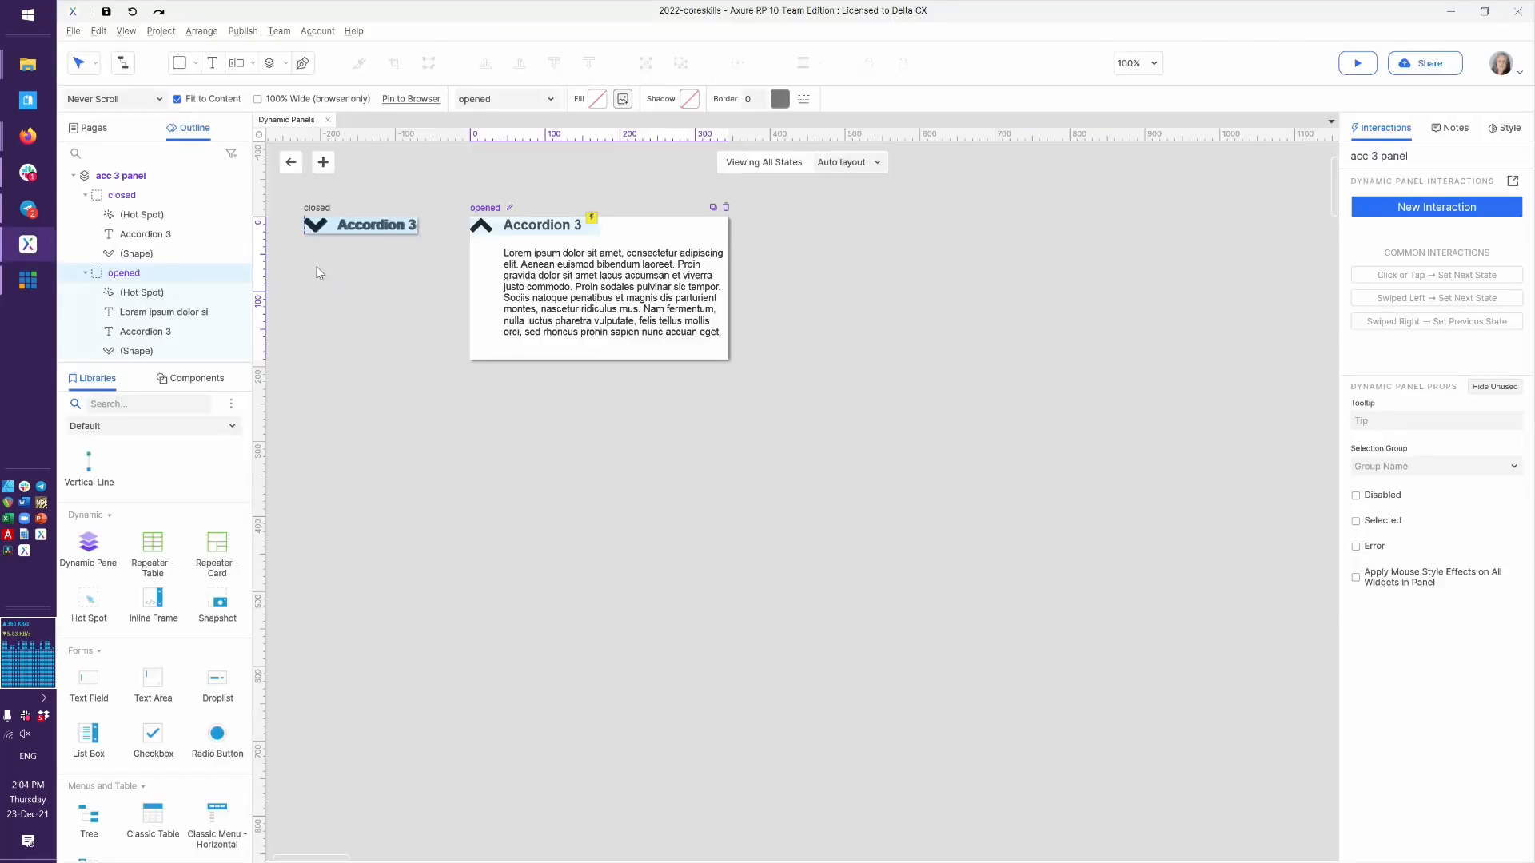
click(293, 167)
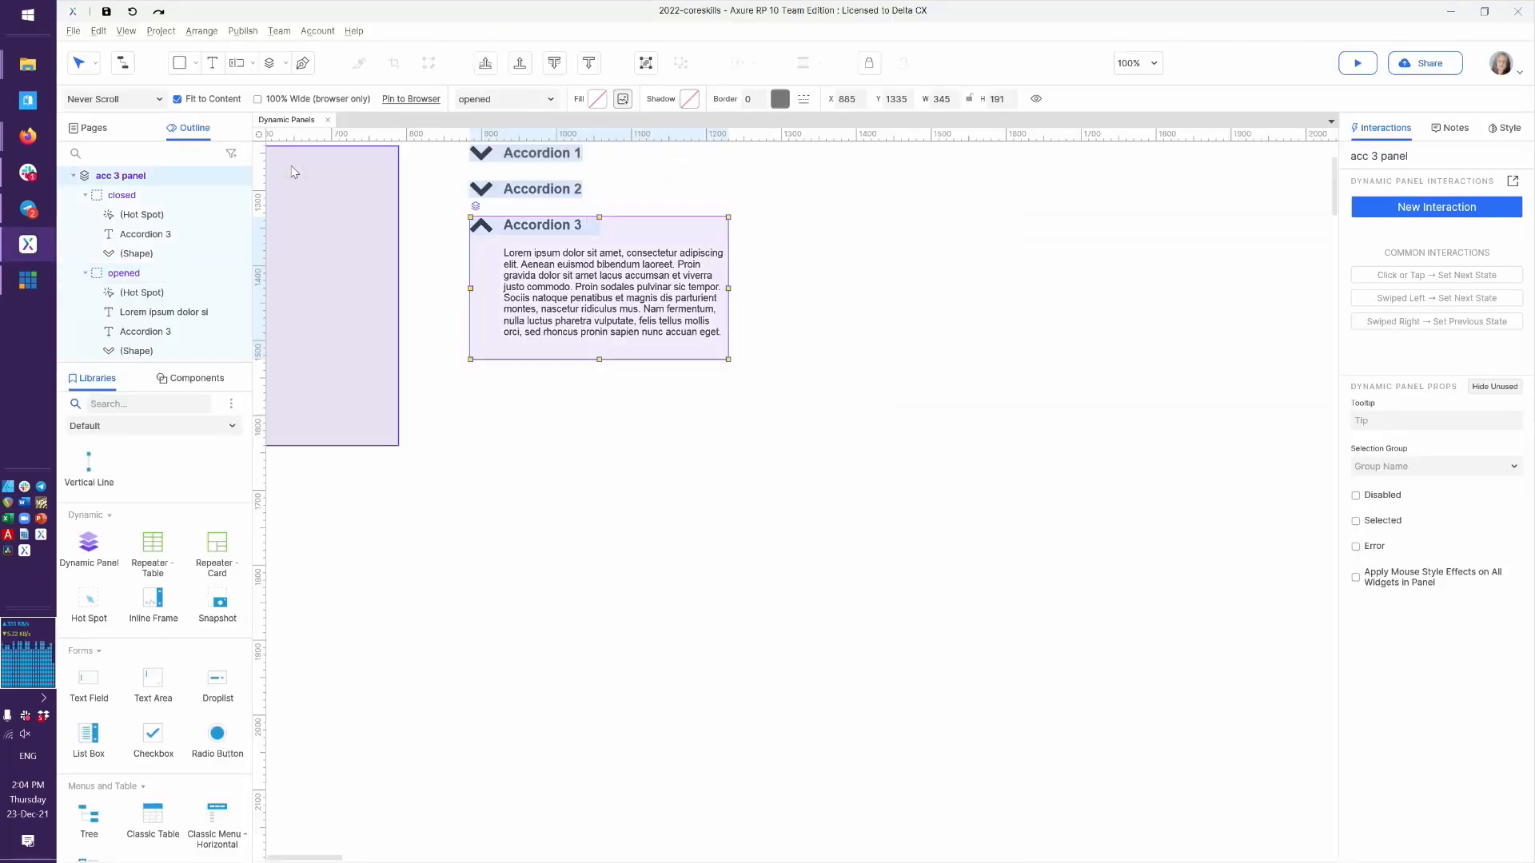
click(571, 443)
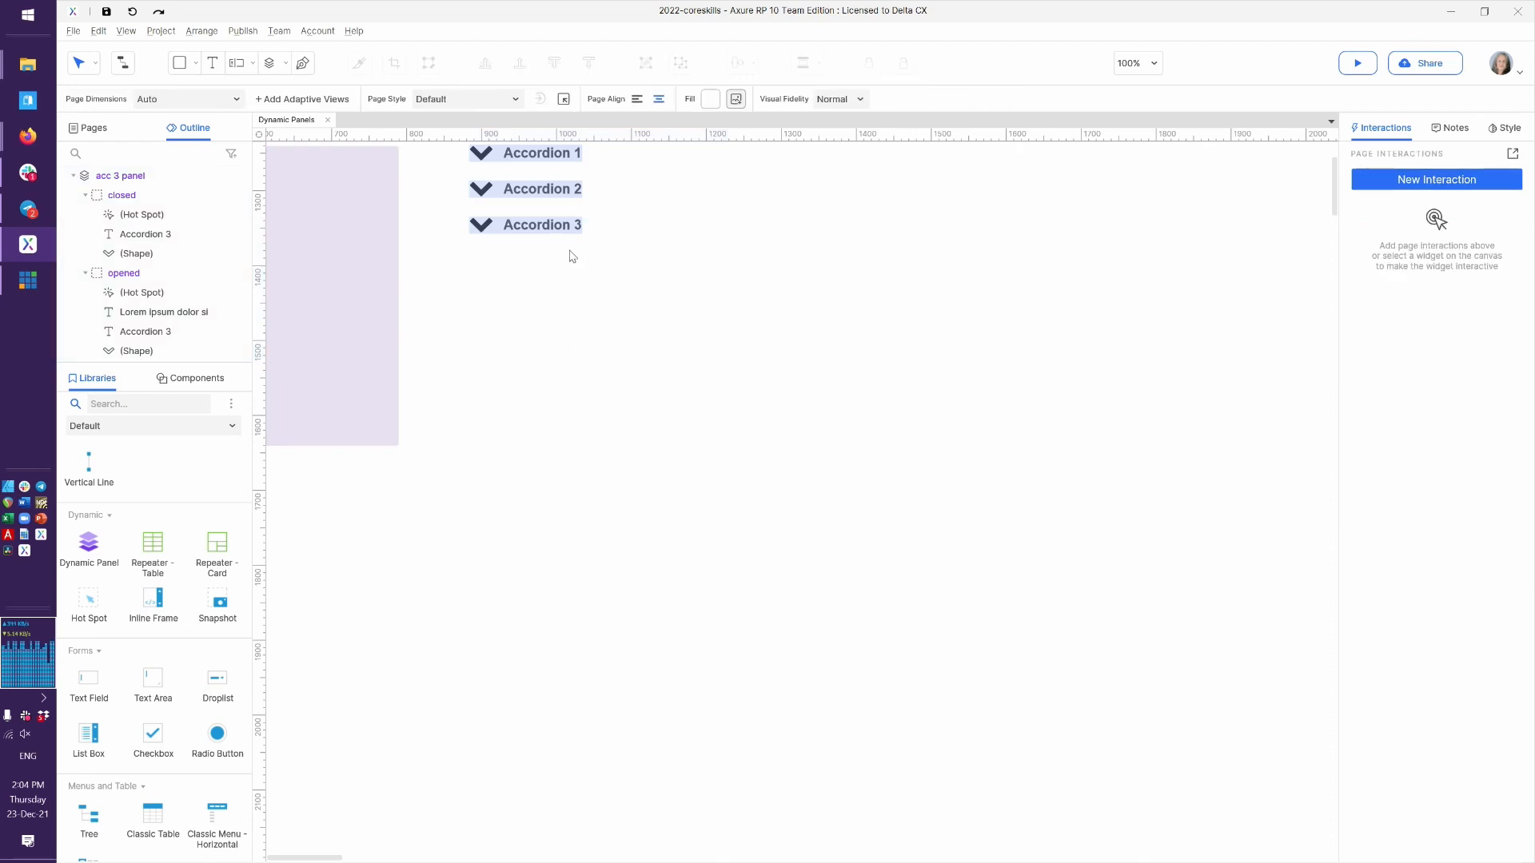
double_click(538, 155)
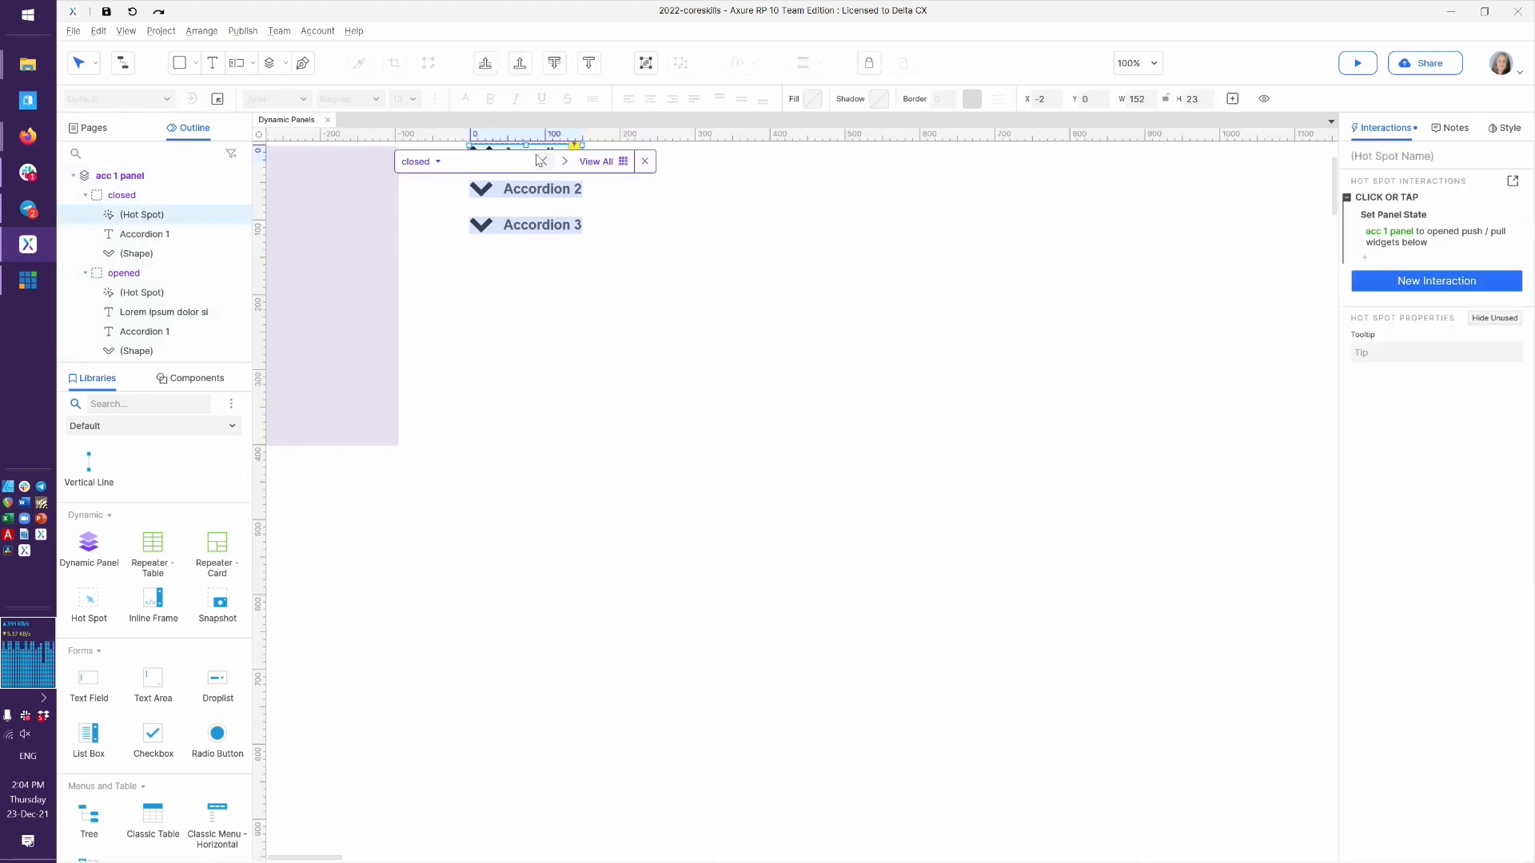
click(605, 163)
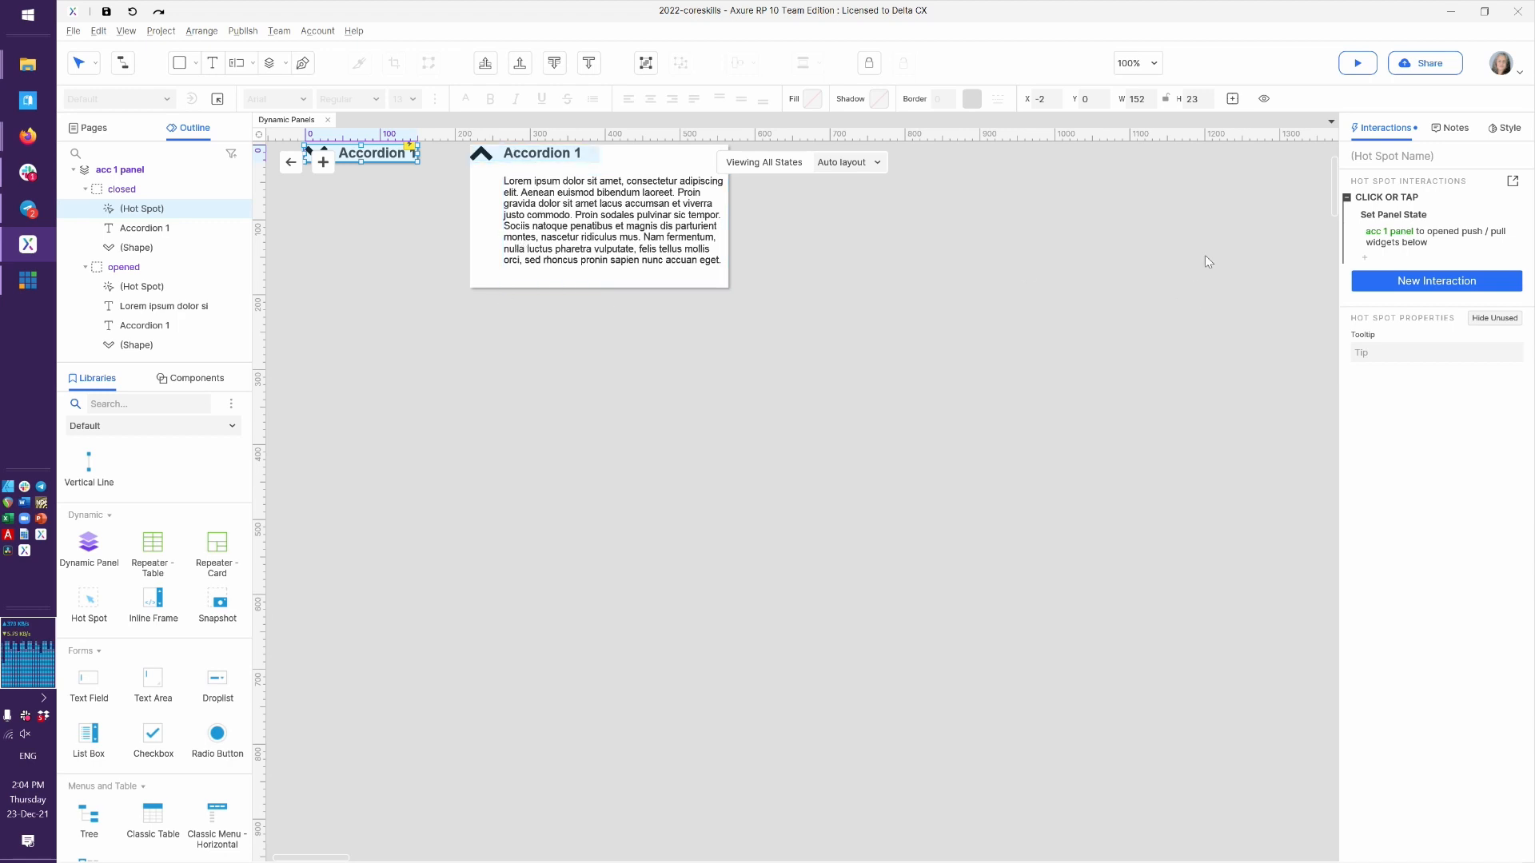
Add acc 2 panel and acc 3 panel, both set to closed, to the Set Panel State action of the closed state's hot spot
double_click(1442, 210)
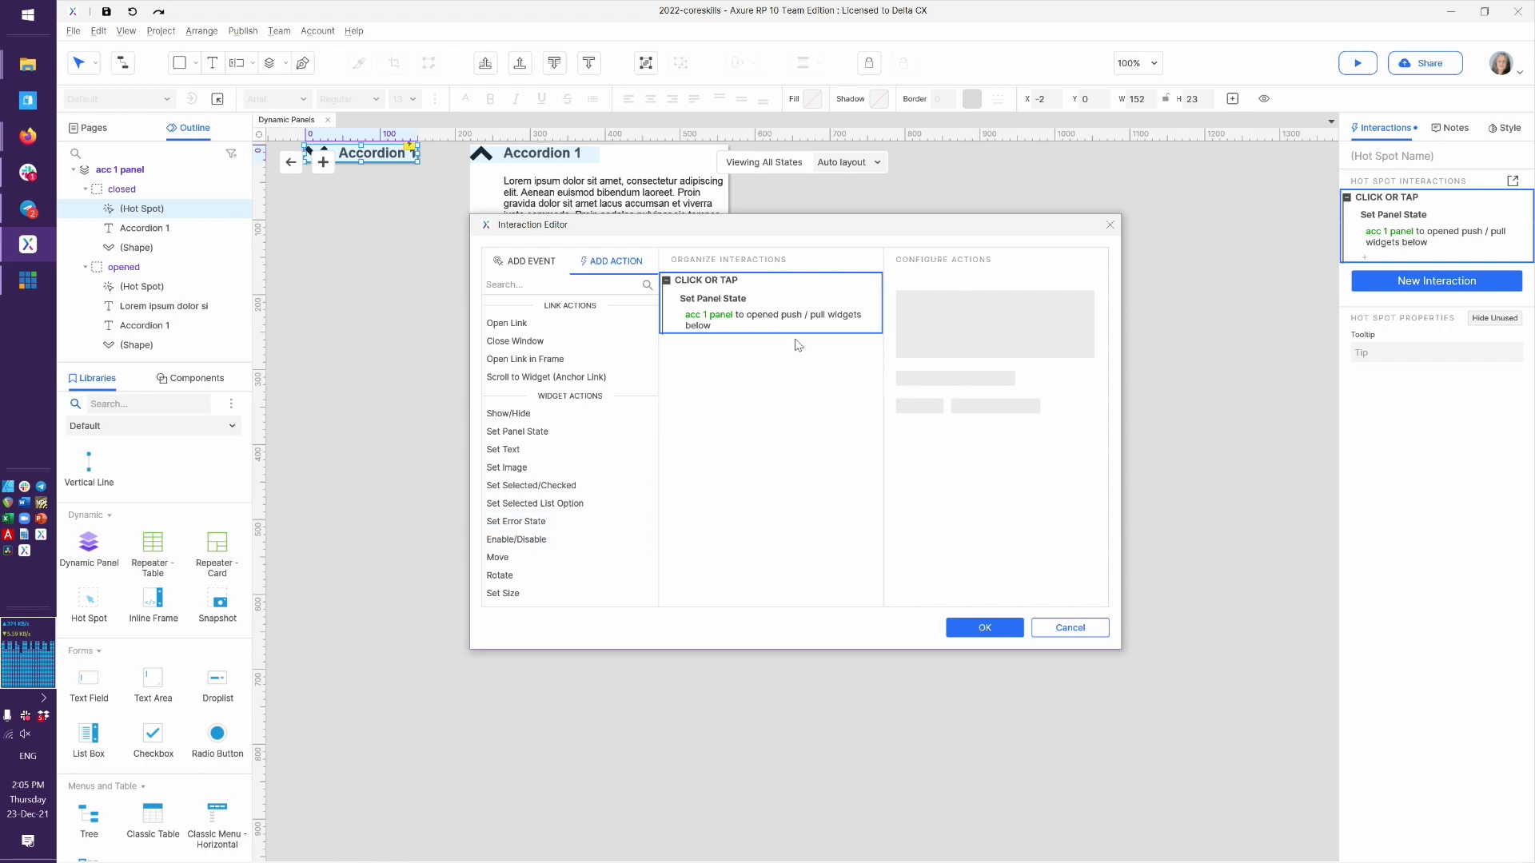
click(839, 301)
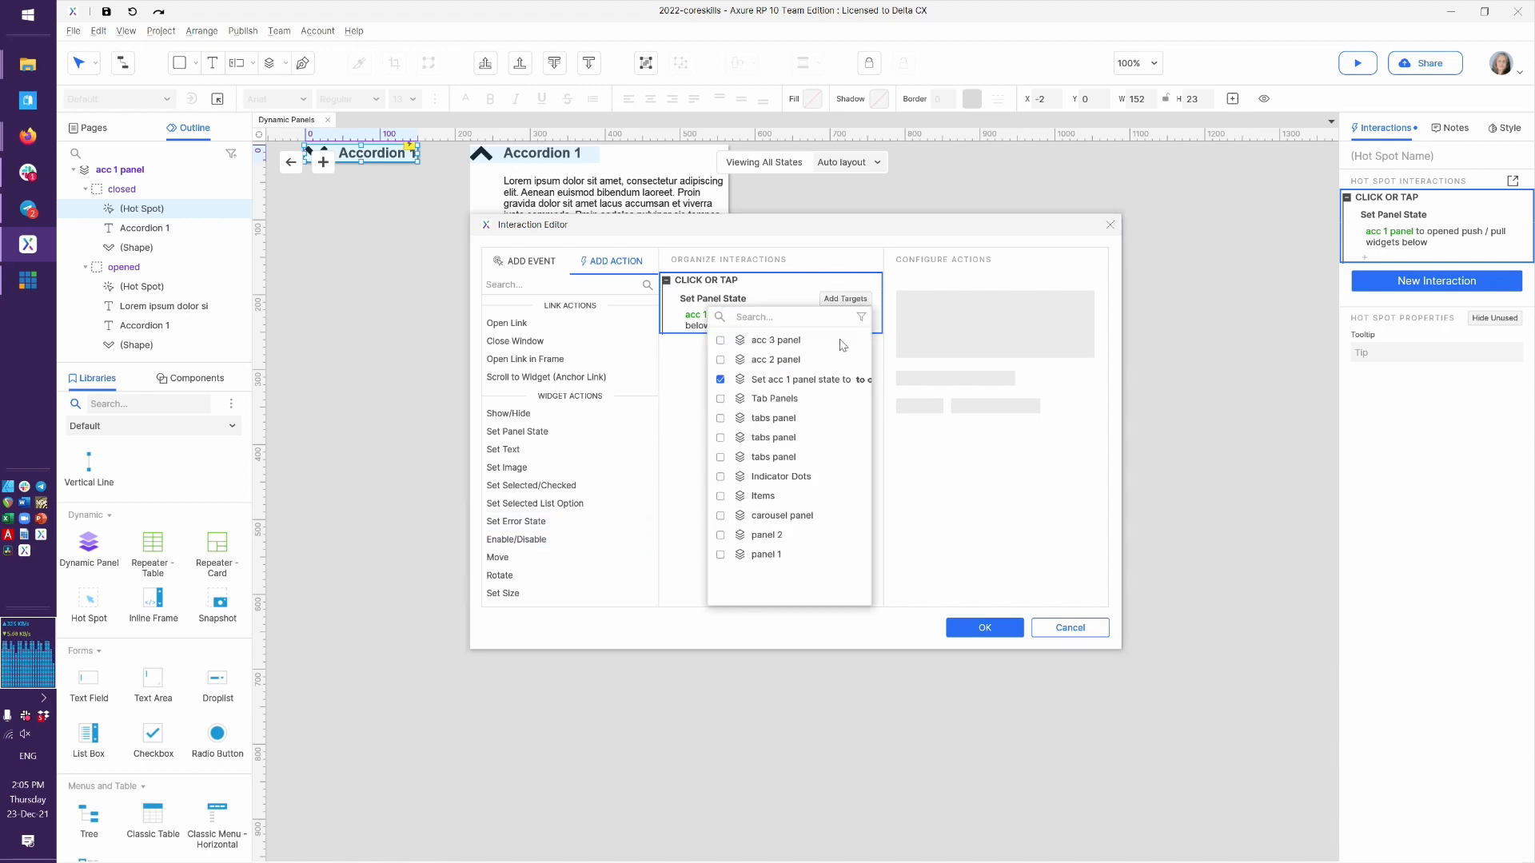
click(791, 360)
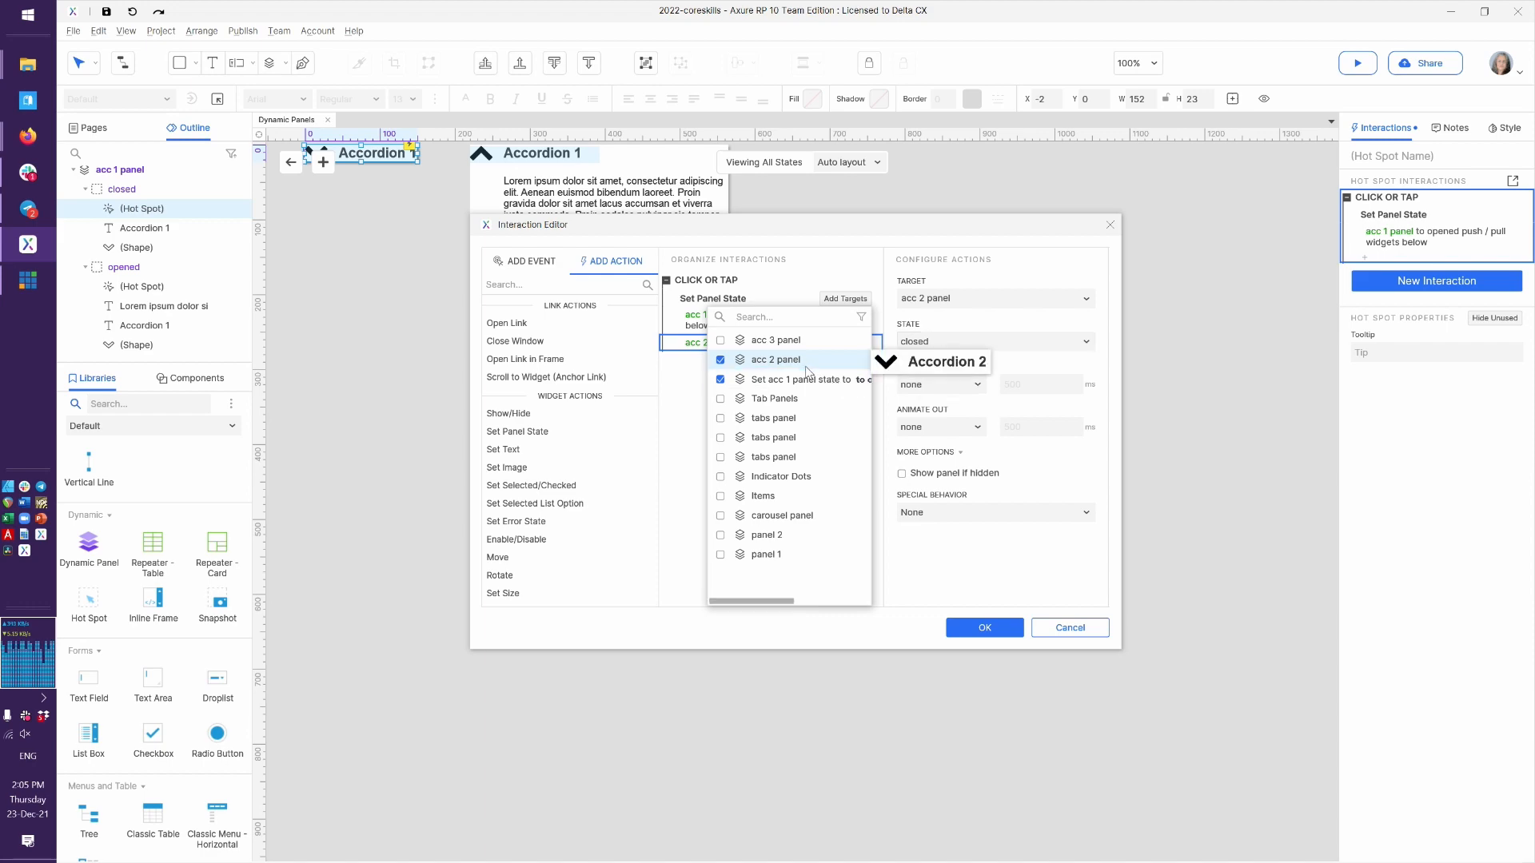
click(781, 349)
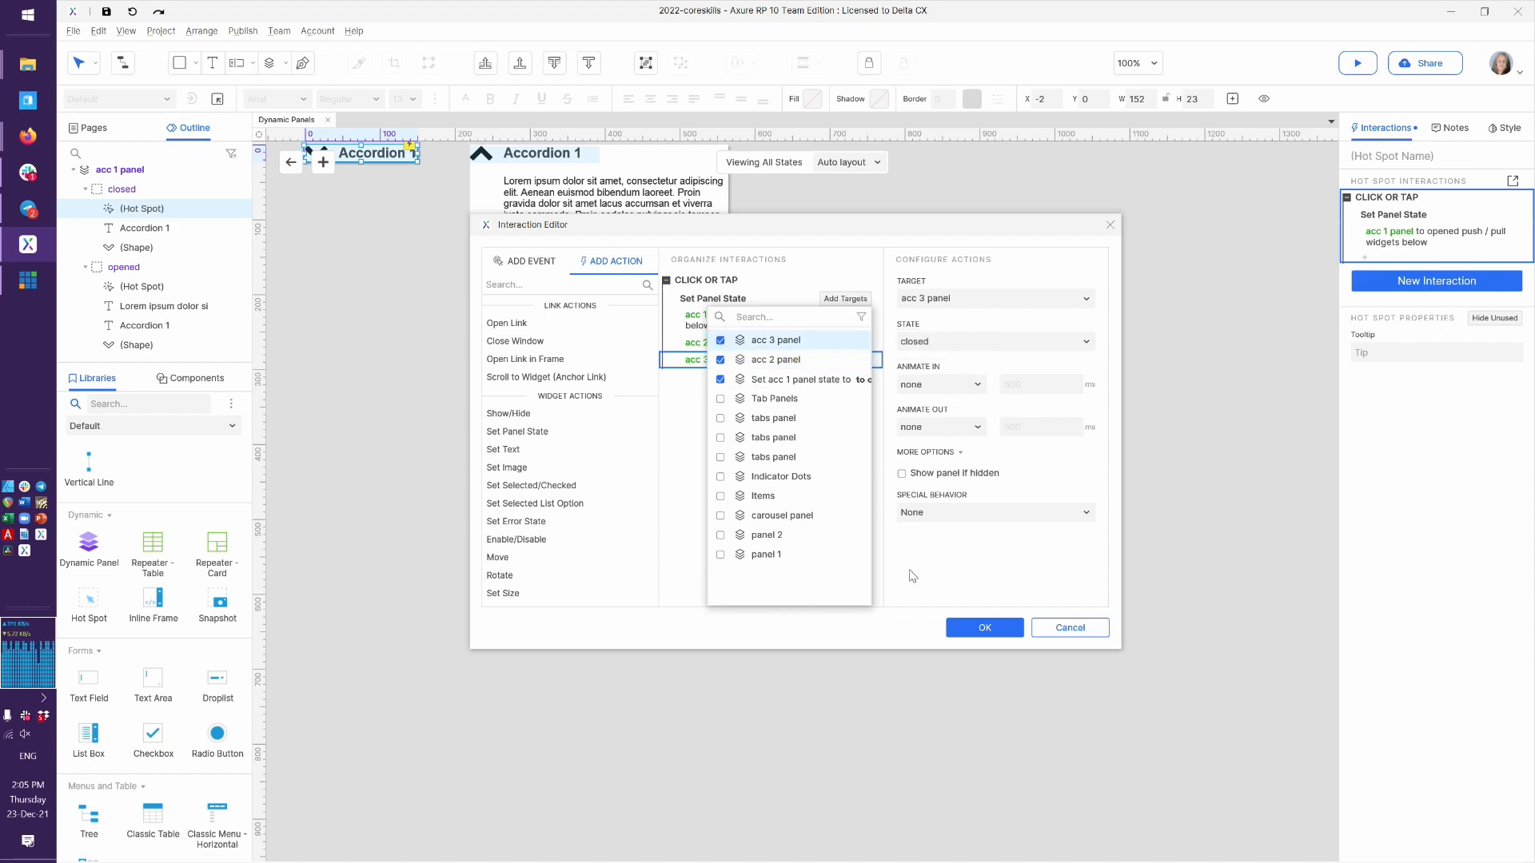
click(977, 630)
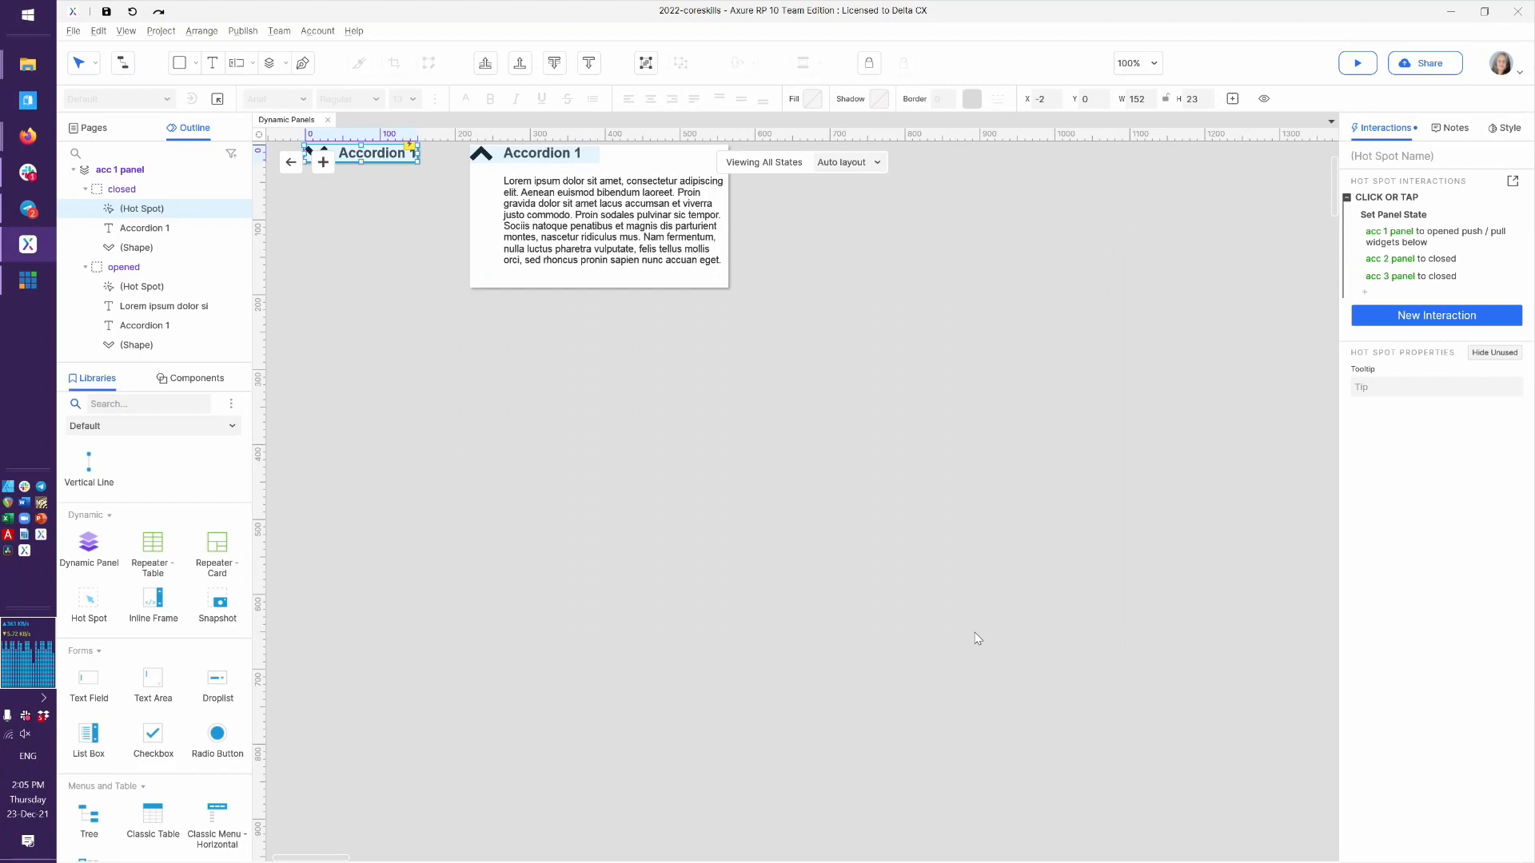
Switch to the Firefox preview, reload the page, and toggle Accordion 2 and Accordion 1 to check how they close each other
key(alt+Tab)
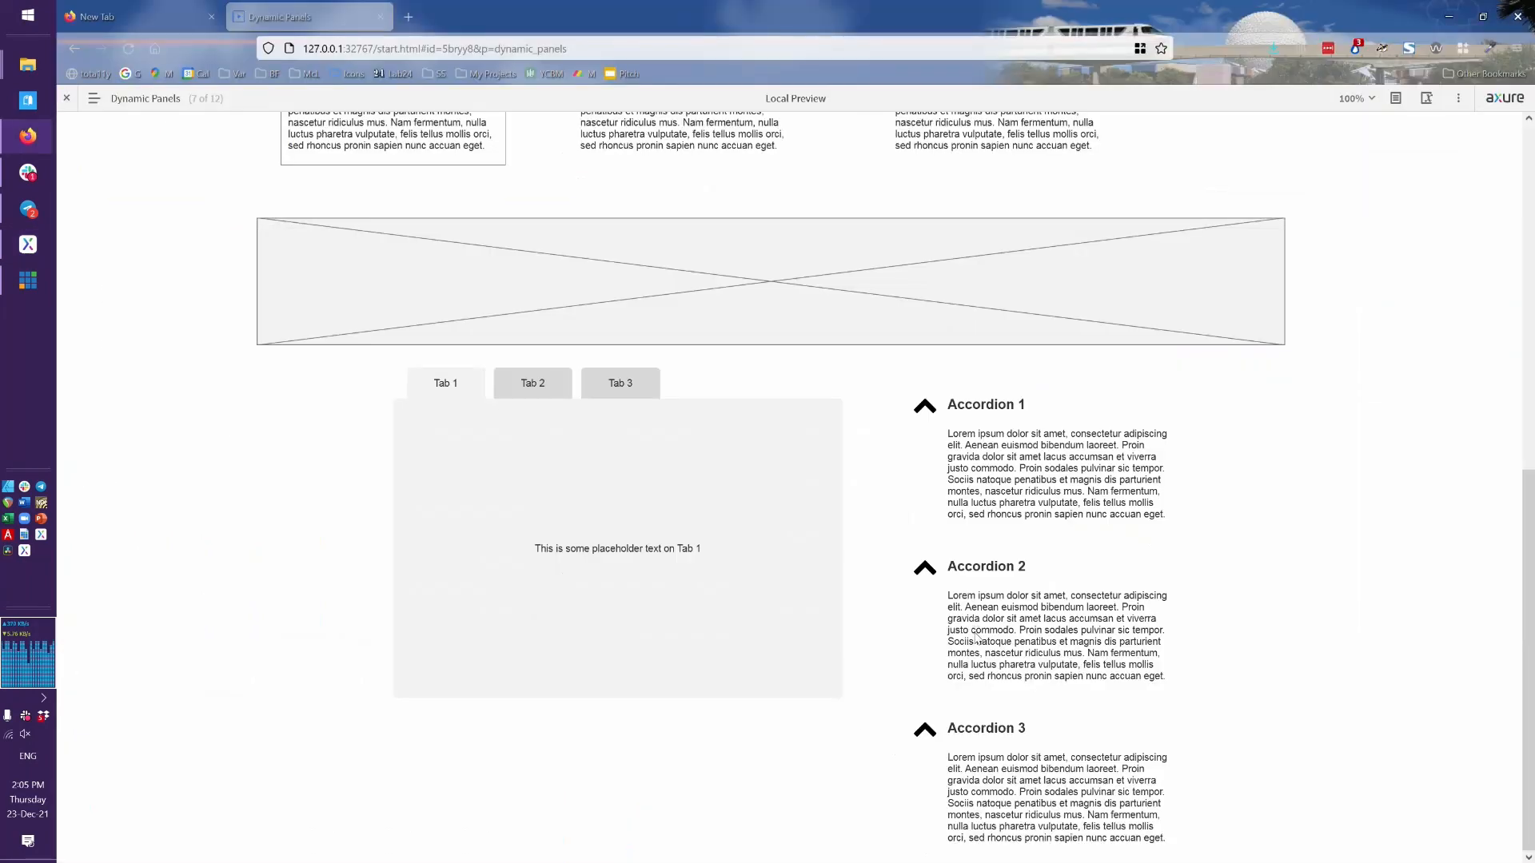
key(F5)
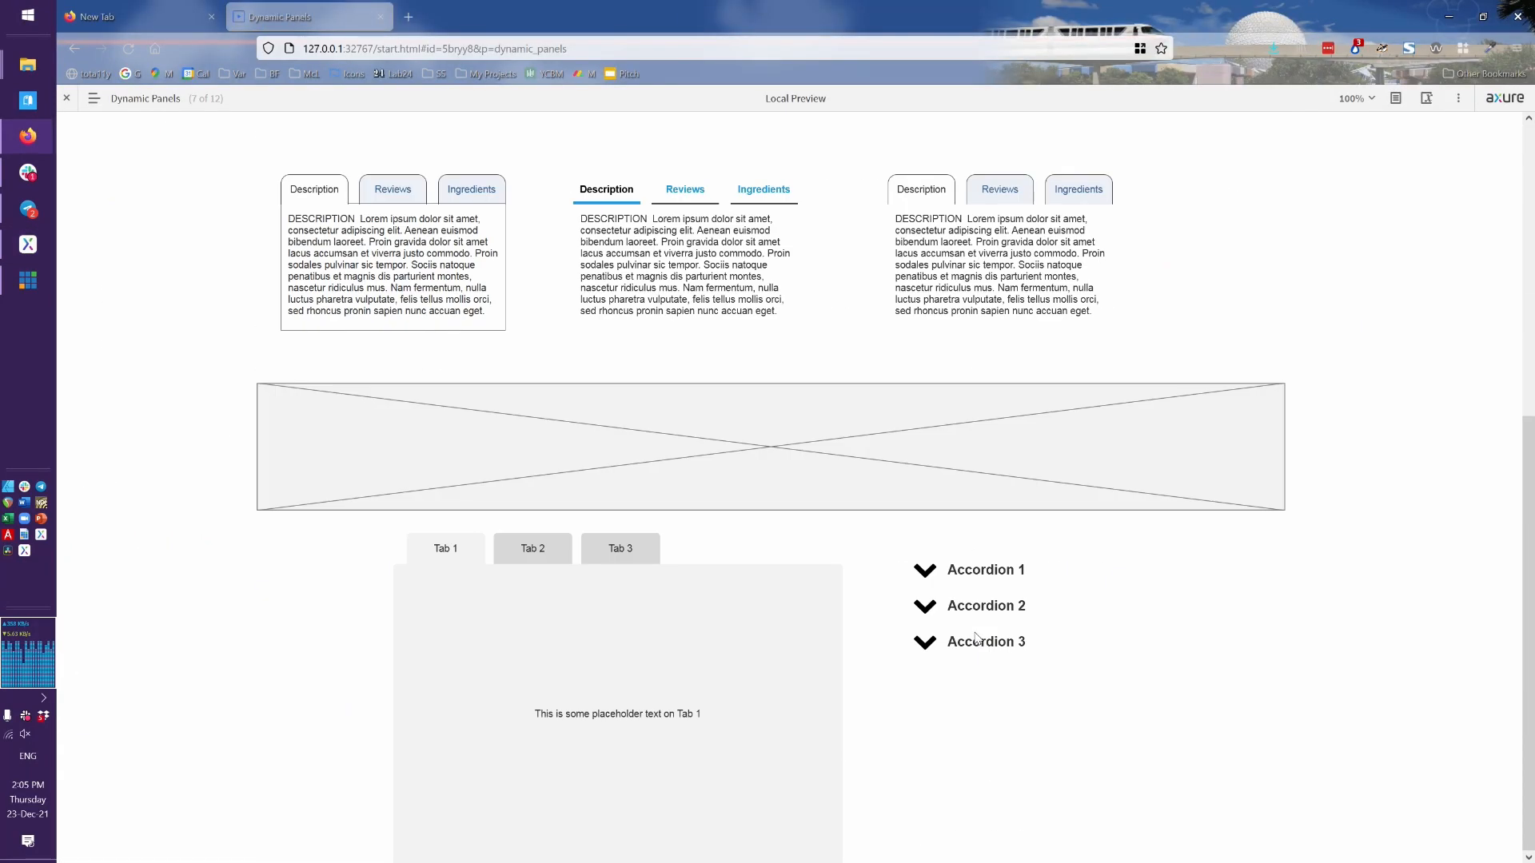
click(970, 613)
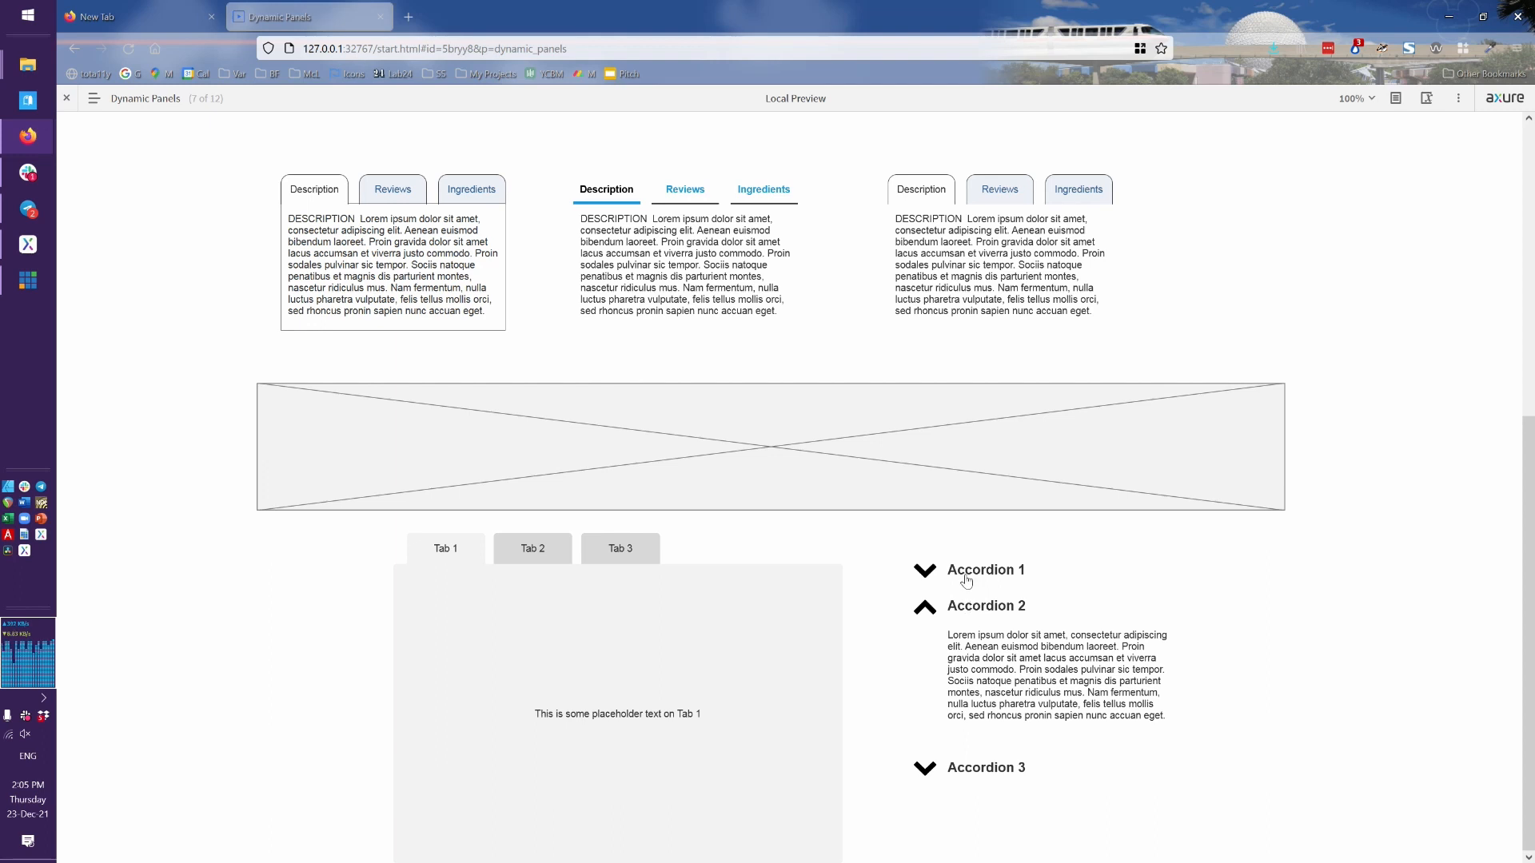
click(967, 581)
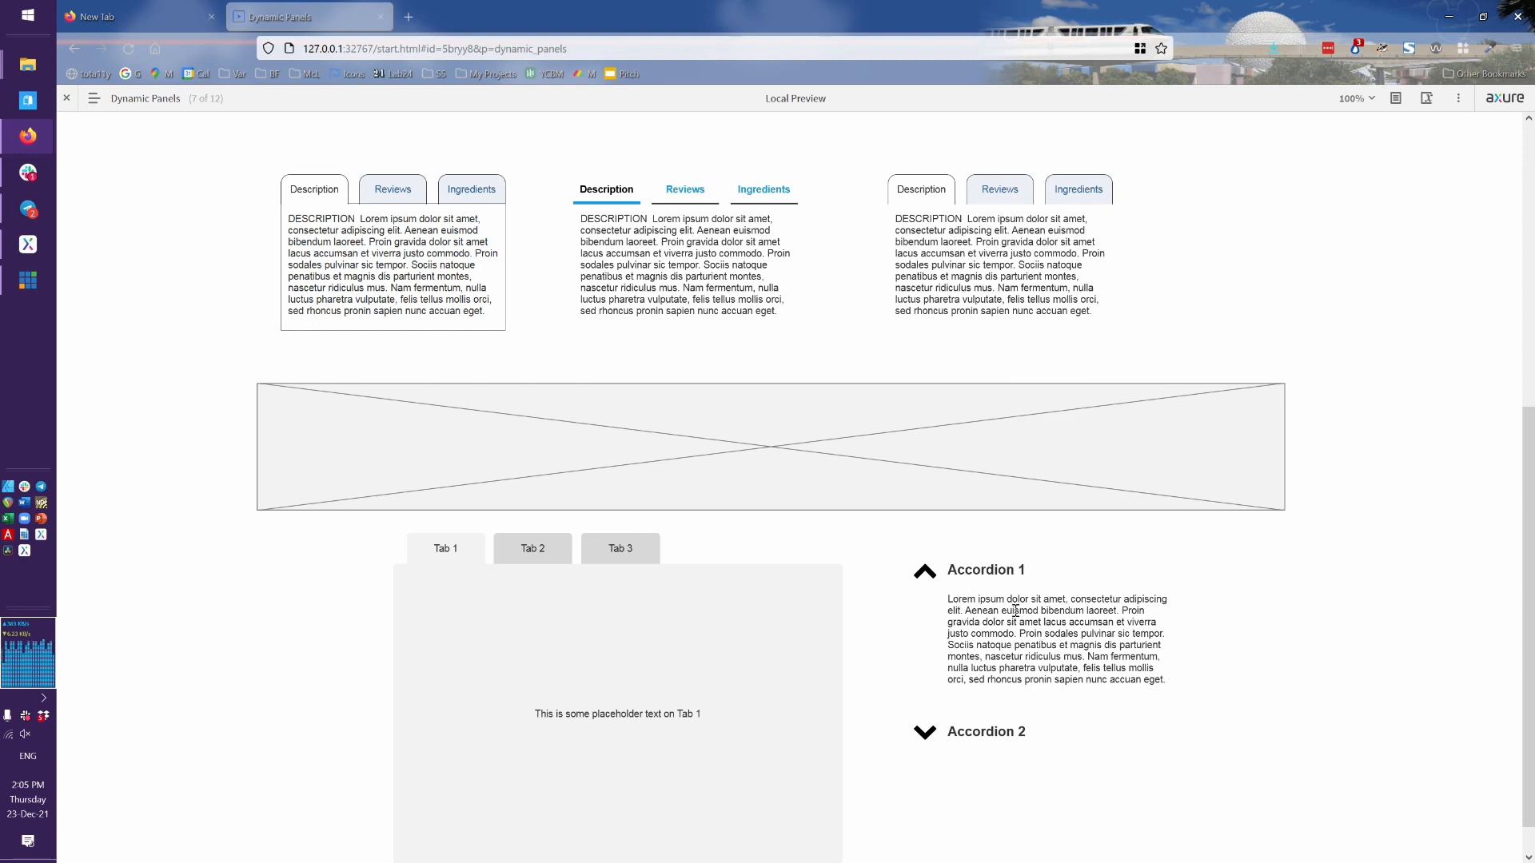
click(981, 580)
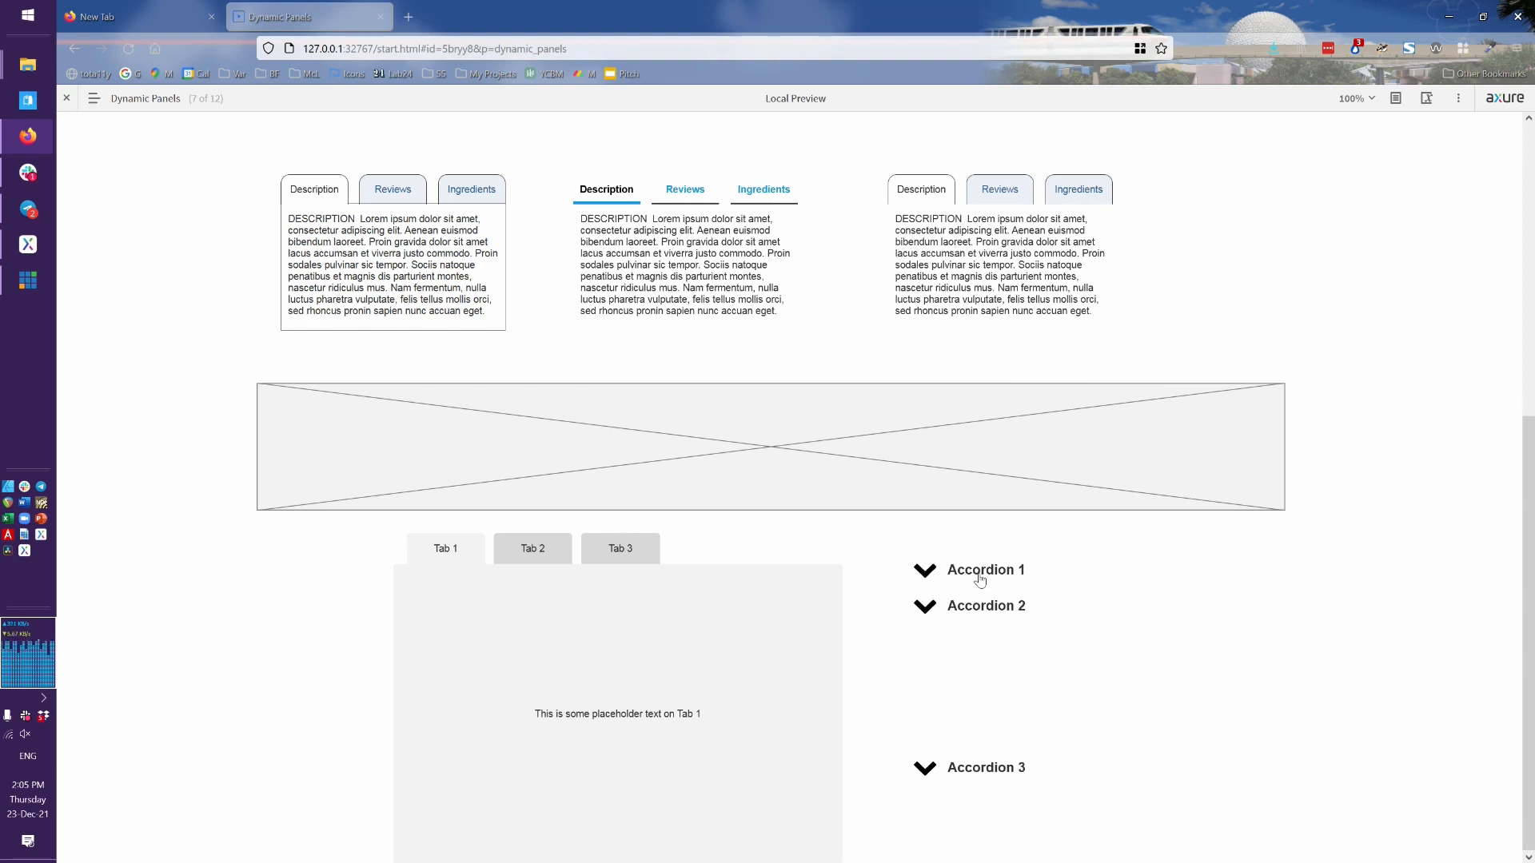
click(980, 619)
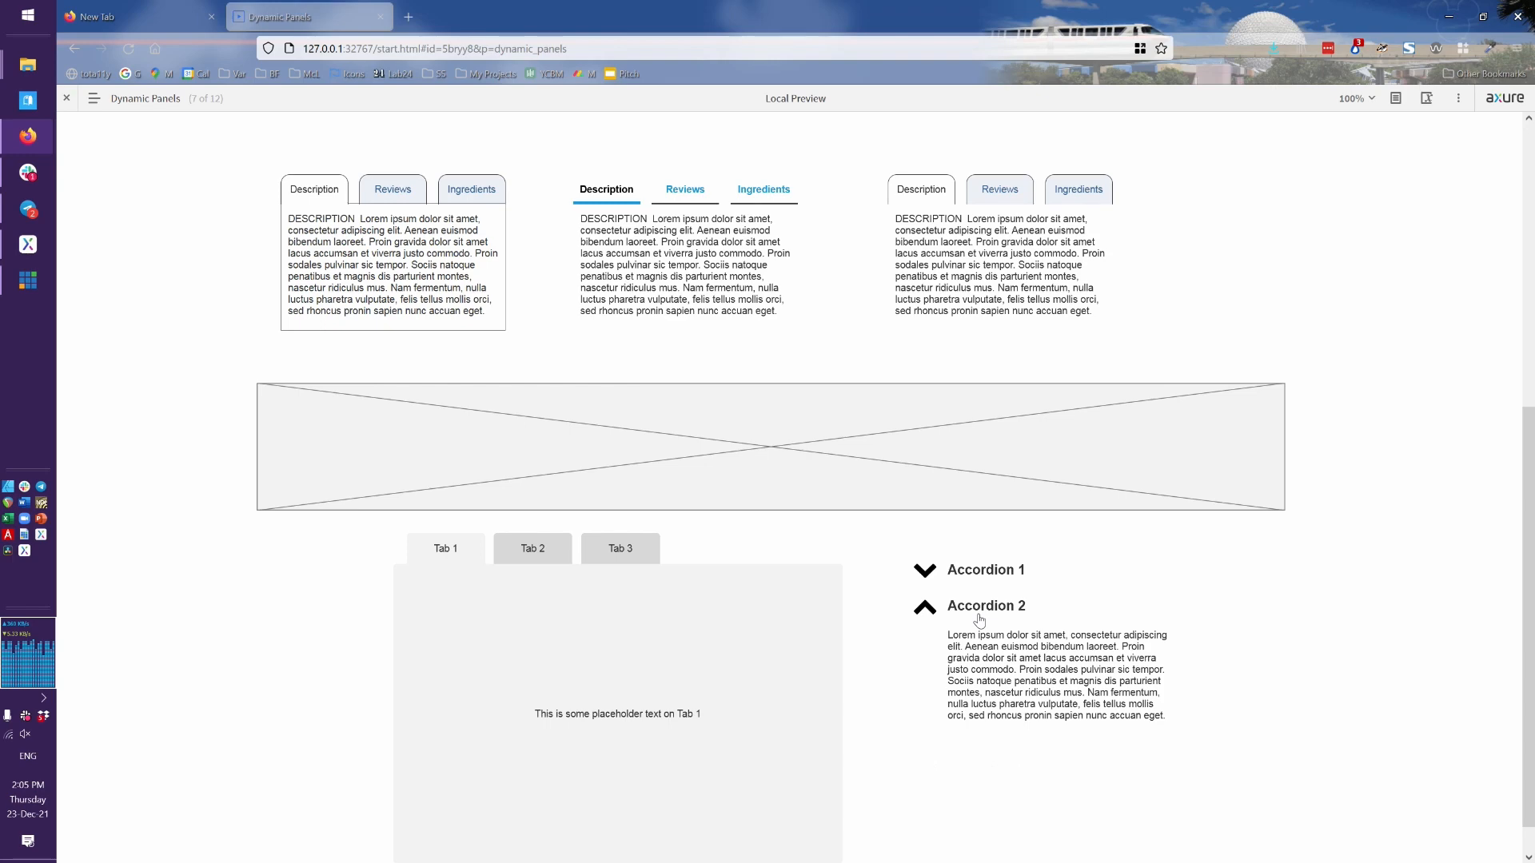
Switch back to Axure RP and make the hot spot's acc 2 panel target push or pull widgets below when closed
key(alt+Tab)
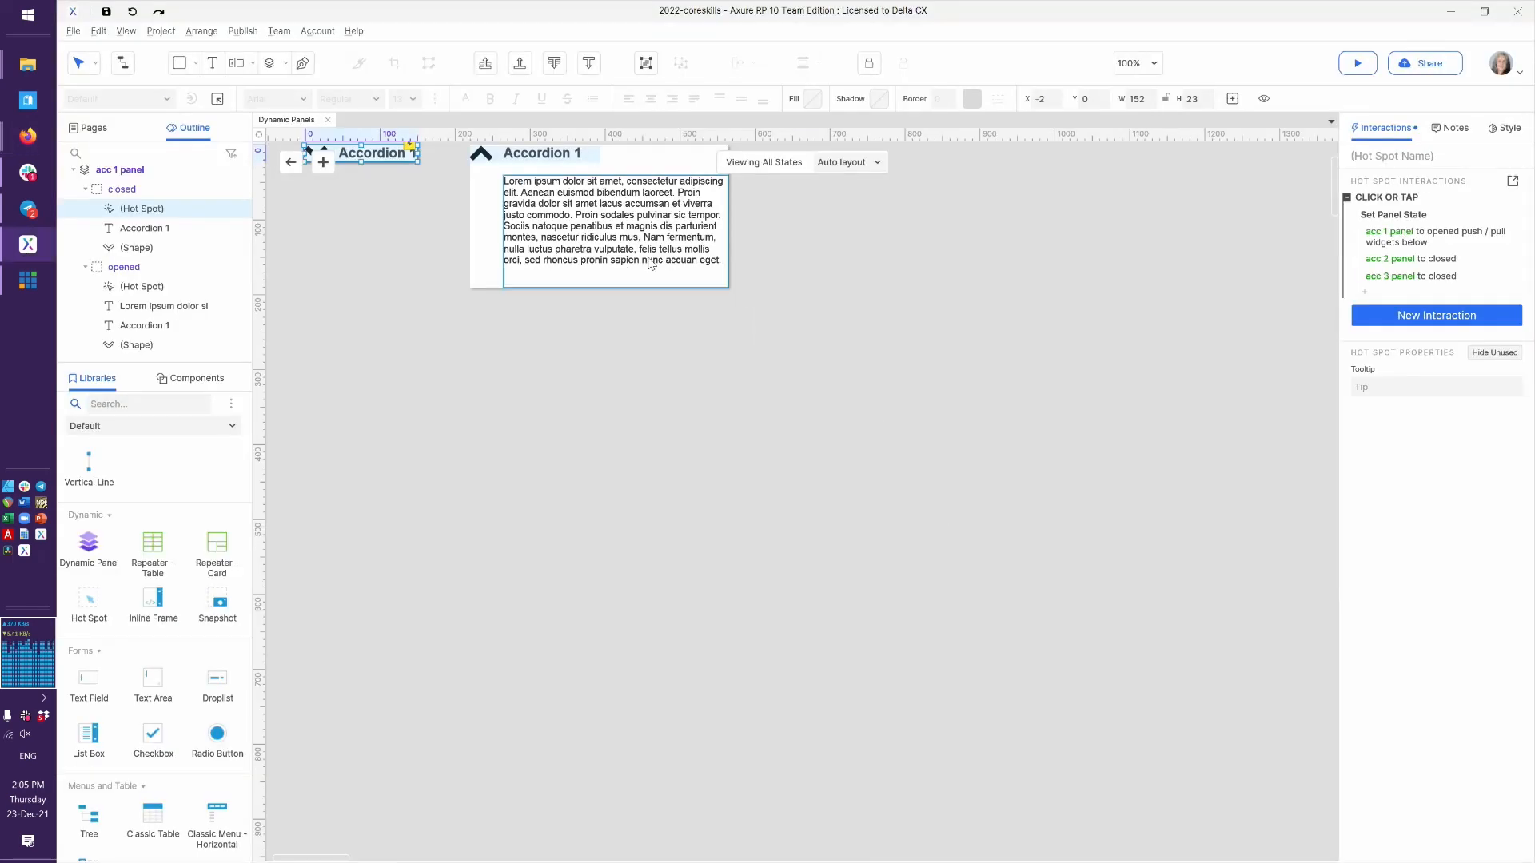
click(1453, 261)
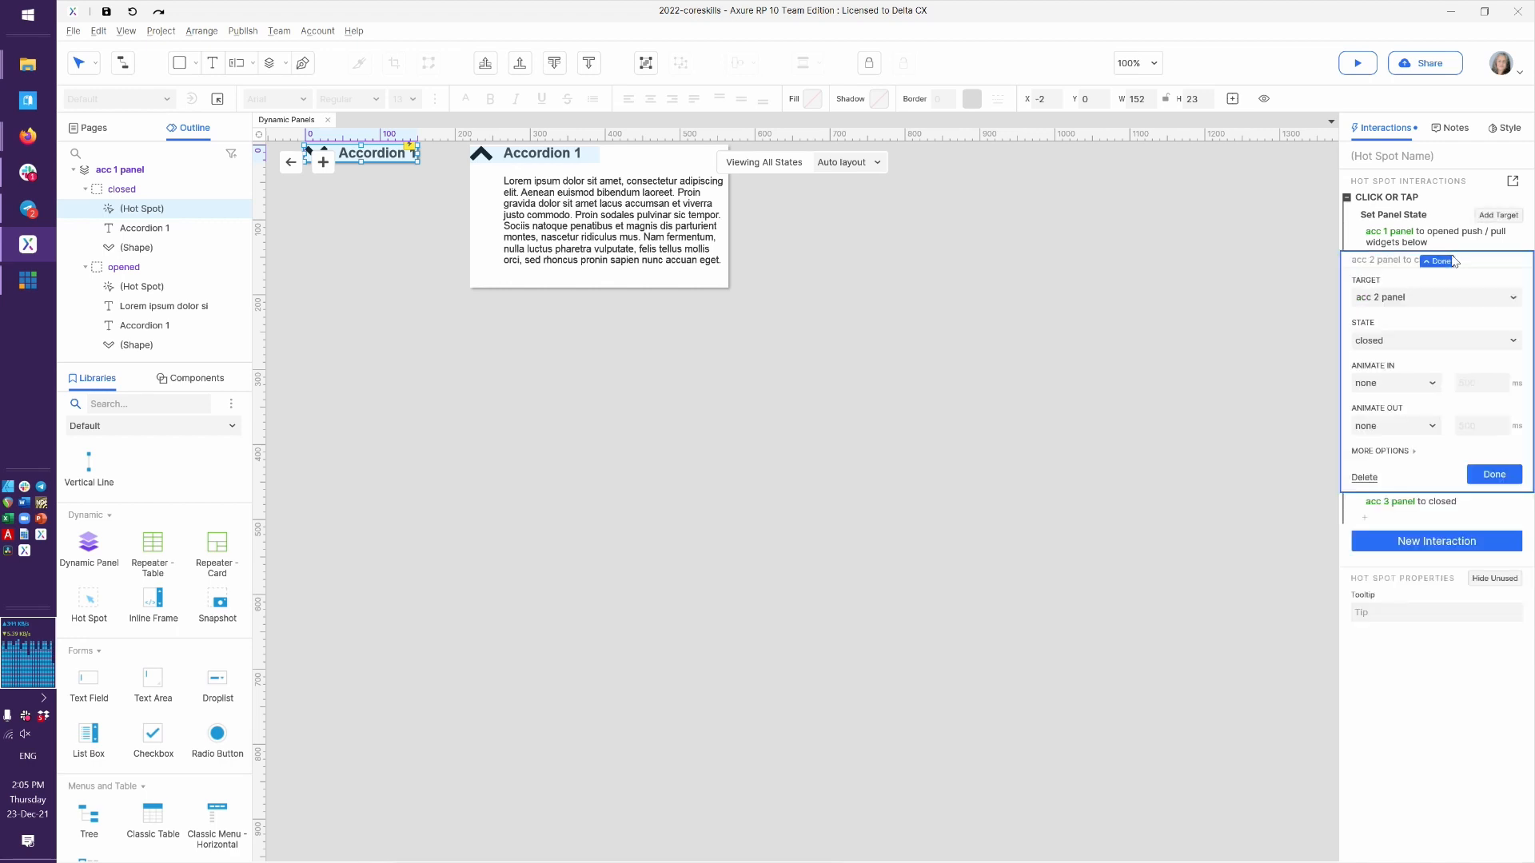
click(1401, 452)
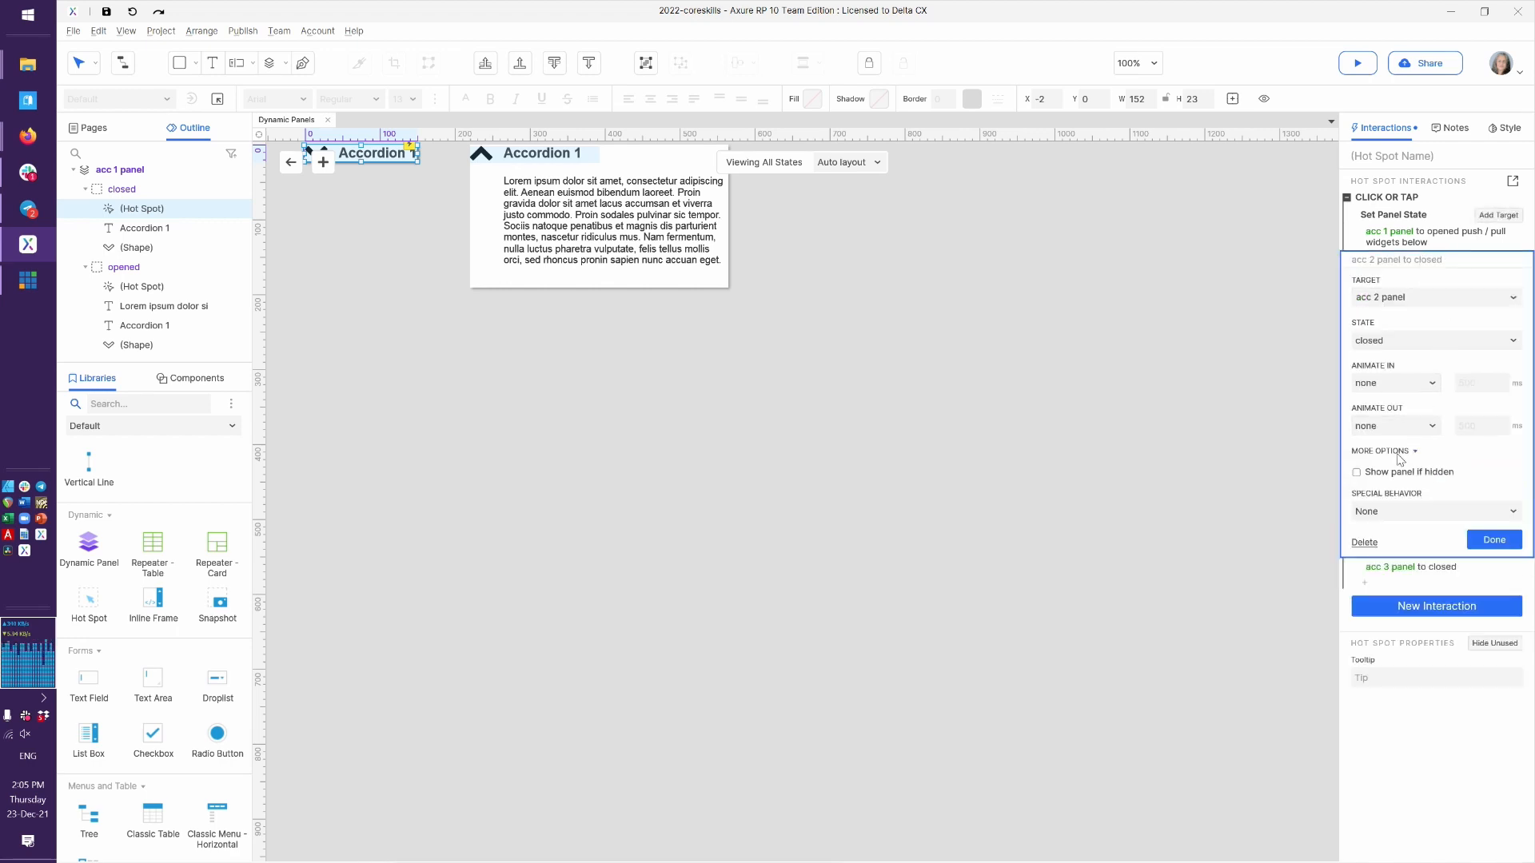
click(1408, 514)
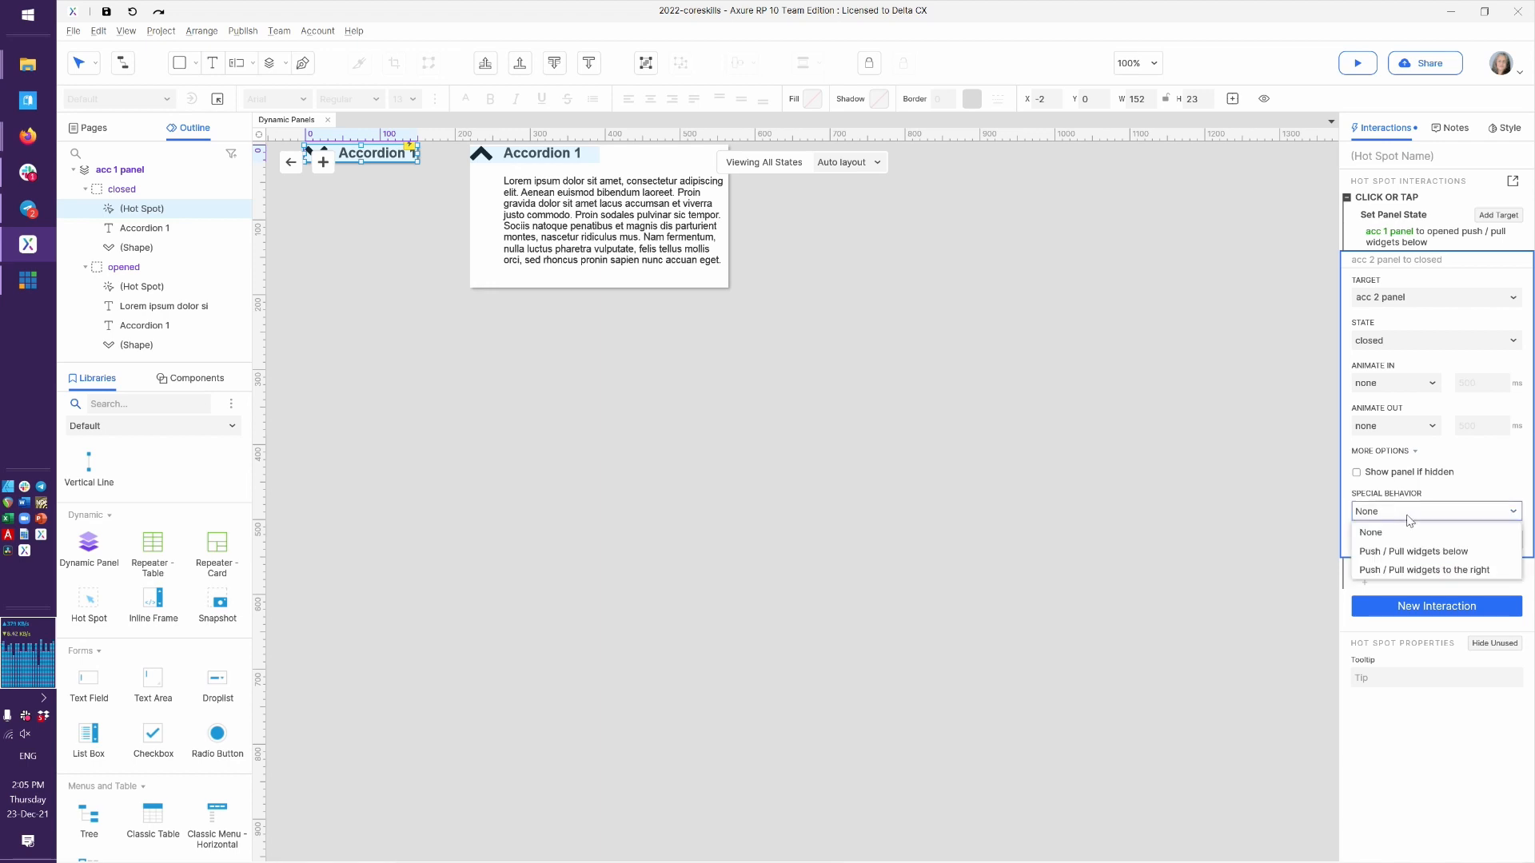
click(1402, 553)
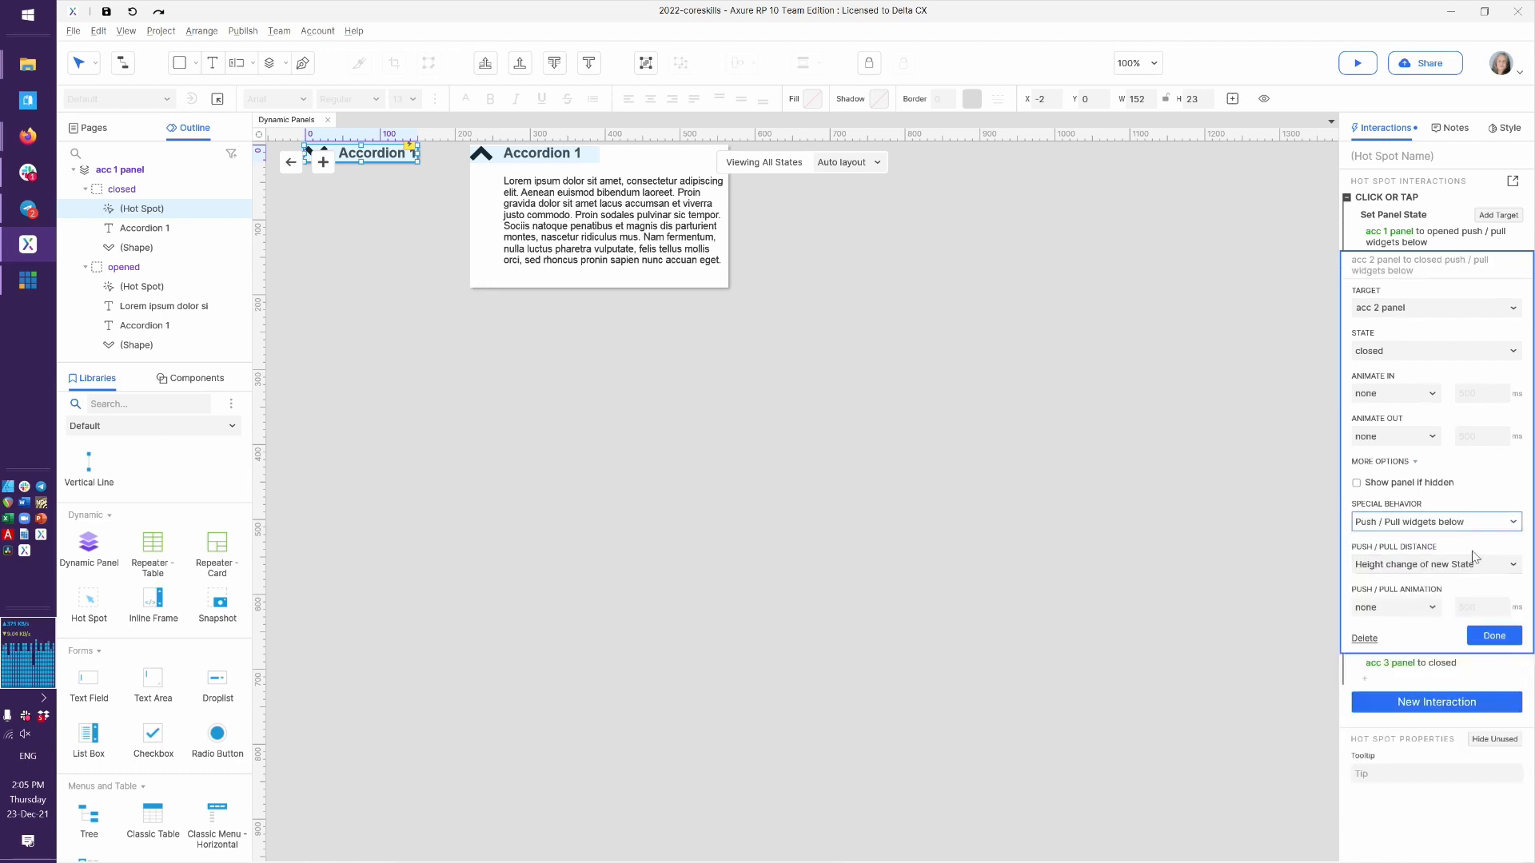
click(1493, 638)
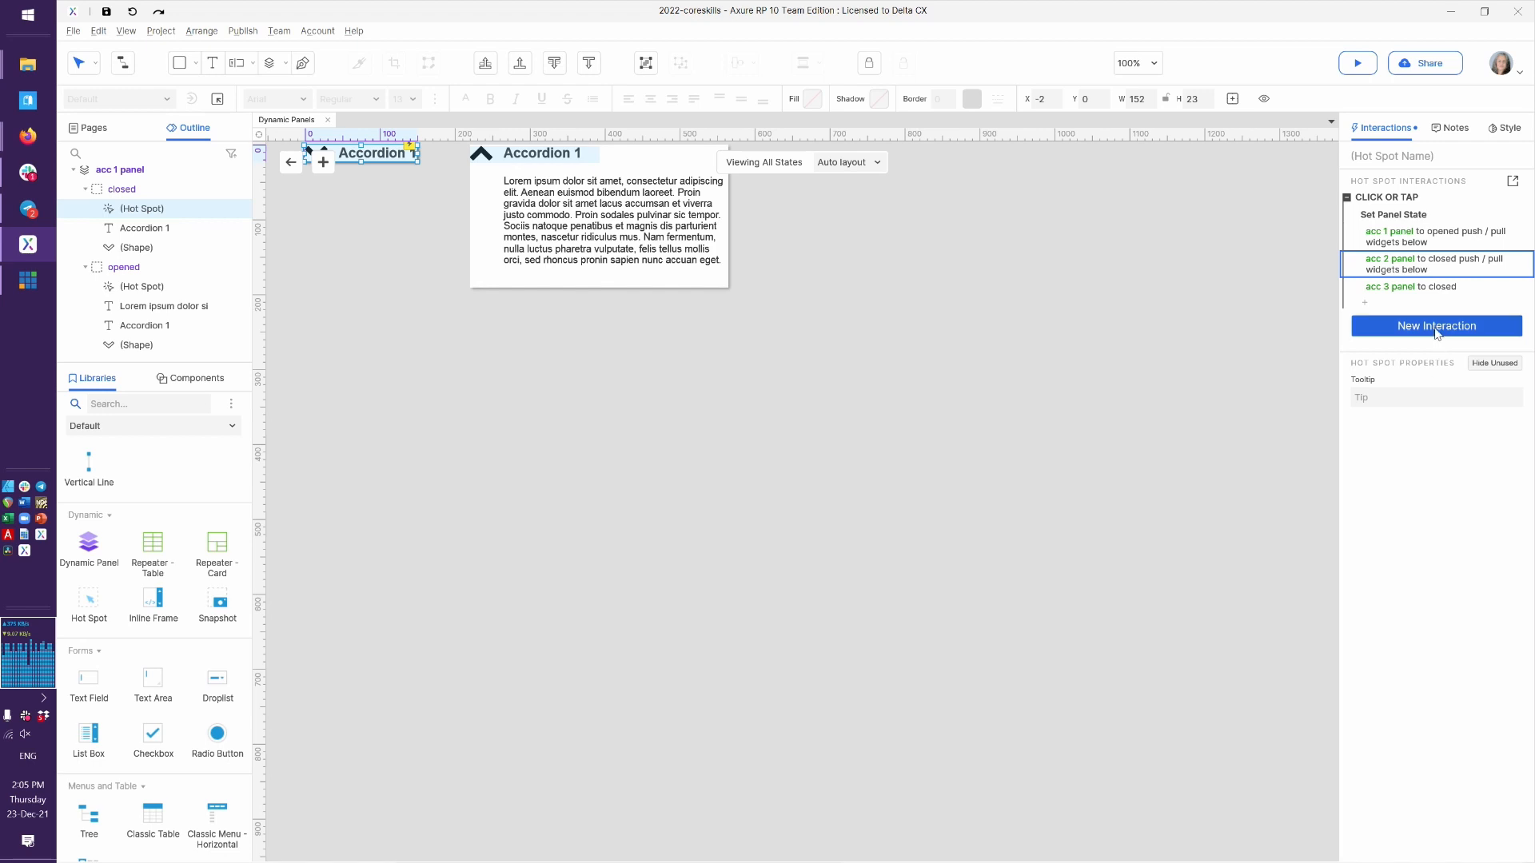
Set the special behavior of the hot spot's acc 3 panel target to Push / Pull widgets below
click(1402, 286)
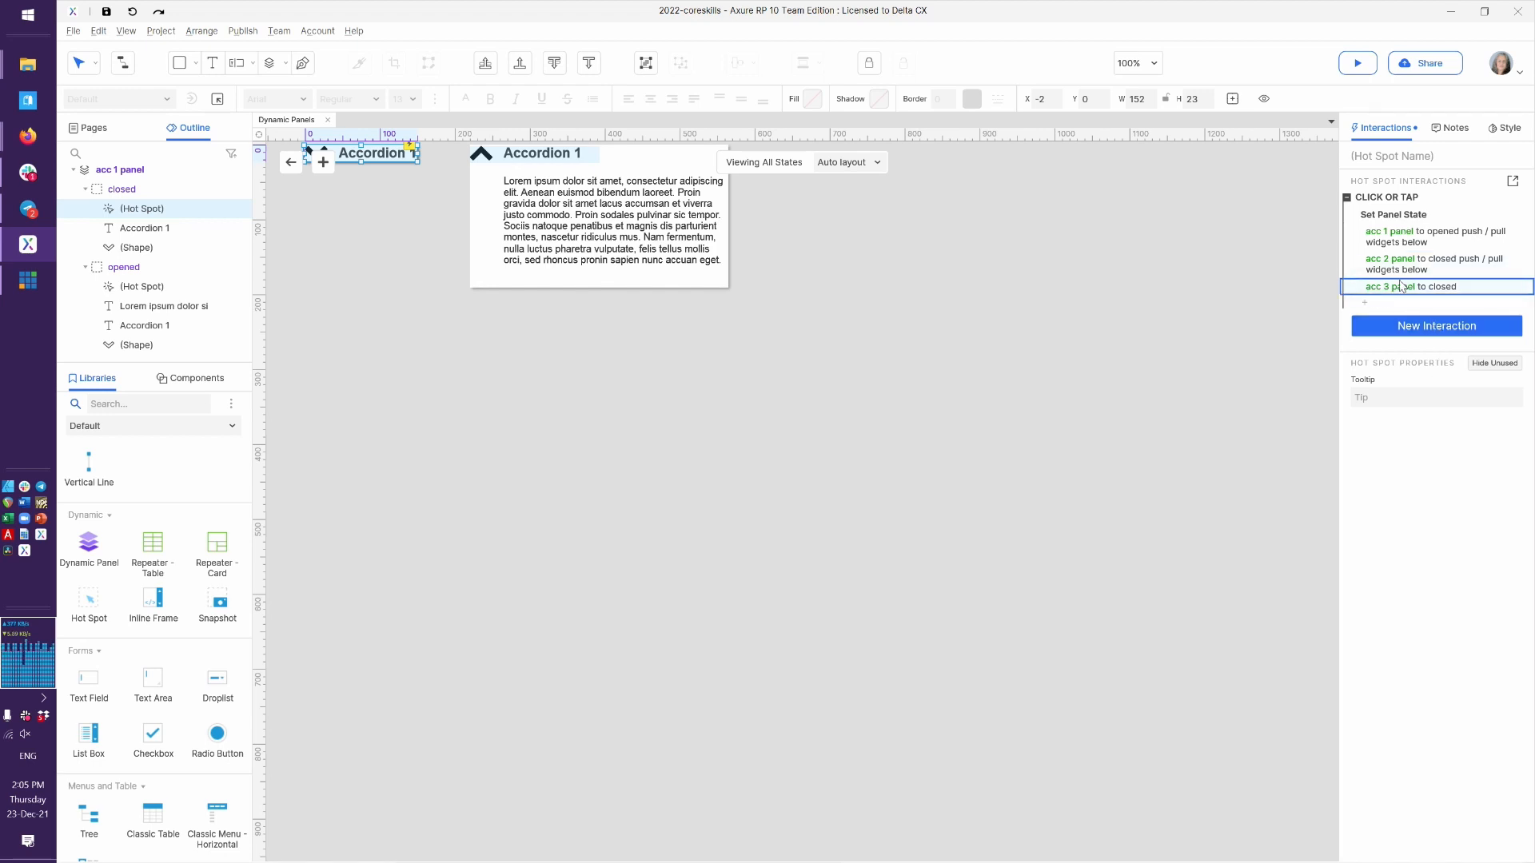
click(1402, 286)
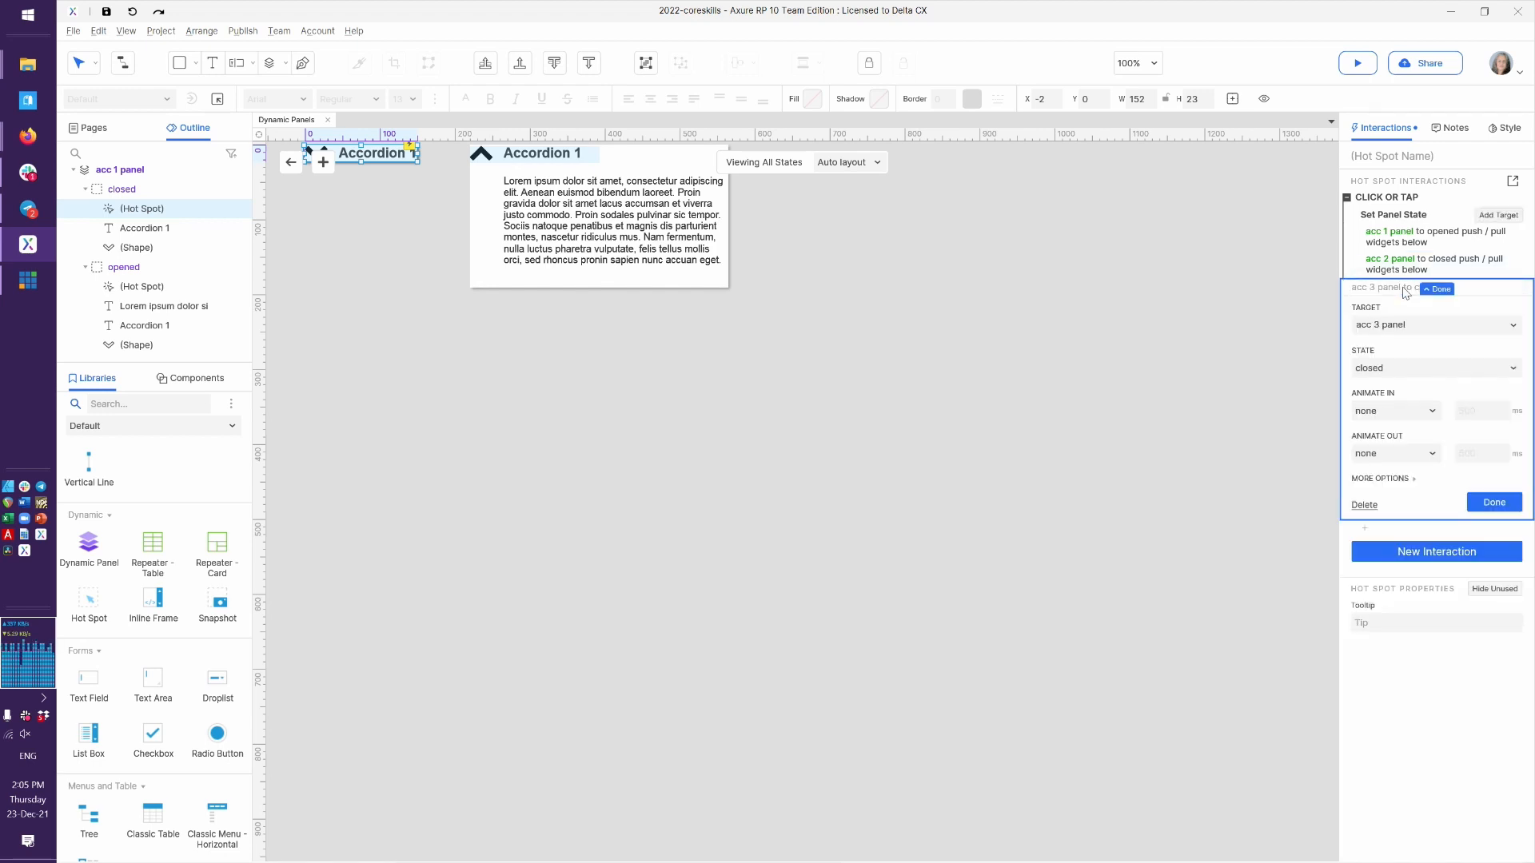
click(1399, 483)
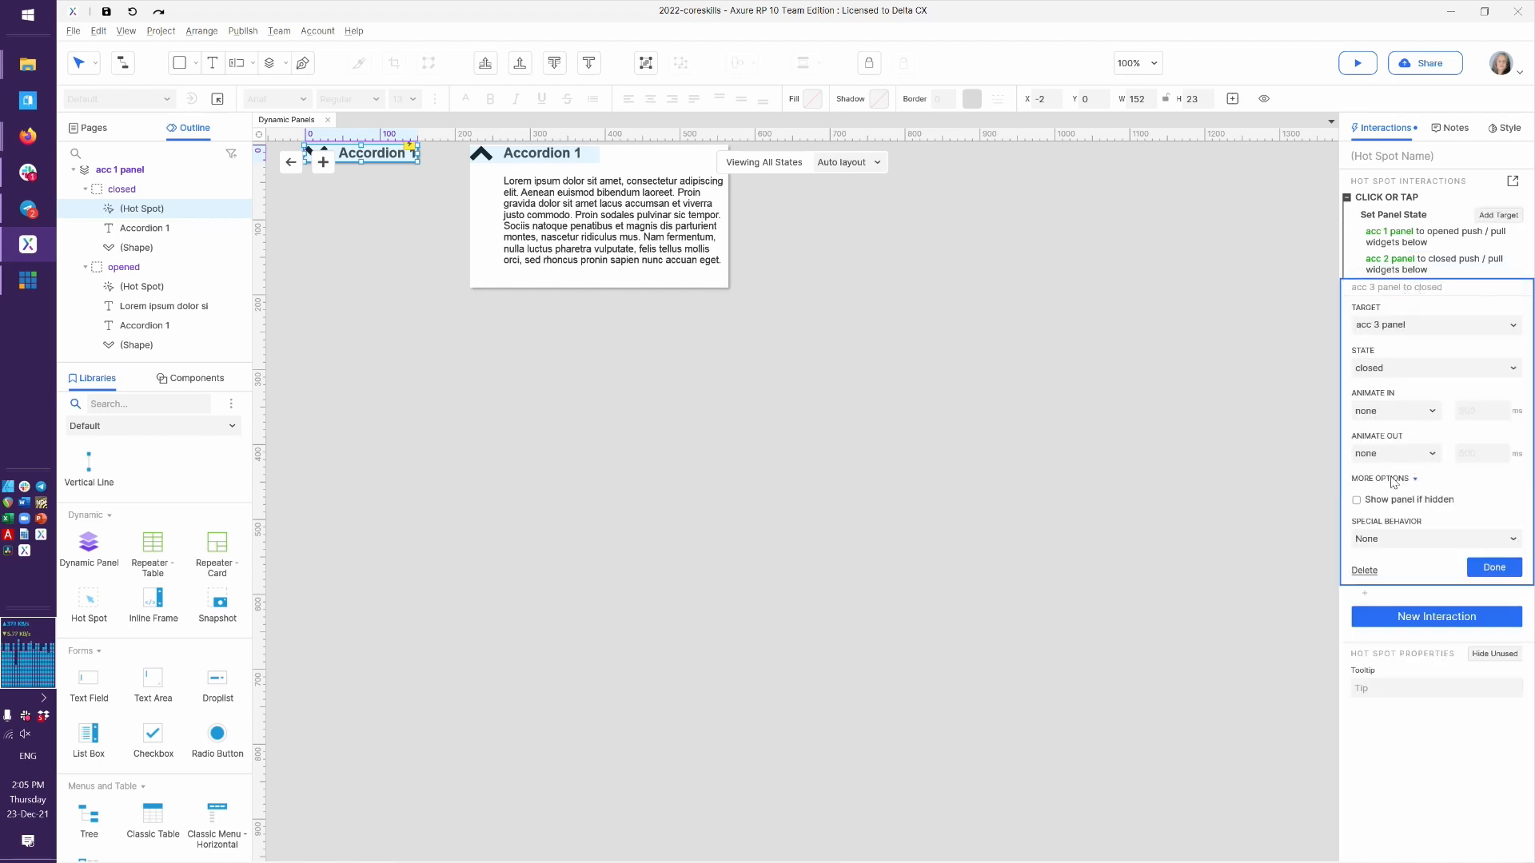
click(1404, 540)
click(1420, 582)
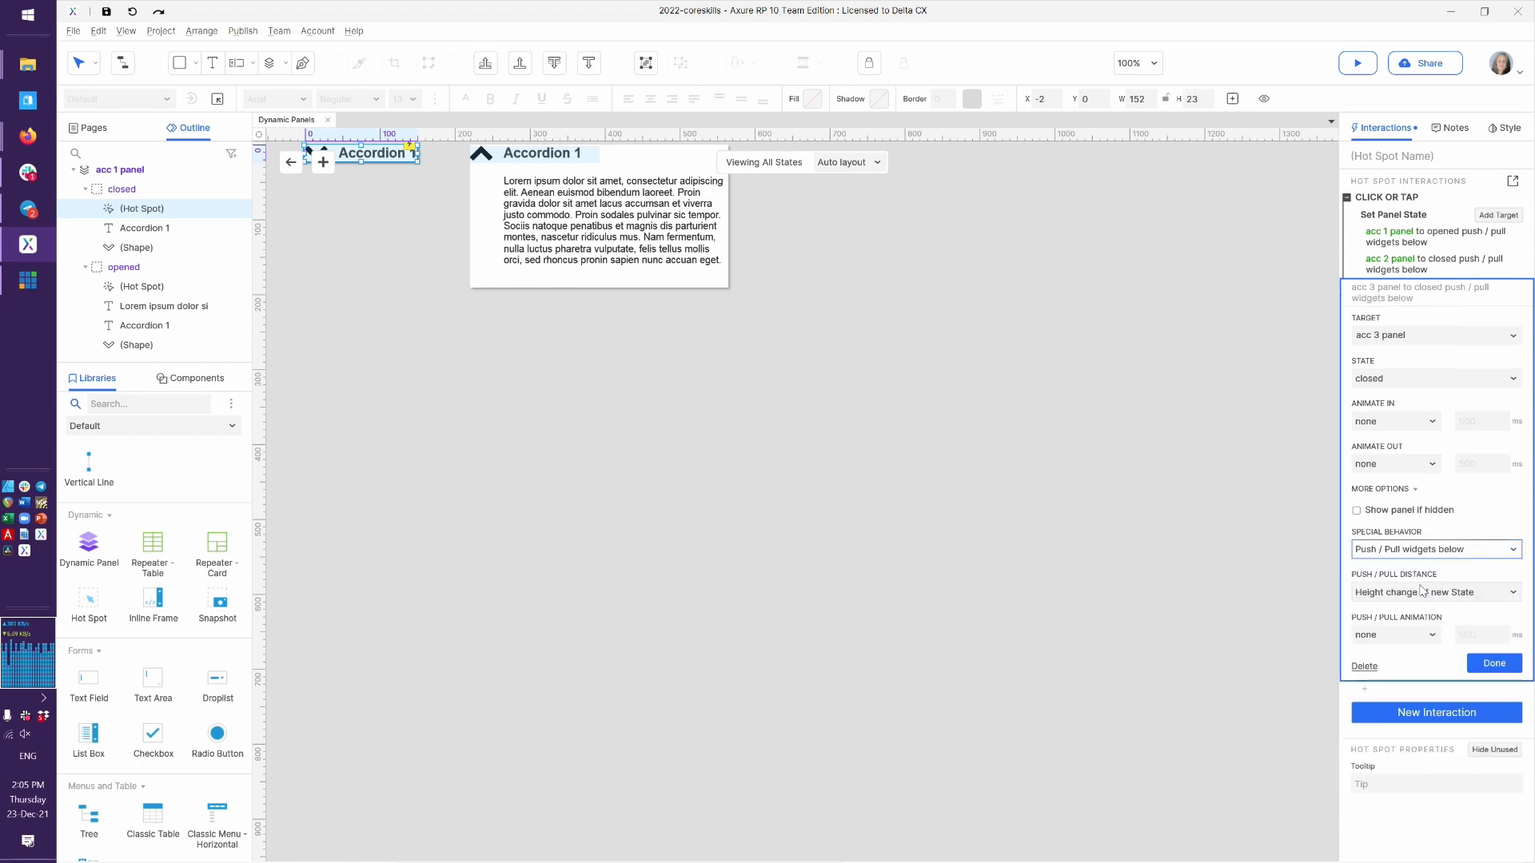
click(1492, 664)
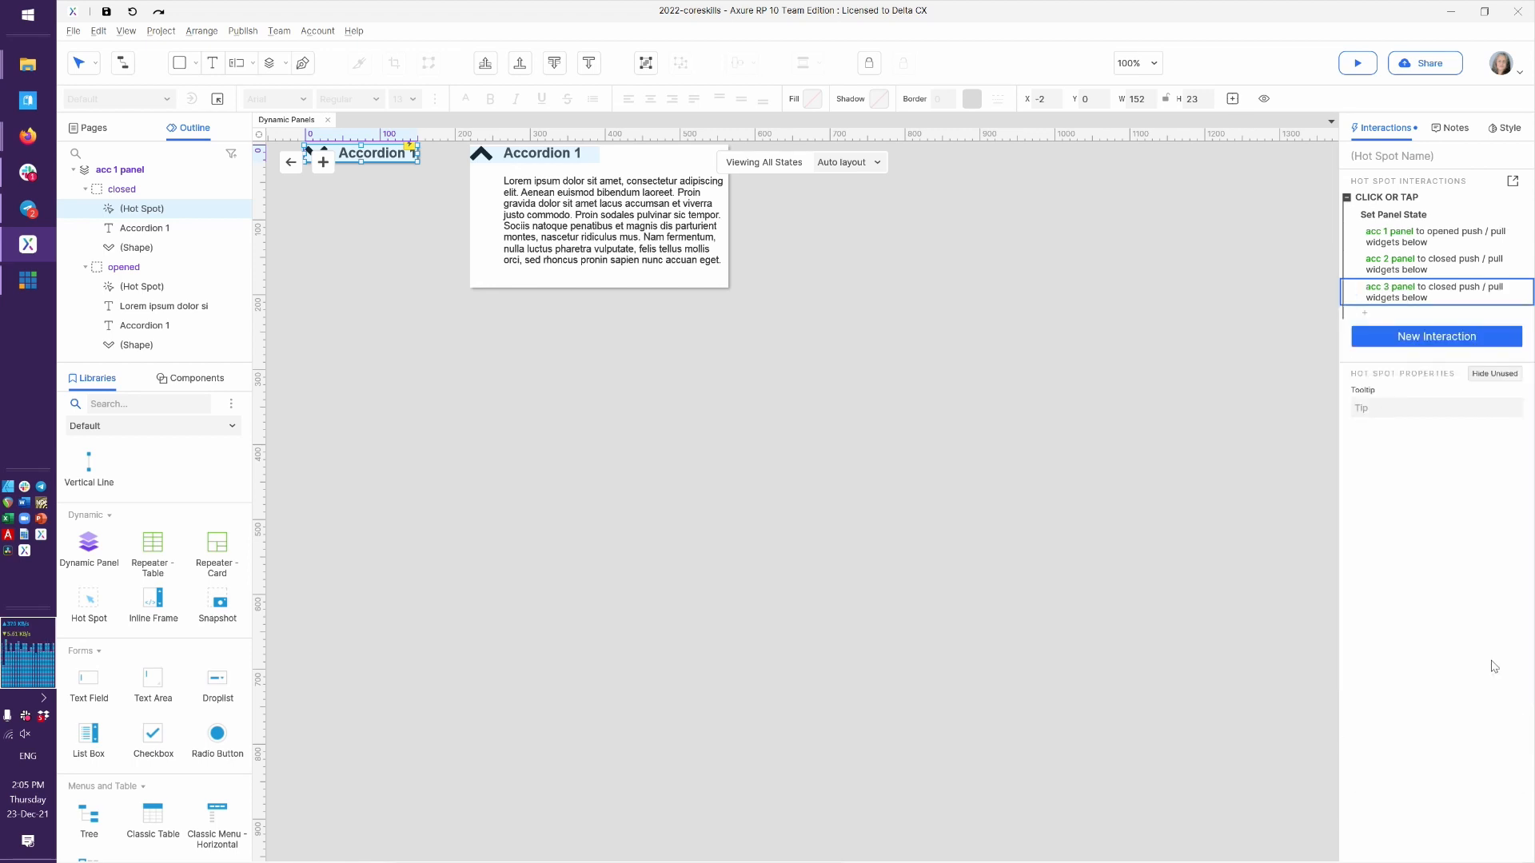
Reload the page in the Firefox preview and open Accordion 2, Accordion 1 and Accordion 2 again to test the closing behavior
click(977, 447)
key(F5)
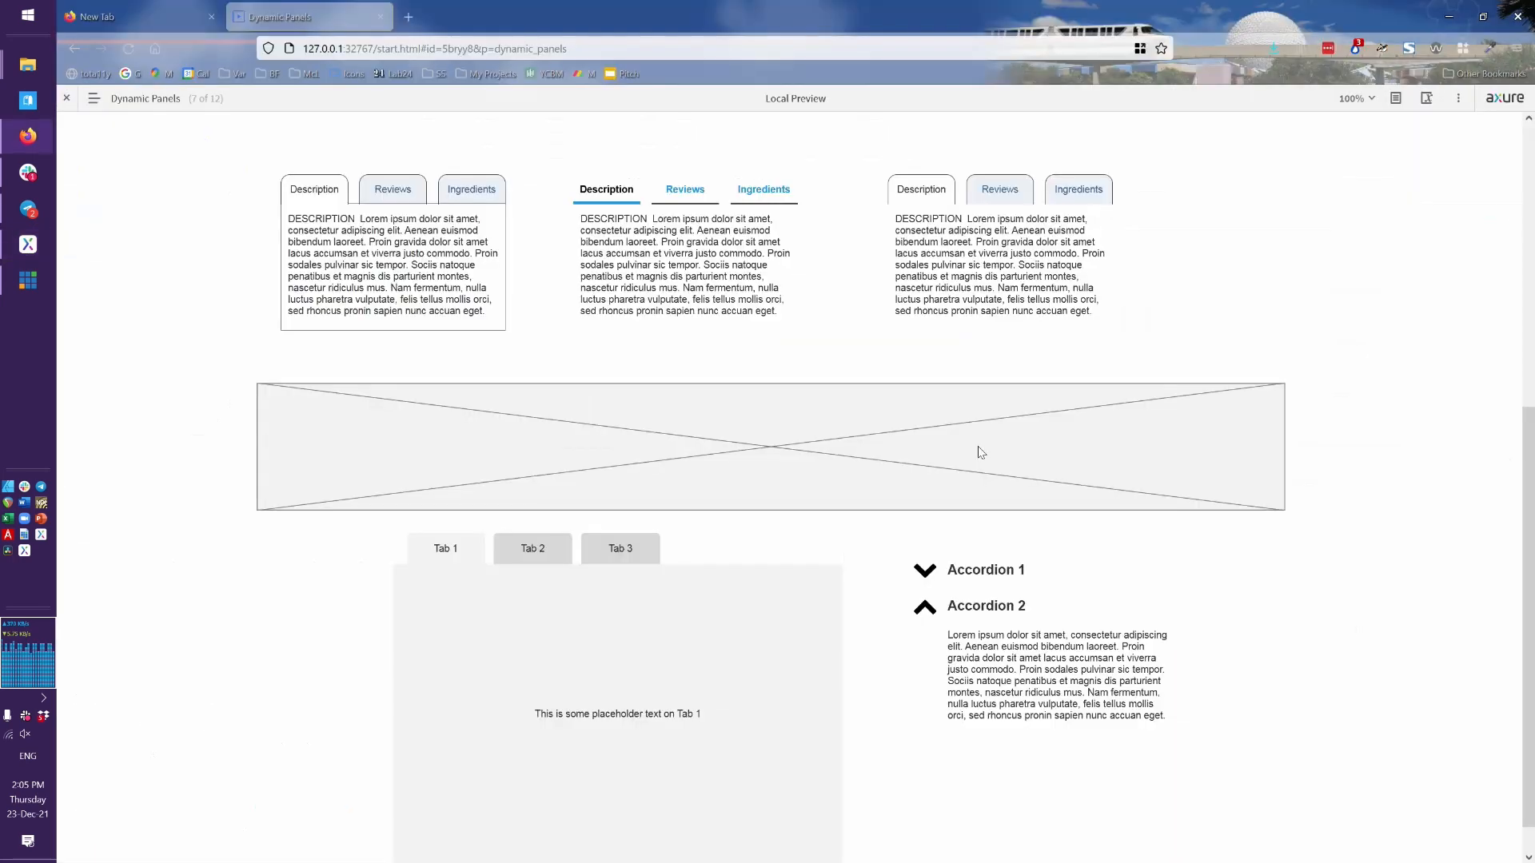
scroll(1015, 456, down, 6)
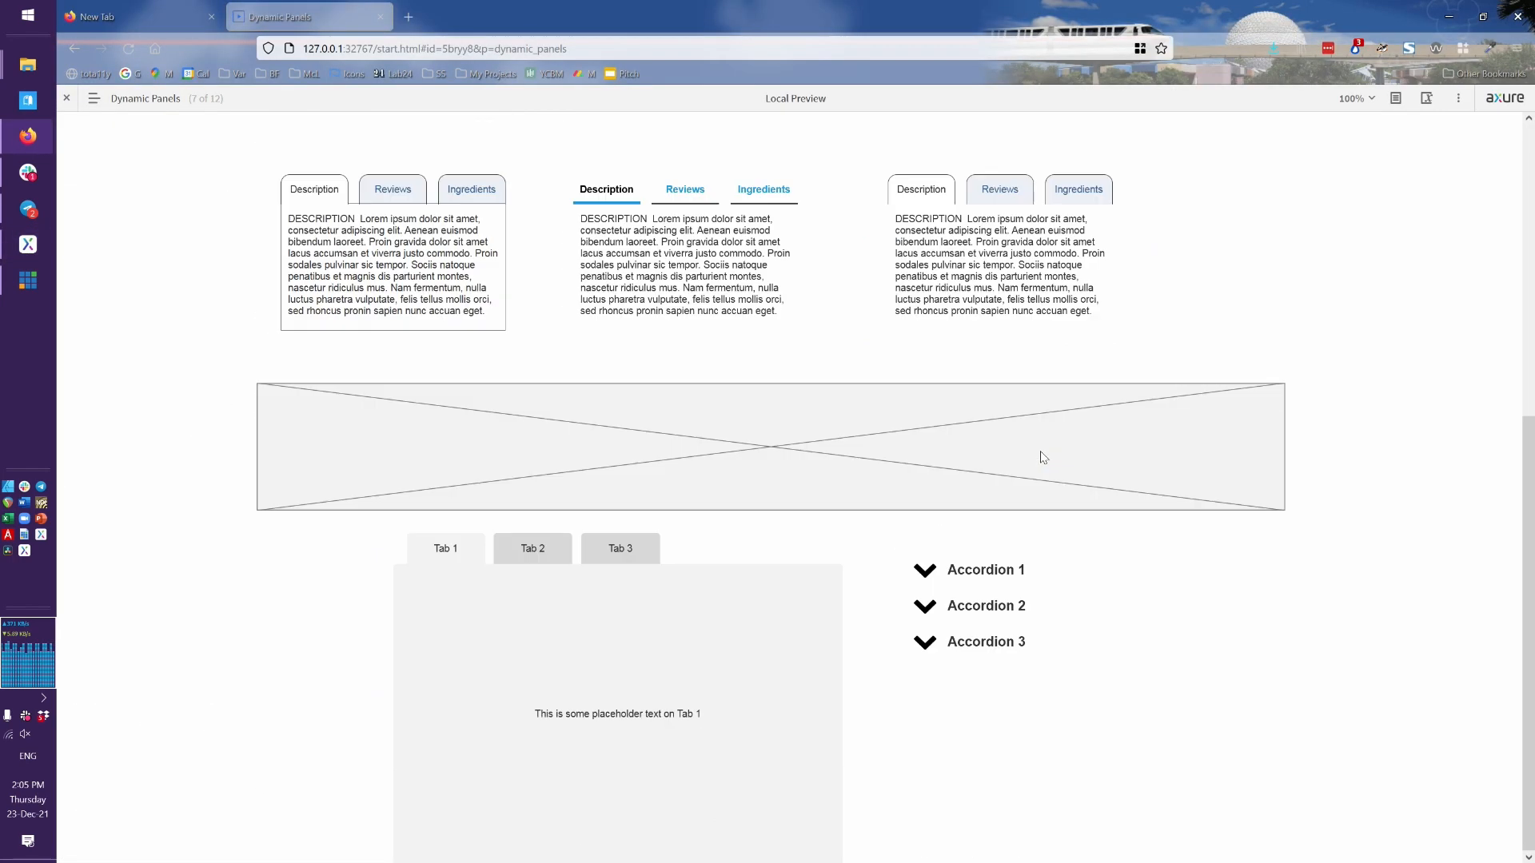
click(994, 611)
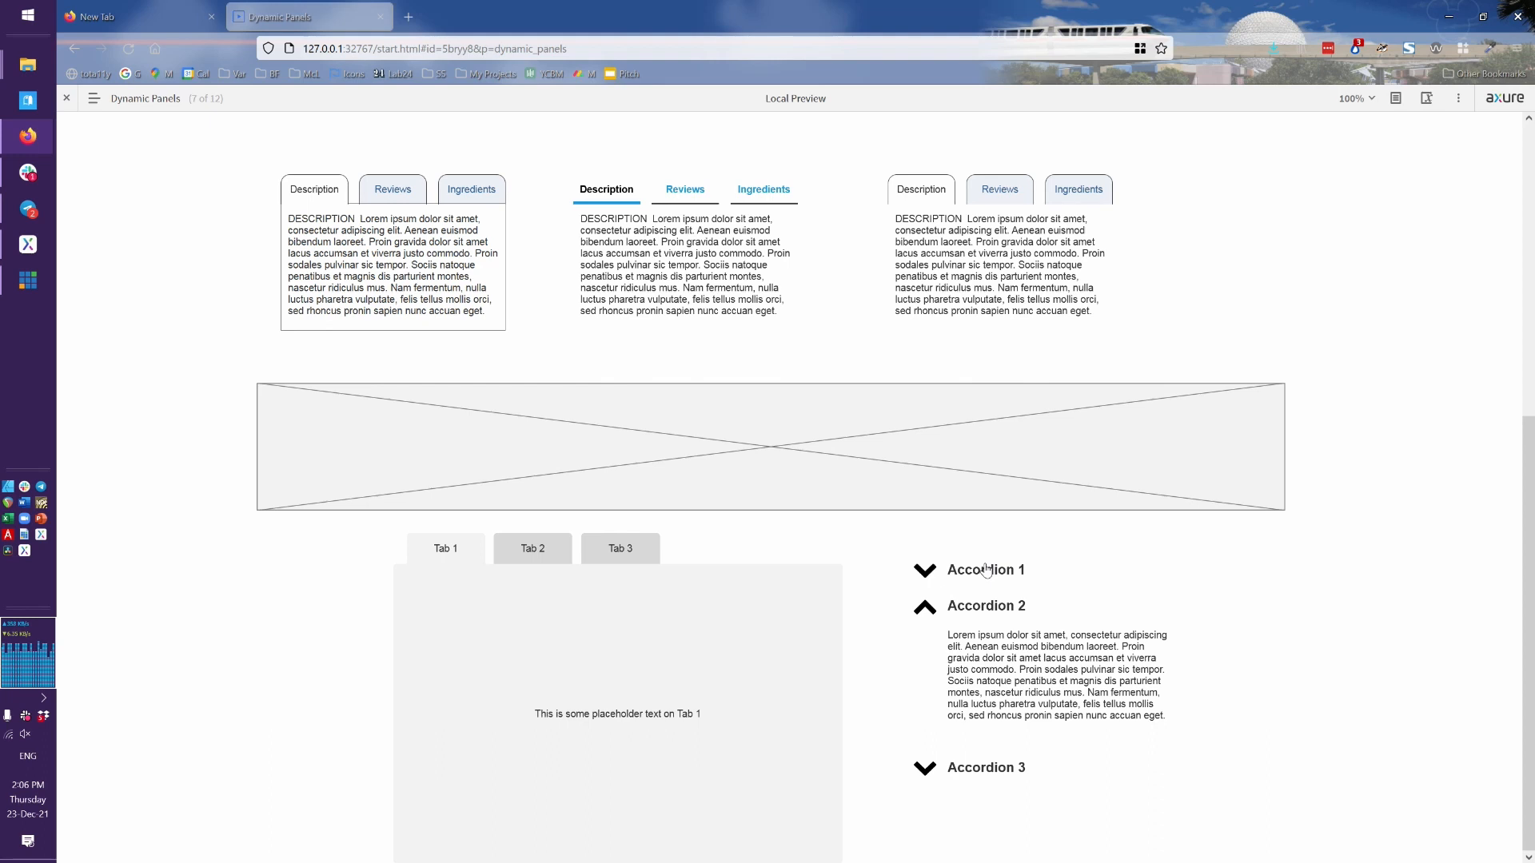
click(987, 570)
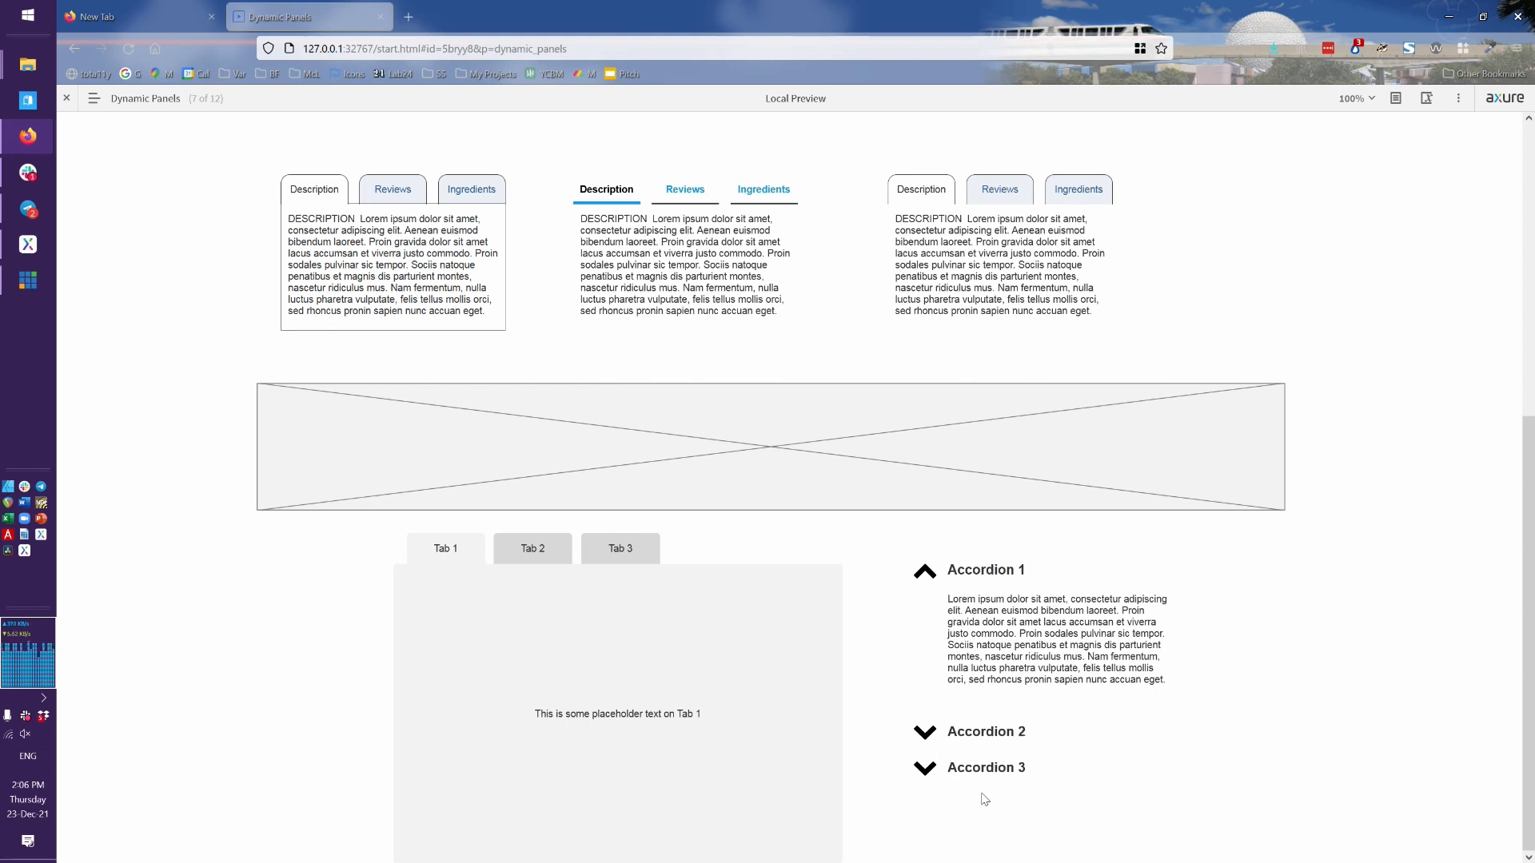
click(977, 735)
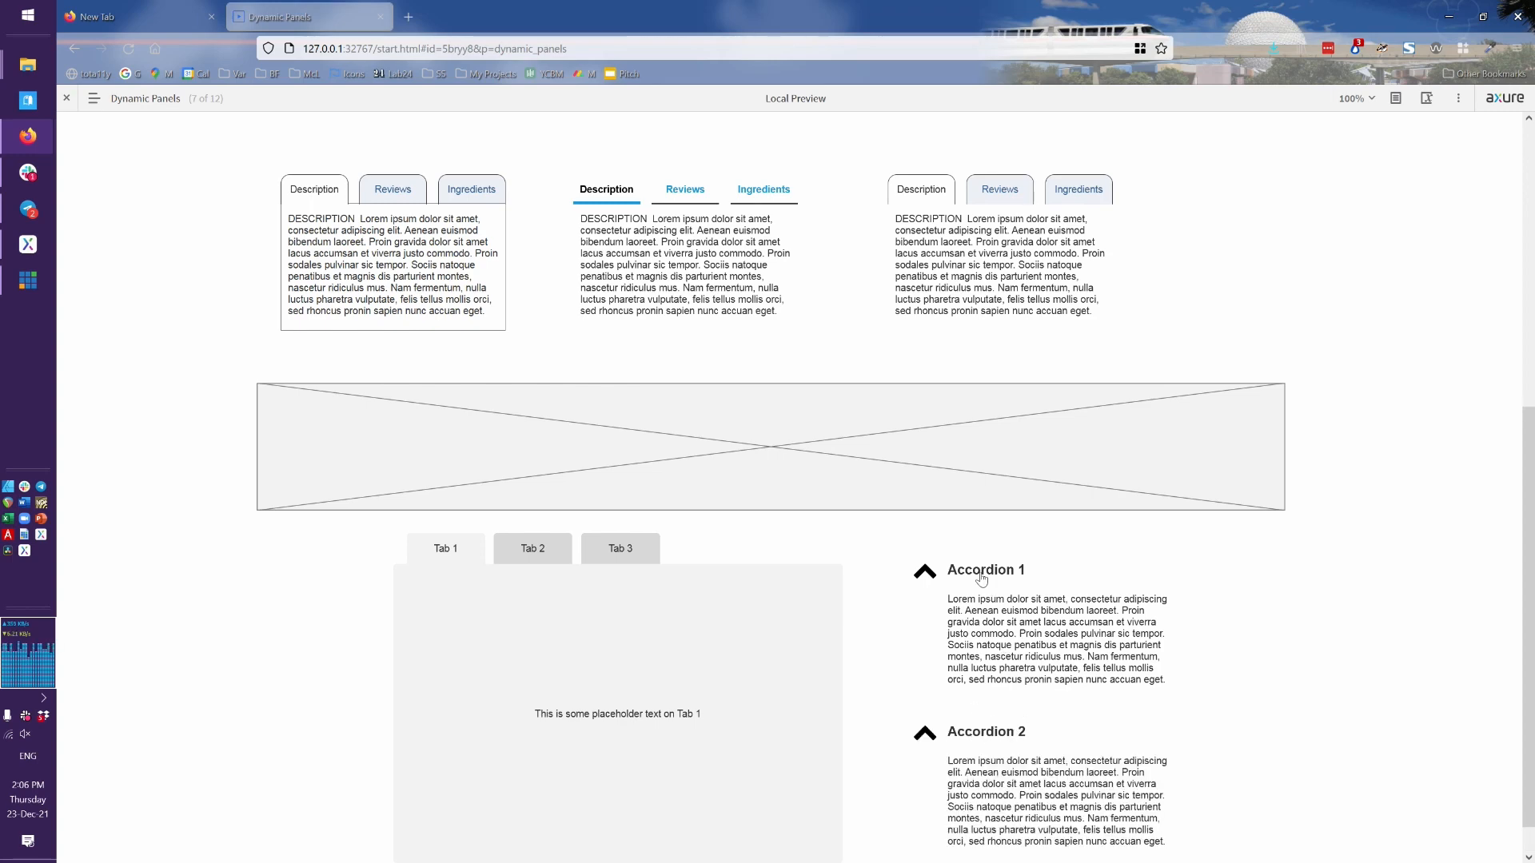
Switch back to Axure RP, review the hot spot's Set Panel State action in the Interaction Editor, and cancel the editor
key(alt+Tab)
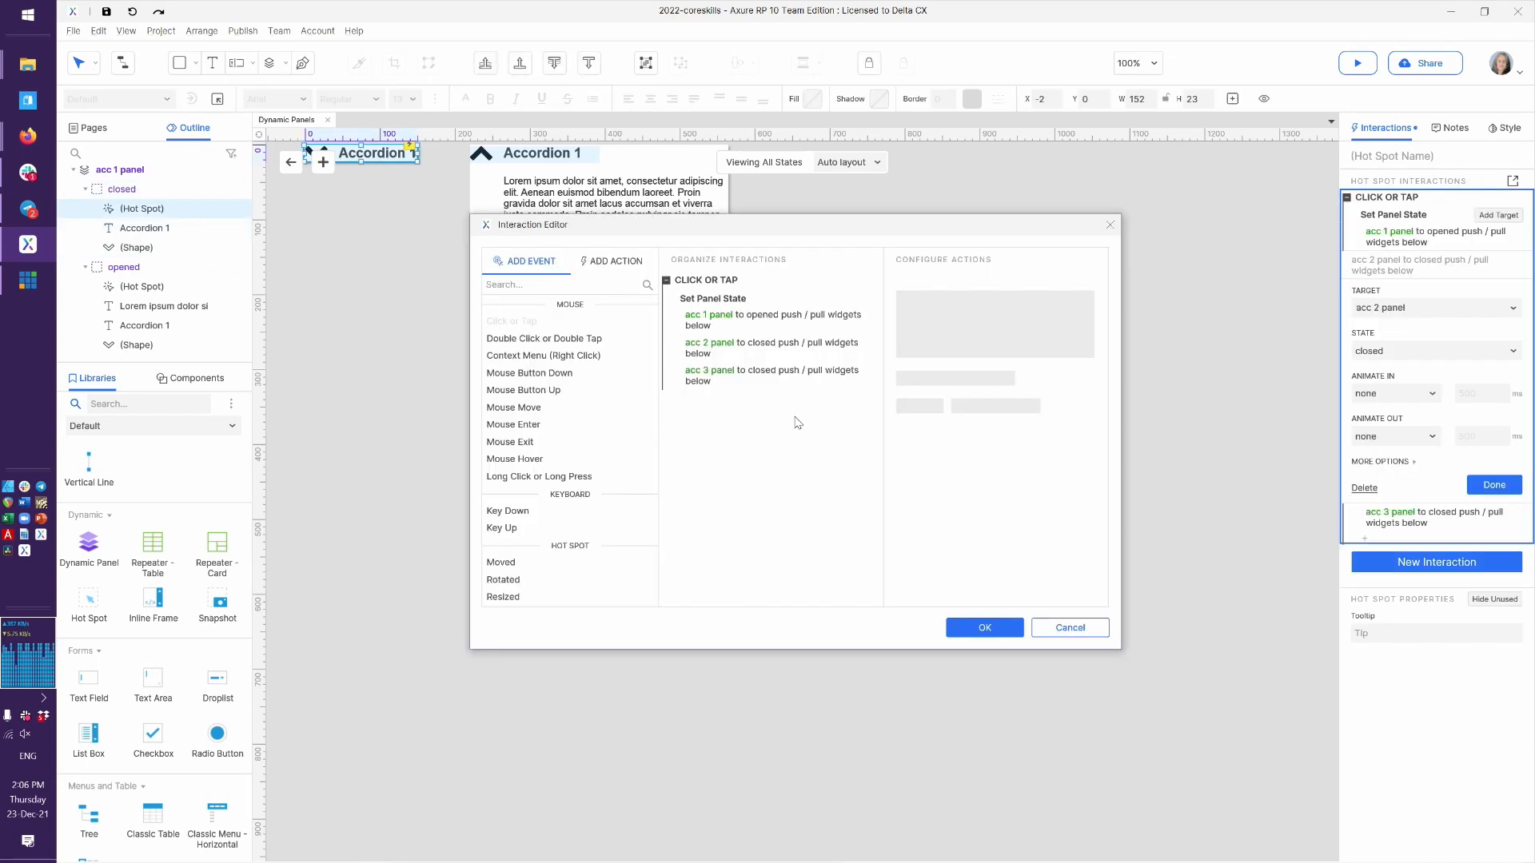
click(752, 300)
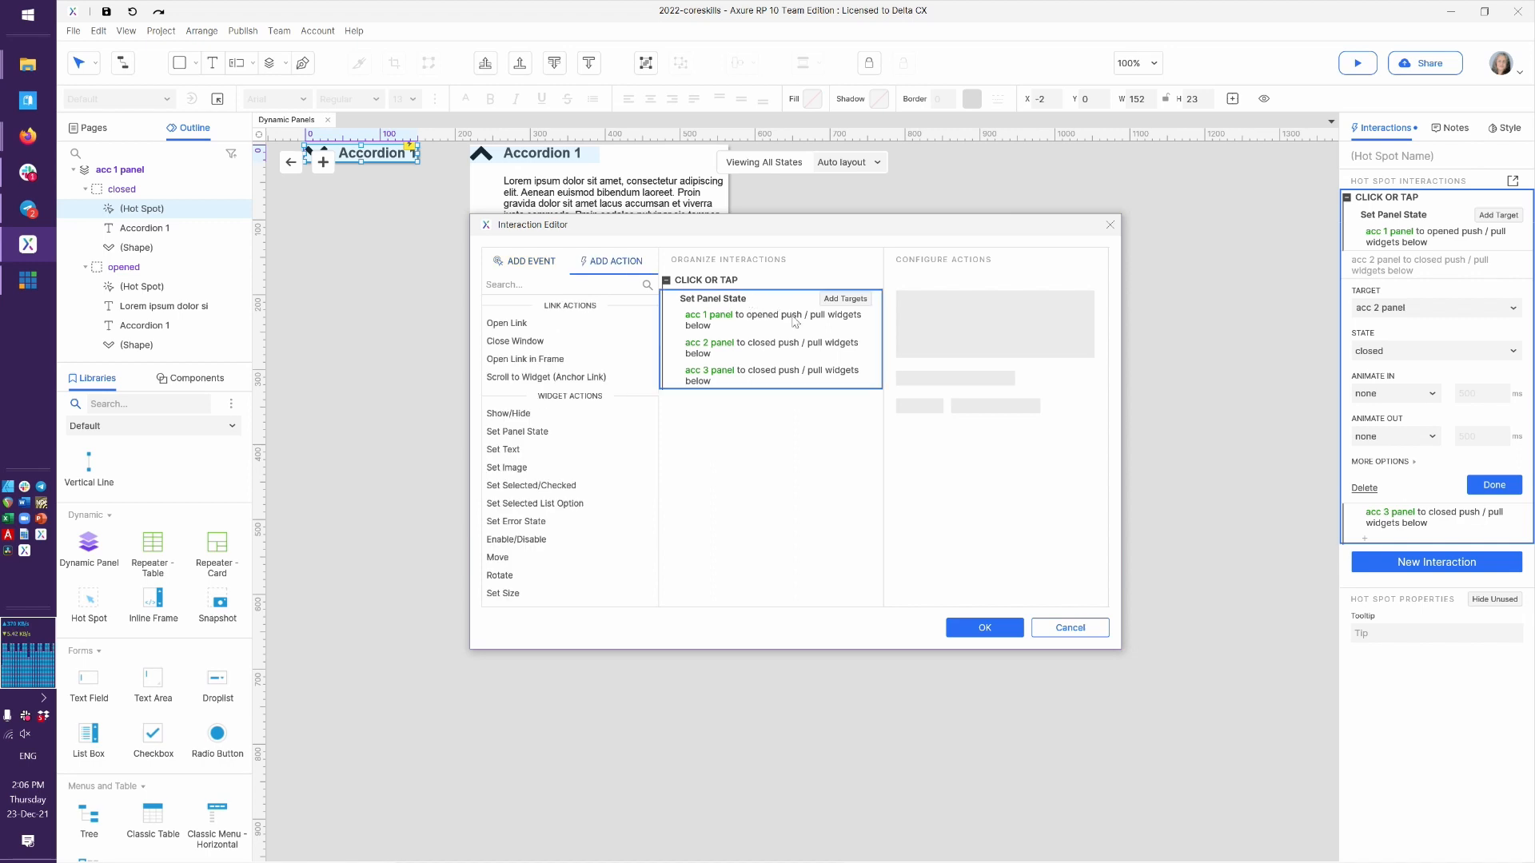
click(1068, 627)
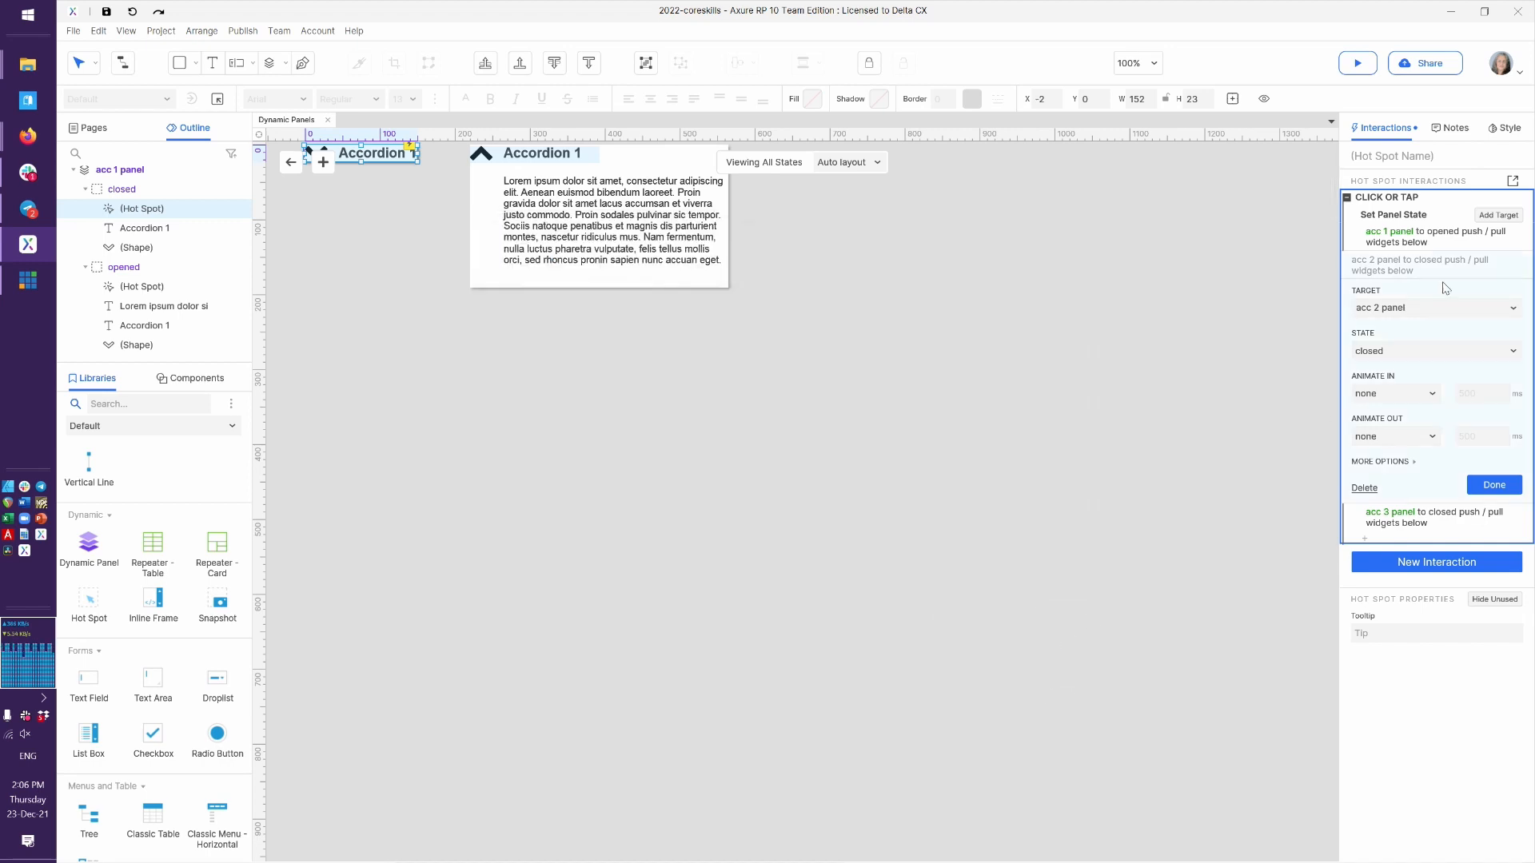
click(1226, 221)
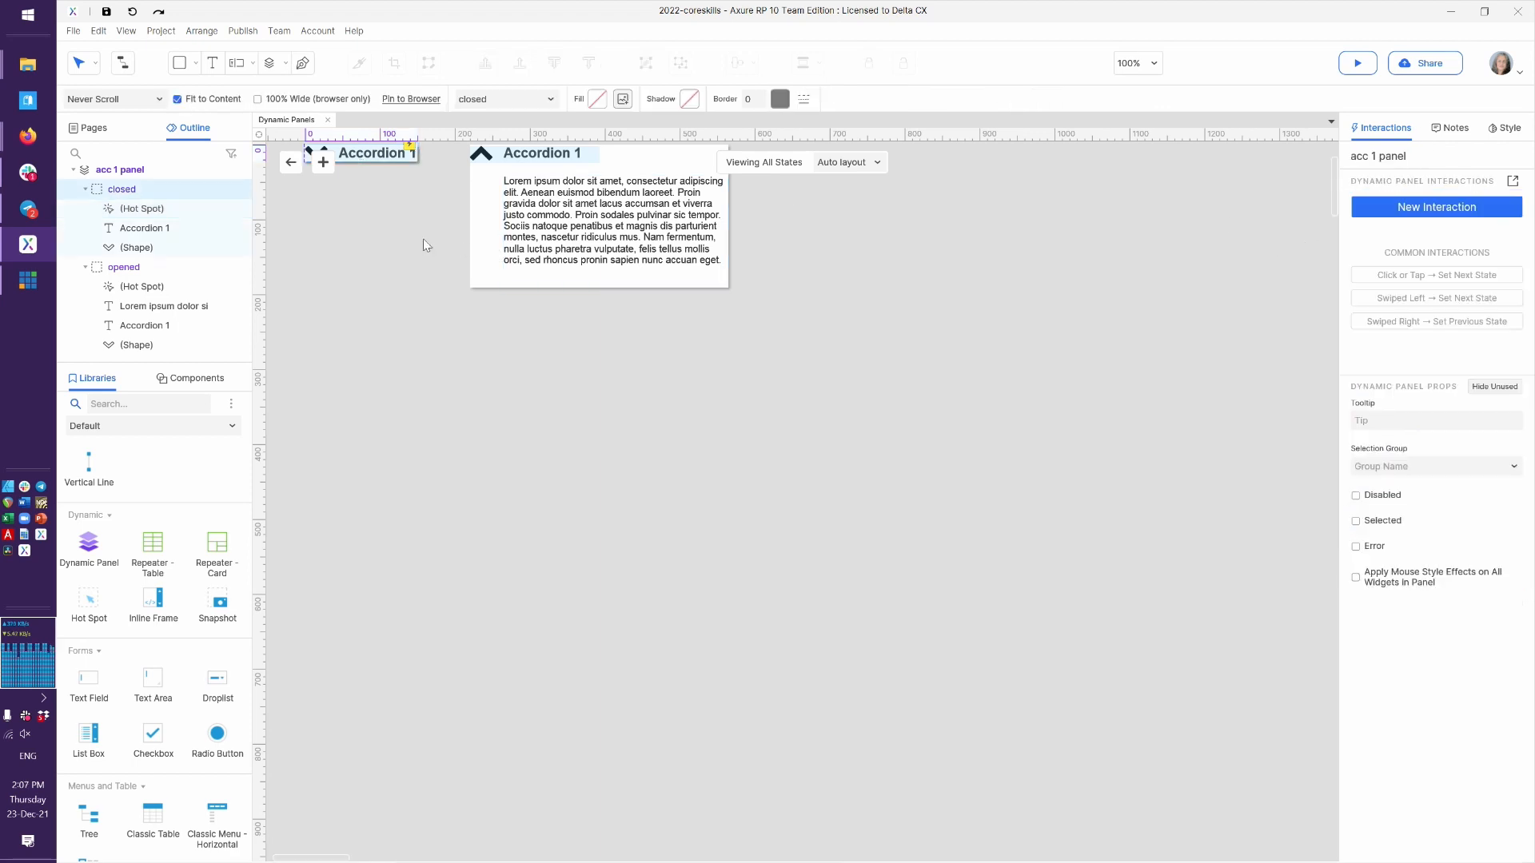
Copy the Click or Tap interaction from the hot spot in acc 1 panel's closed state and leave the panel
click(380, 157)
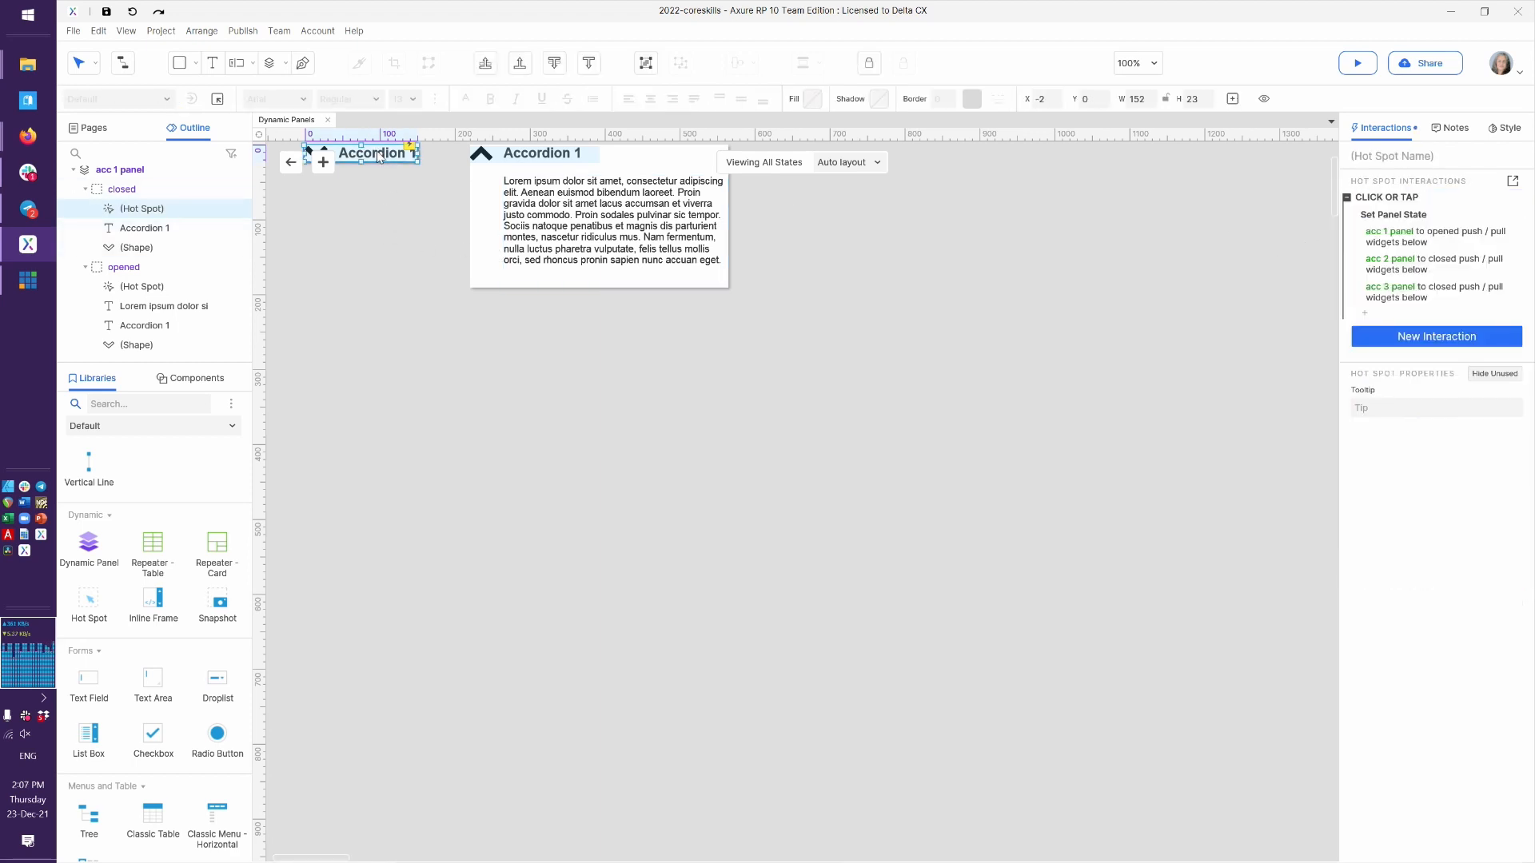
click(1433, 204)
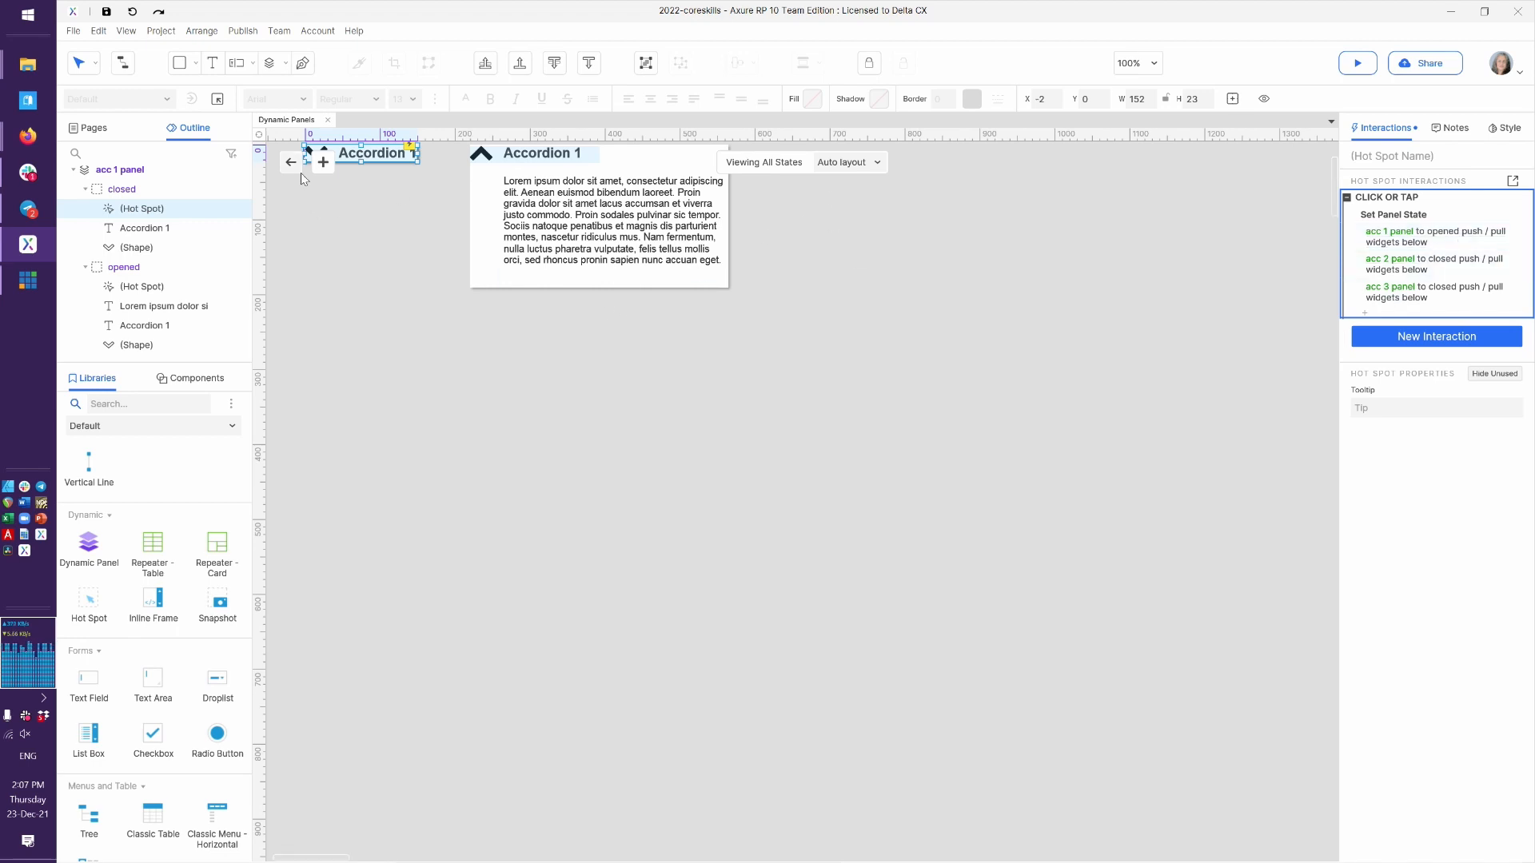
click(300, 165)
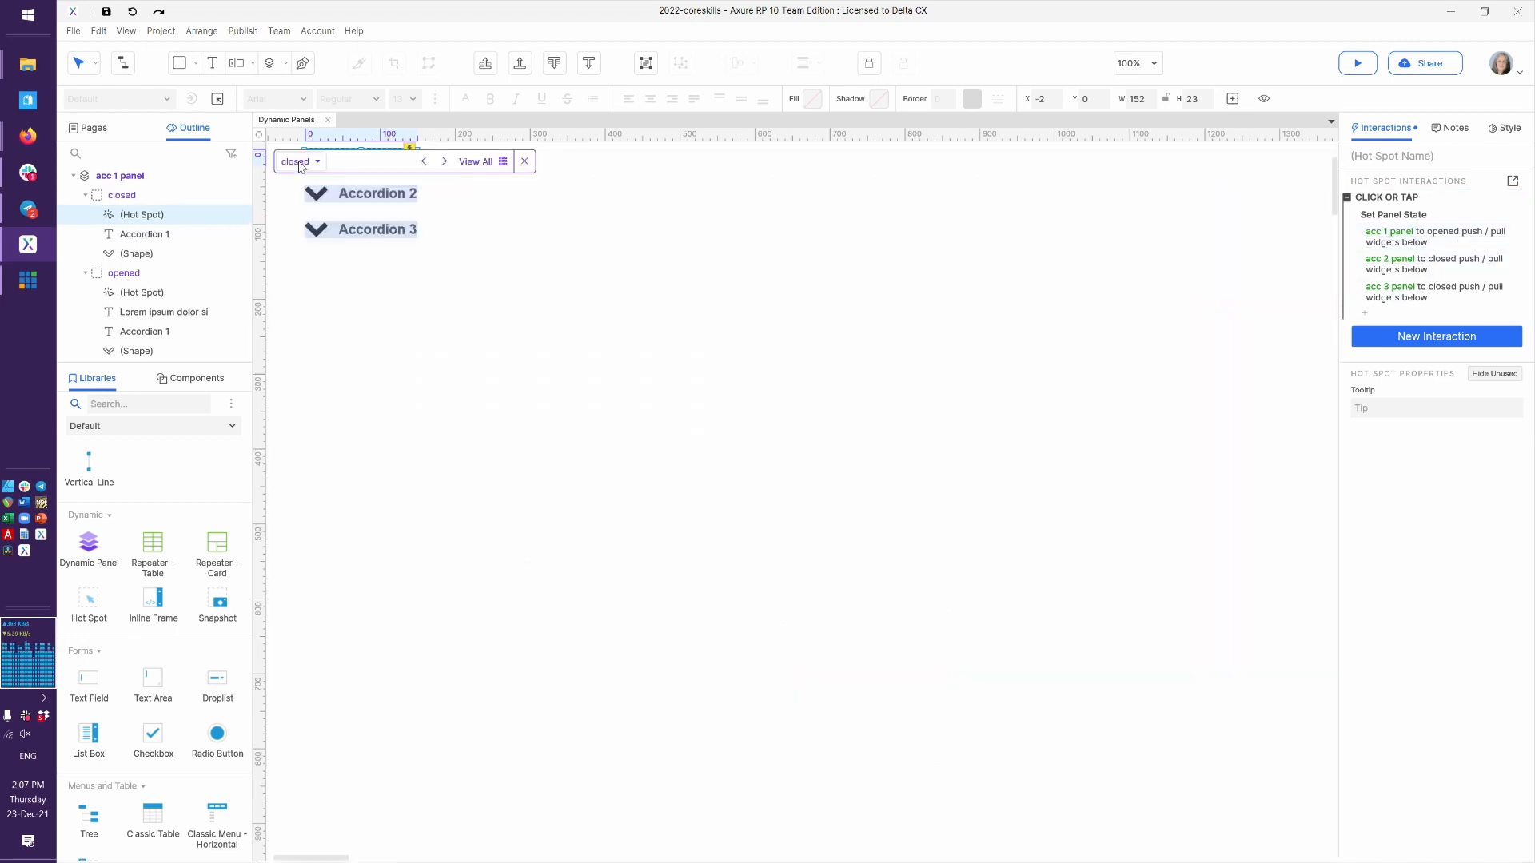
click(387, 321)
Replace the Click or Tap interaction on the hot spot in acc 2 panel's closed state with the copied one
double_click(369, 194)
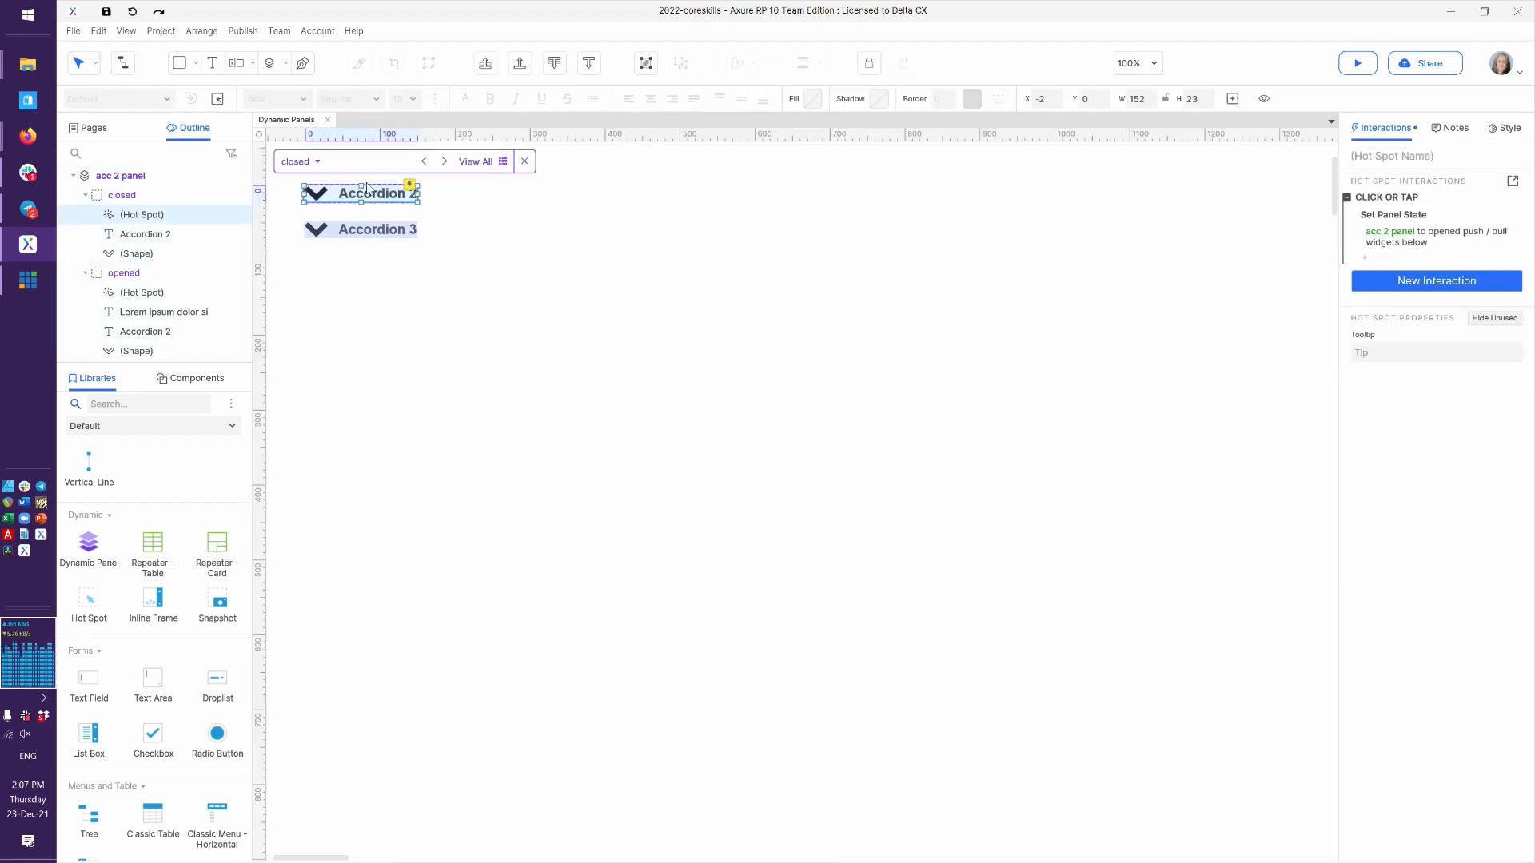
click(1441, 206)
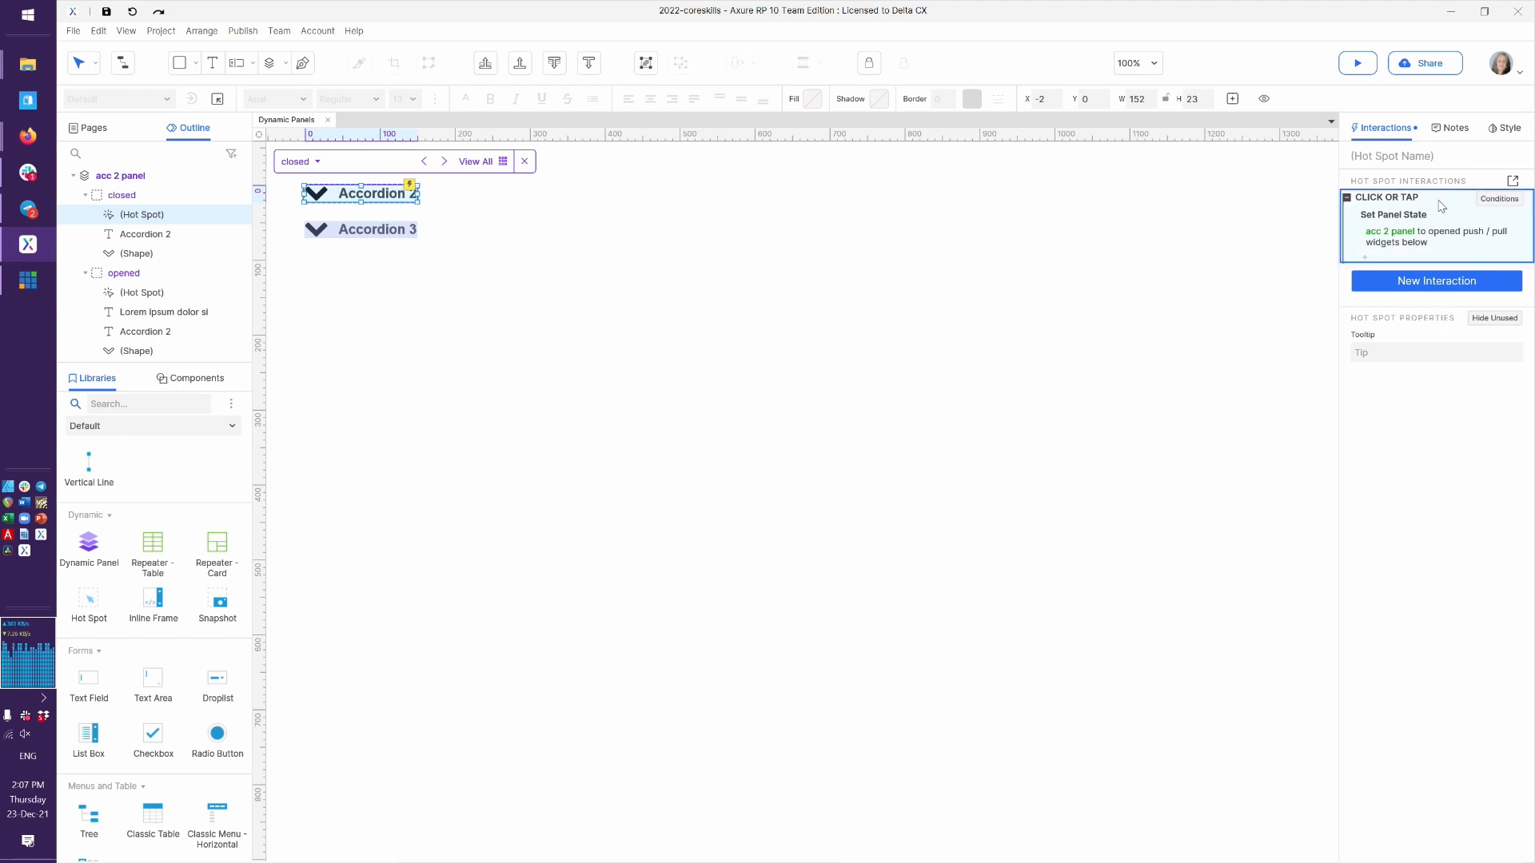
key(Delete)
key(ctrl+v)
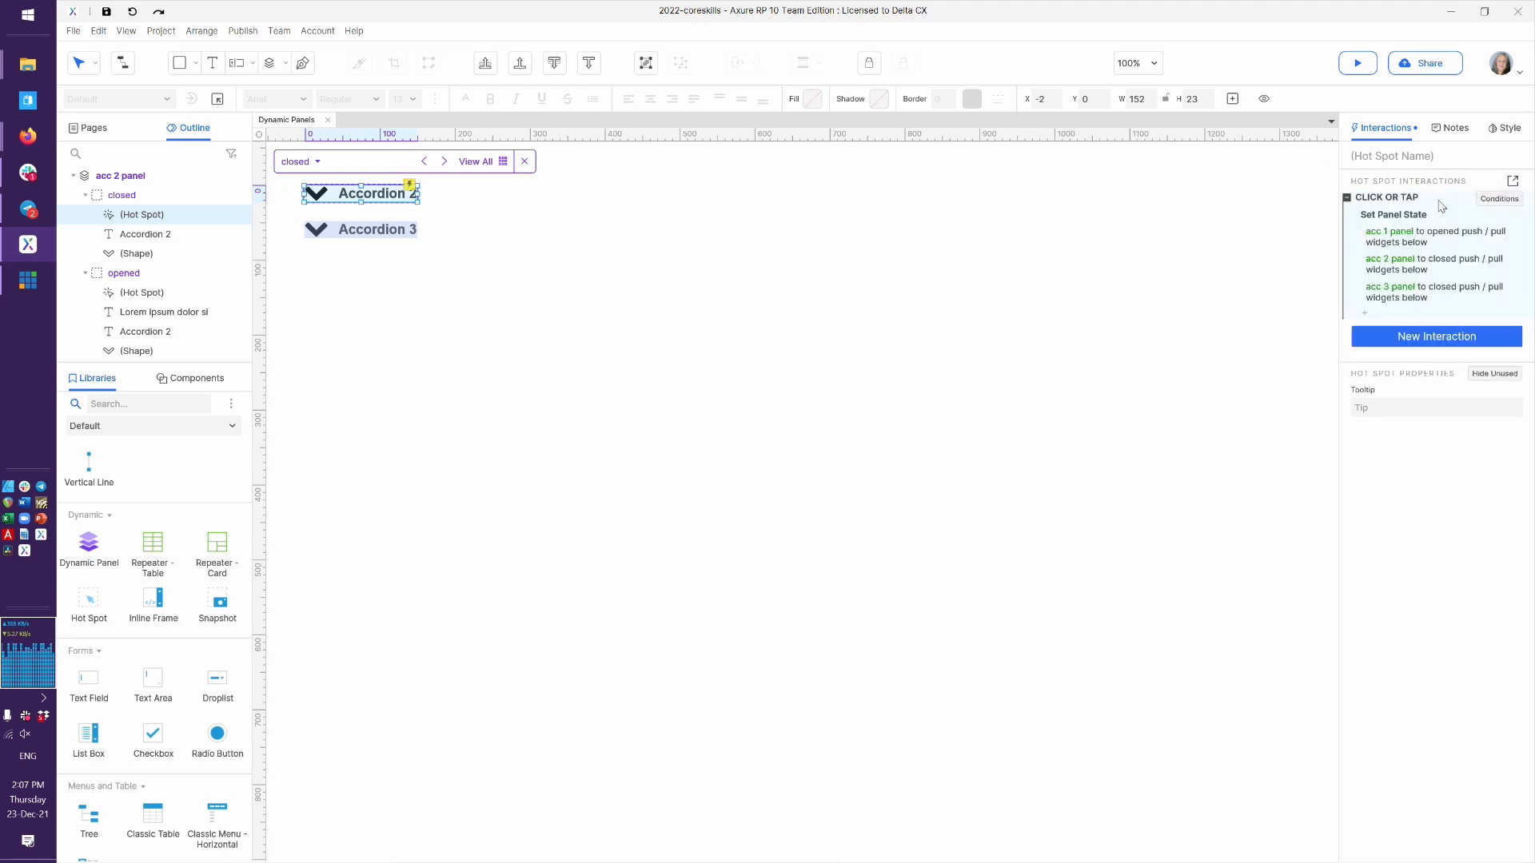
In the Interaction Editor for acc 2 panel's hot spot, set the acc 1 panel target's state to closed
click(1439, 201)
double_click(1439, 201)
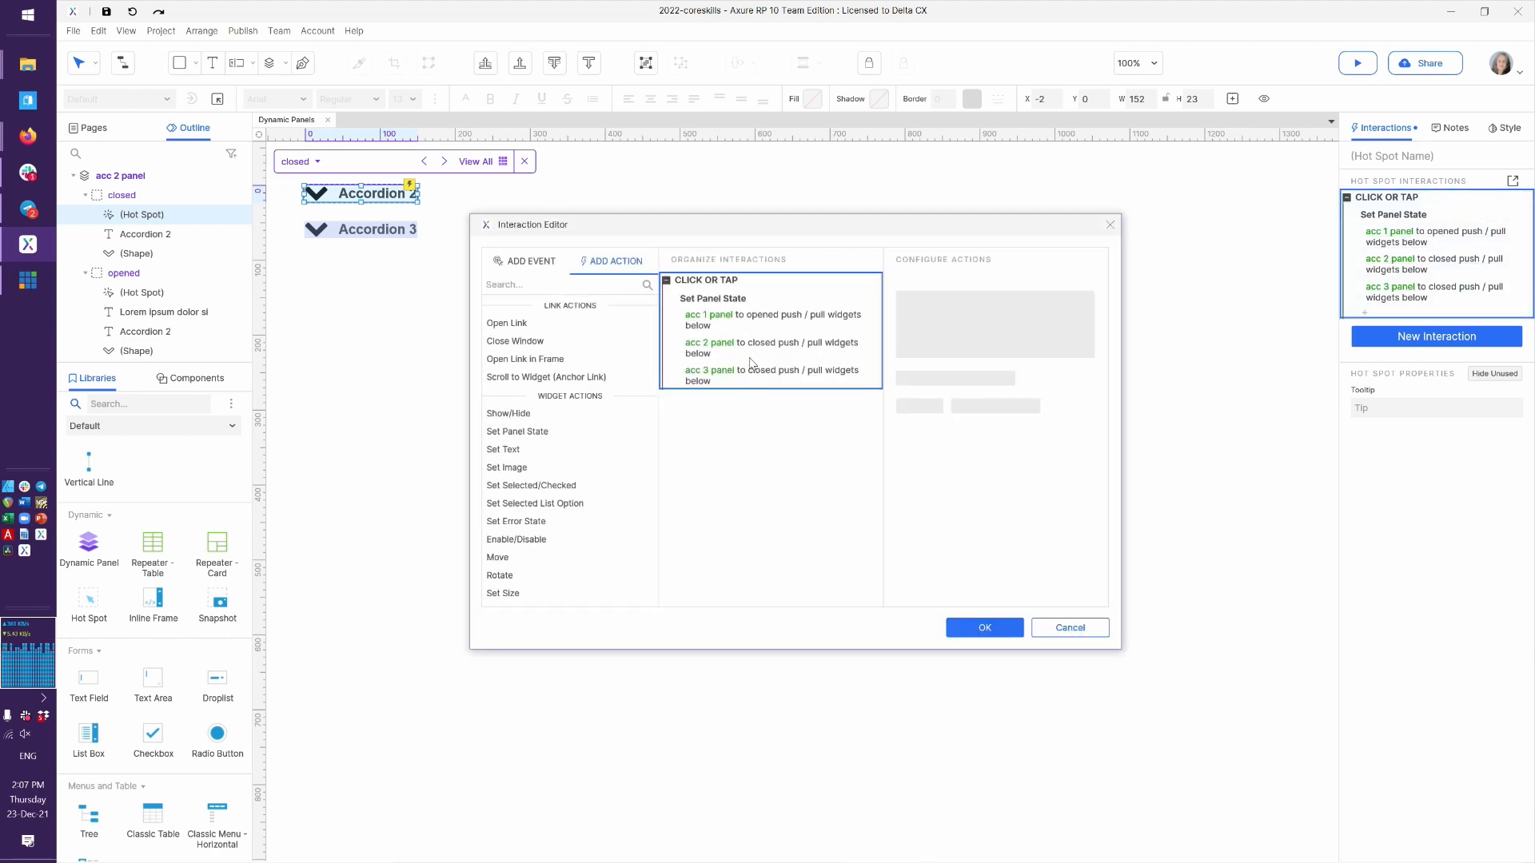
click(722, 323)
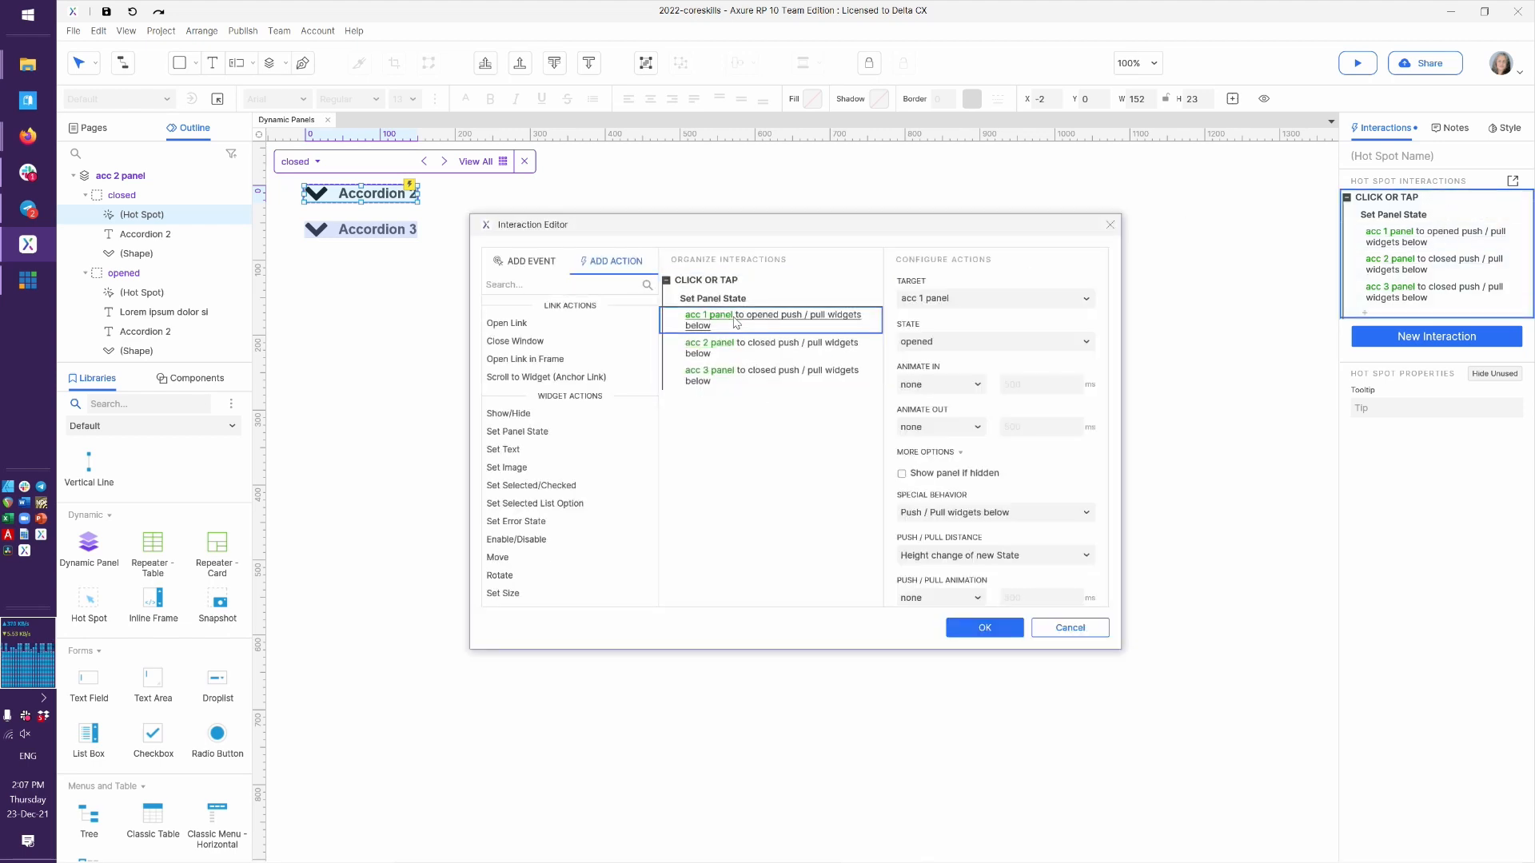
click(940, 345)
click(940, 359)
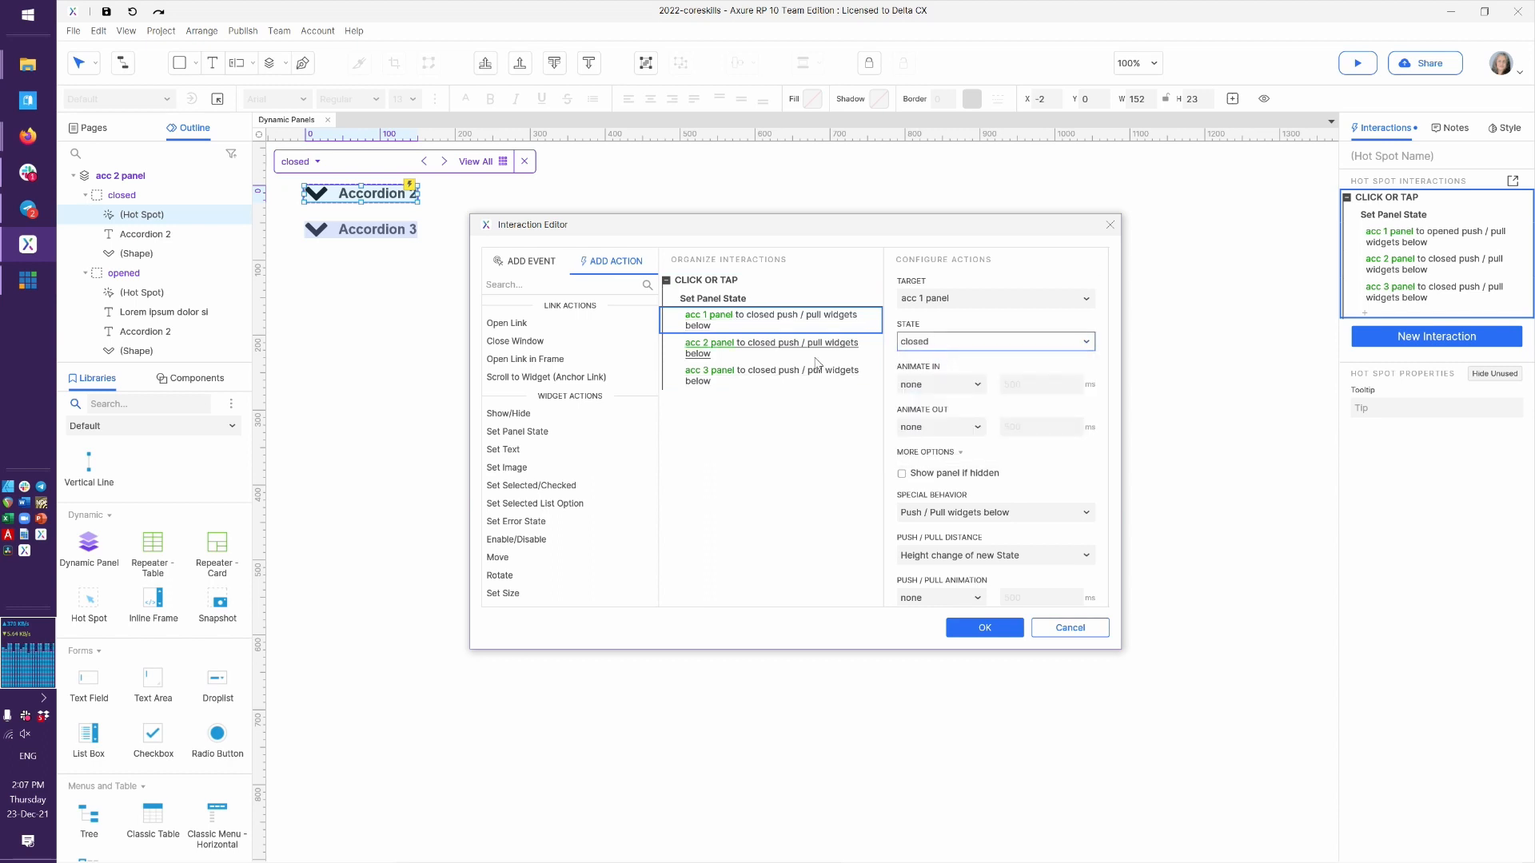
Set the acc 2 panel target's state to opened in its hot spot's interaction and accept the changes
click(761, 353)
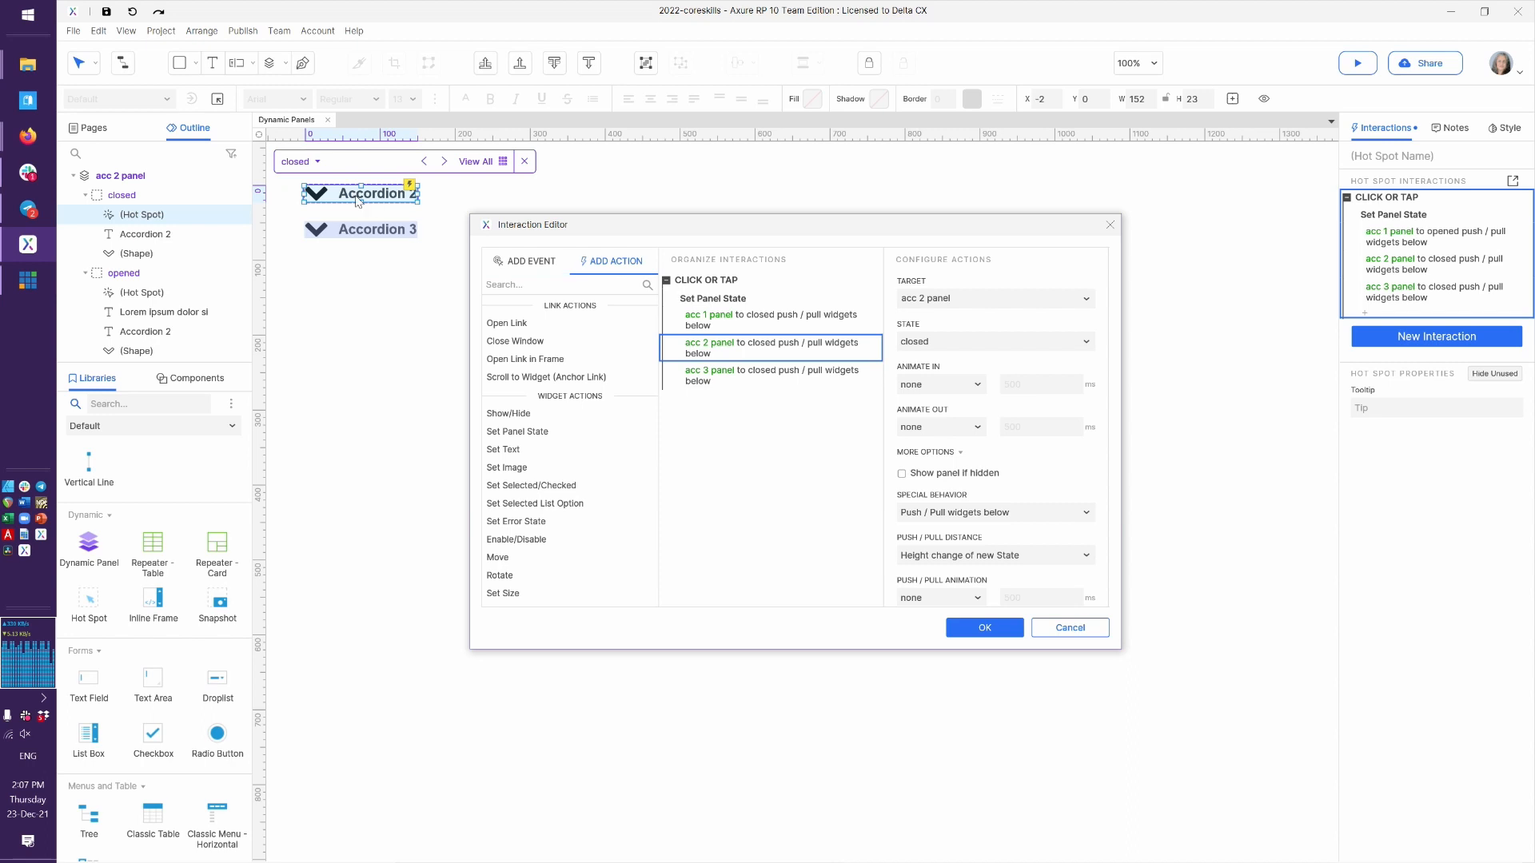
click(952, 344)
key(Down)
key(Return)
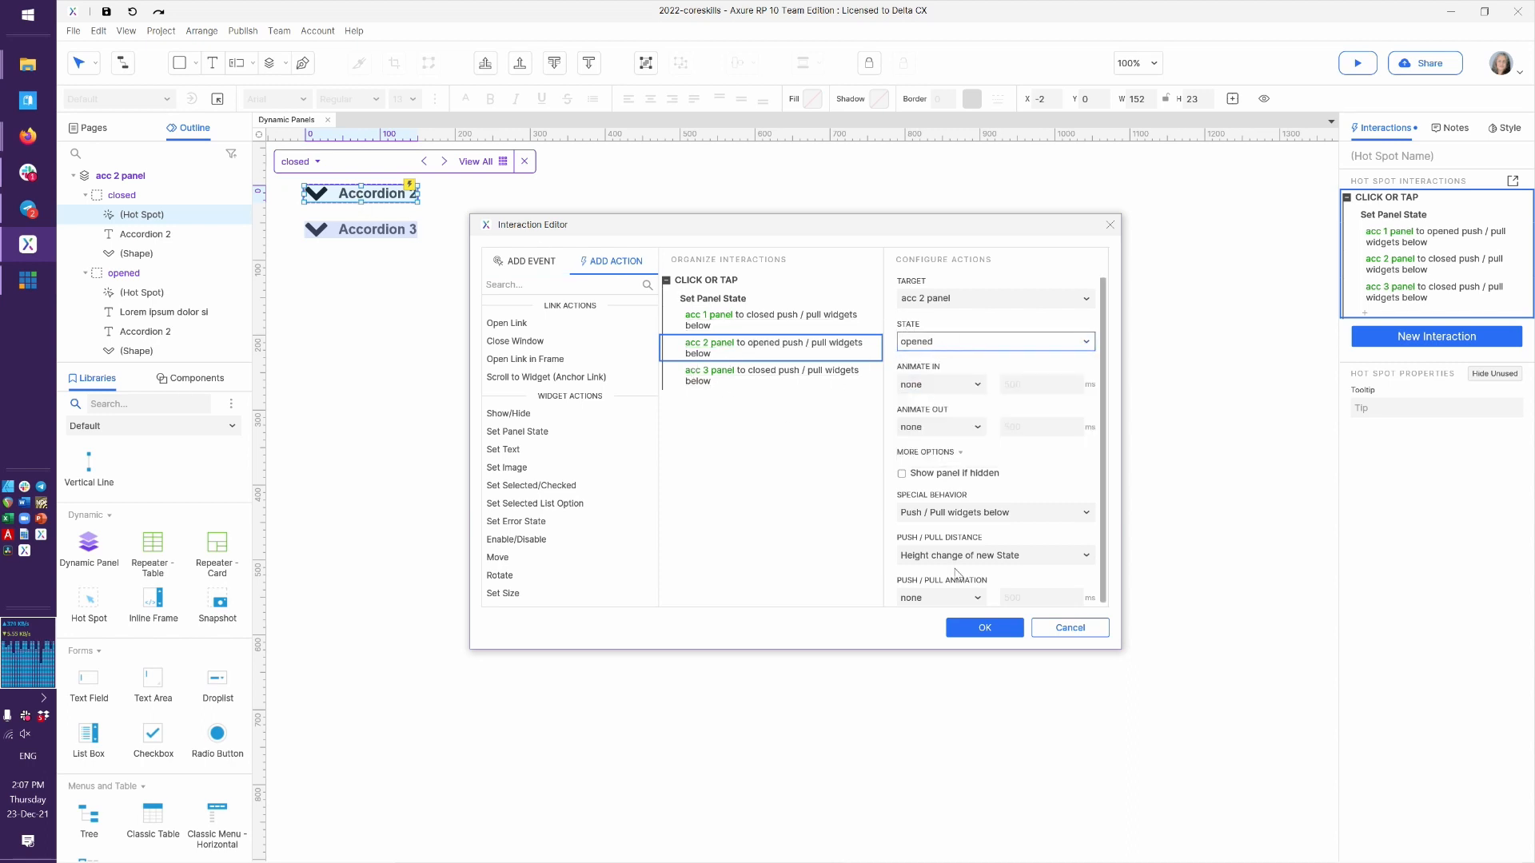
click(985, 627)
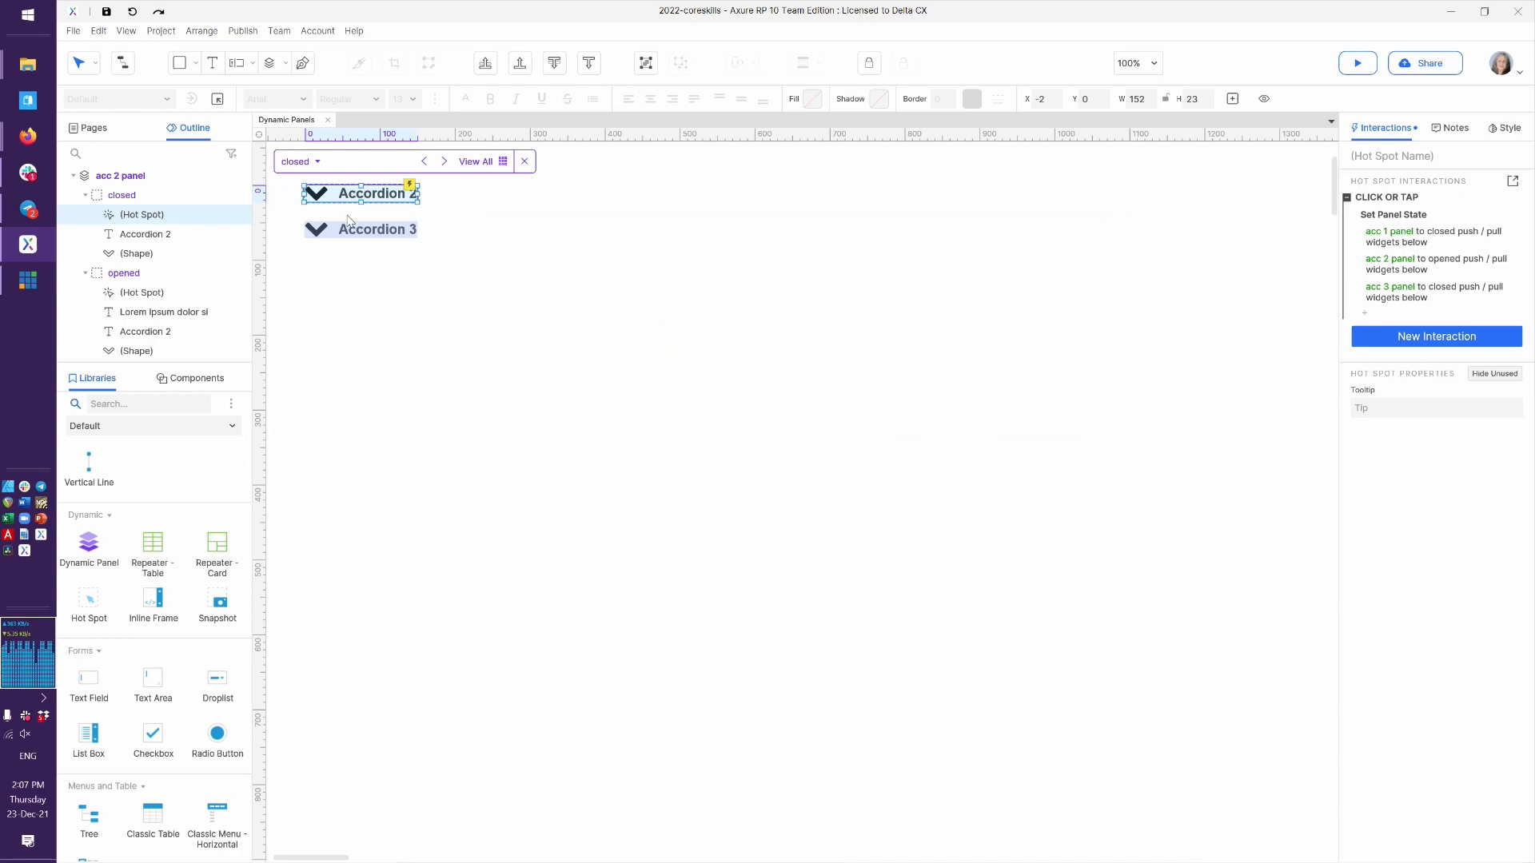
View all states of acc 2 panel and return to the Dynamic Panels page
click(488, 160)
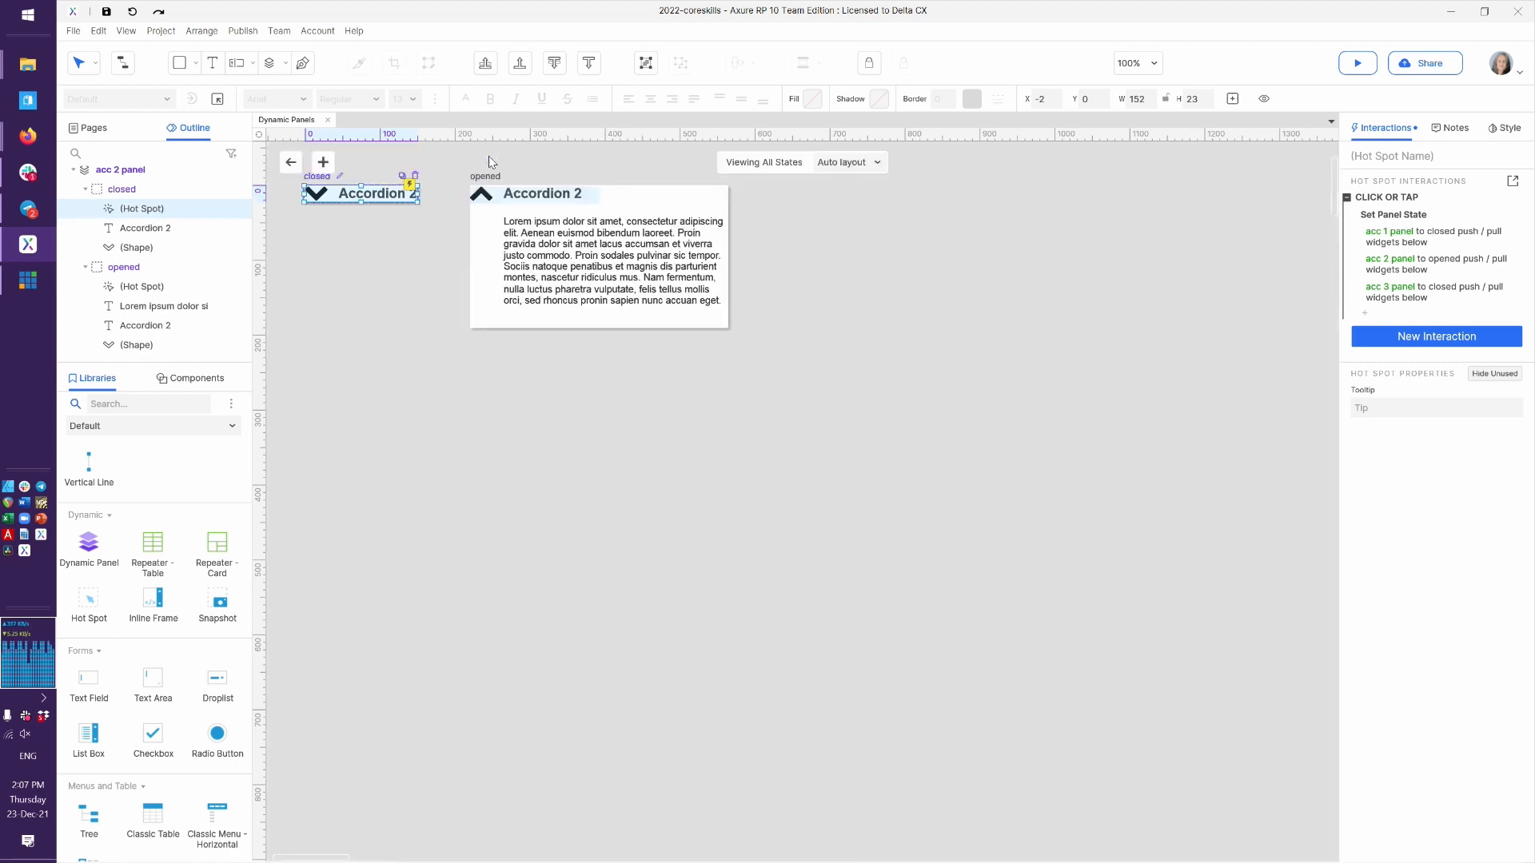
click(638, 417)
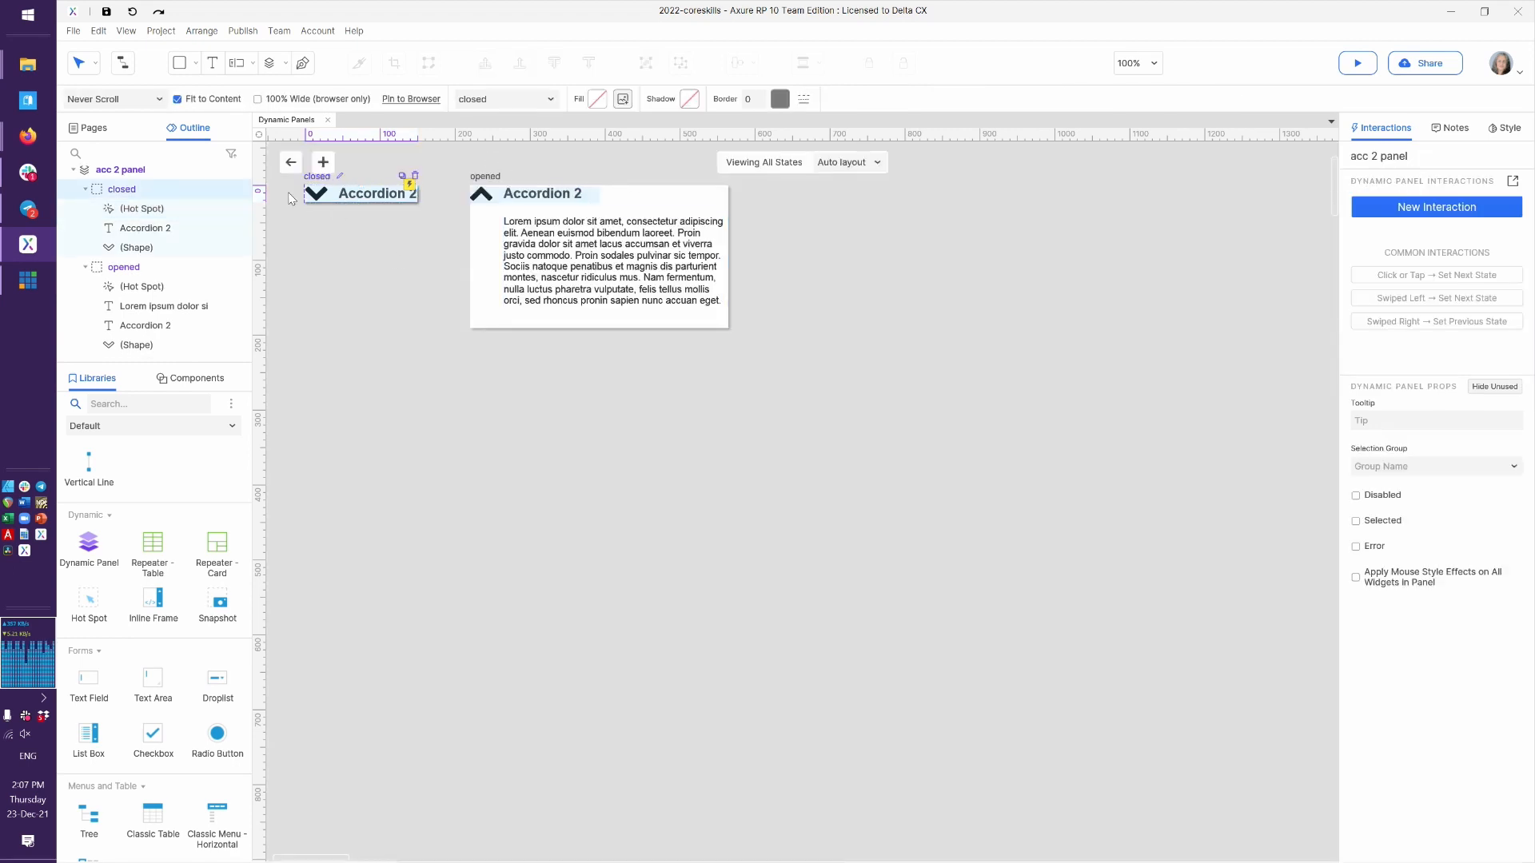
click(290, 163)
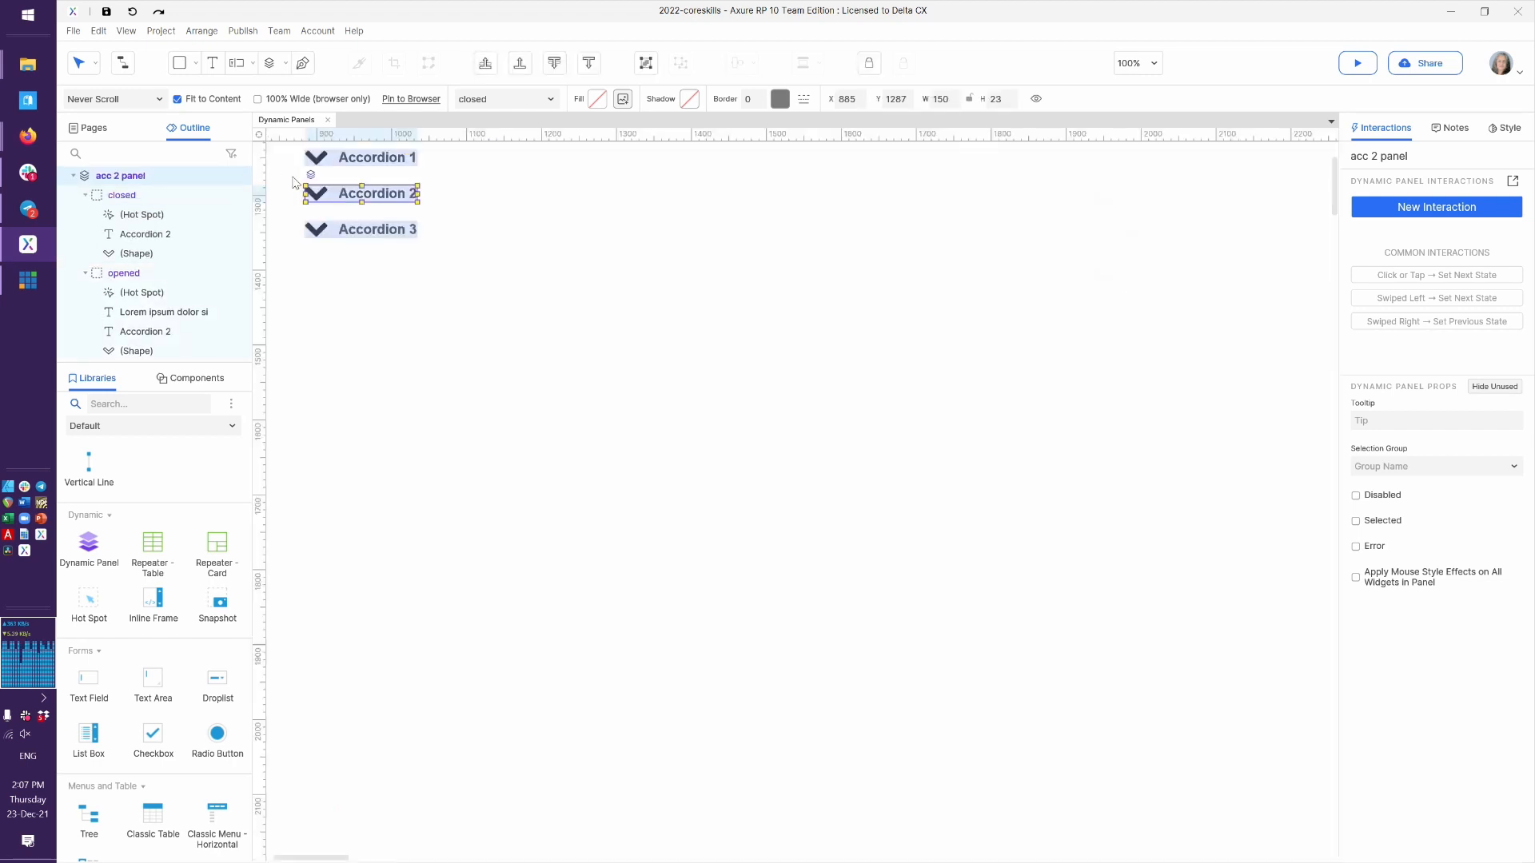
Replace the Click or Tap interaction on the hot spot in acc 3 panel's closed state with the copied one
double_click(352, 232)
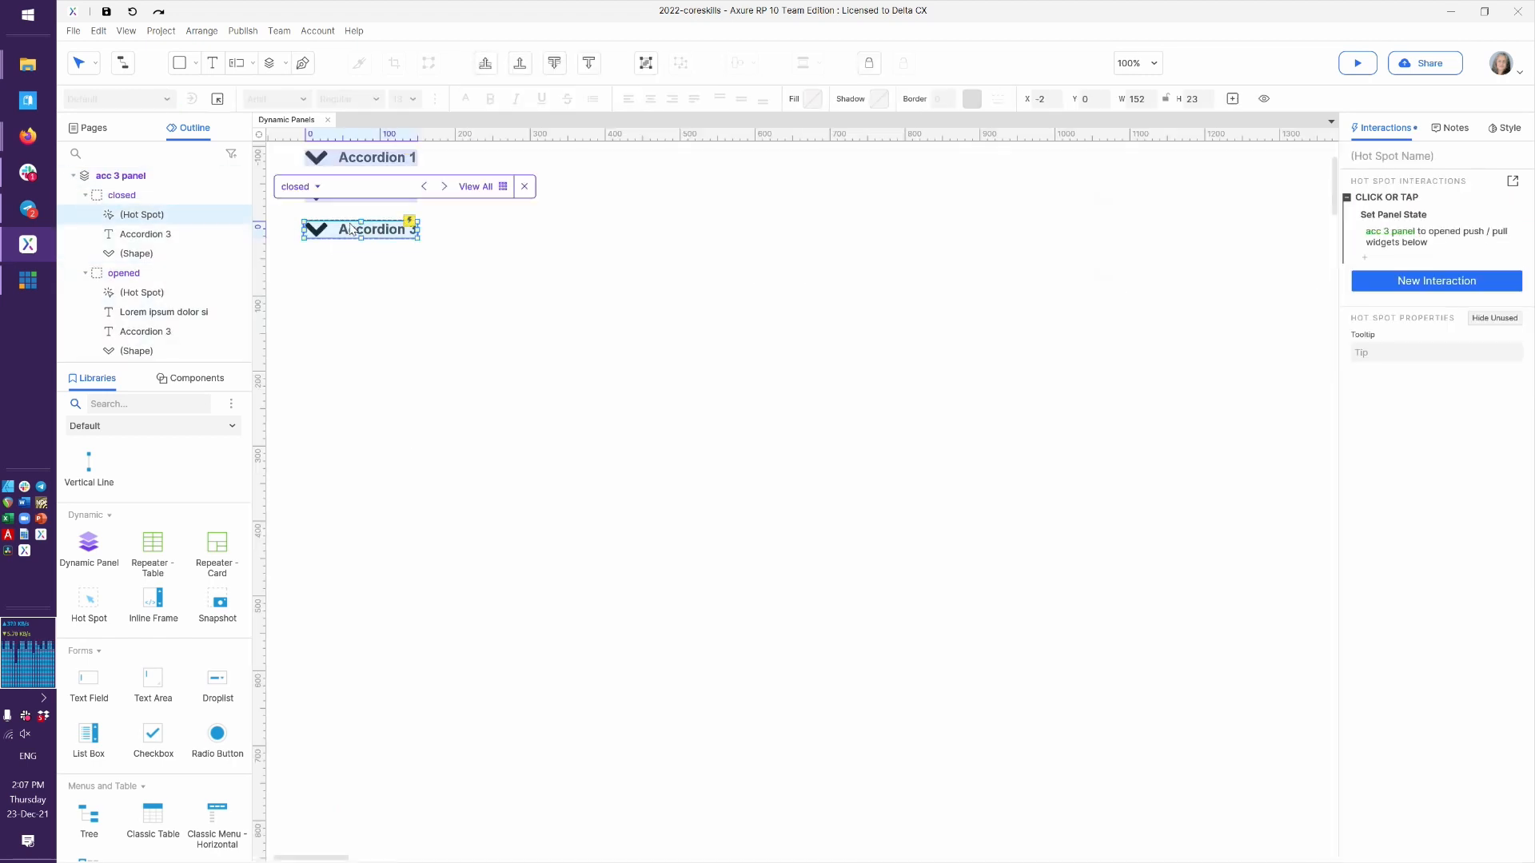
click(1438, 205)
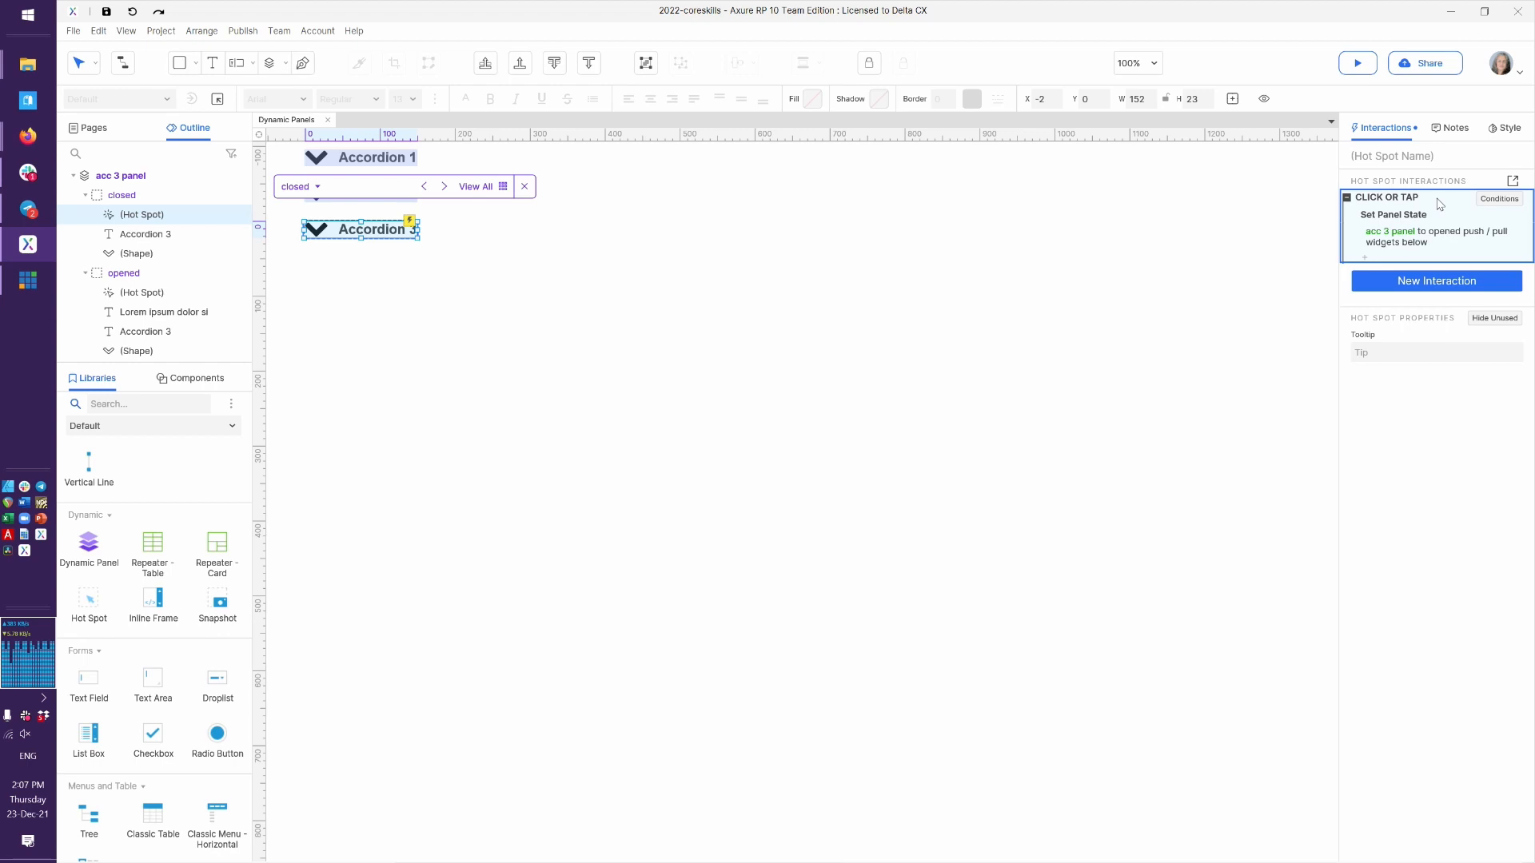
key(Delete)
key(ctrl+z)
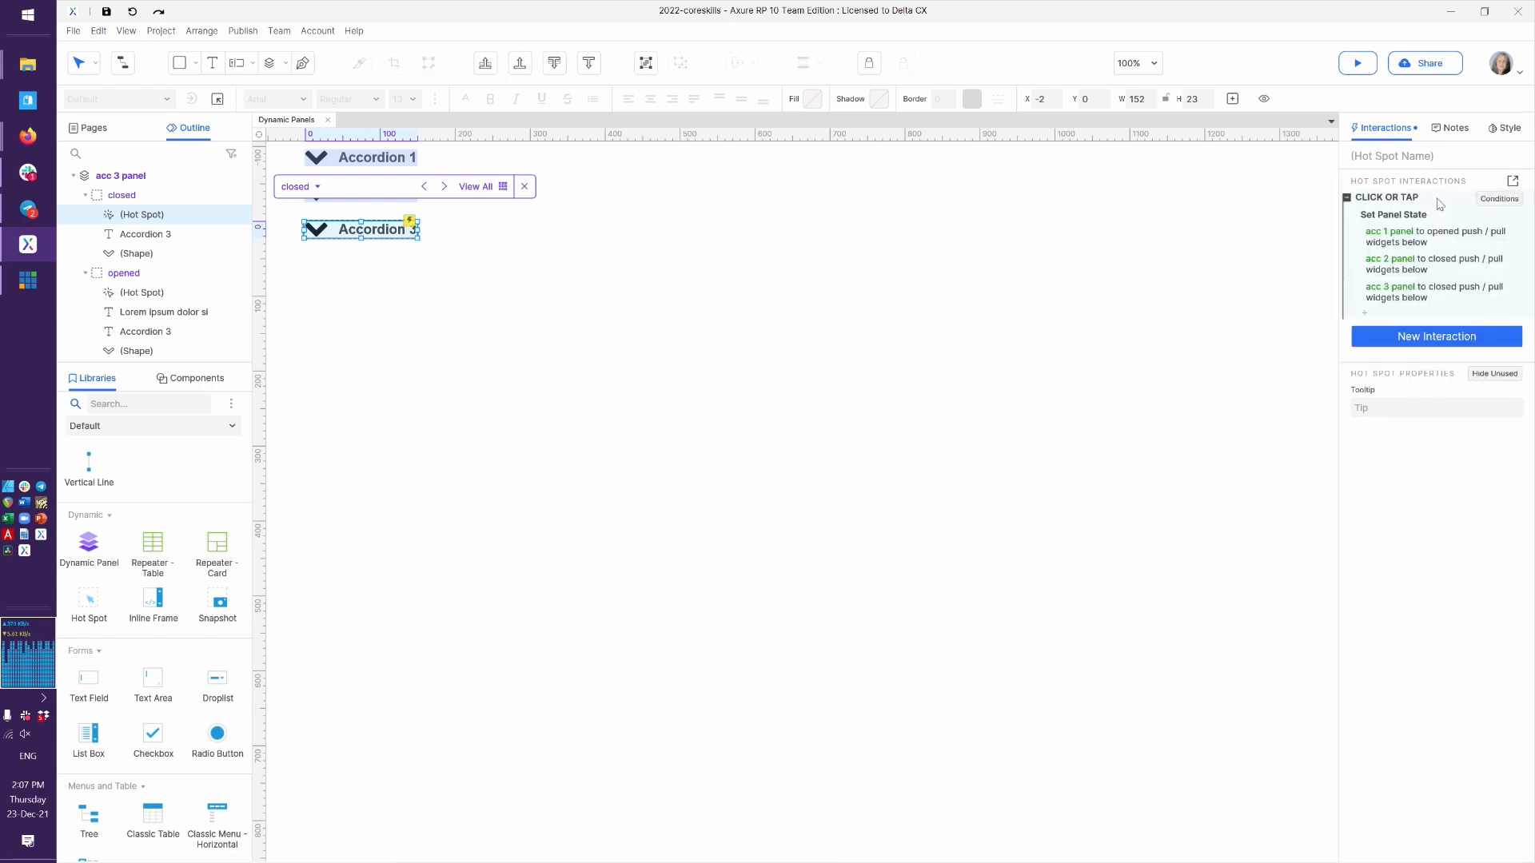
In the Interaction Editor for acc 3 panel's hot spot, set the acc 1 panel target's state to closed
double_click(1418, 210)
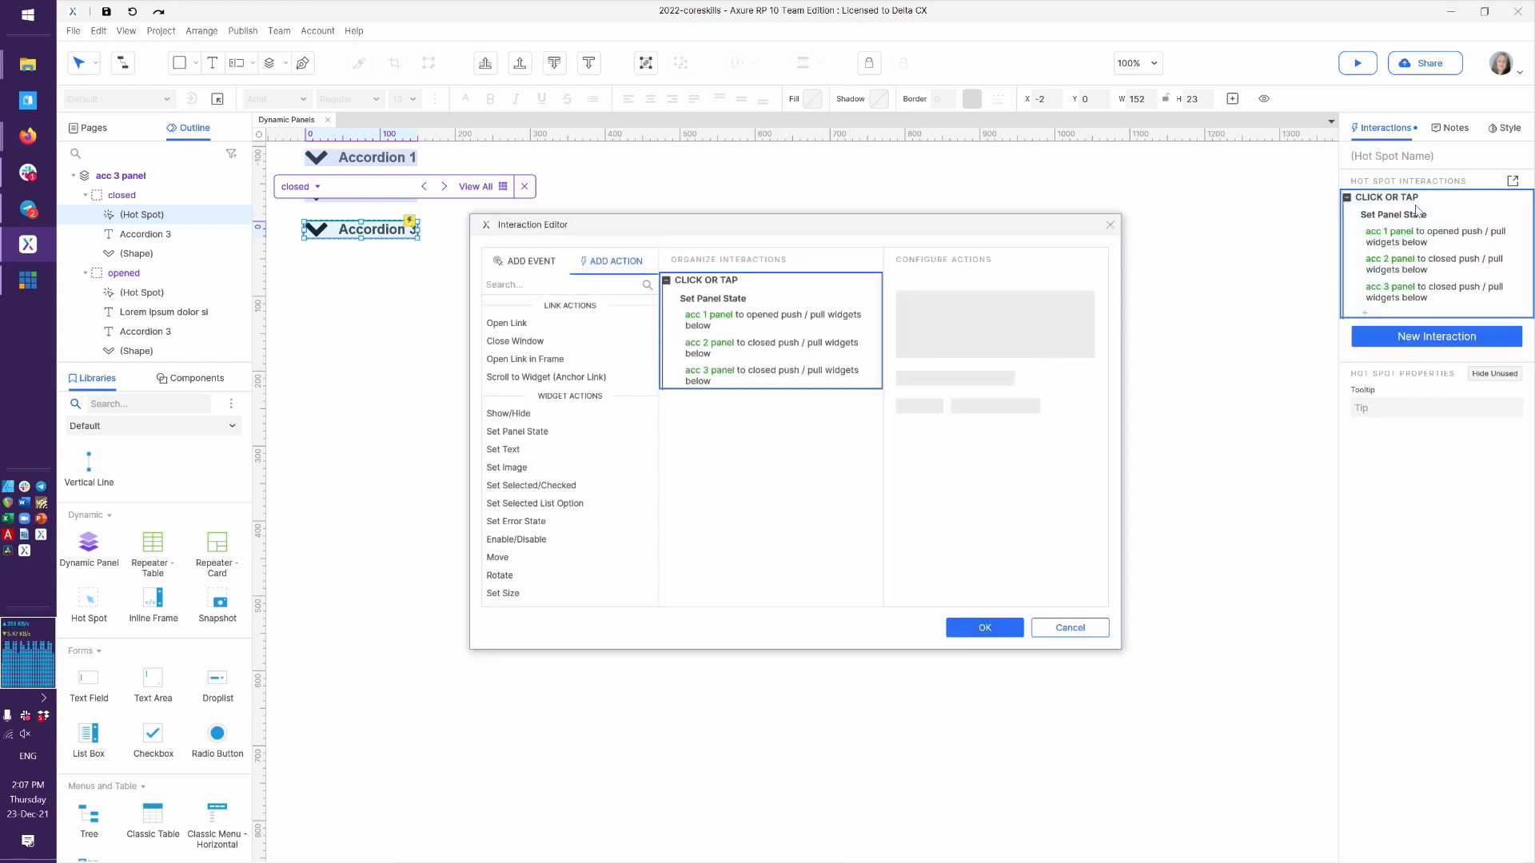
click(768, 320)
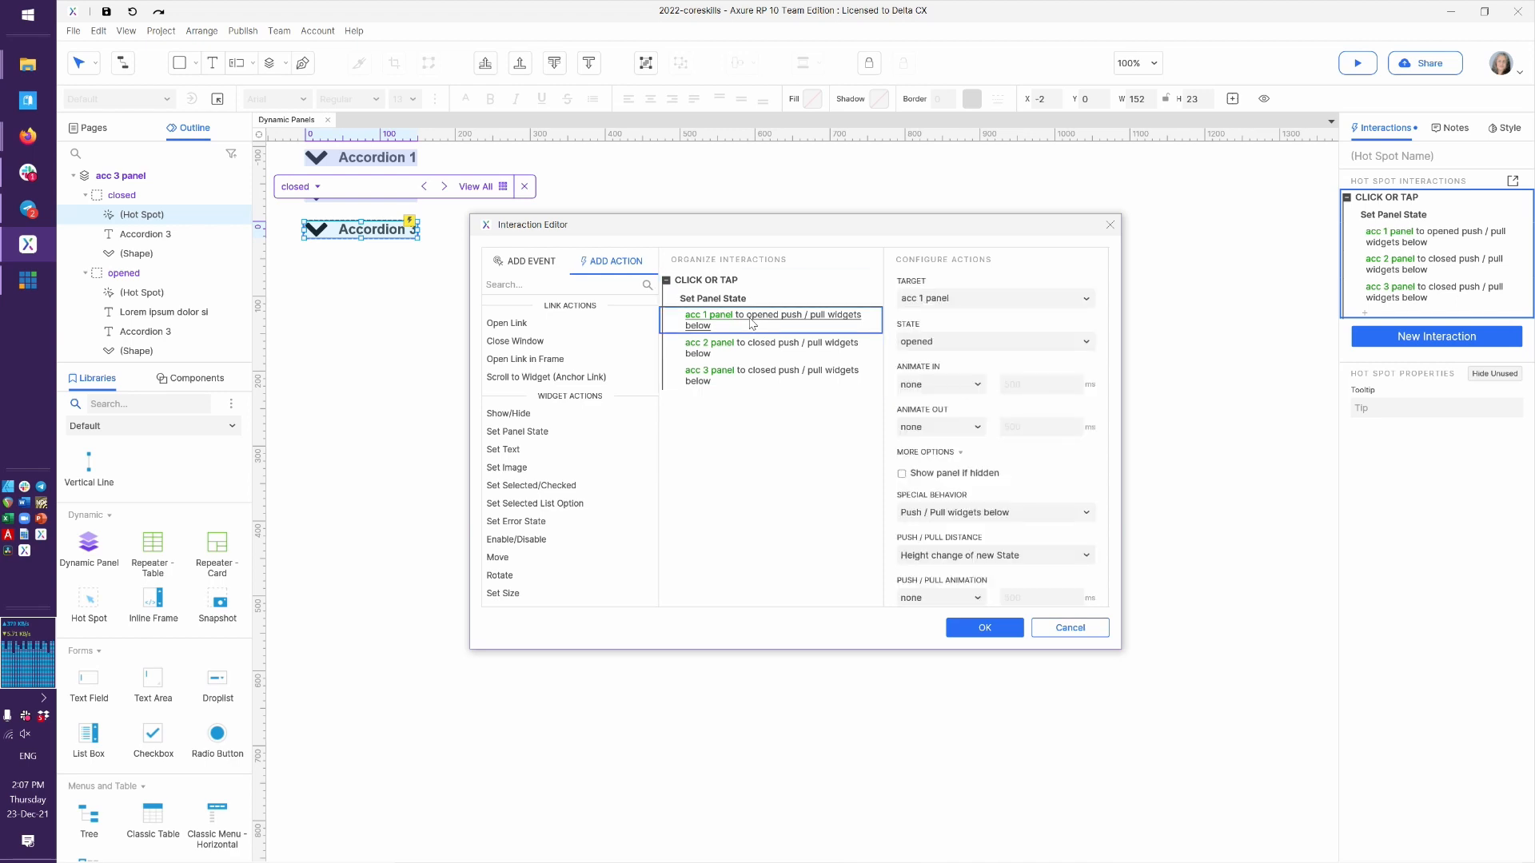
click(947, 343)
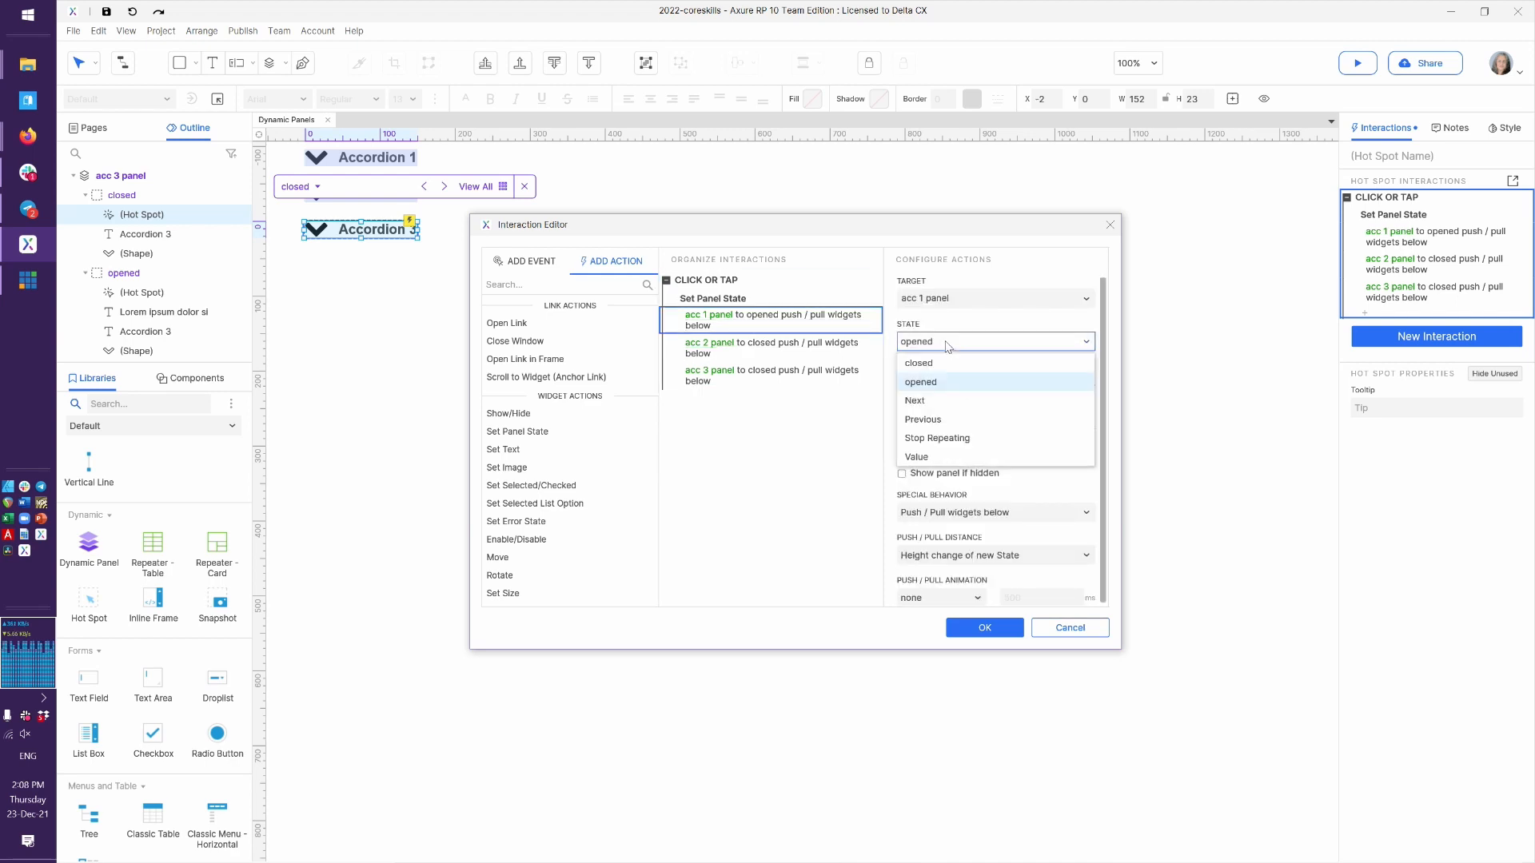
key(Up)
key(Return)
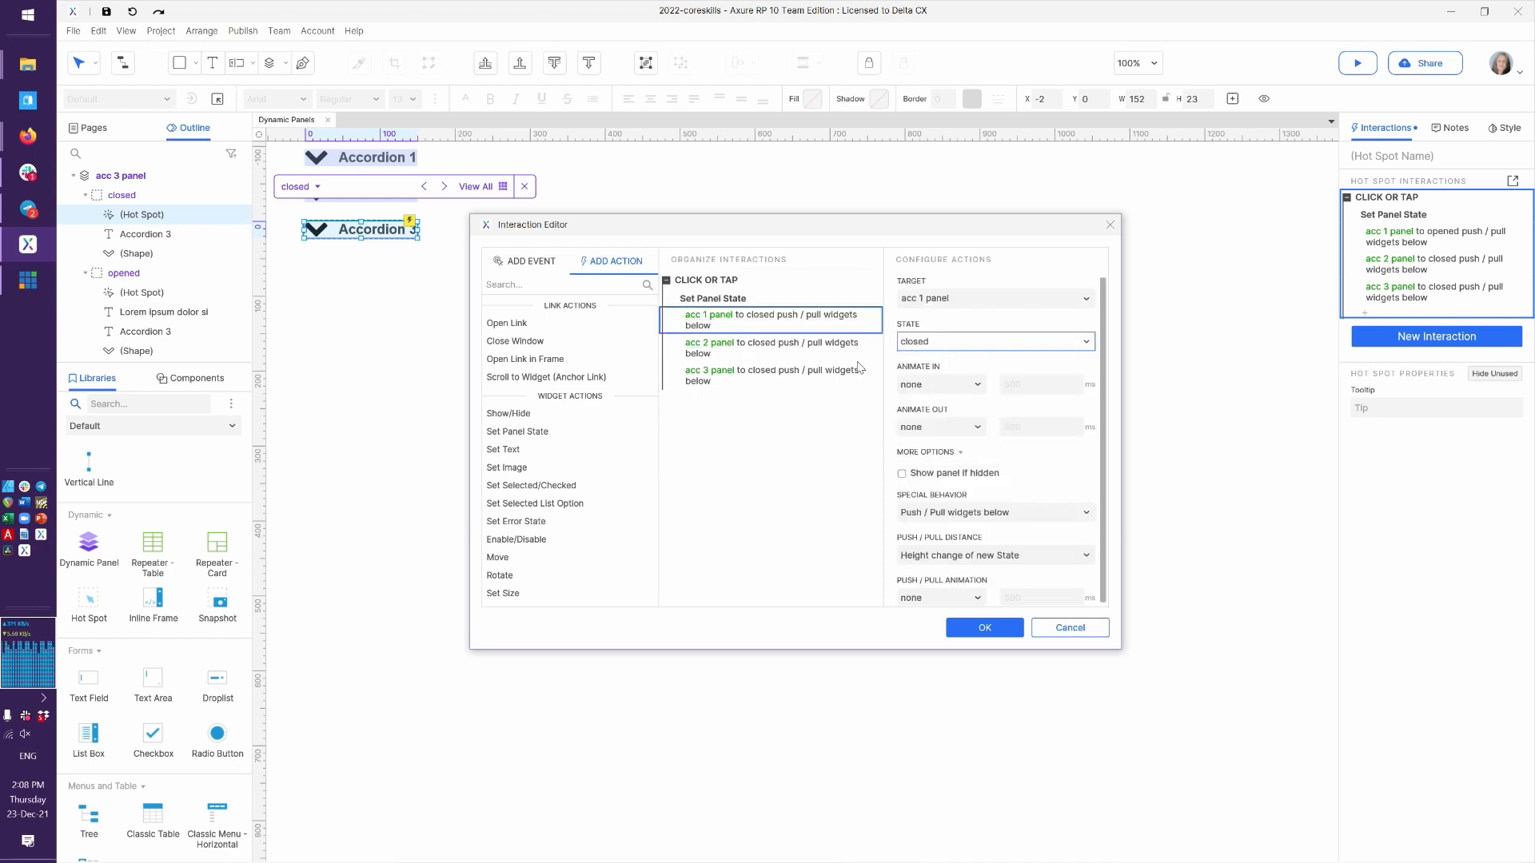
Set the acc 3 panel target's state to opened in the same interaction and accept the changes
click(772, 348)
click(772, 375)
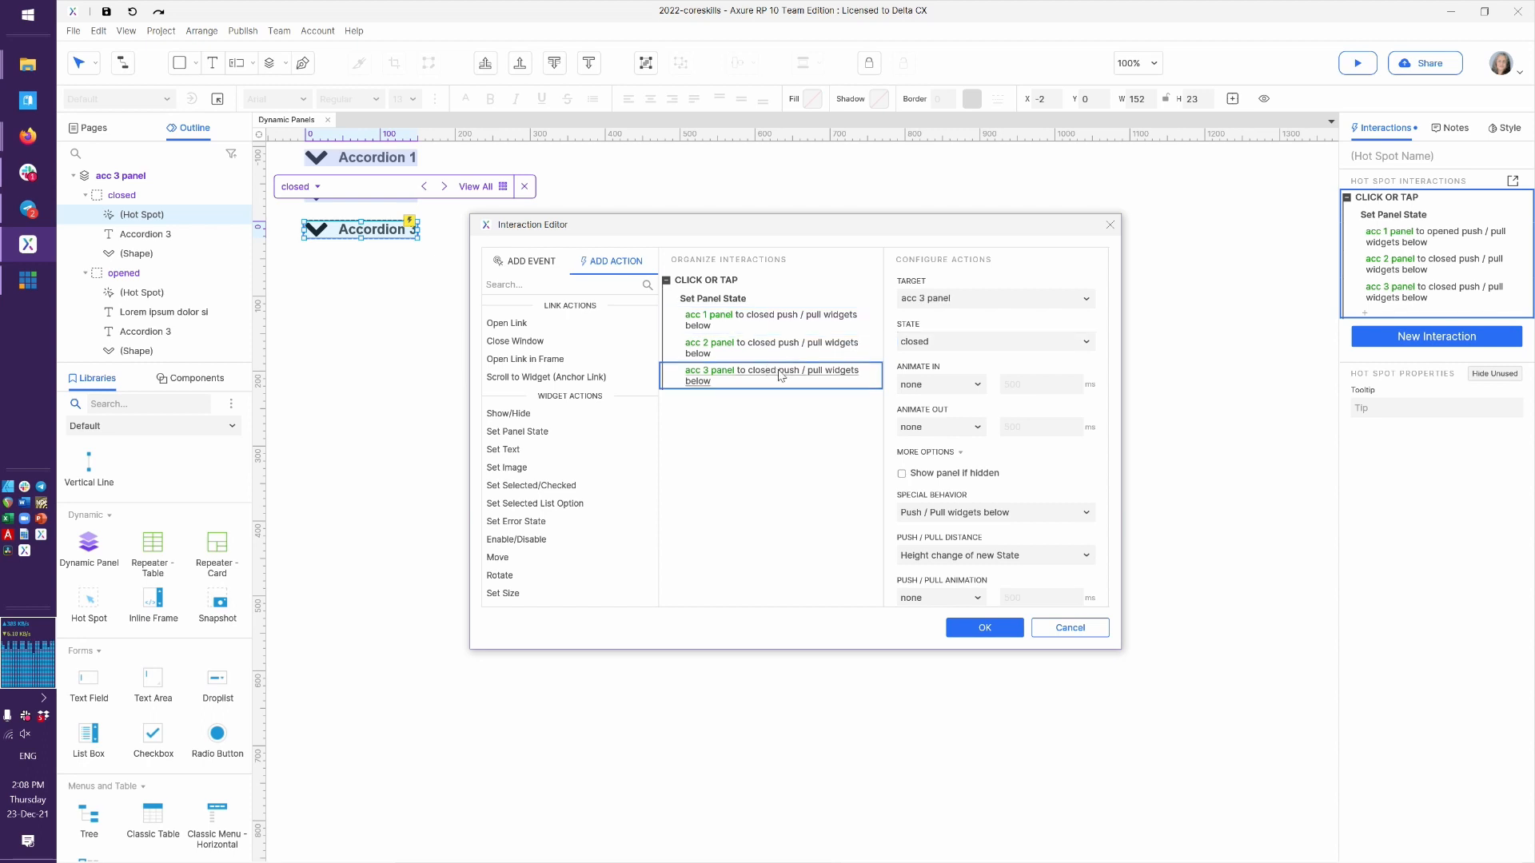
click(921, 343)
key(Down)
key(Return)
key(Return)
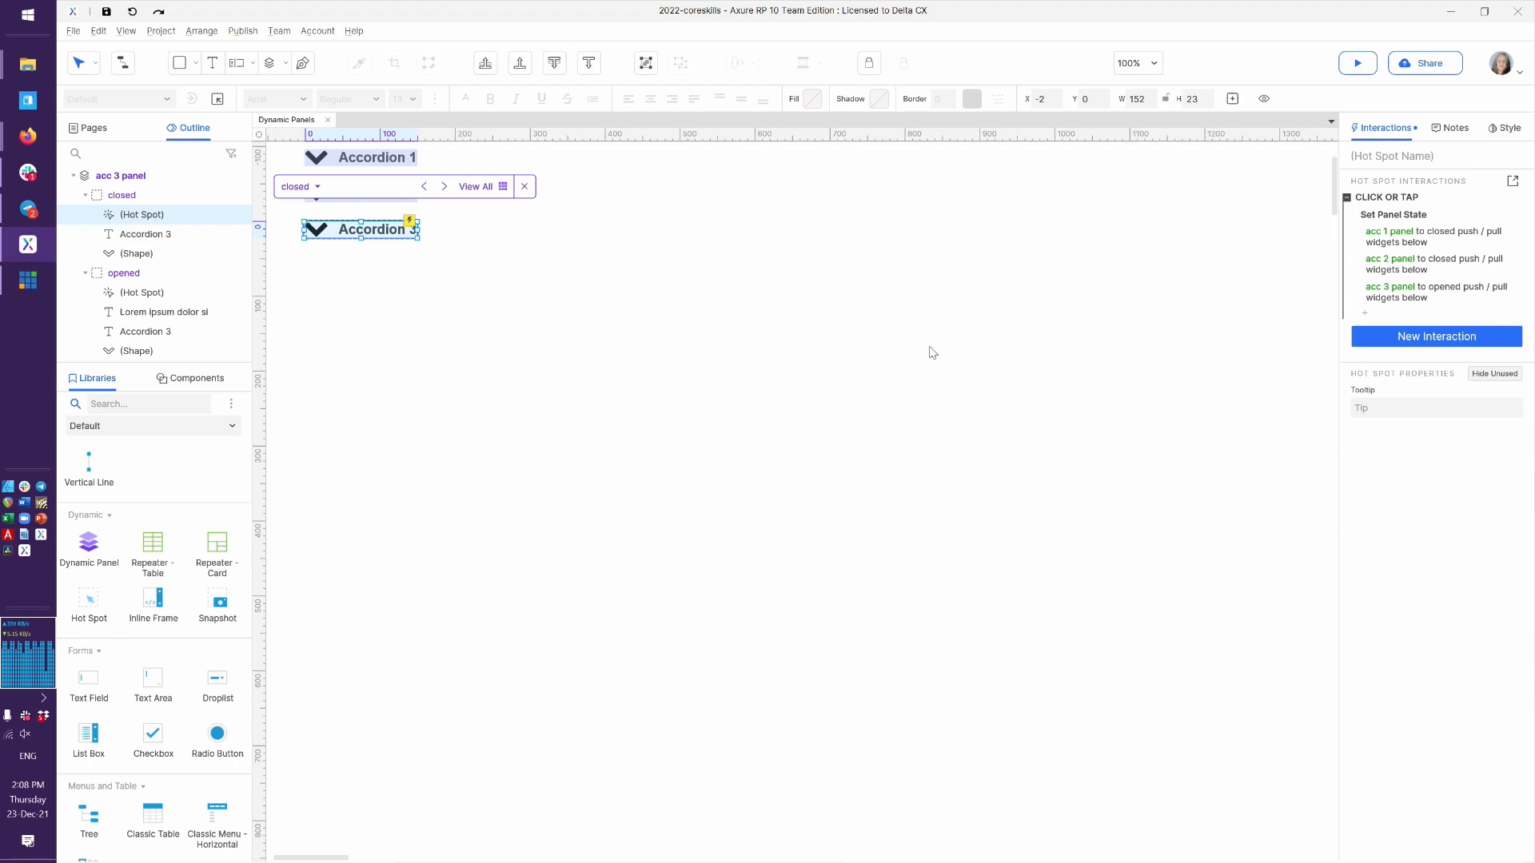
Switch to the Firefox preview, reload the Dynamic Panels page, and test opening Accordion 3, 2 and 1 in turn
key(alt+Tab)
key(F5)
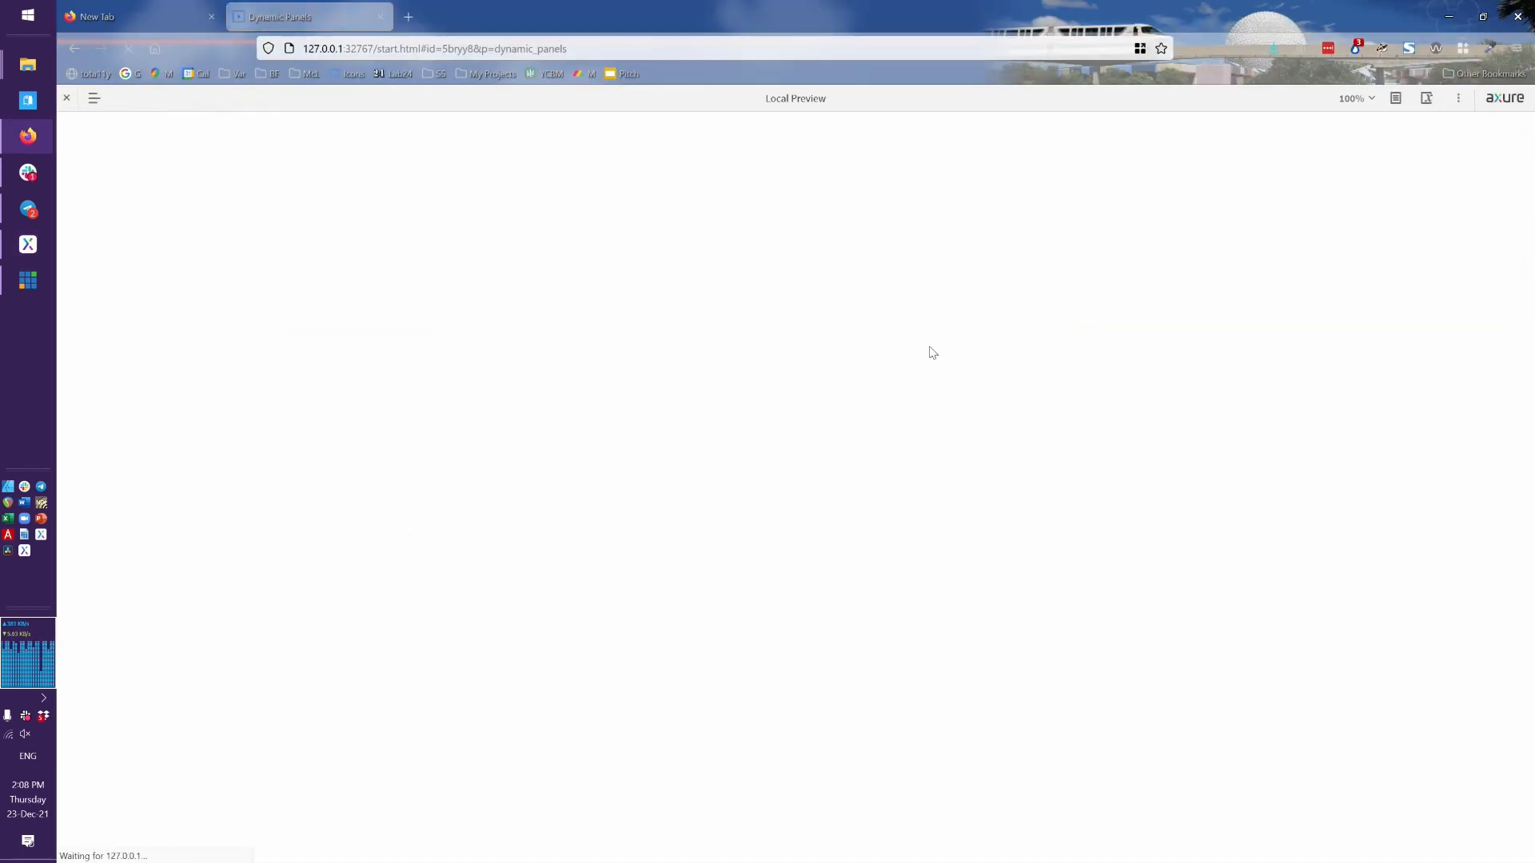
scroll(1208, 535, down, 5)
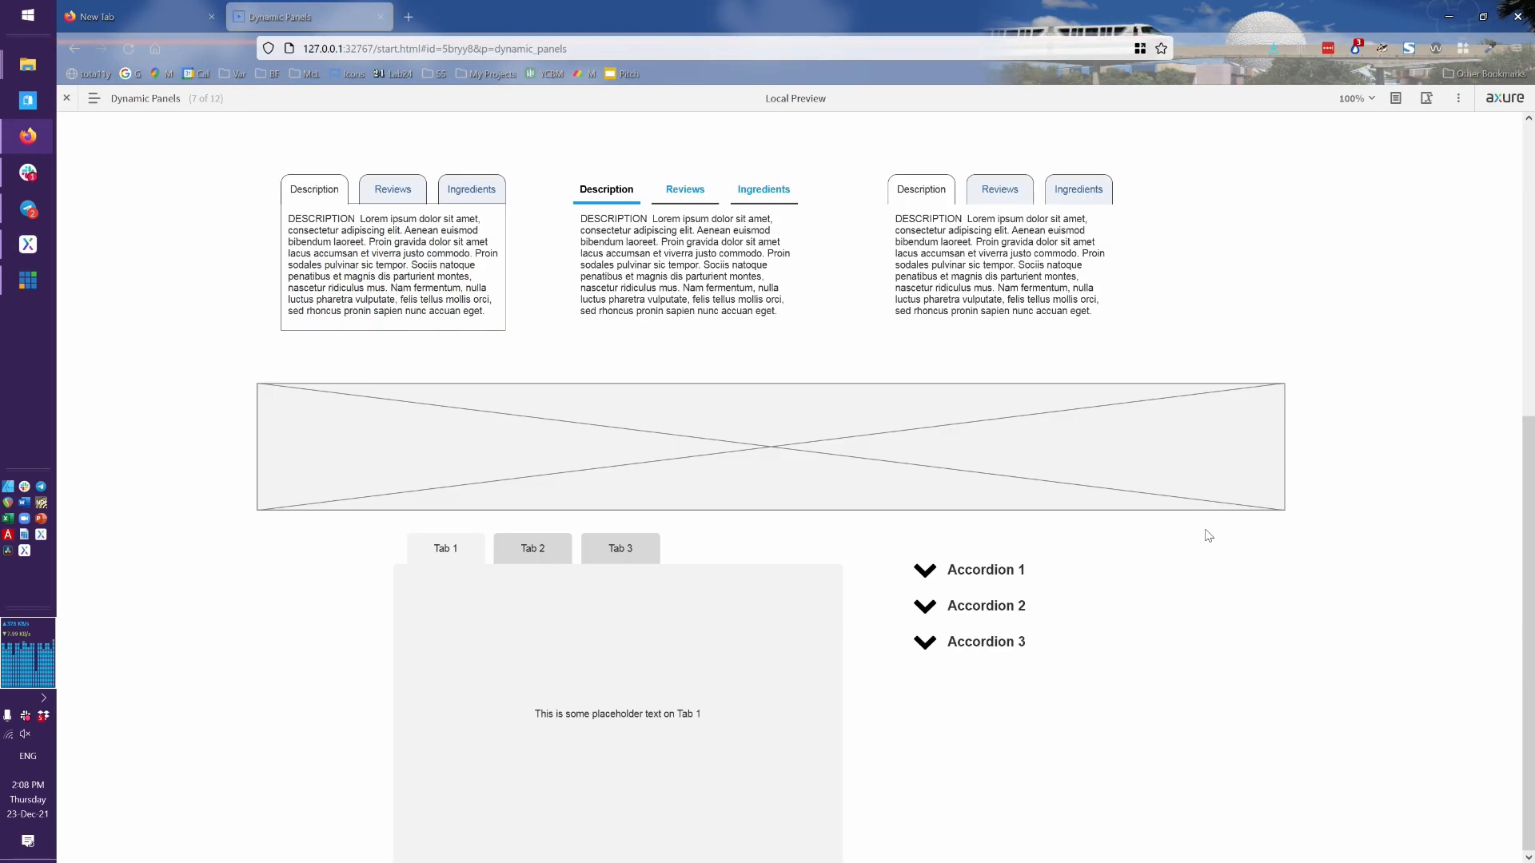
click(974, 646)
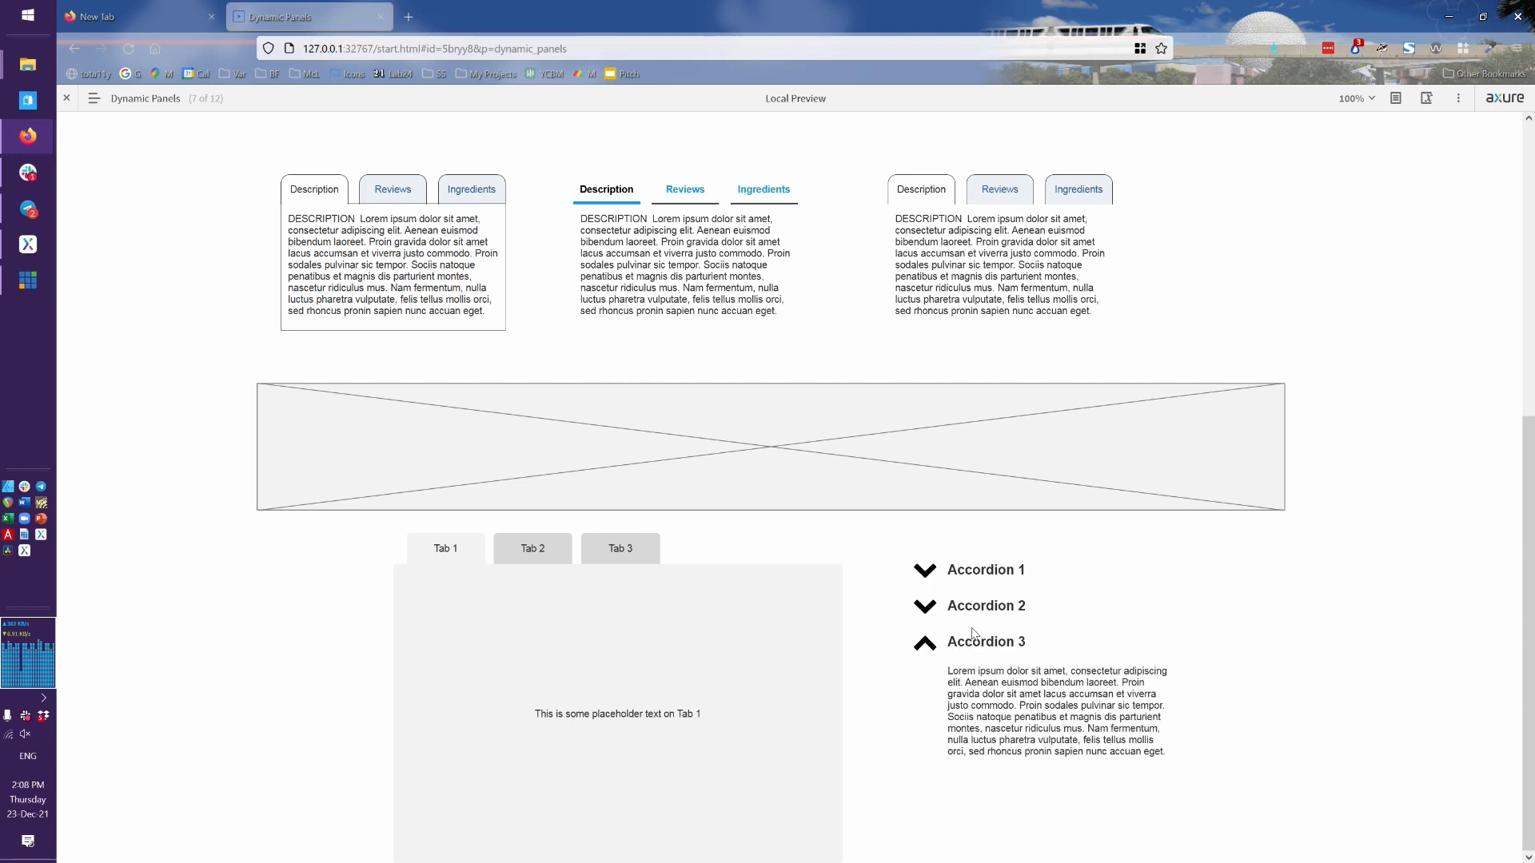
click(966, 609)
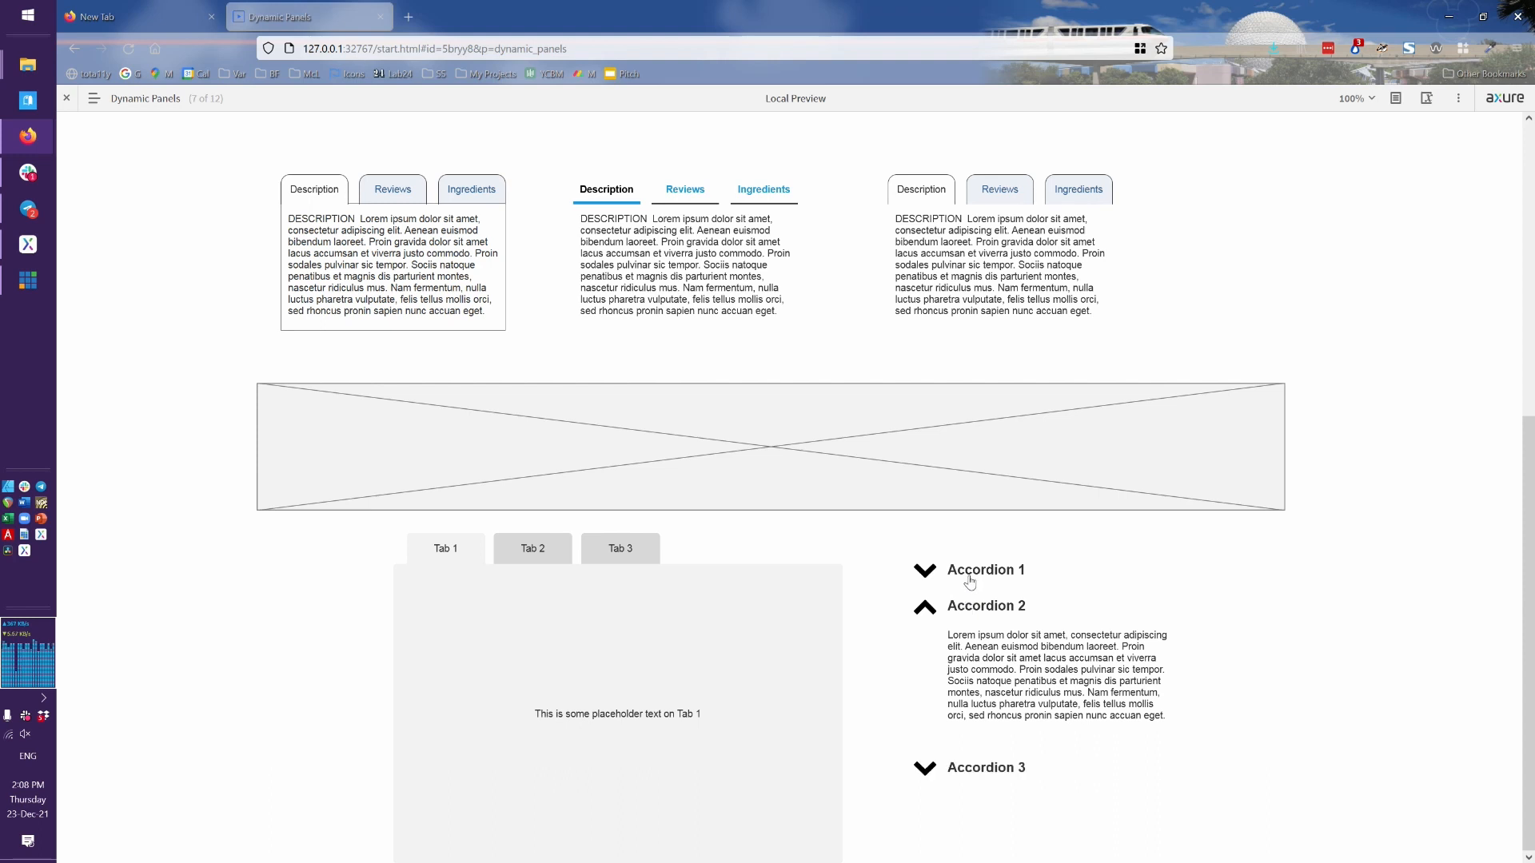
click(968, 571)
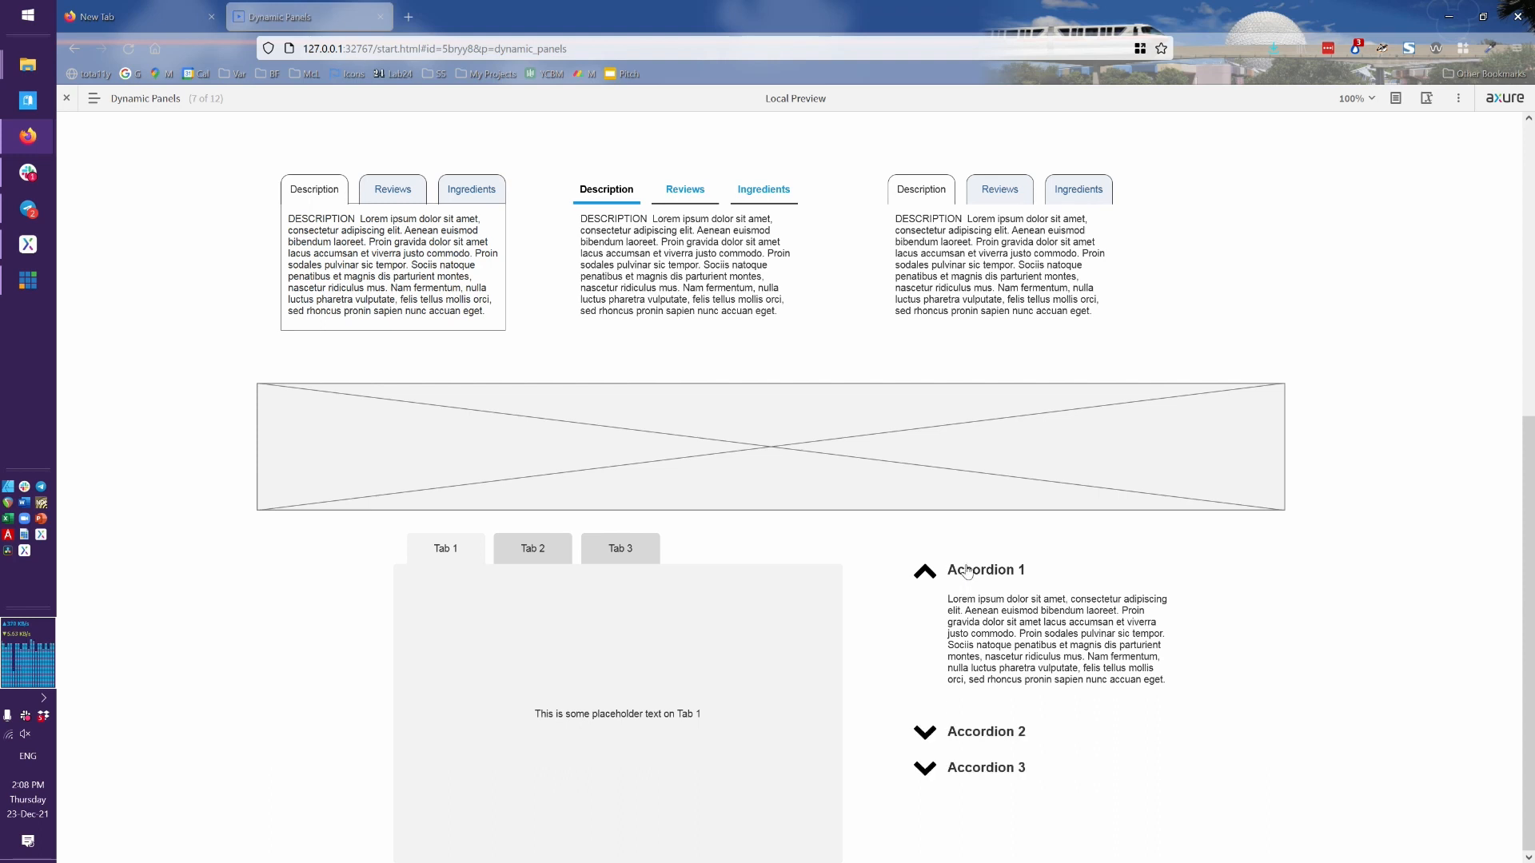
Cycle repeatedly through the three accordion items in the preview to check that opening one closes the others
click(967, 734)
click(980, 775)
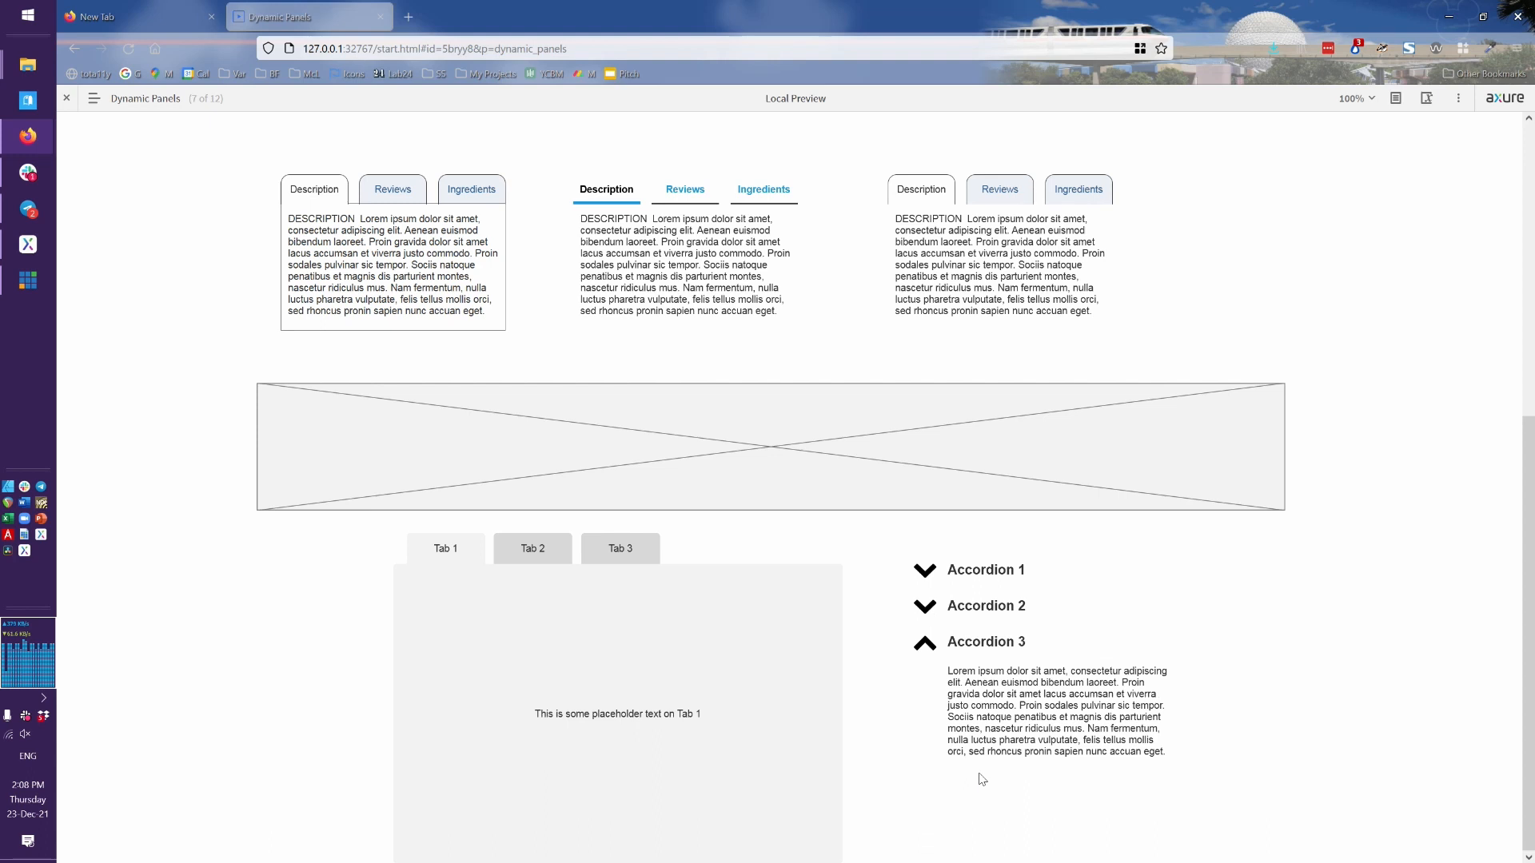
click(974, 607)
click(975, 577)
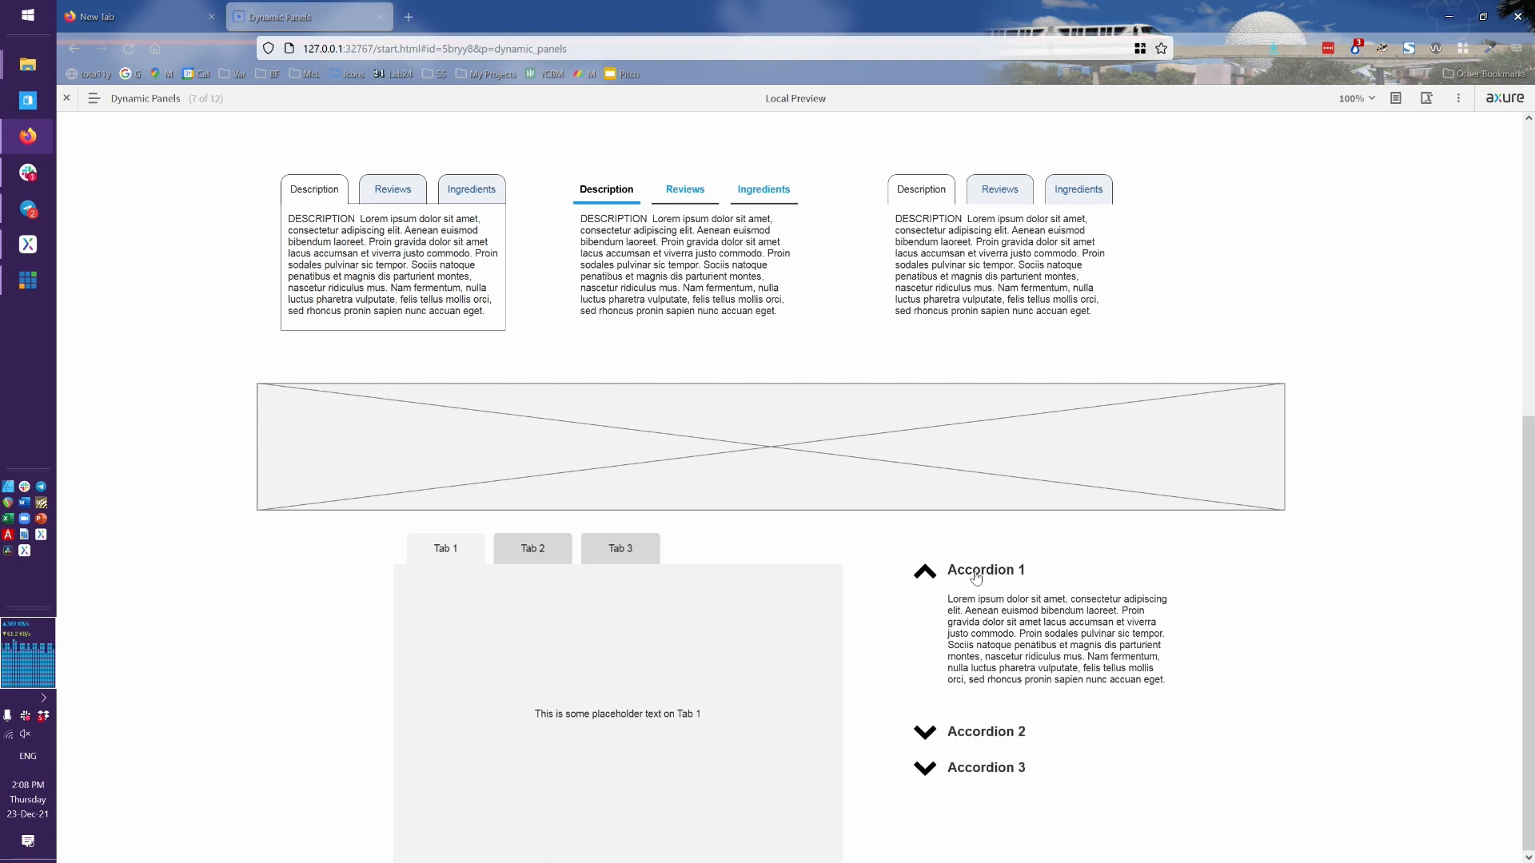
click(978, 735)
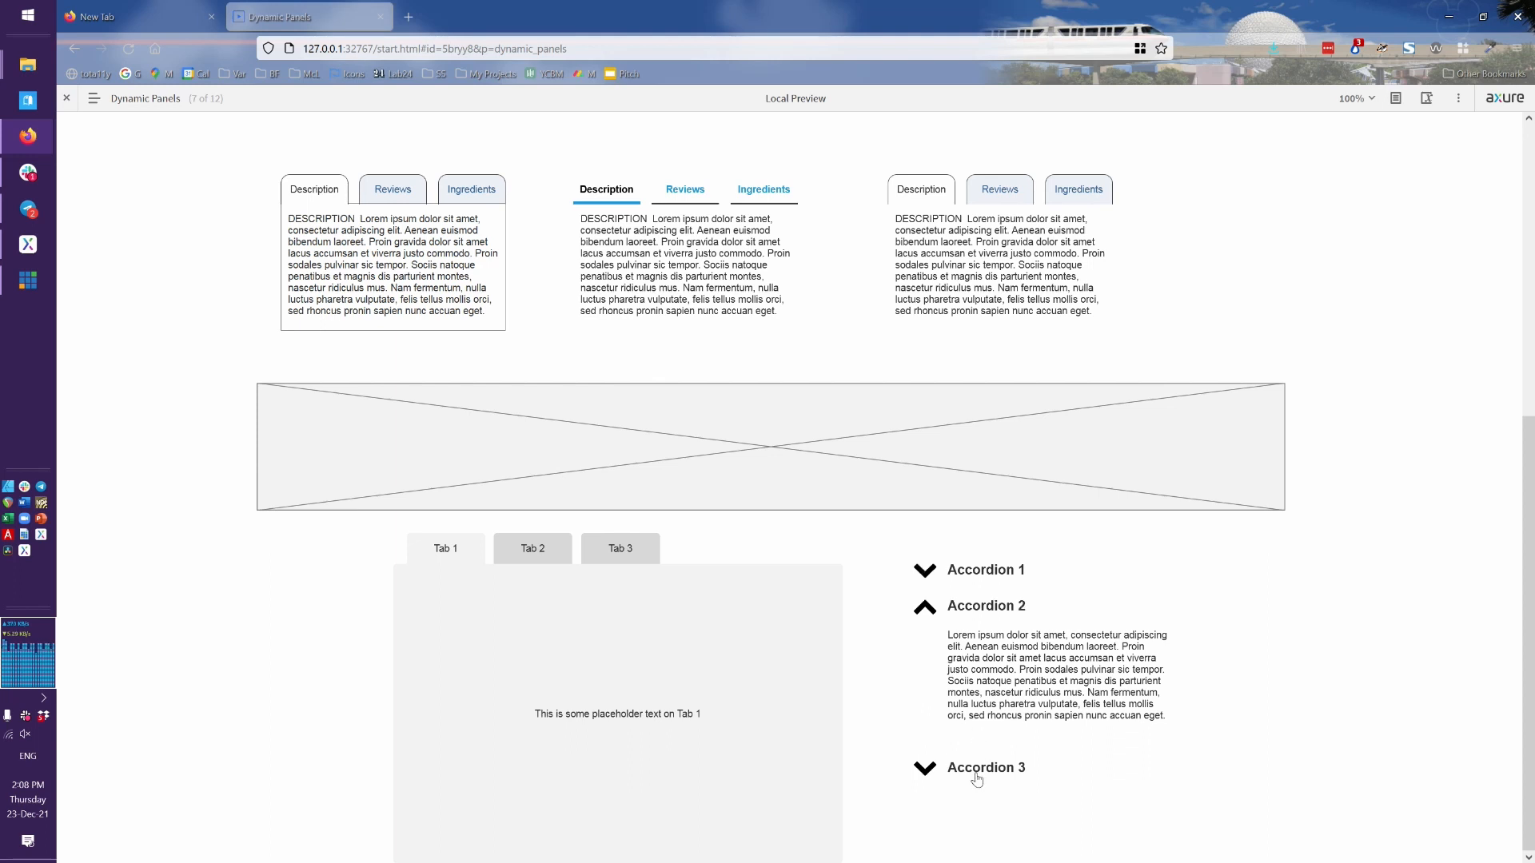
click(977, 772)
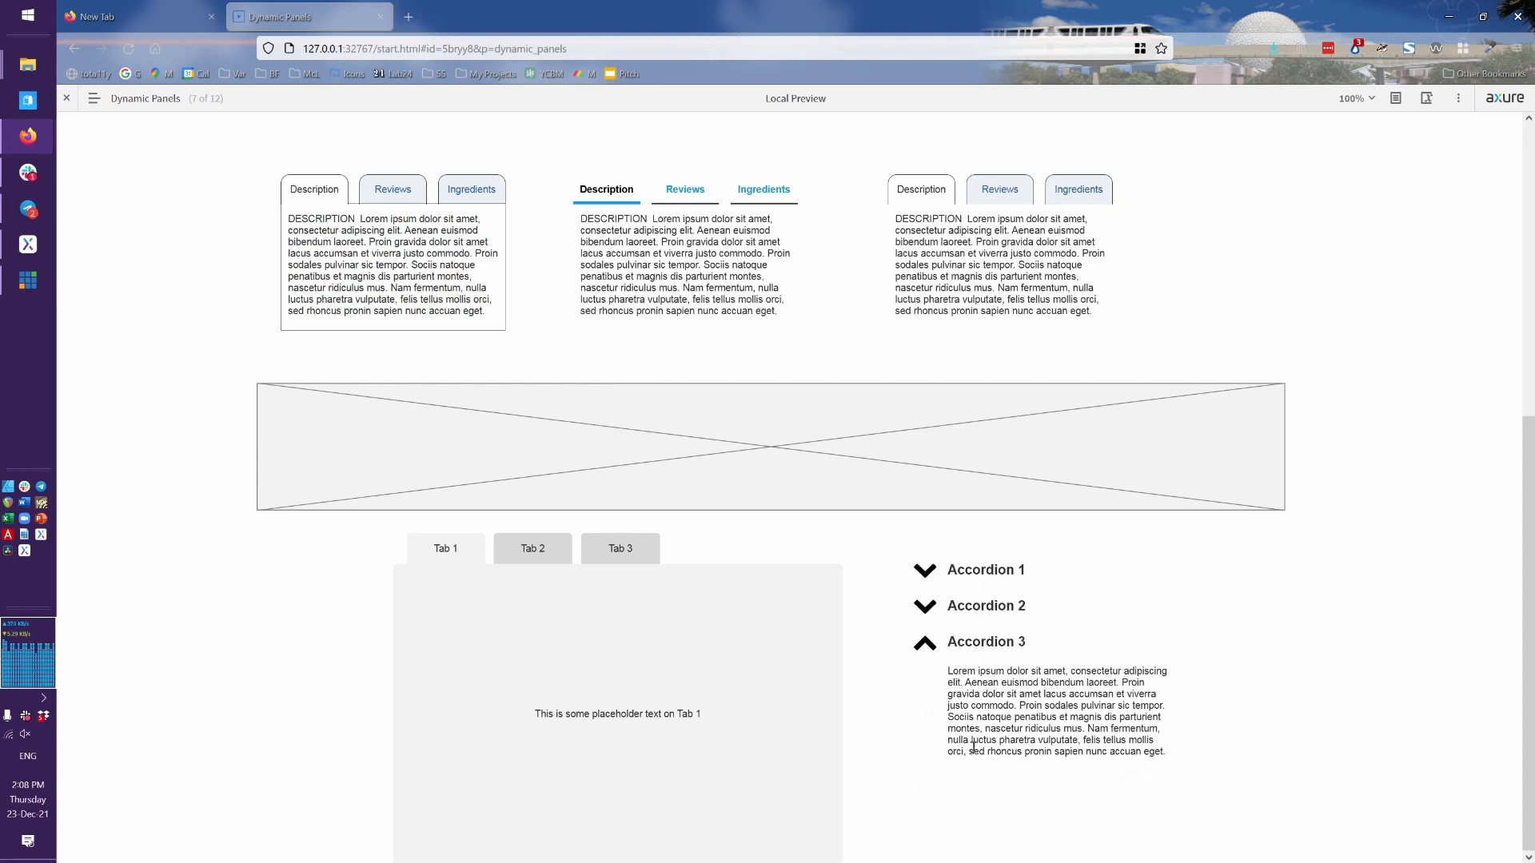
click(980, 613)
click(977, 572)
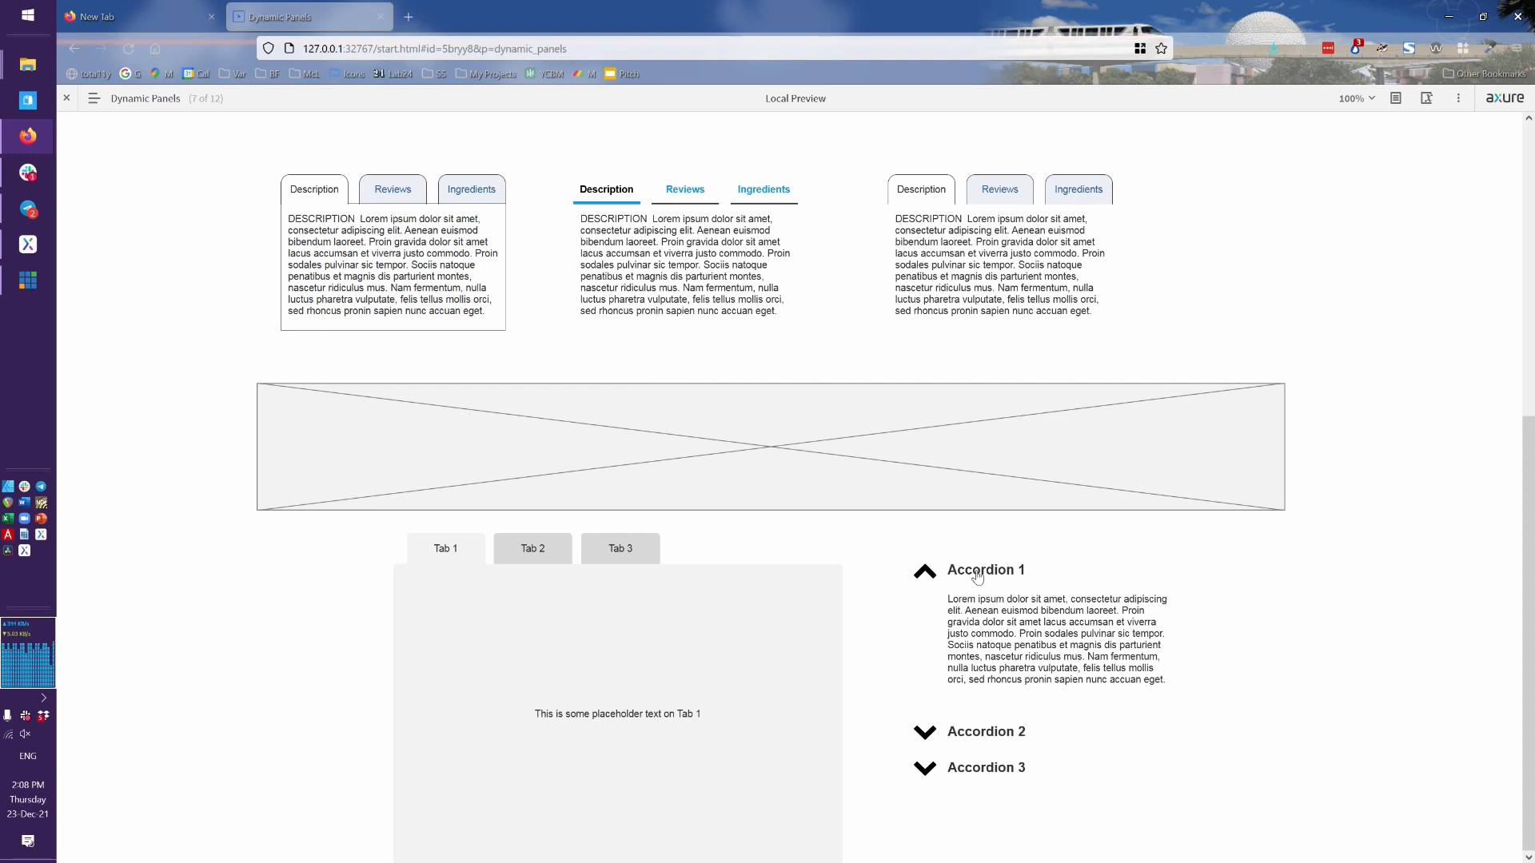
click(984, 735)
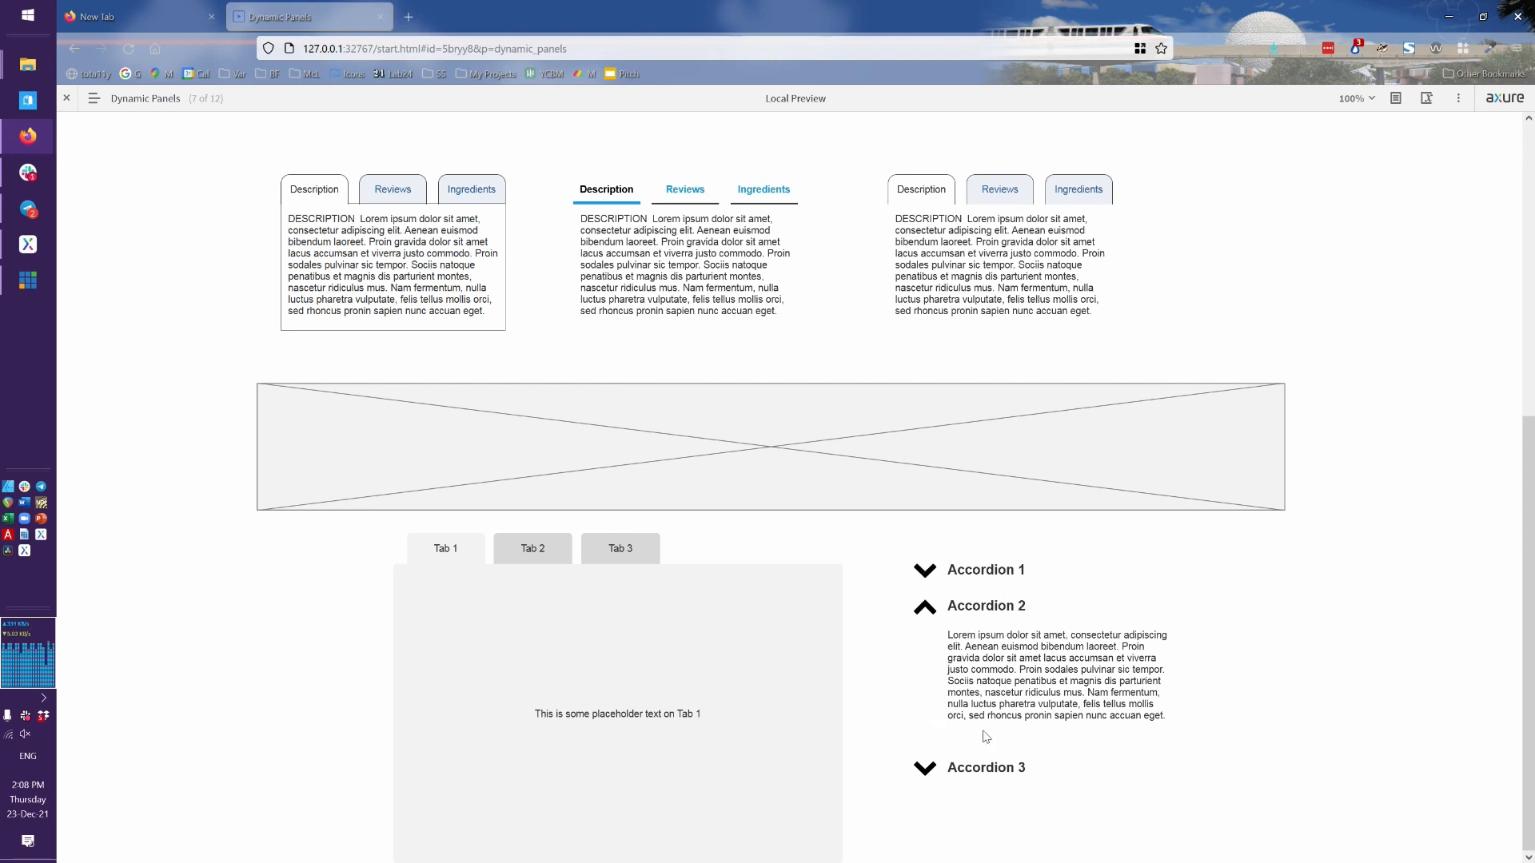
click(989, 766)
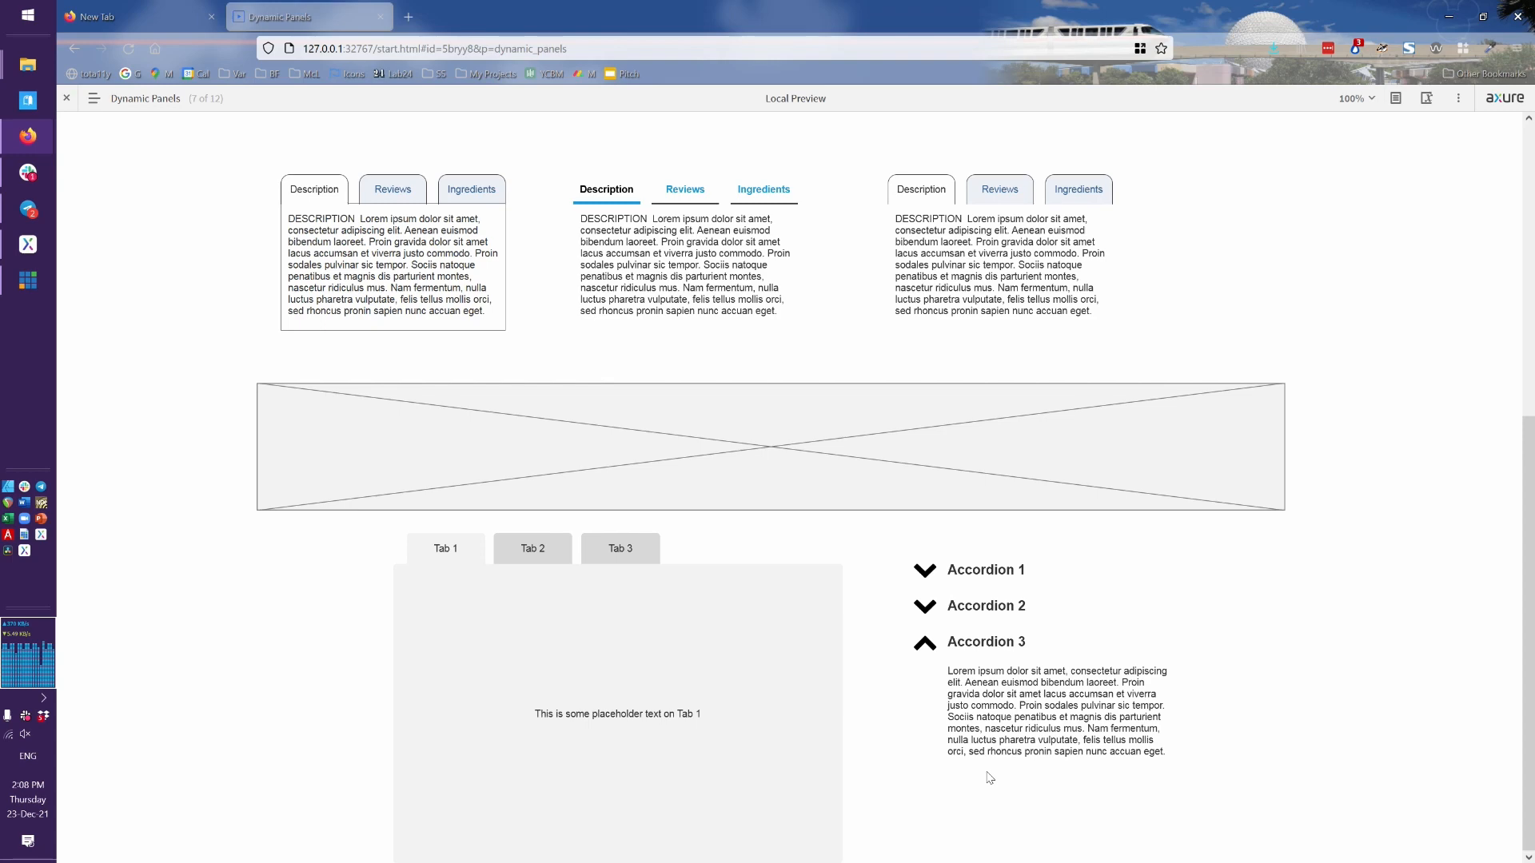
Switch back to Axure RP and leave acc 3 panel to view the accordion and tabs on the Dynamic Panels page
key(alt+Tab)
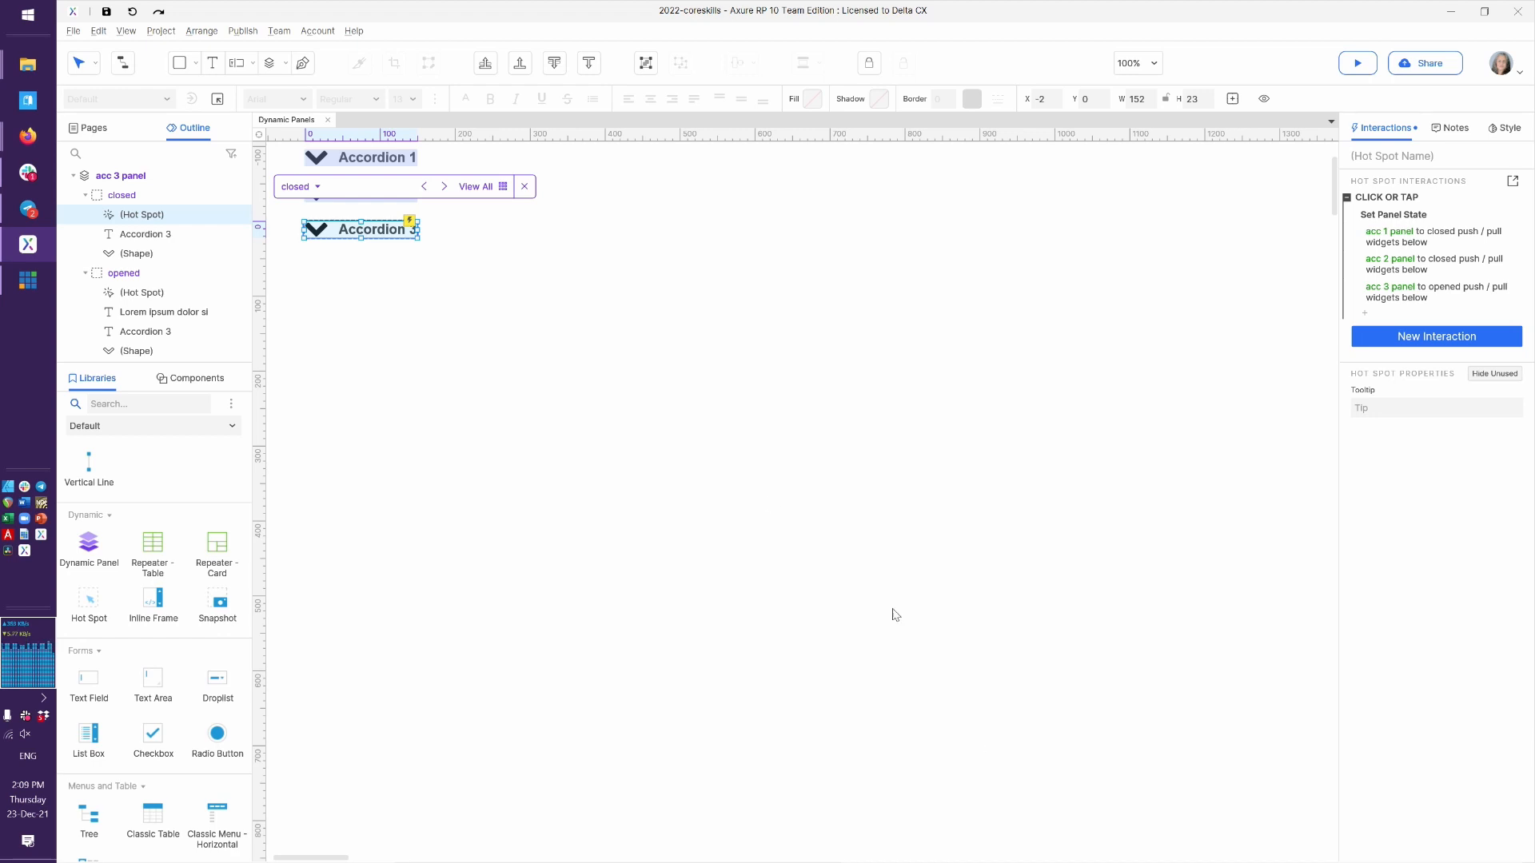
double_click(566, 415)
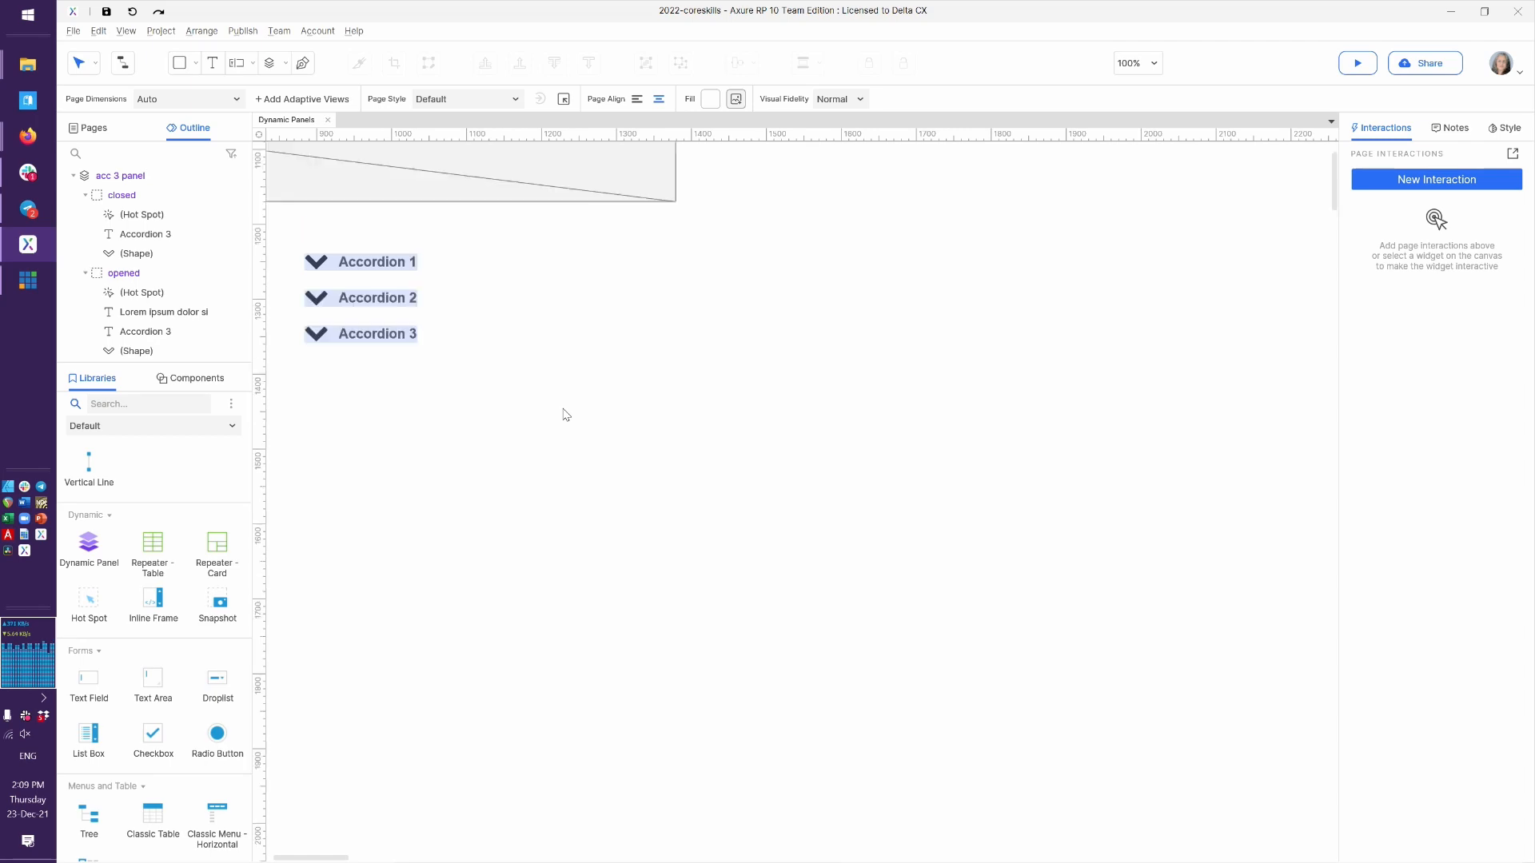
scroll(565, 415, up, 11)
scroll(565, 415, down, 8)
scroll(565, 414, left, 8)
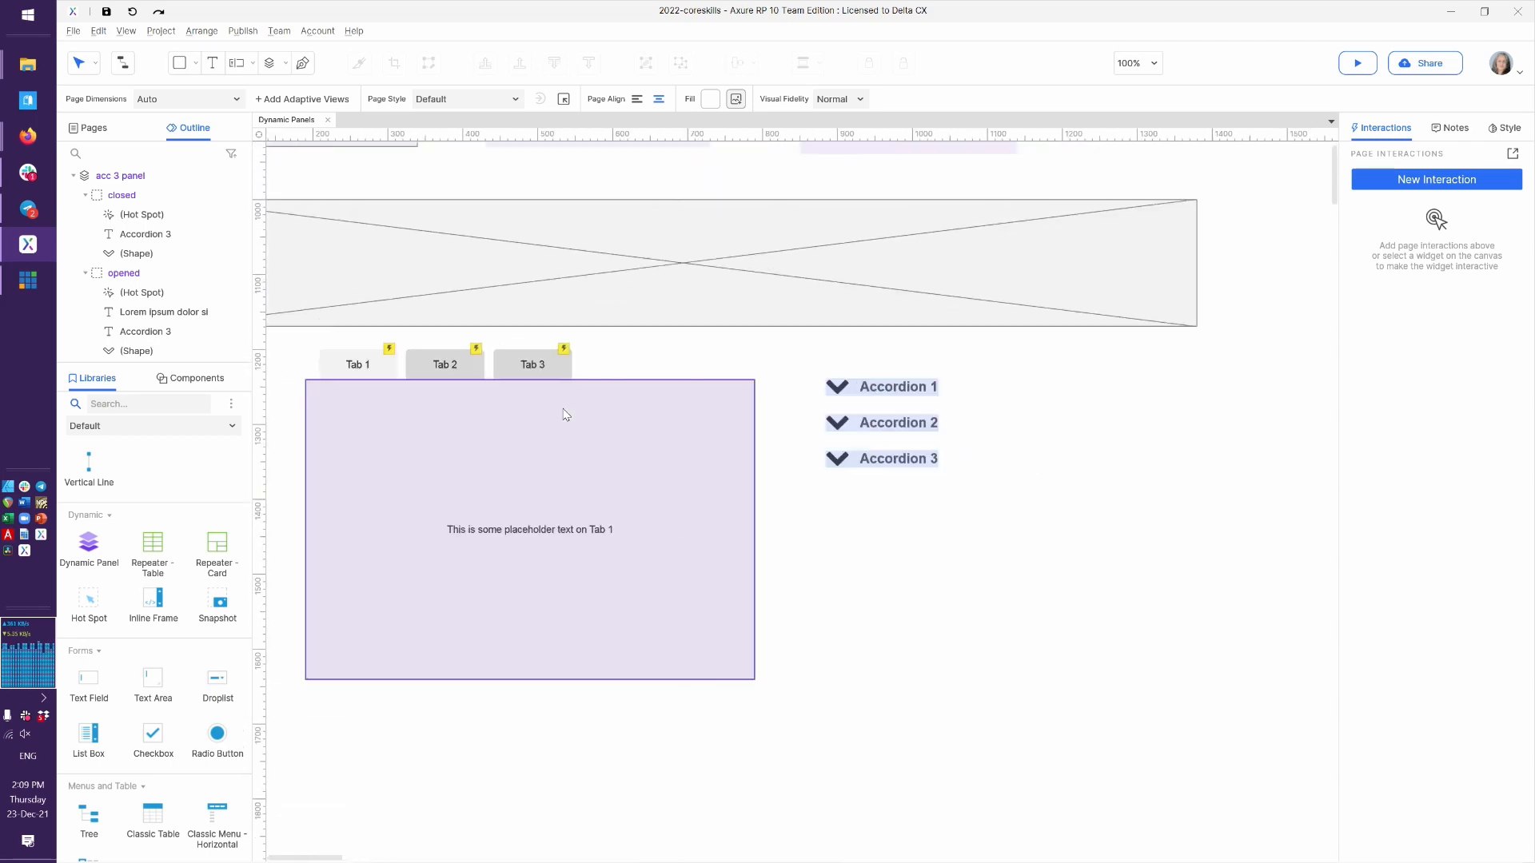